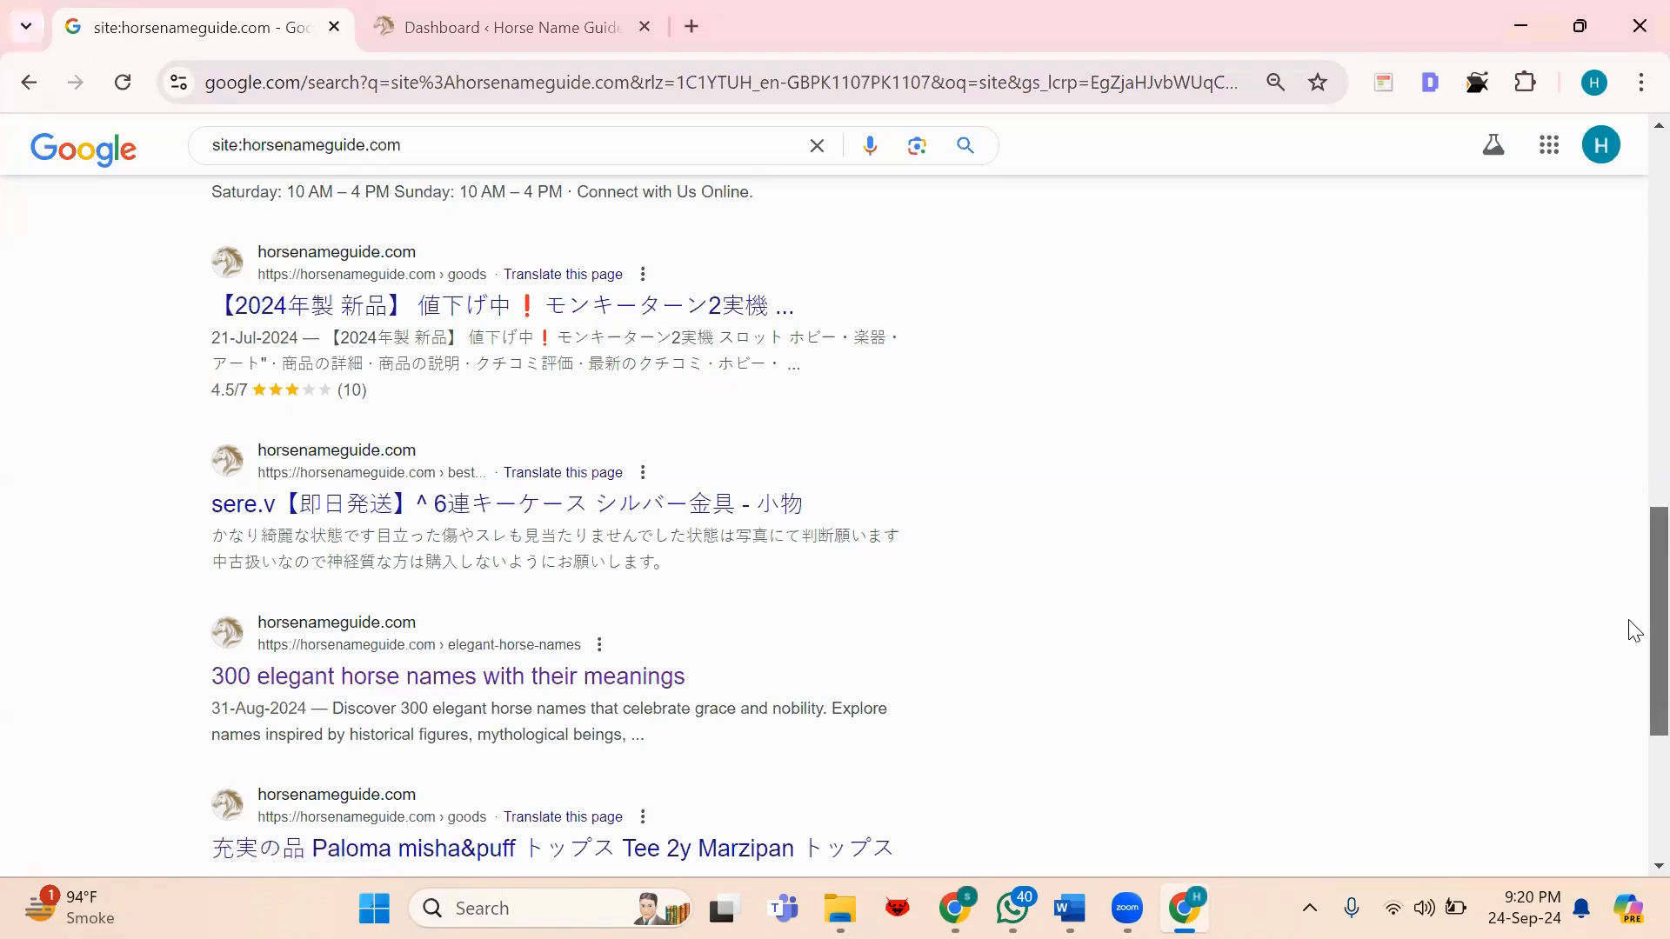
Step: Scroll the site:horsenameguide.com results down to the pagination bar, noting the Japanese spam listings
scroll(1634, 631, "down", 4)
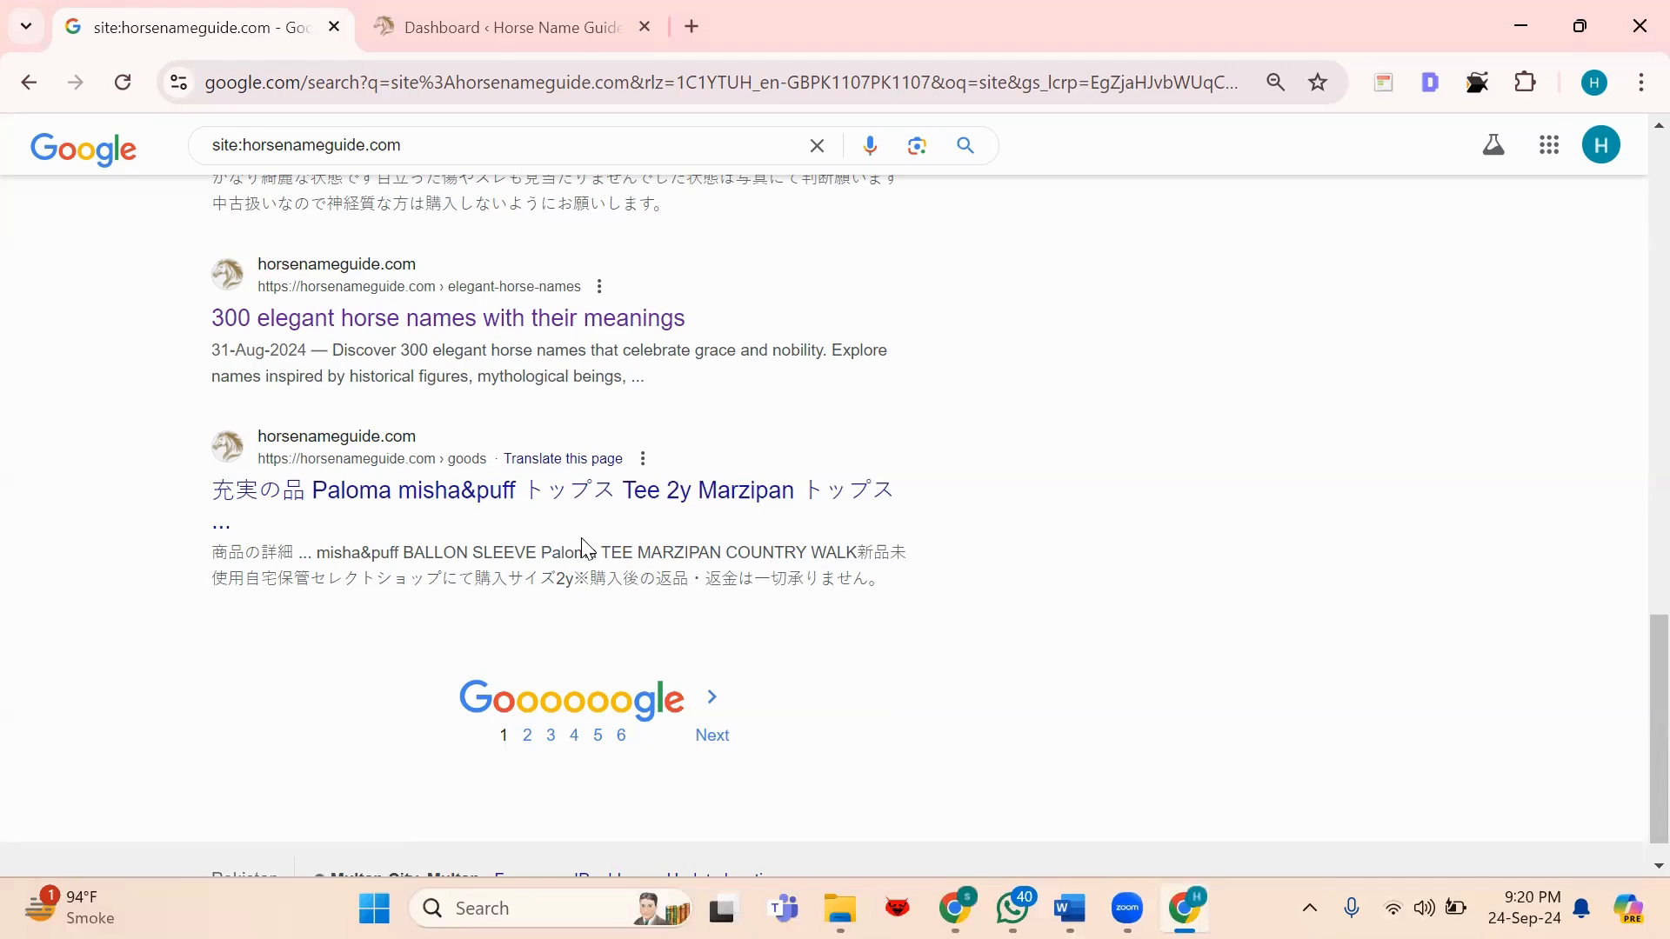
Step: On results page 2, open the Japanese spam result in a new tab, confirm its 404, and close it
left_click(528, 739)
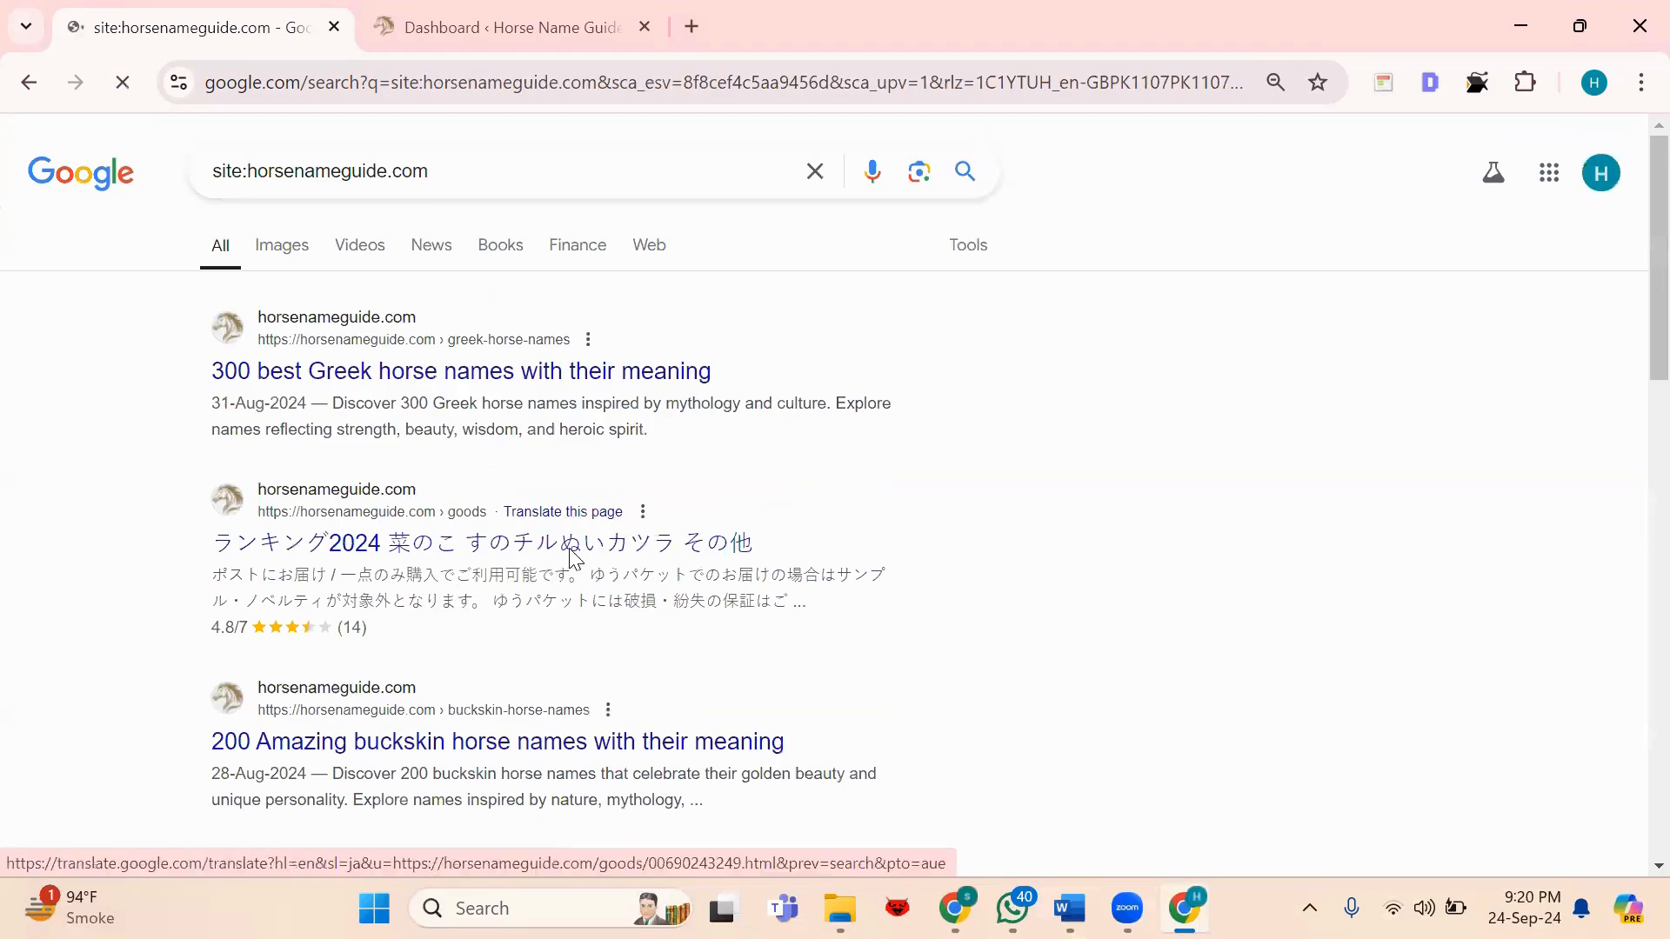
right_click(551, 561)
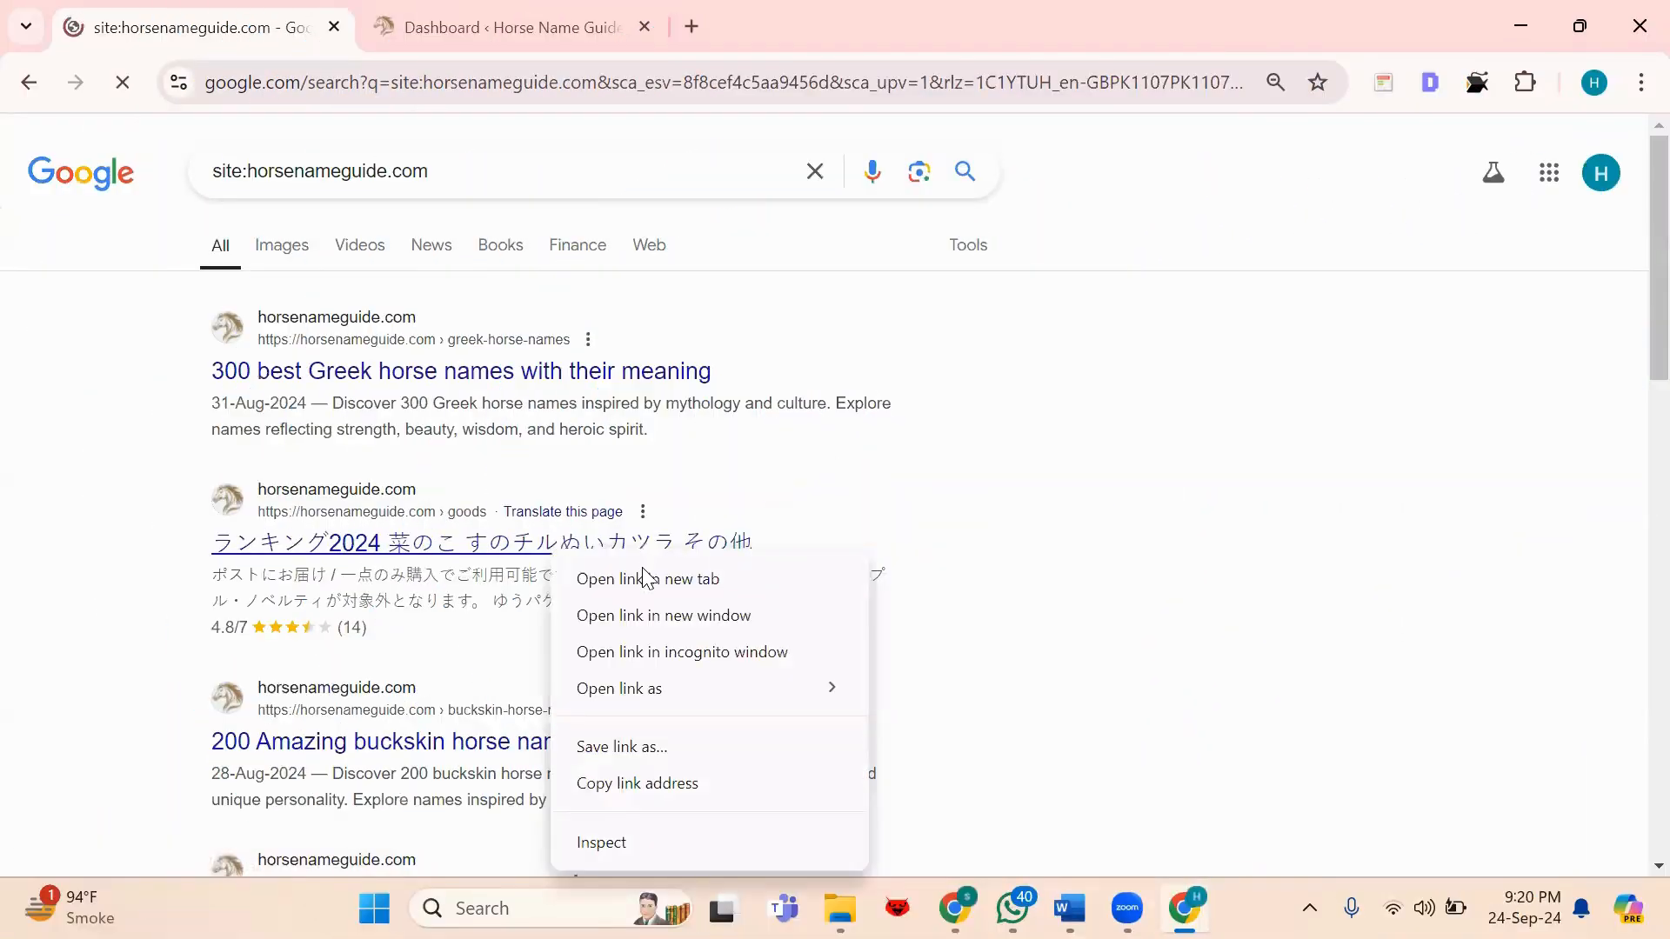
left_click(648, 578)
left_click(474, 18)
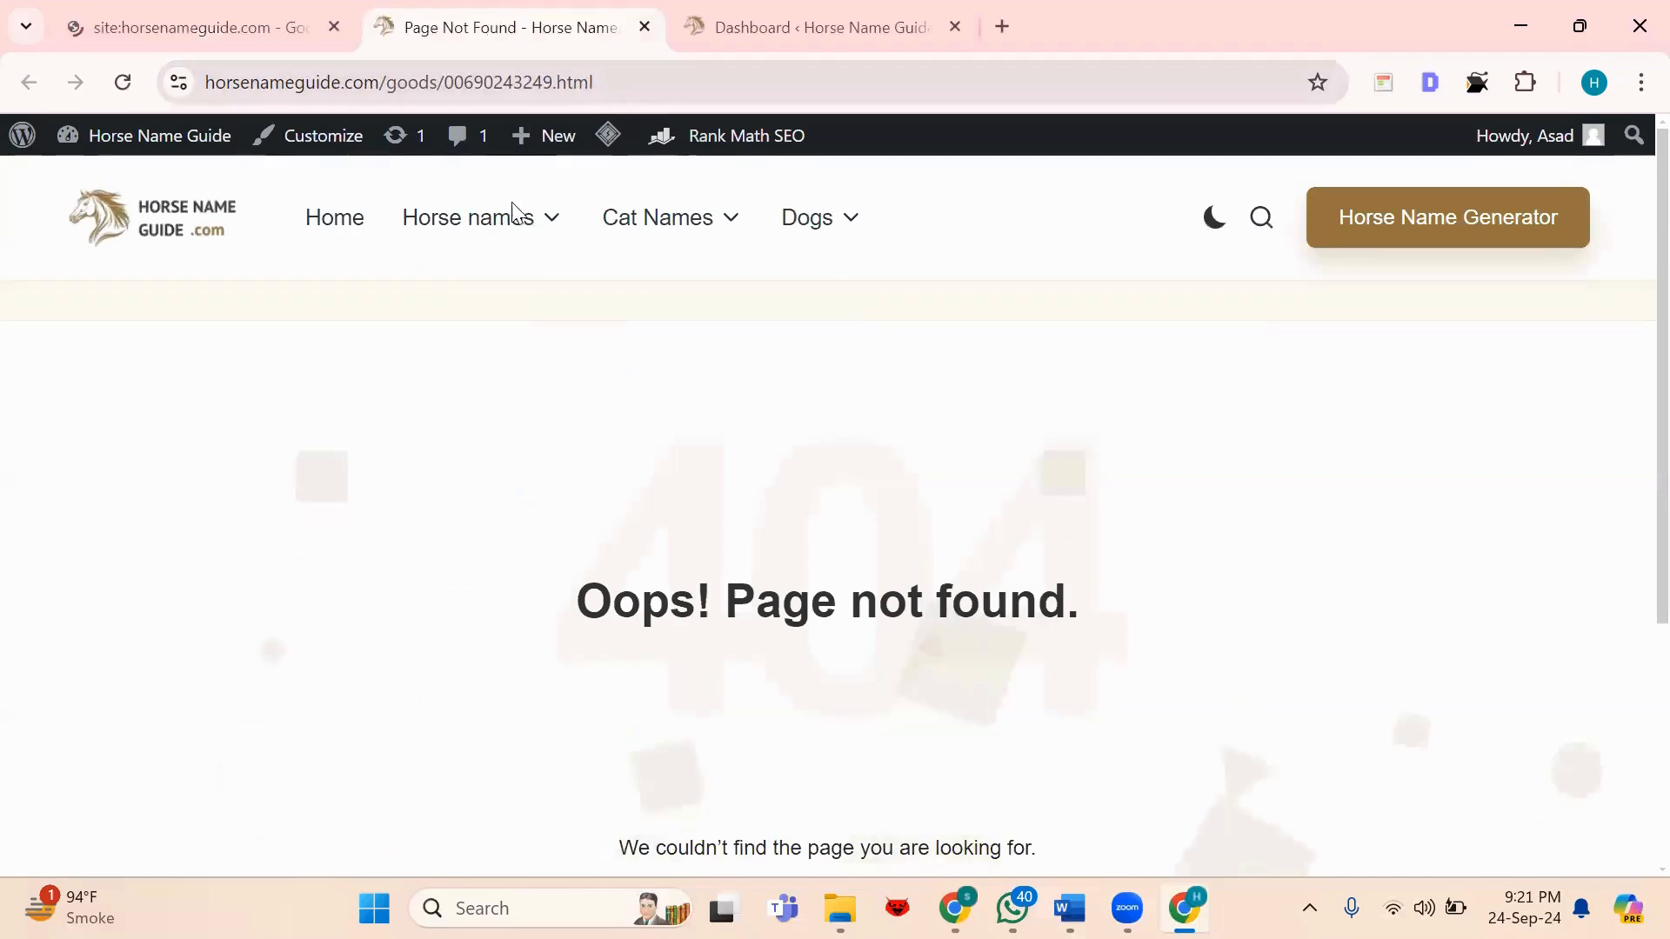
mouse_move(513, 213)
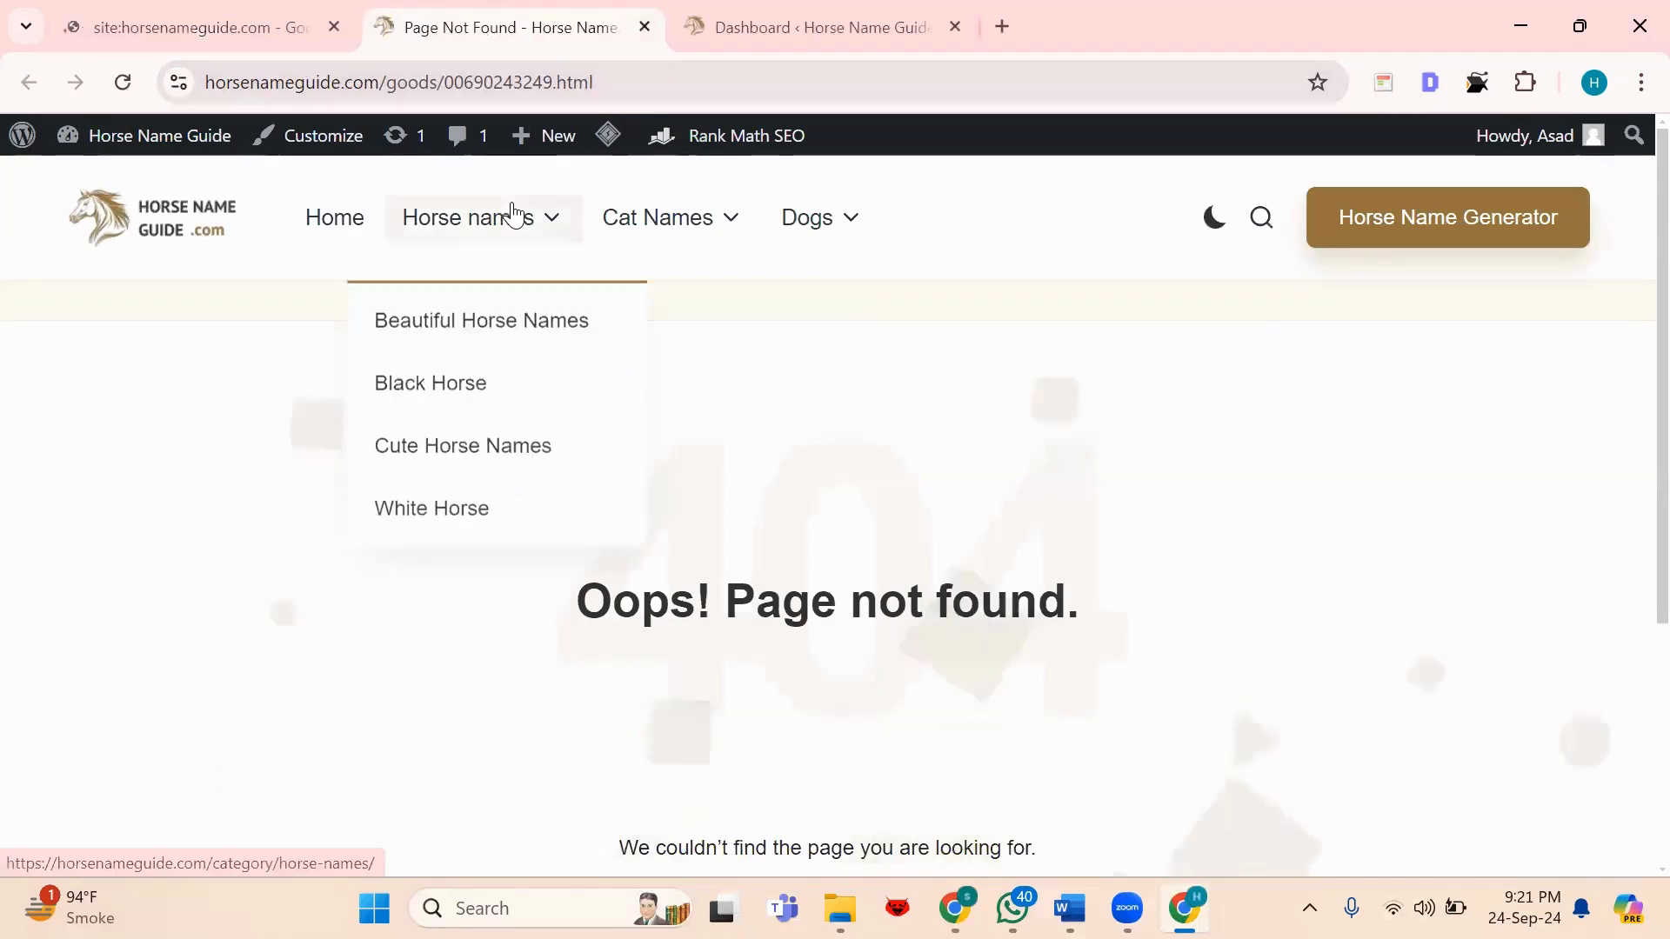
left_click(645, 27)
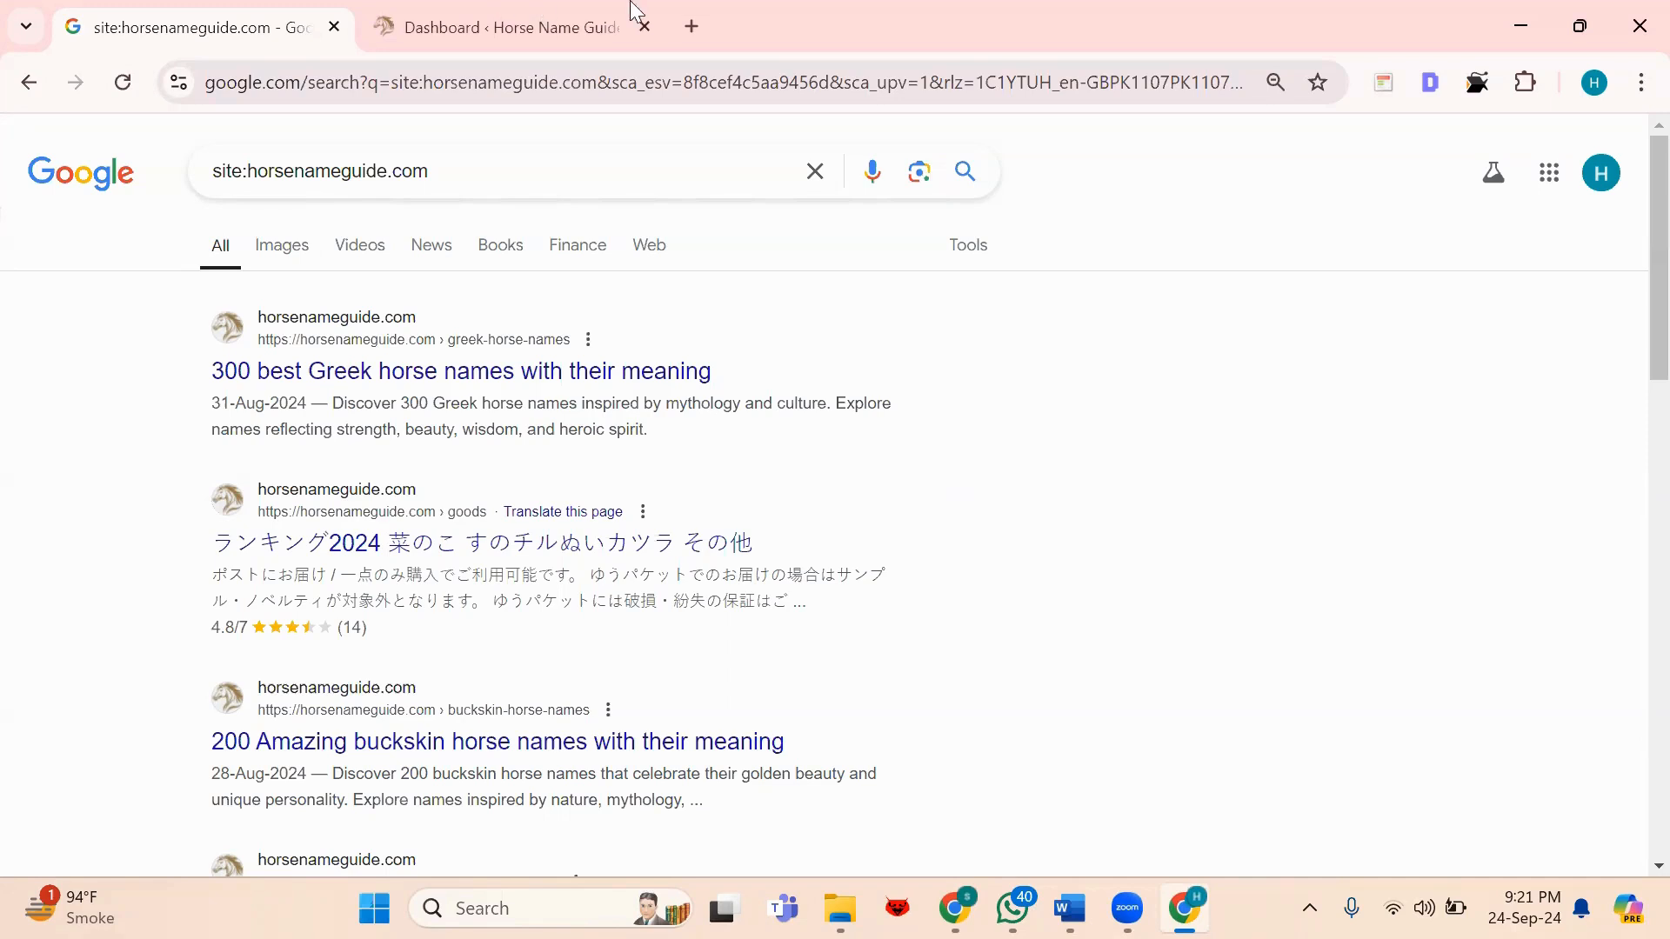
Step: Open Search Console's Page indexing report for horsenameguide.com: 18.1K not indexed, 21.9K indexed
left_click(692, 22)
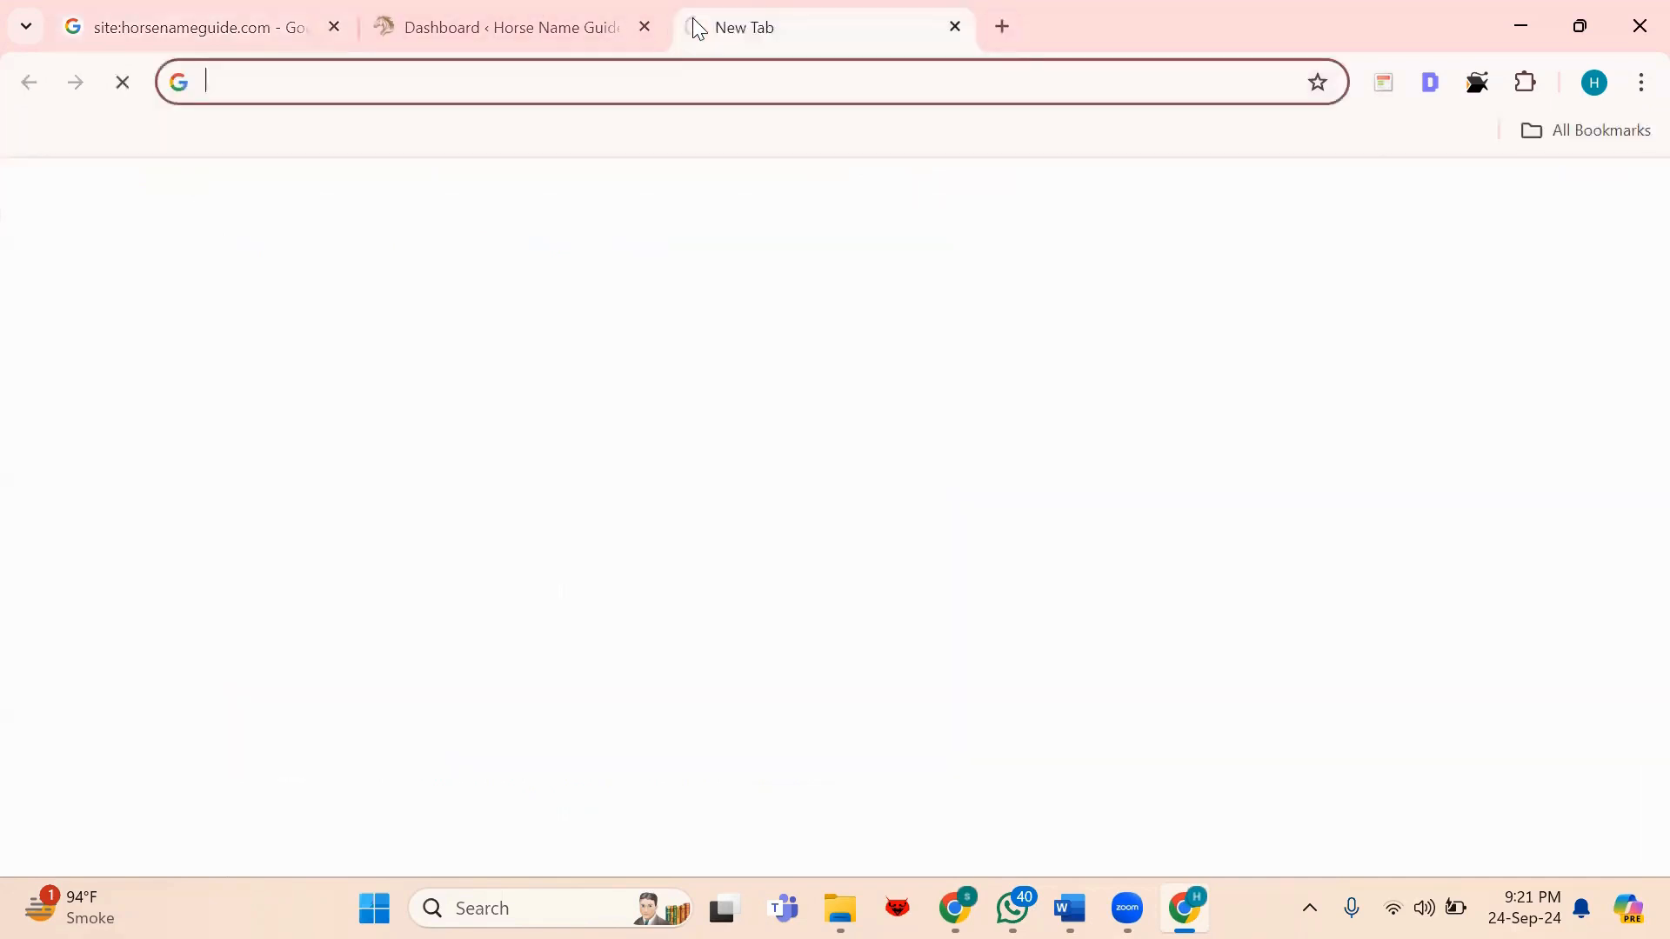
type("goo")
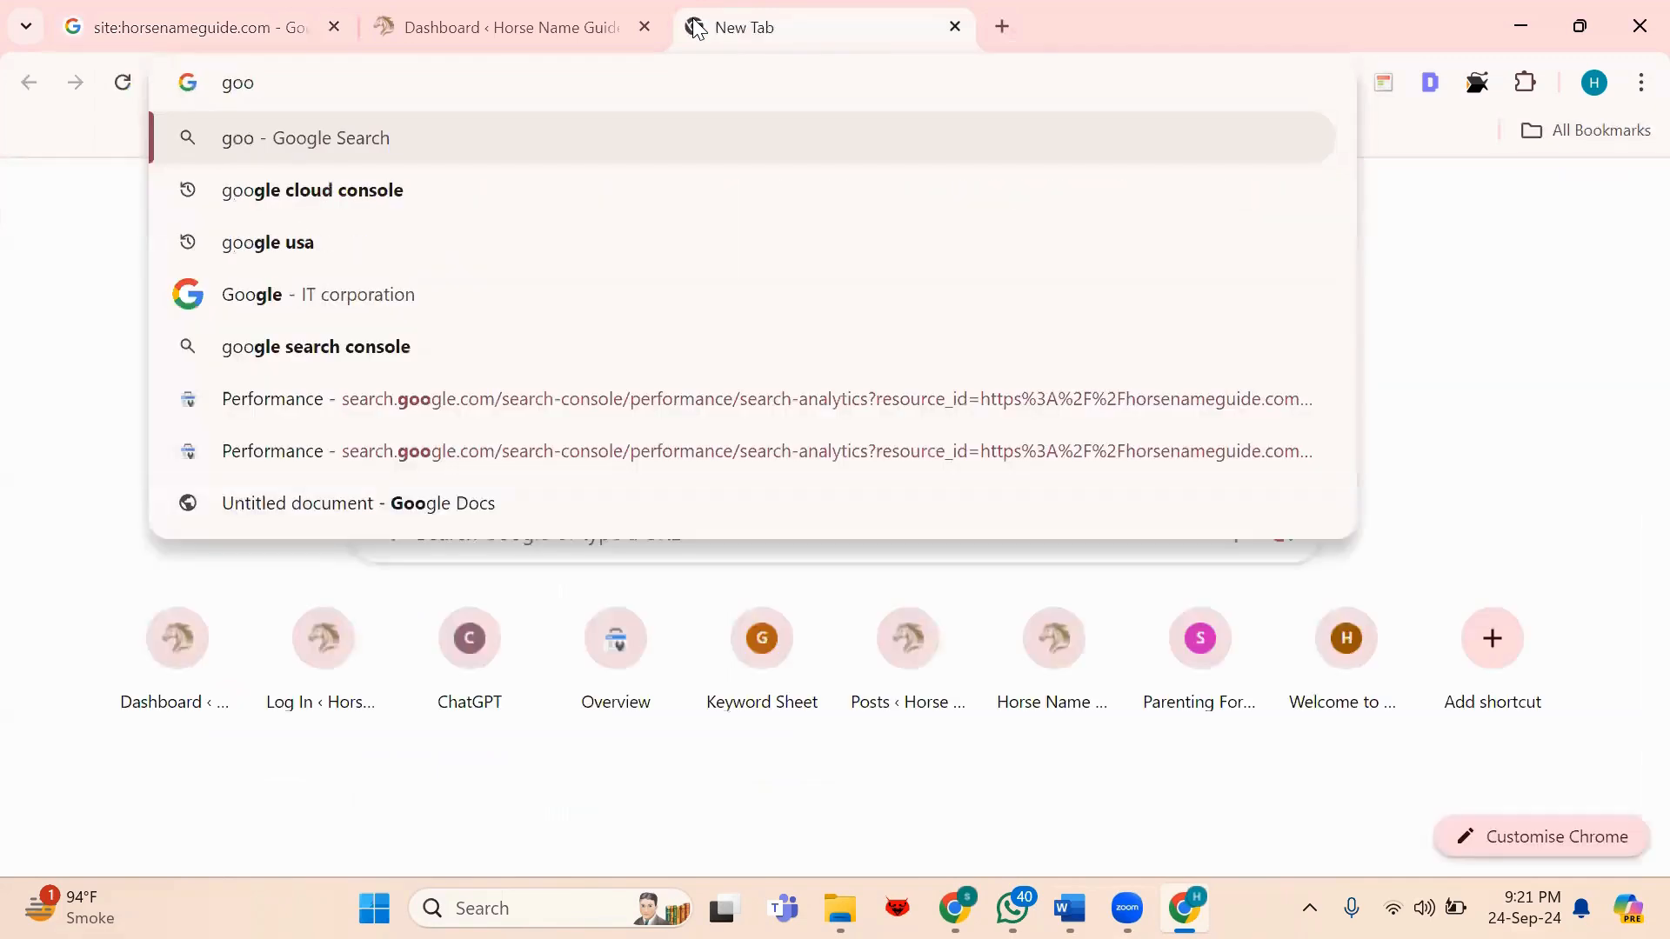
type("gle s")
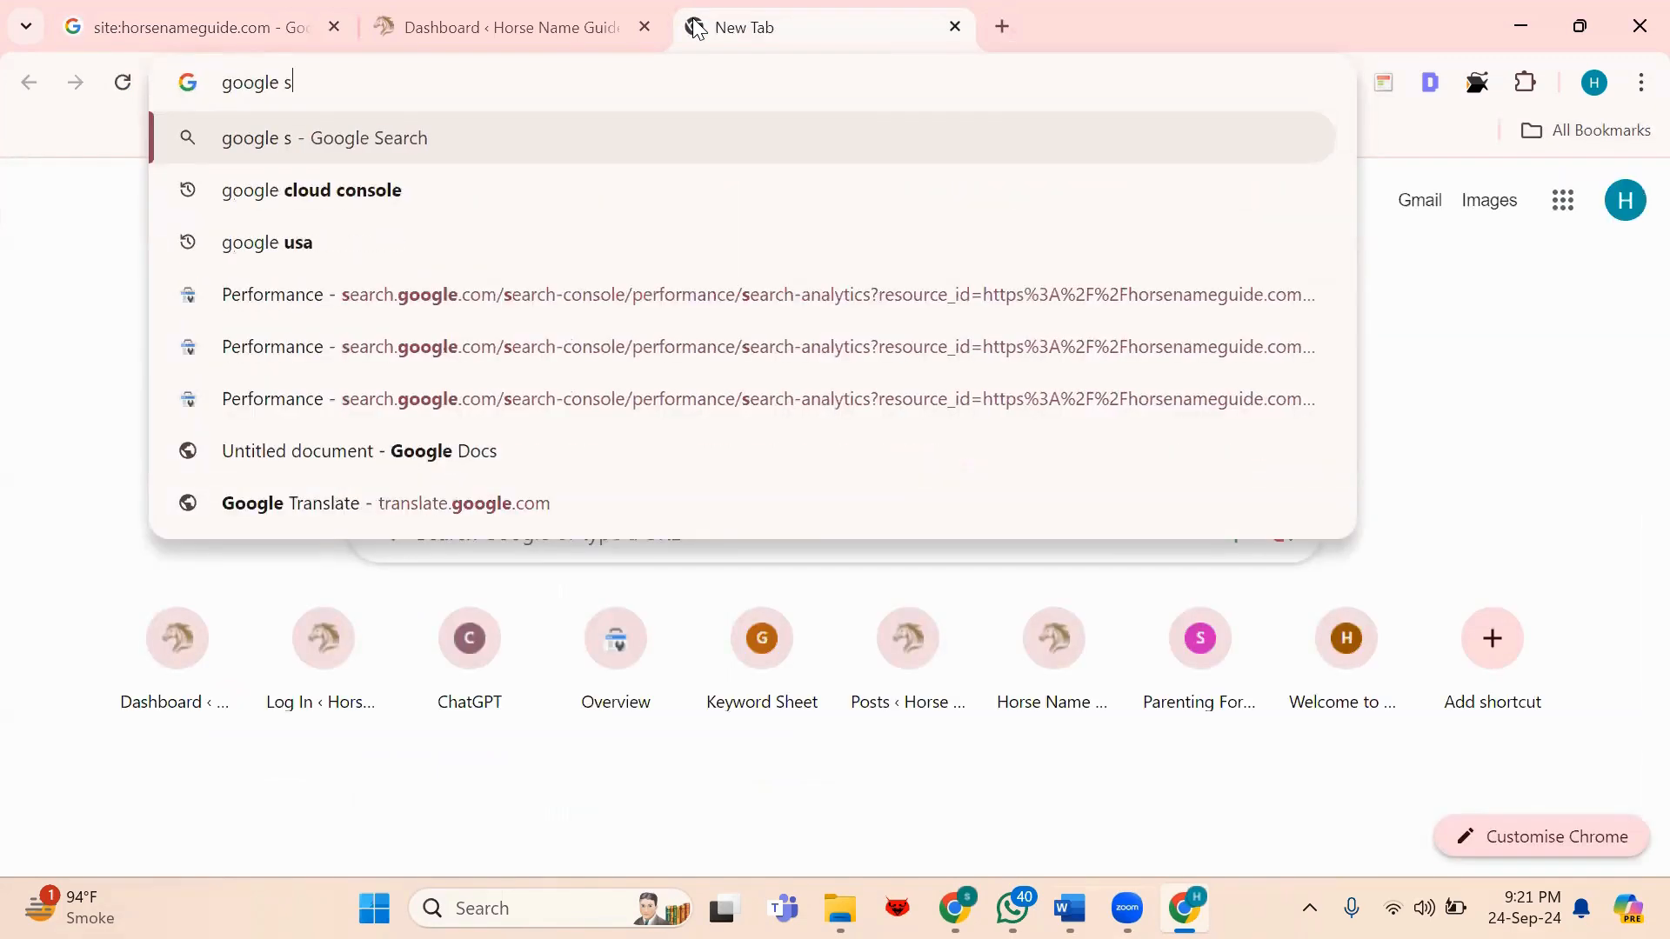
left_click(297, 302)
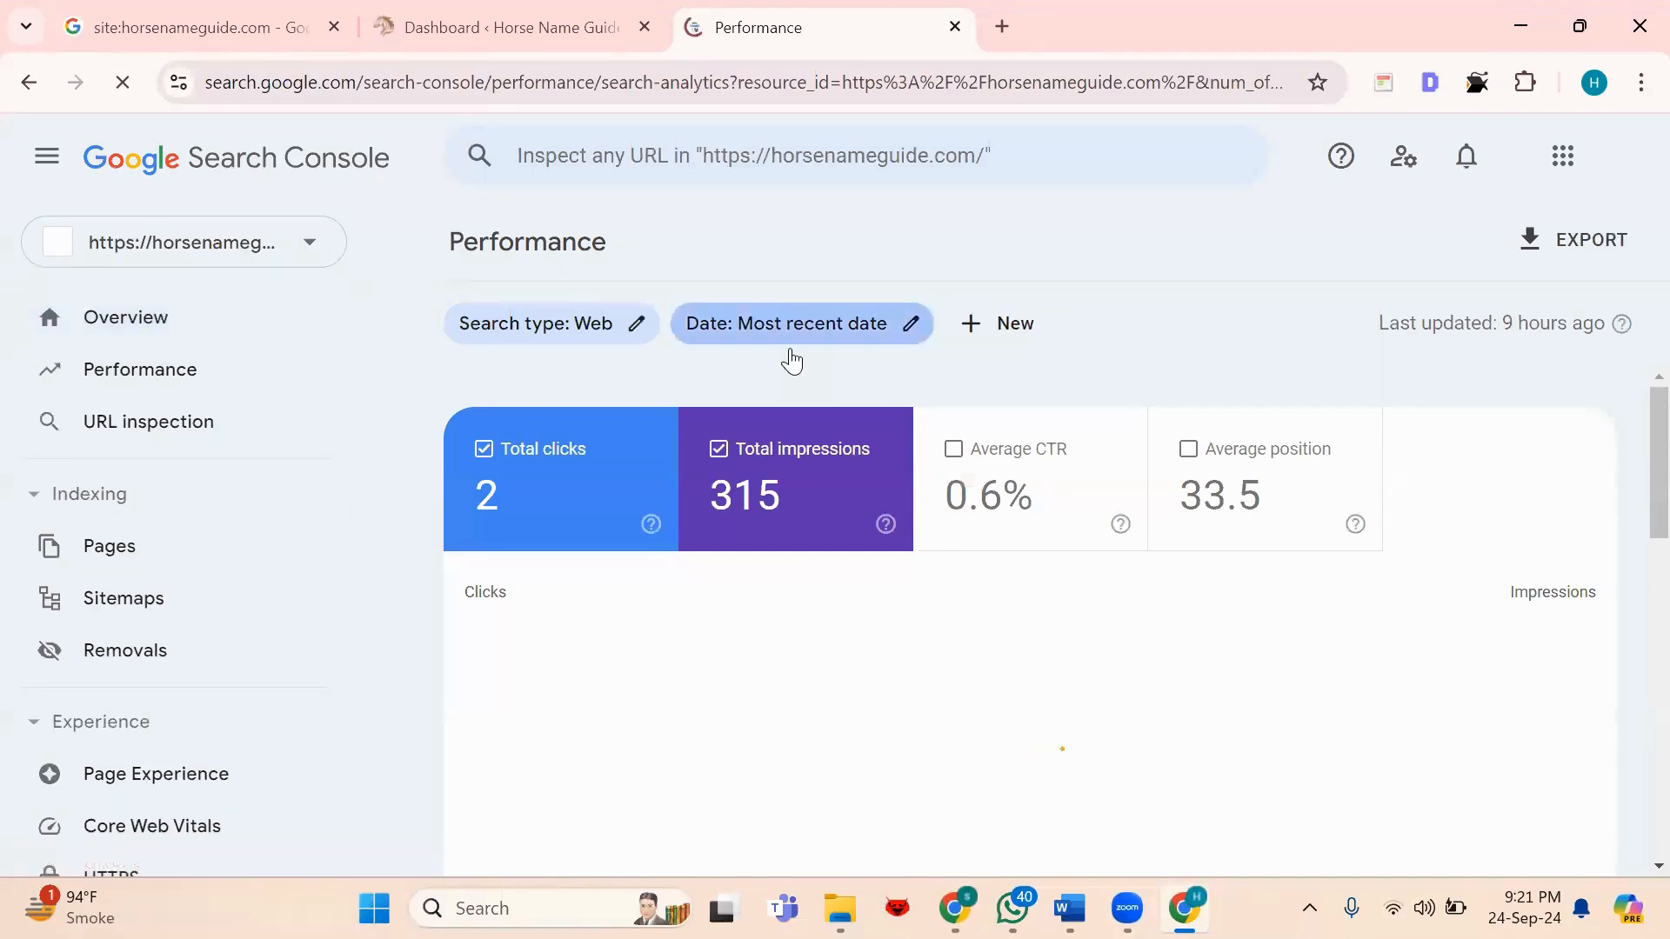
left_click(168, 553)
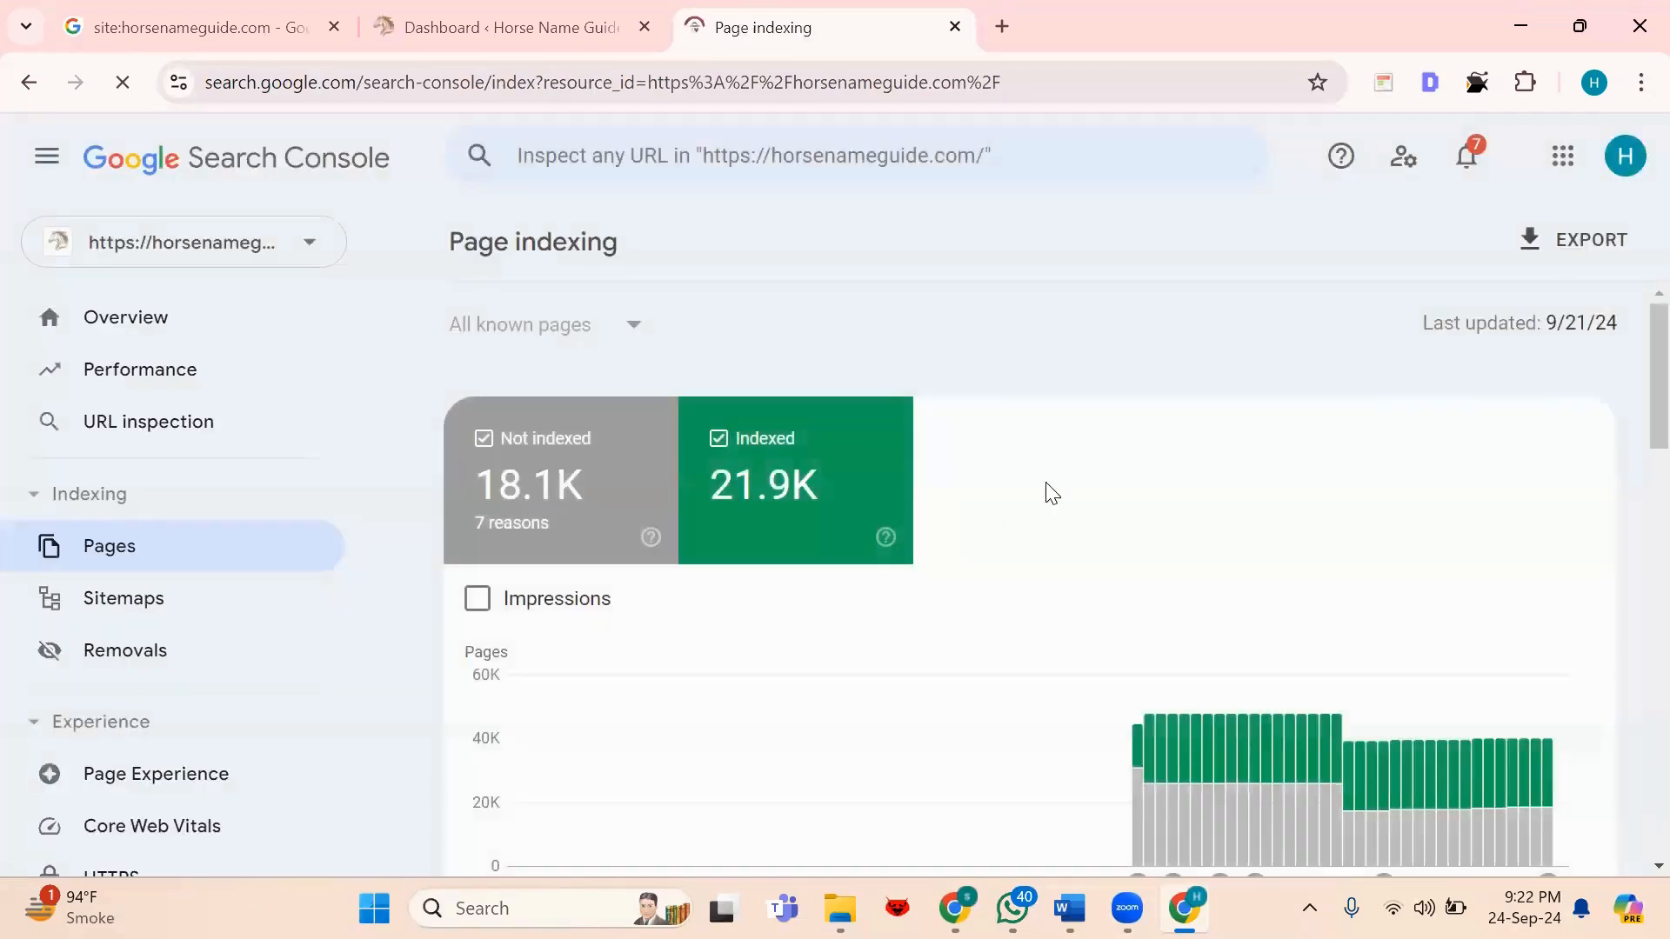
scroll(1634, 459, "down", 1)
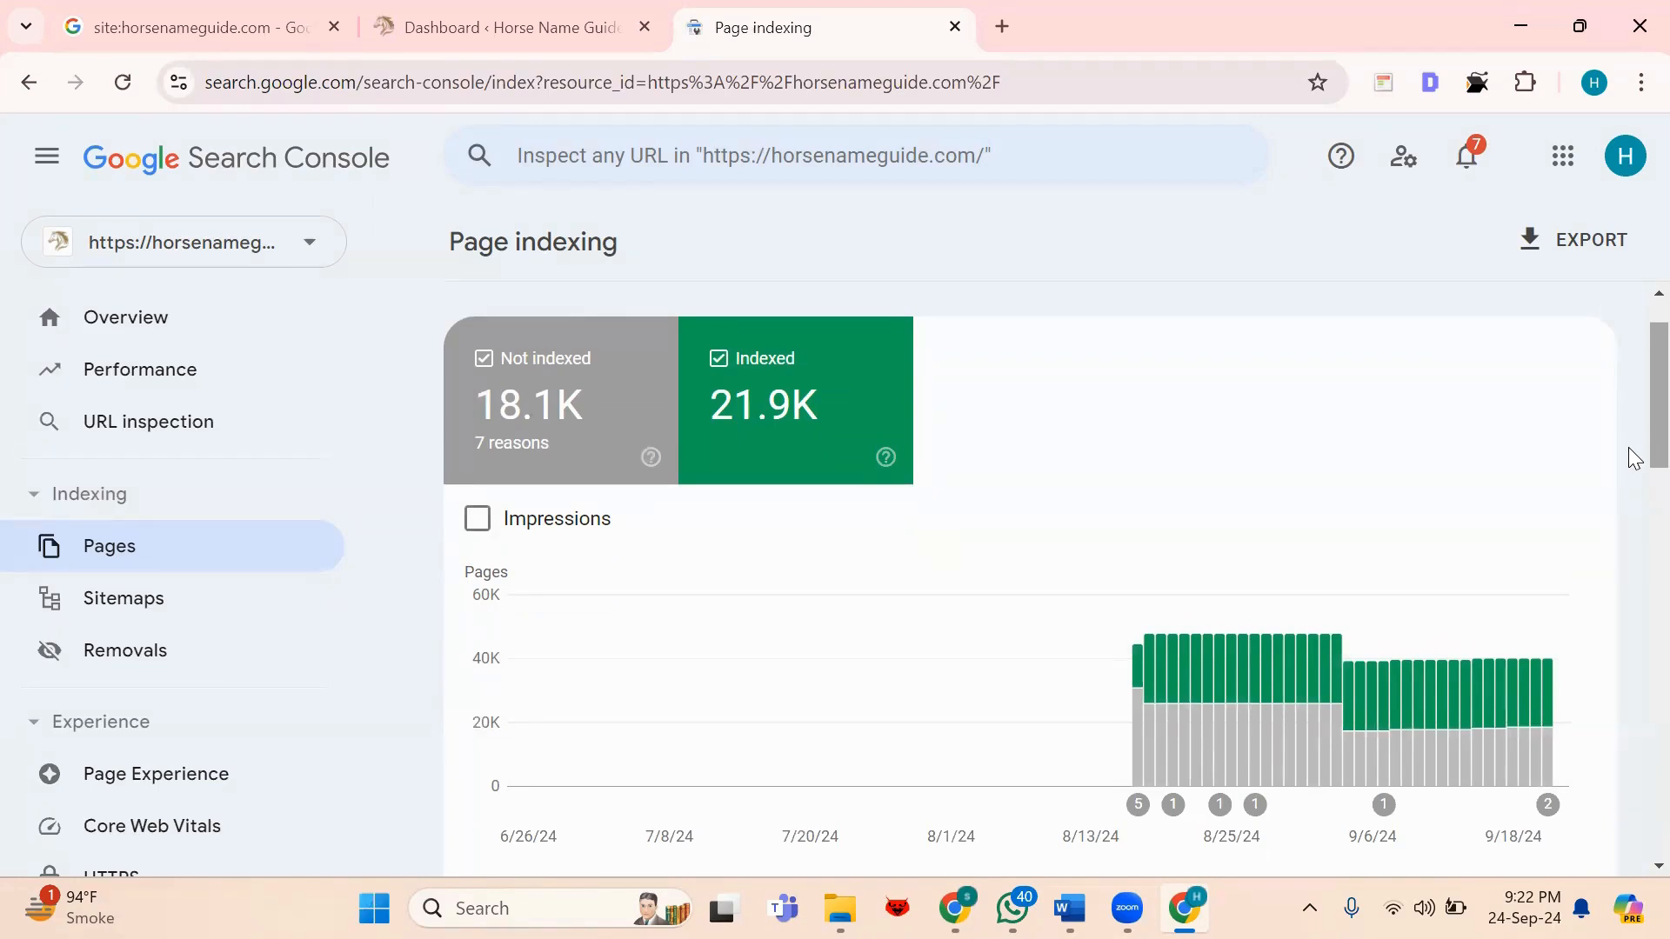
scroll(1630, 469, "down", 1)
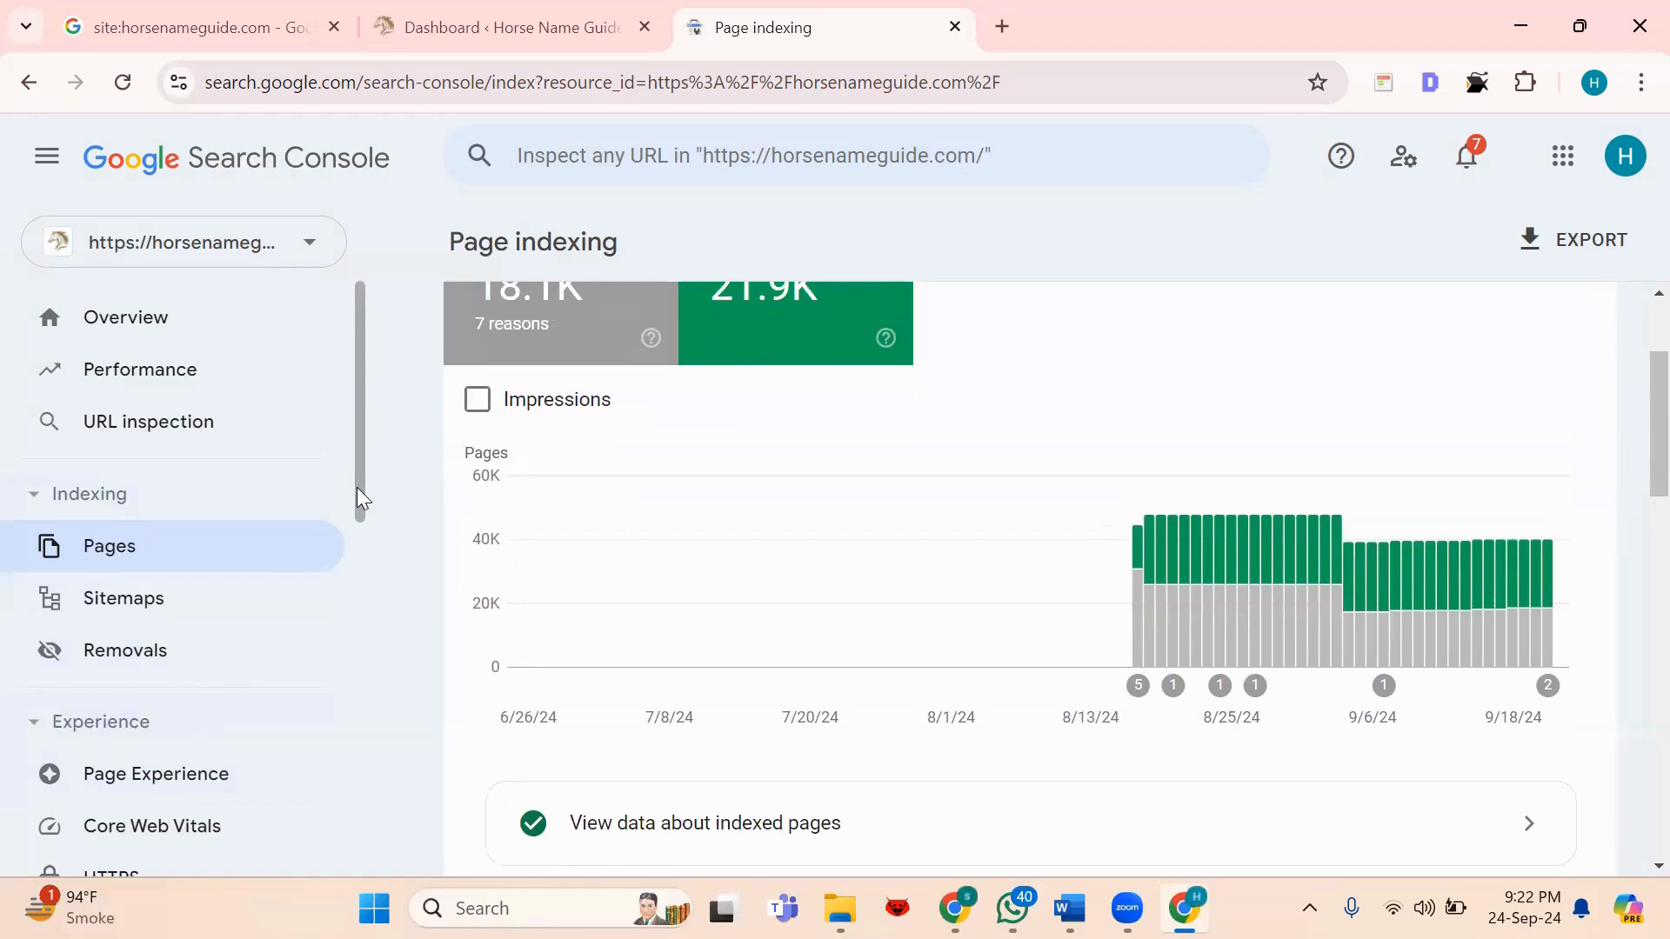
left_click_drag(357, 487, 363, 770)
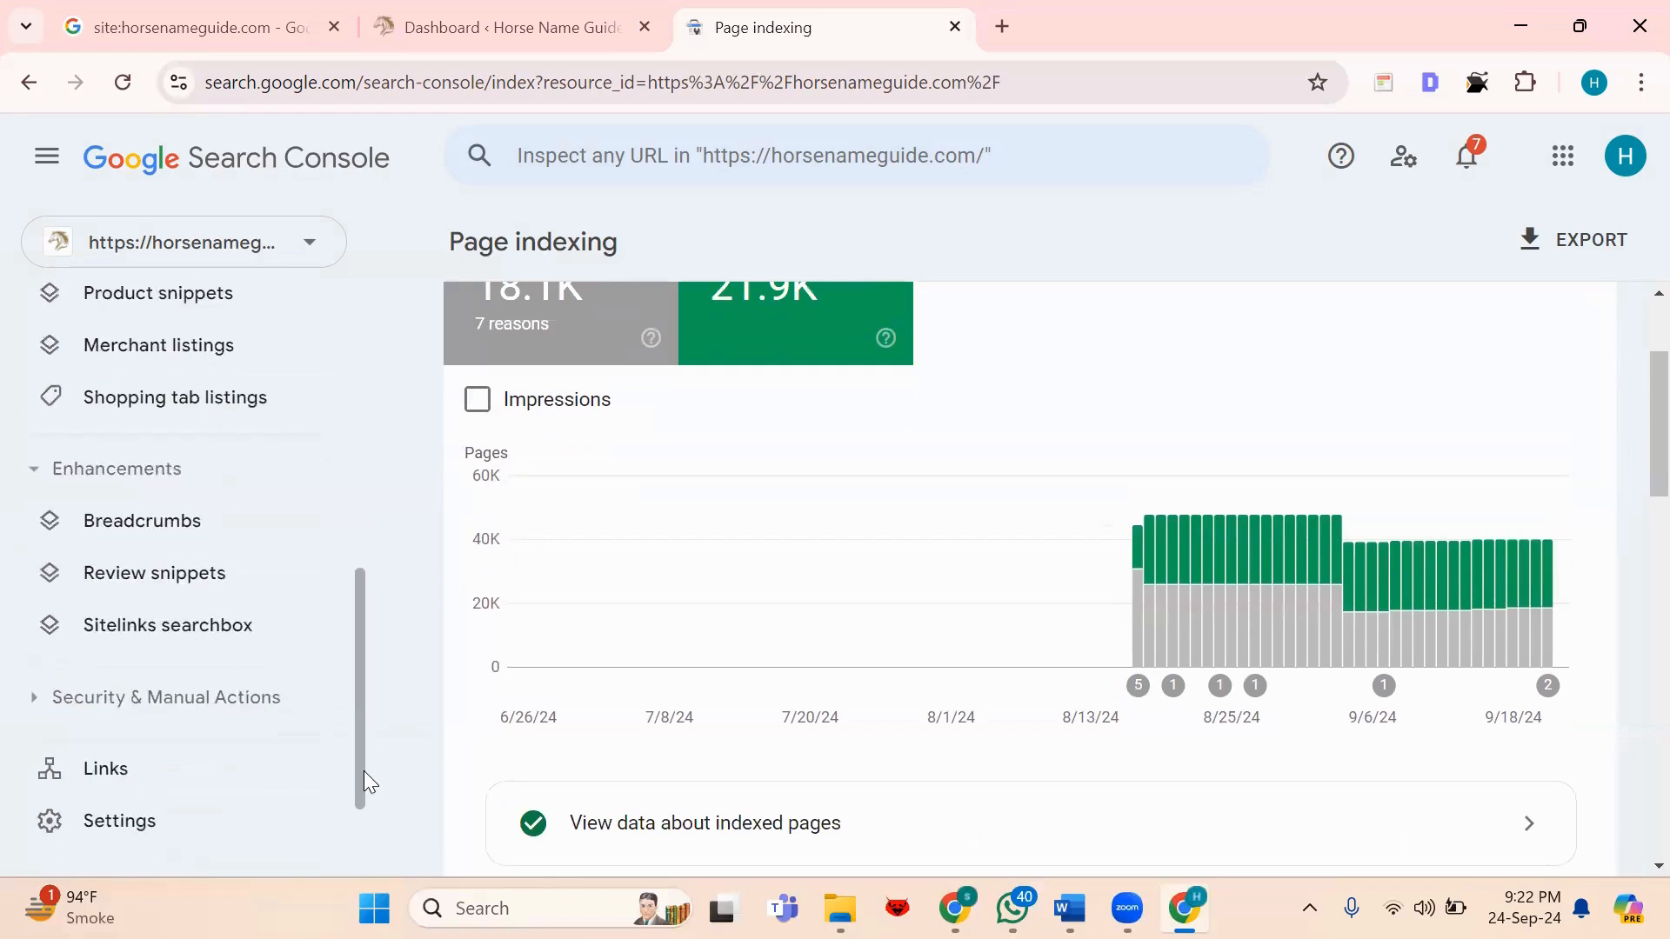
Step: Confirm Manual actions and Security issues both show no issues for the site
left_click(107, 706)
left_click(158, 753)
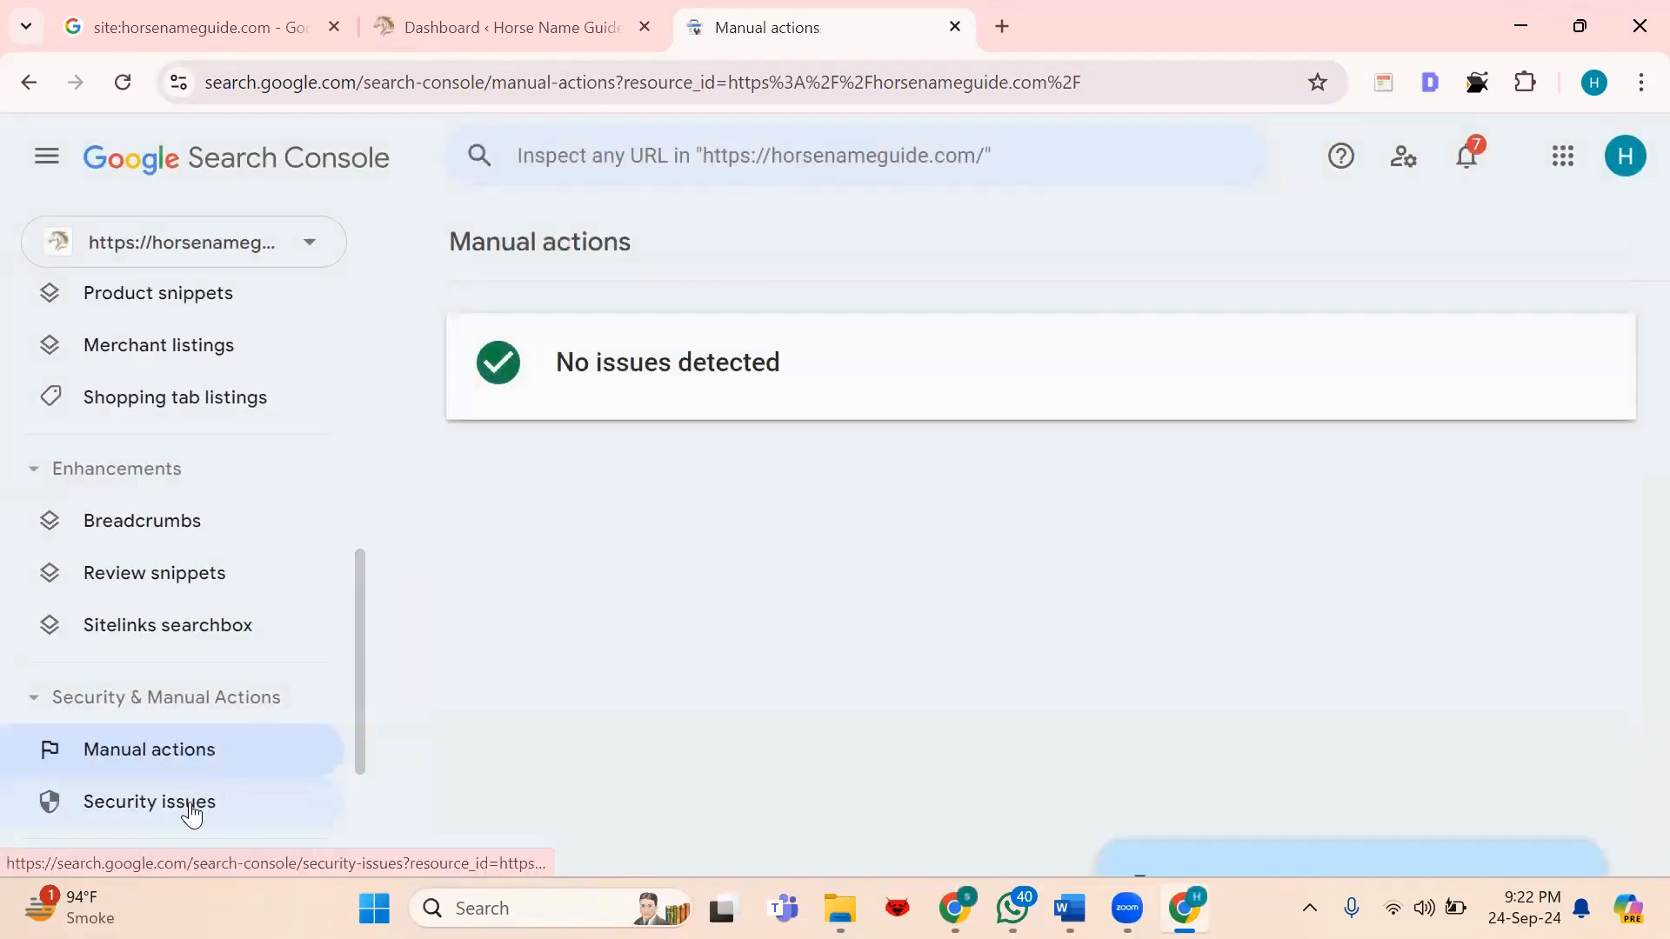
left_click(190, 802)
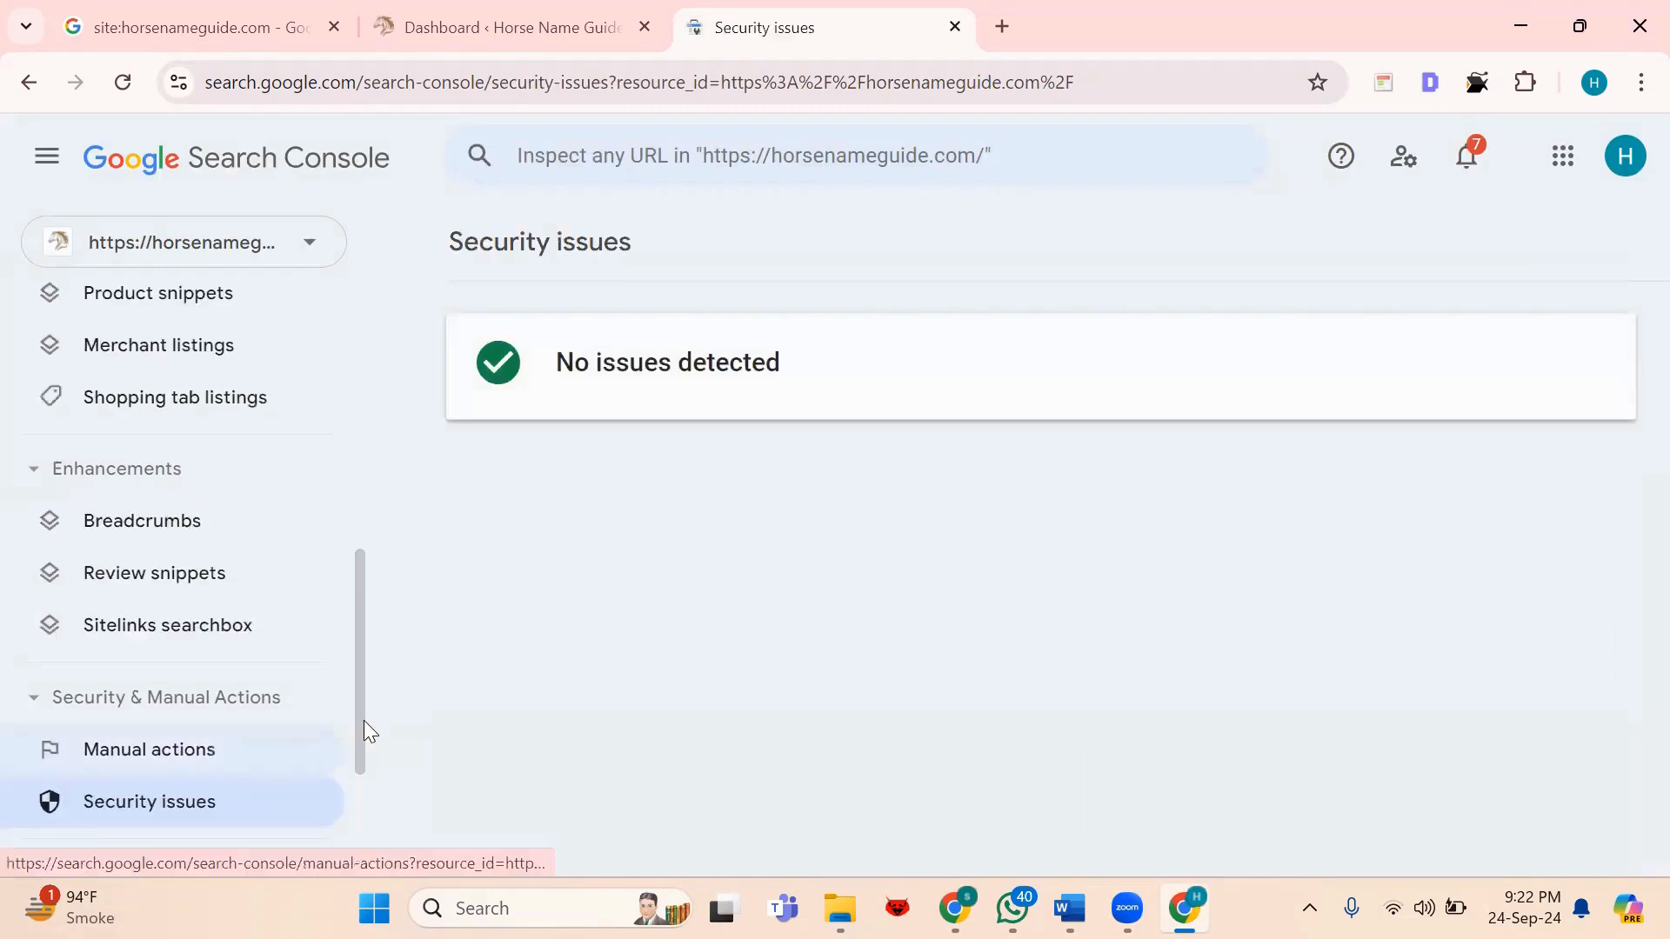
Step: Return to the Page indexing report and go on to the Sitemaps report
scroll(350, 403, "up", 8)
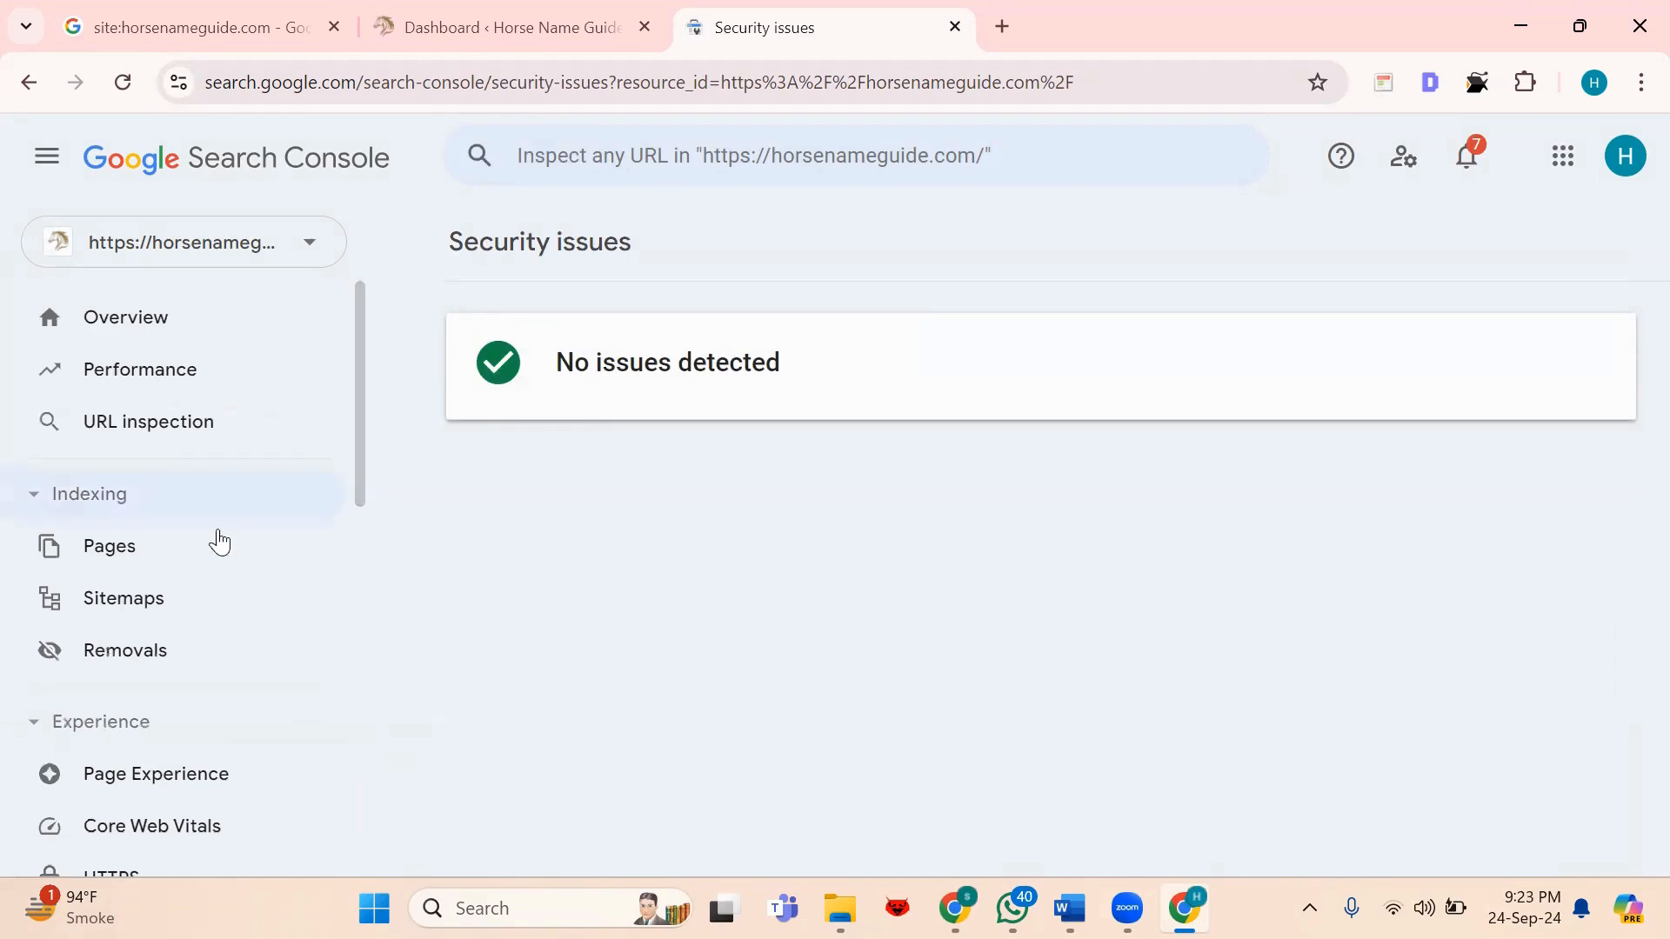
left_click(174, 555)
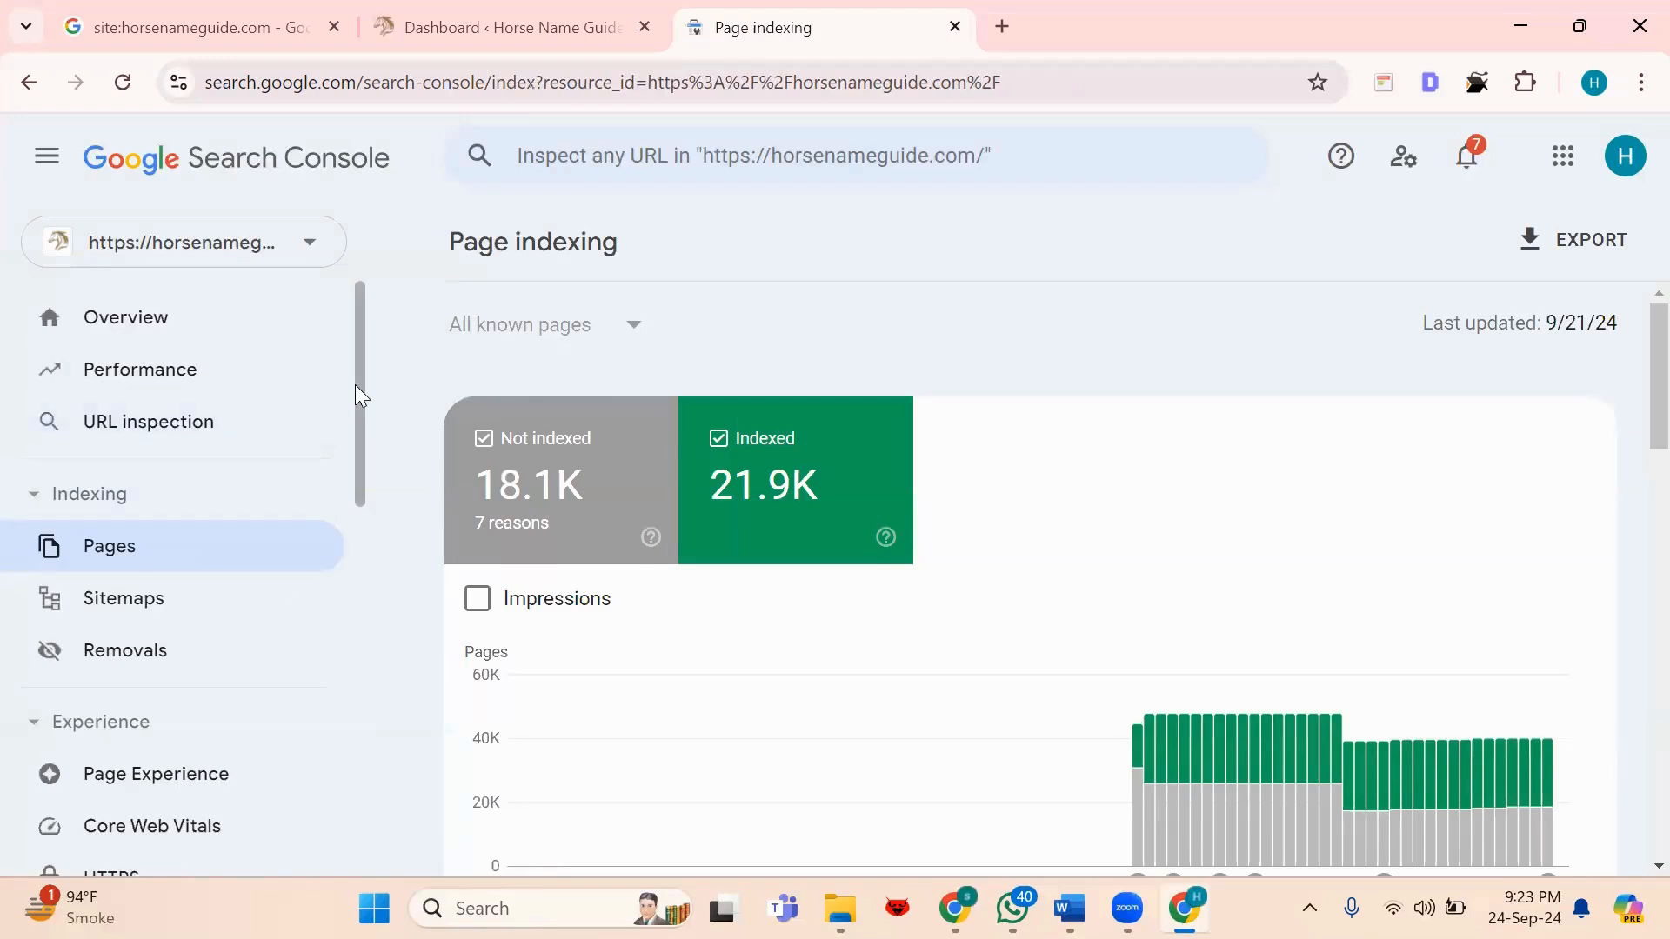
left_click(147, 612)
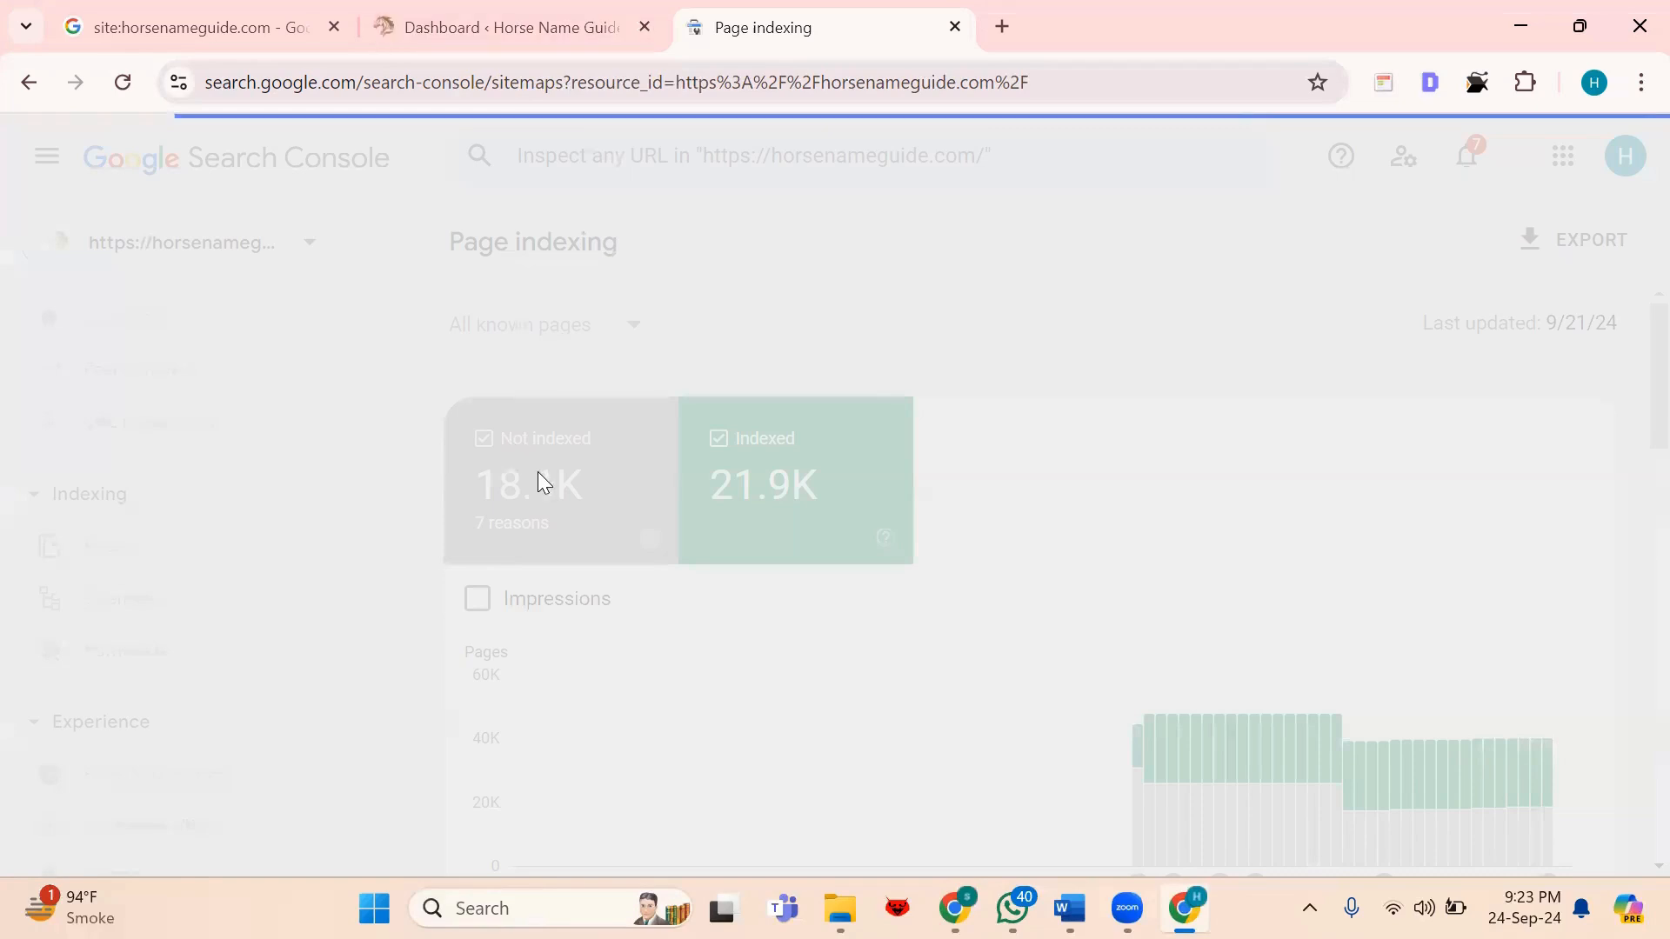
Step: Open the live horsenameguide.com homepage from the admin bar's Visit Site link in a new tab
left_click(438, 21)
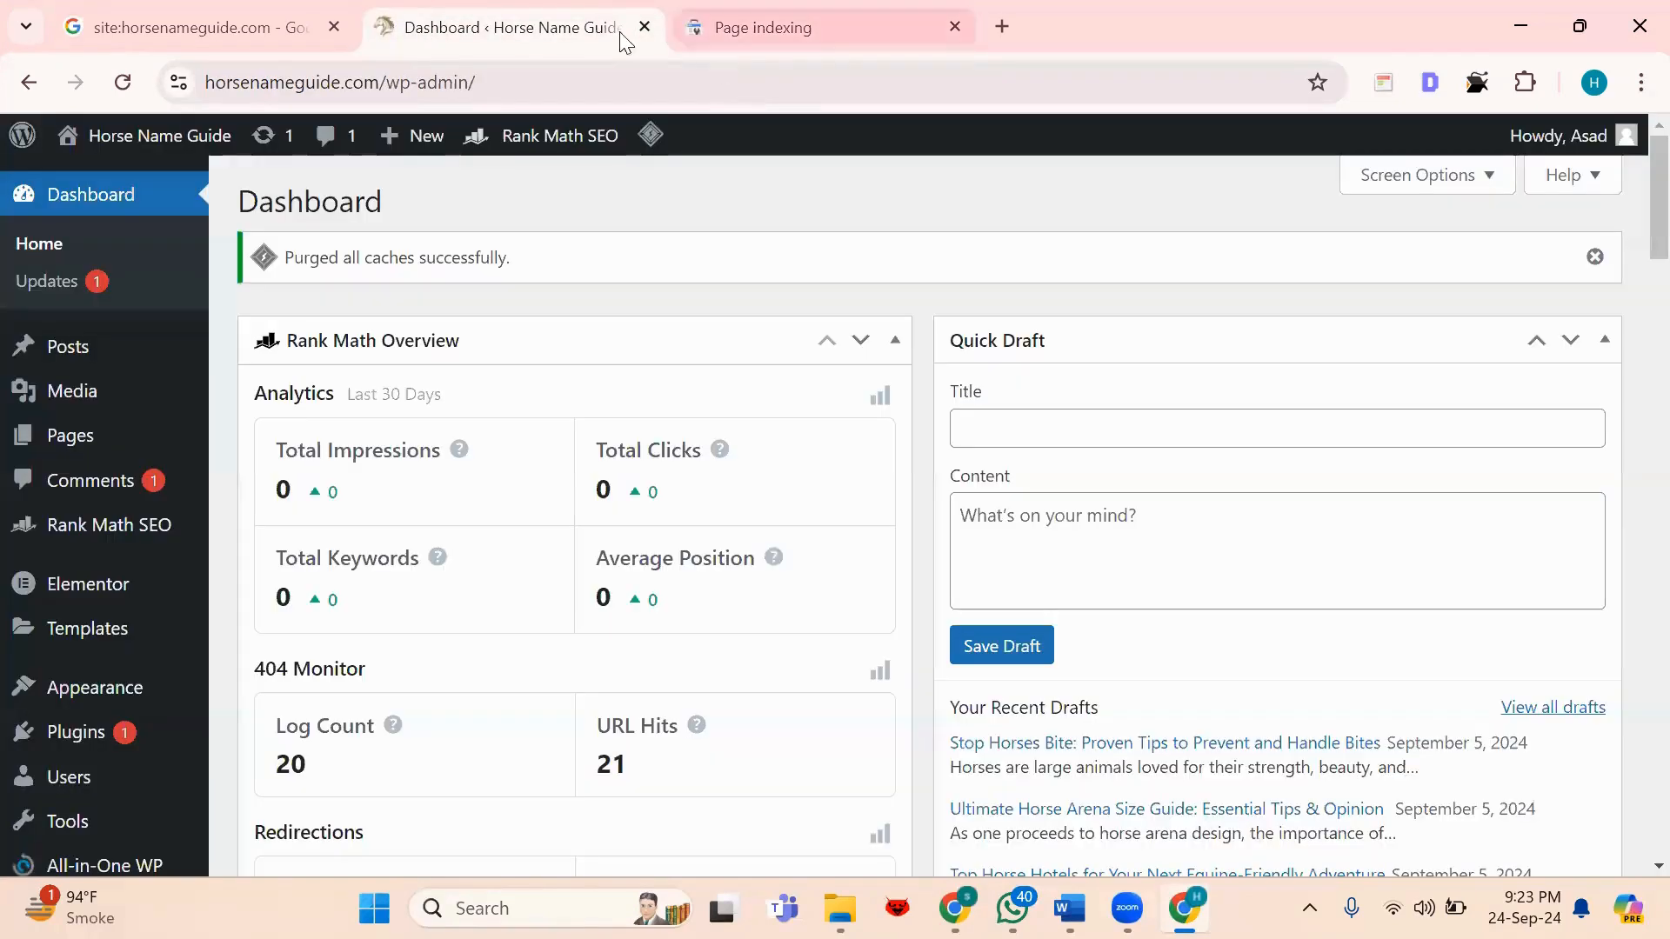
mouse_move(158, 147)
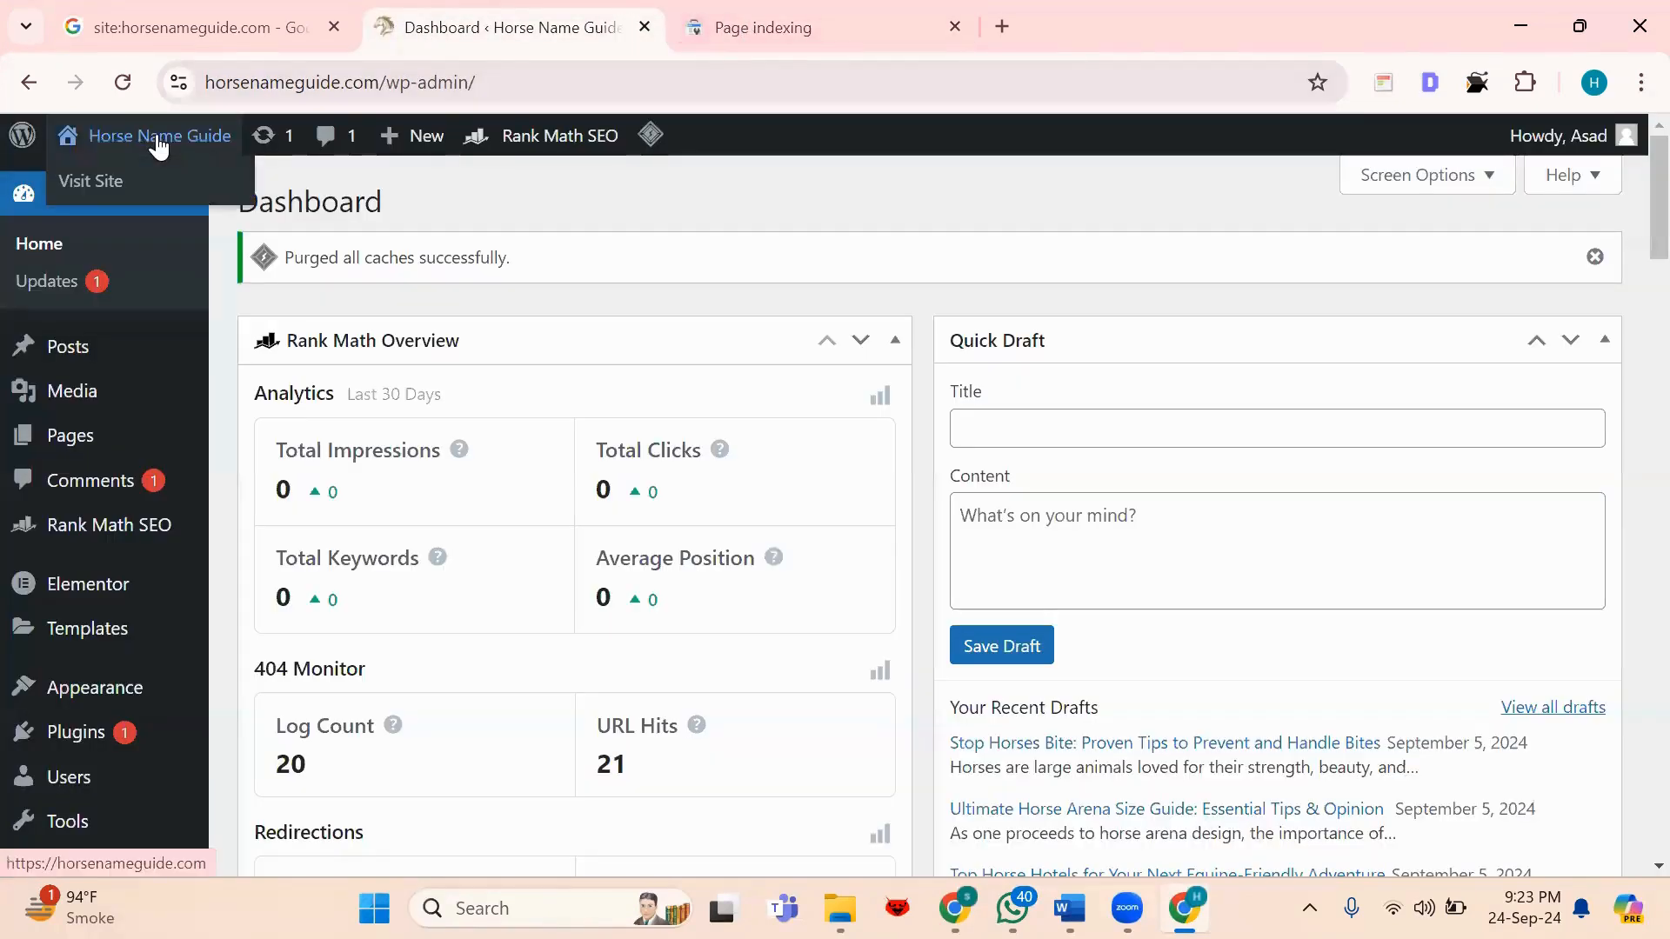
right_click(88, 179)
left_click(169, 201)
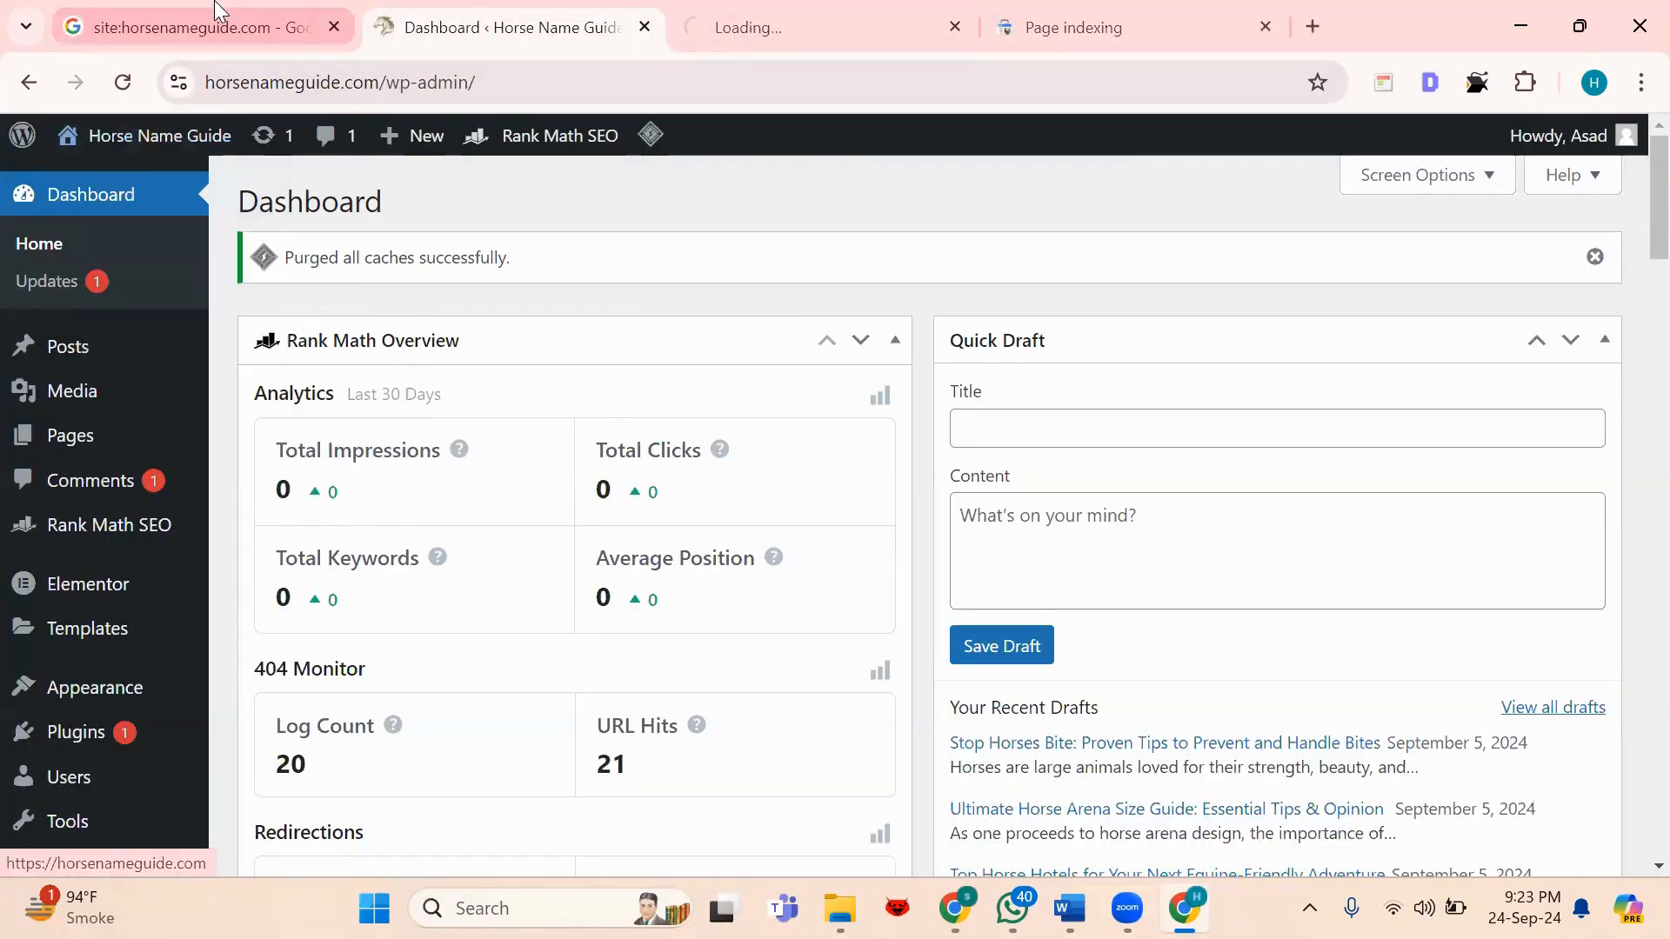
left_click(216, 19)
left_click(865, 17)
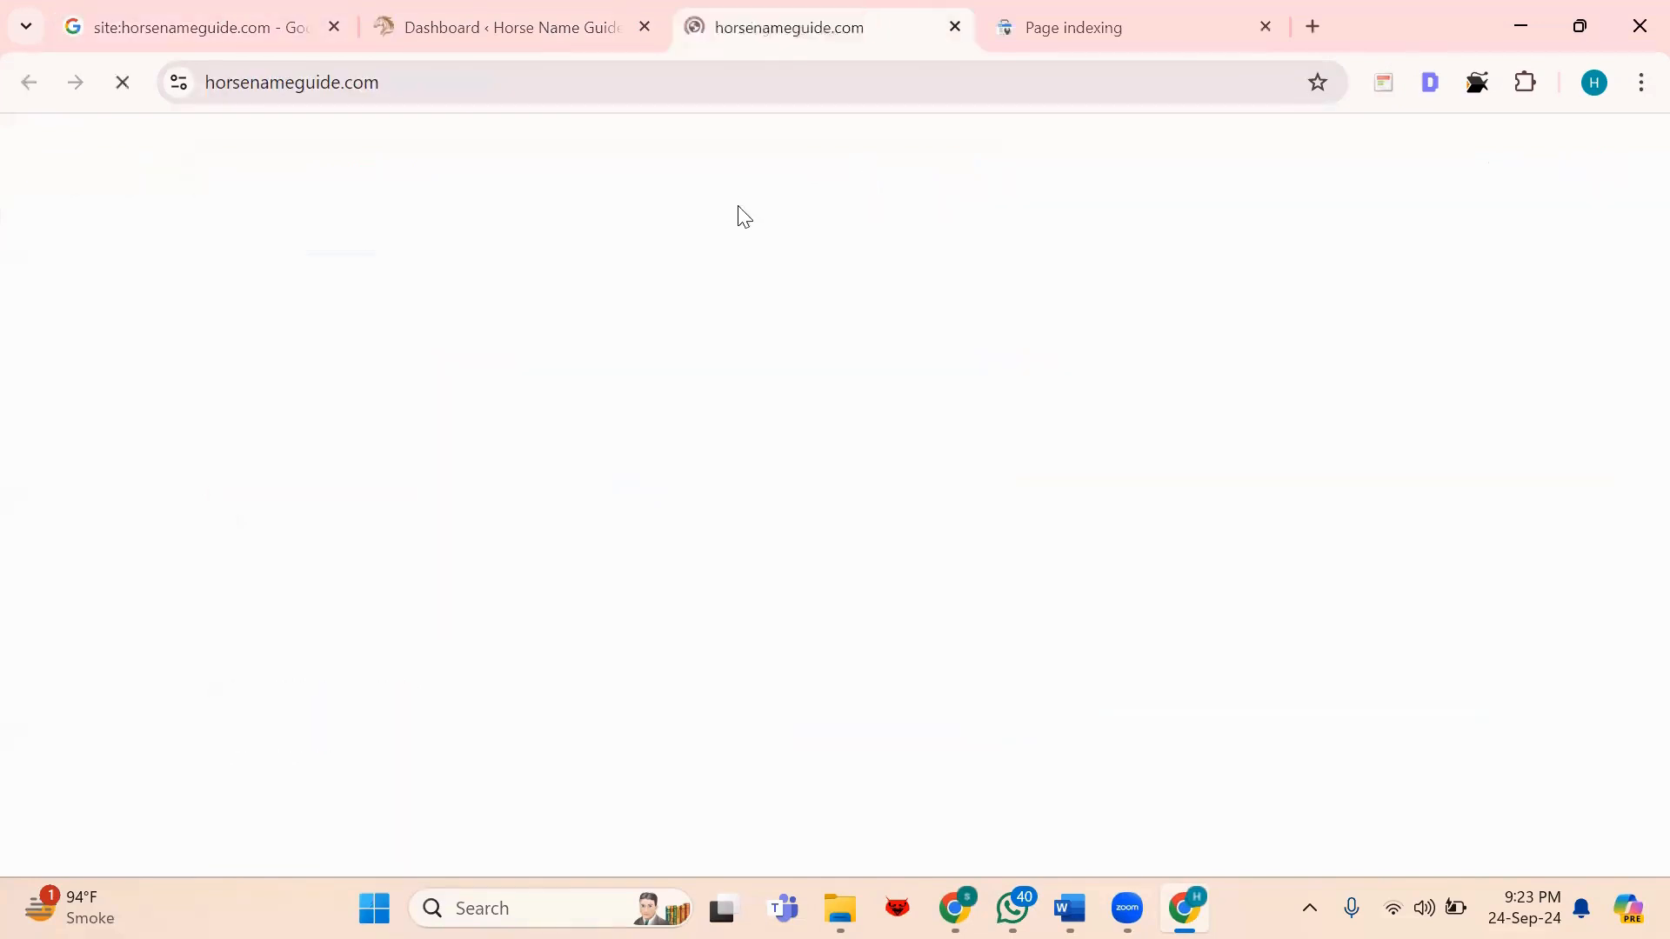
left_click(1042, 48)
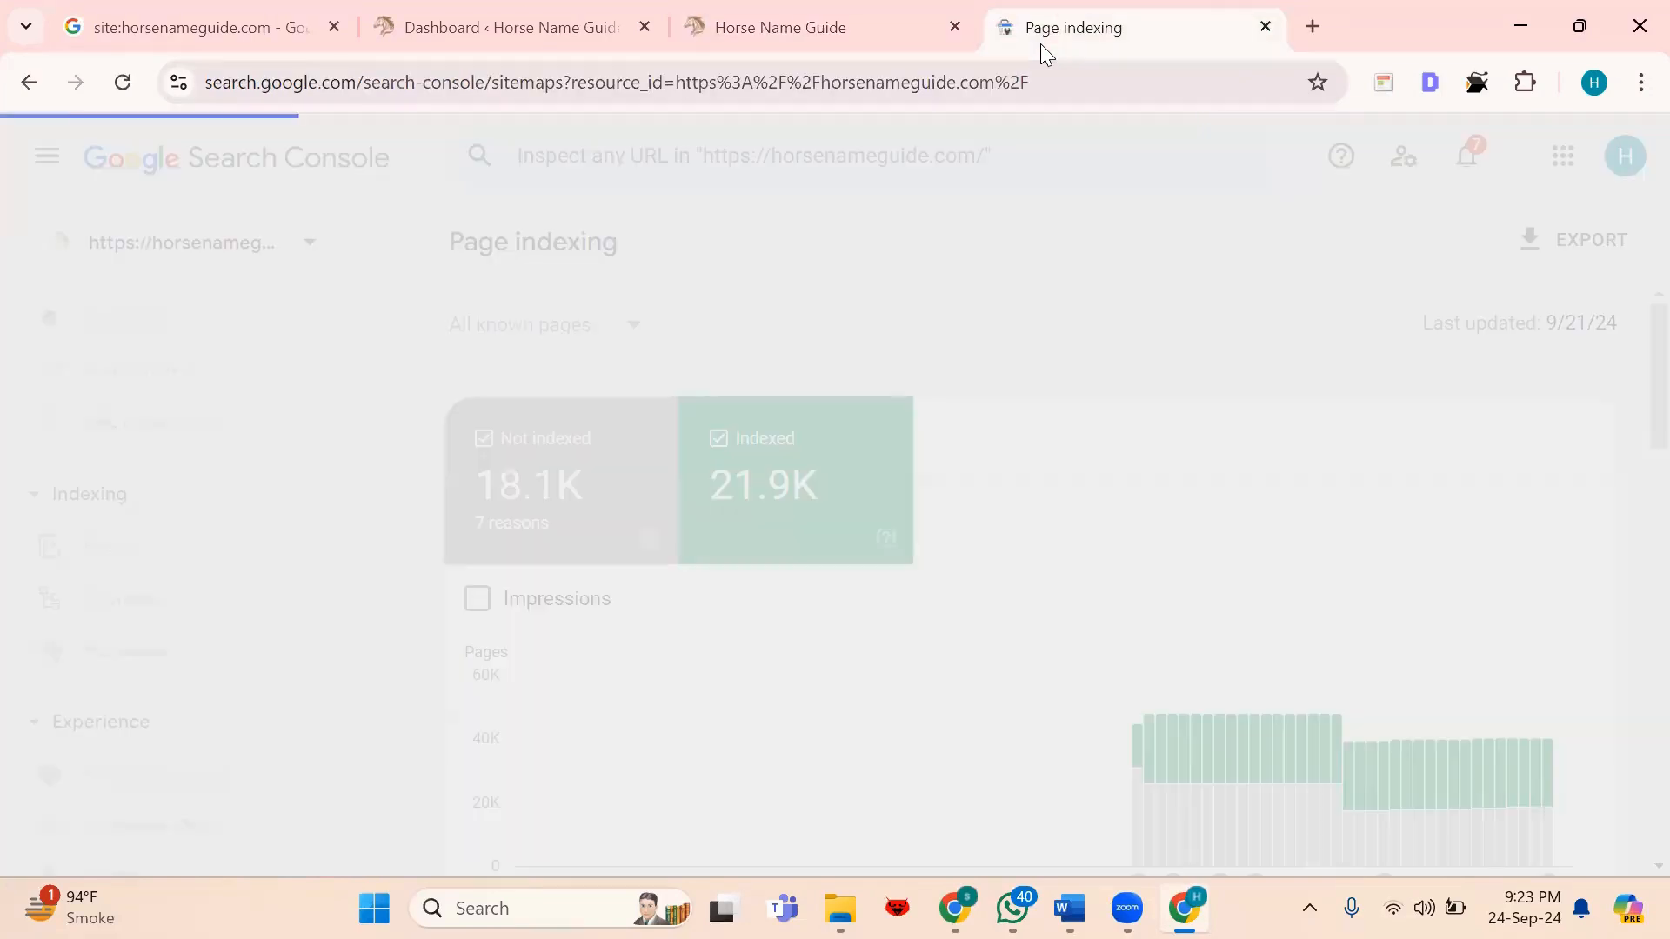
left_click(872, 13)
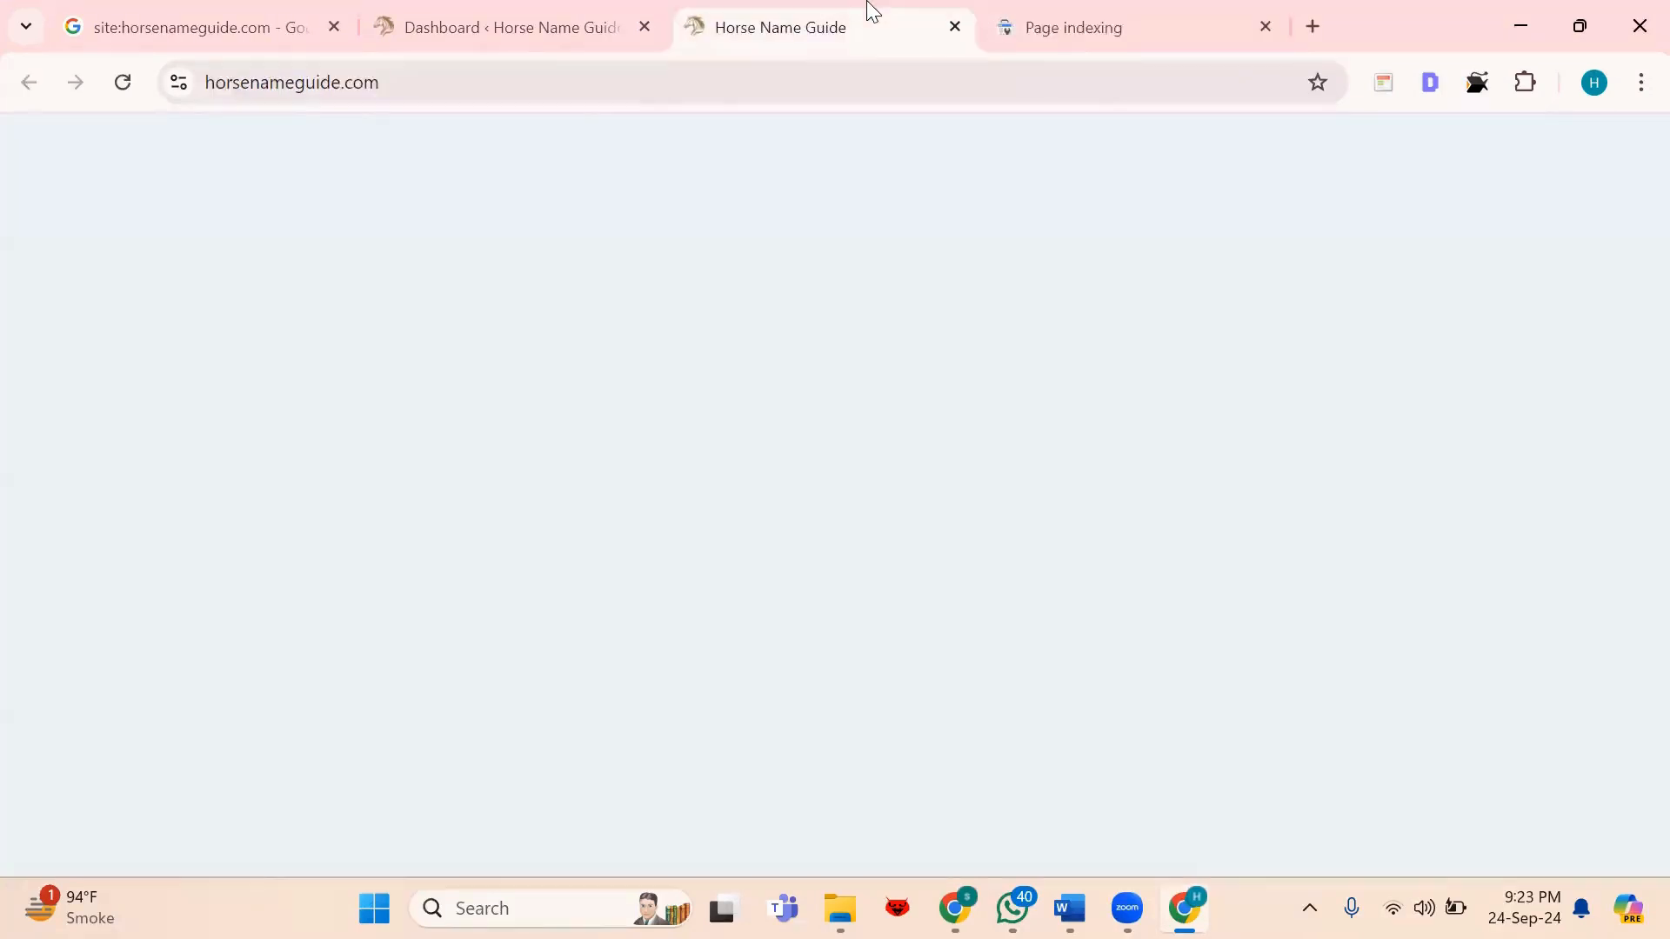
left_click(714, 74)
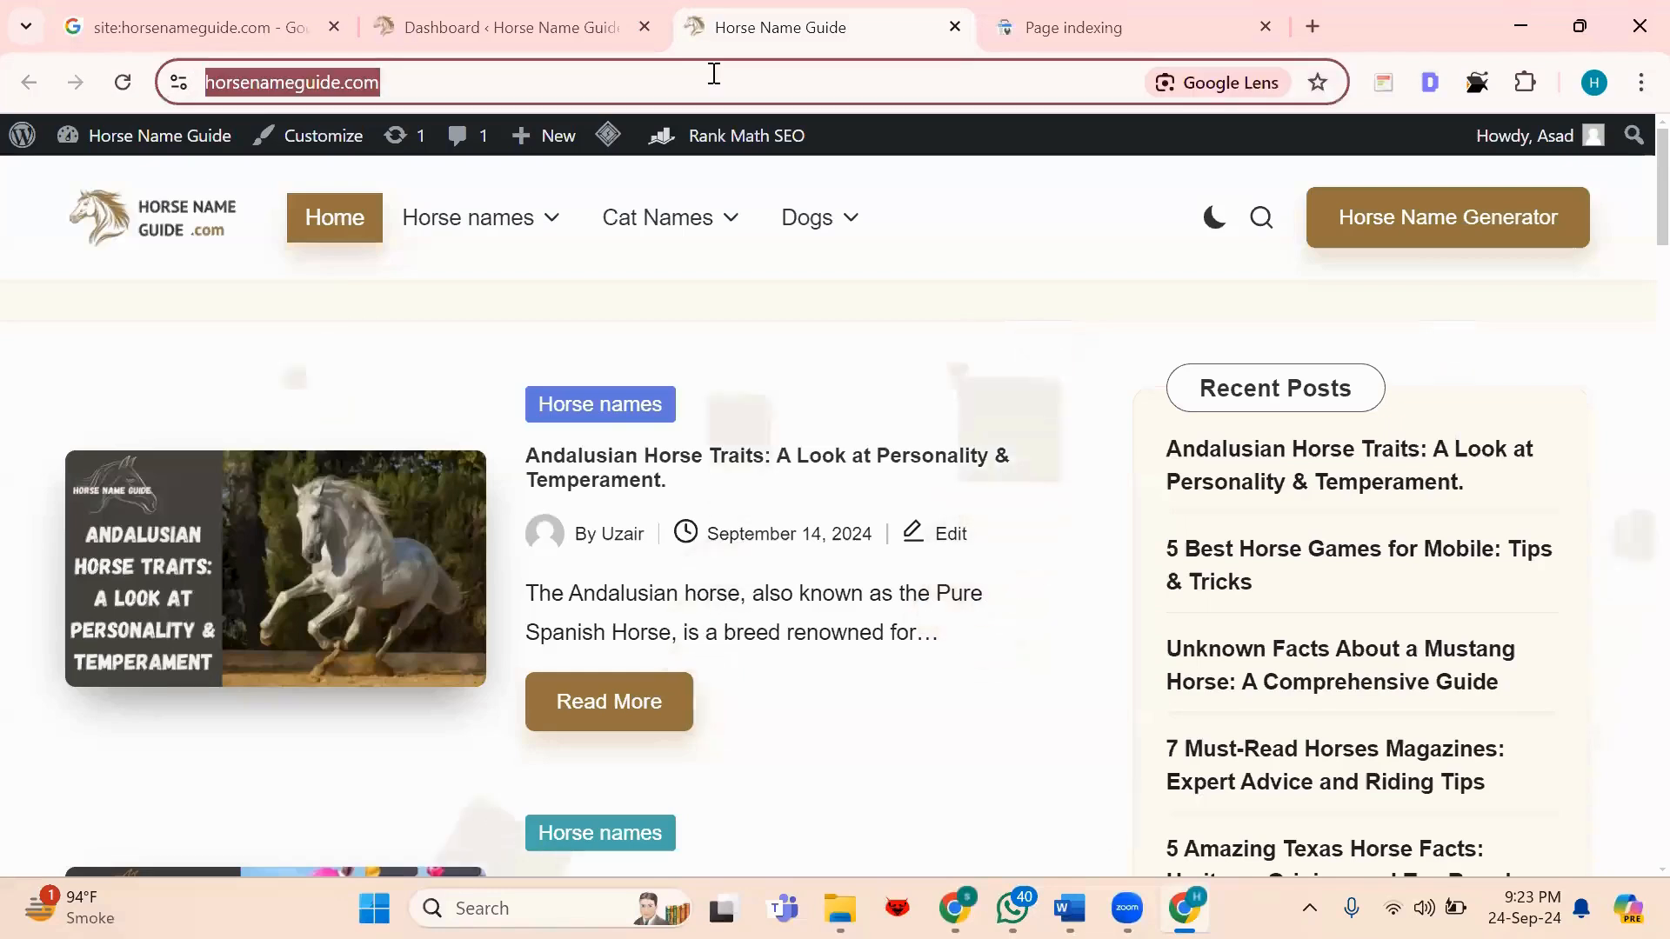
left_click(714, 74)
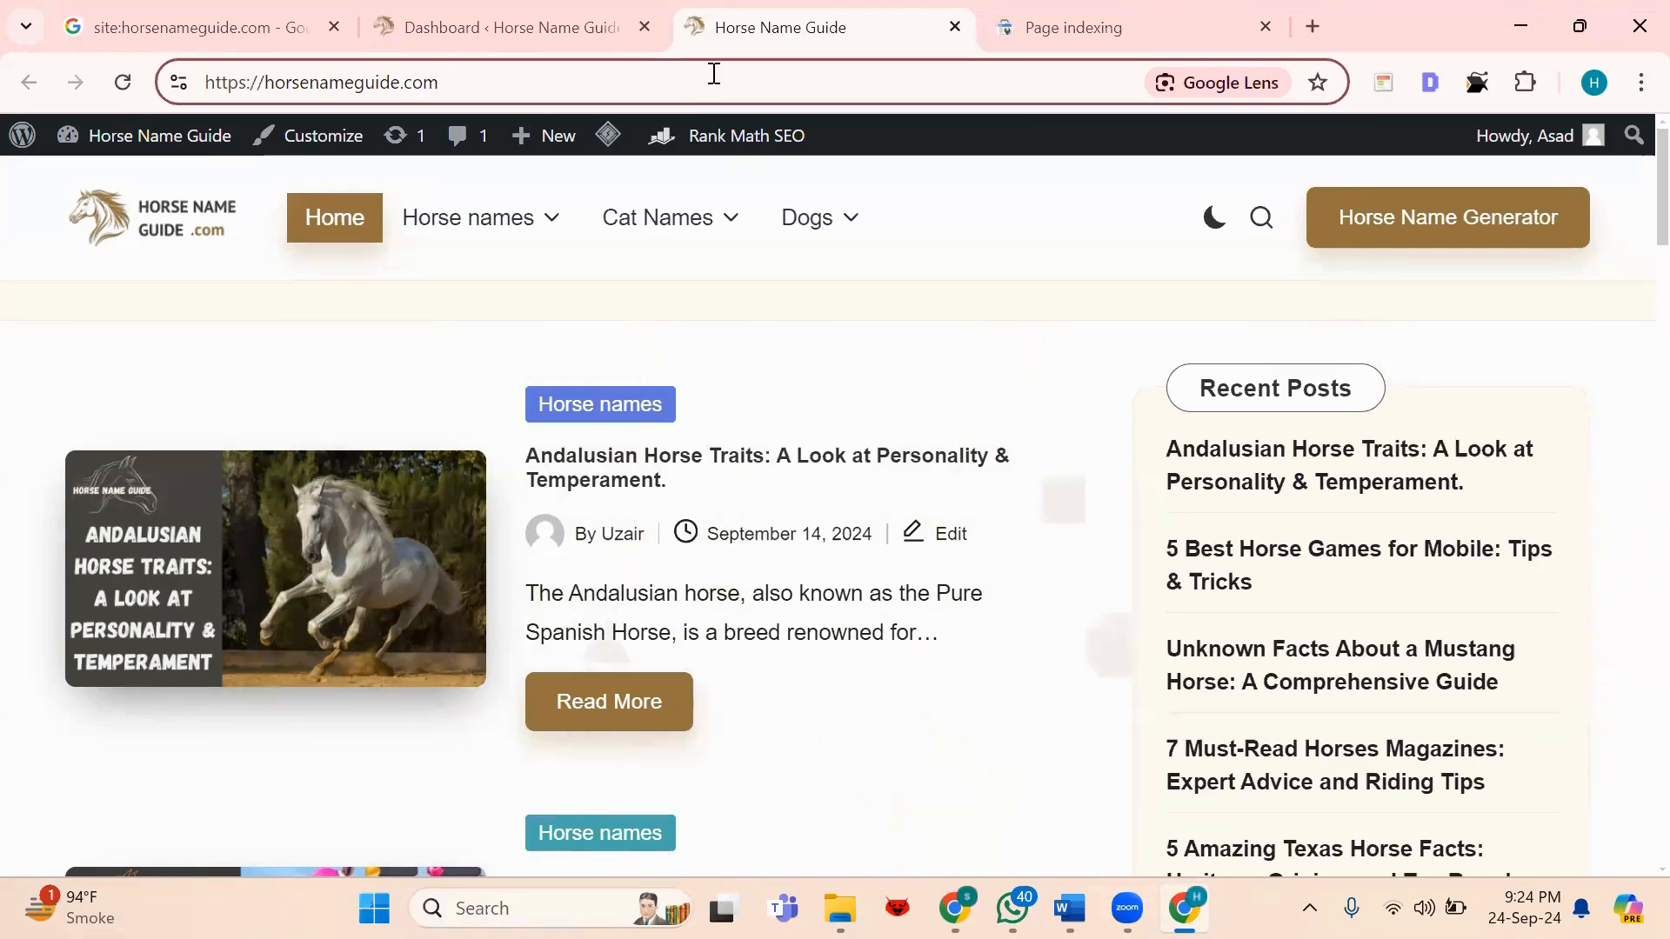
Step: Load horsenameguide.com/robots.txt to review its Disallow rules and sitemap_index.xml, then start a new tab
type("/")
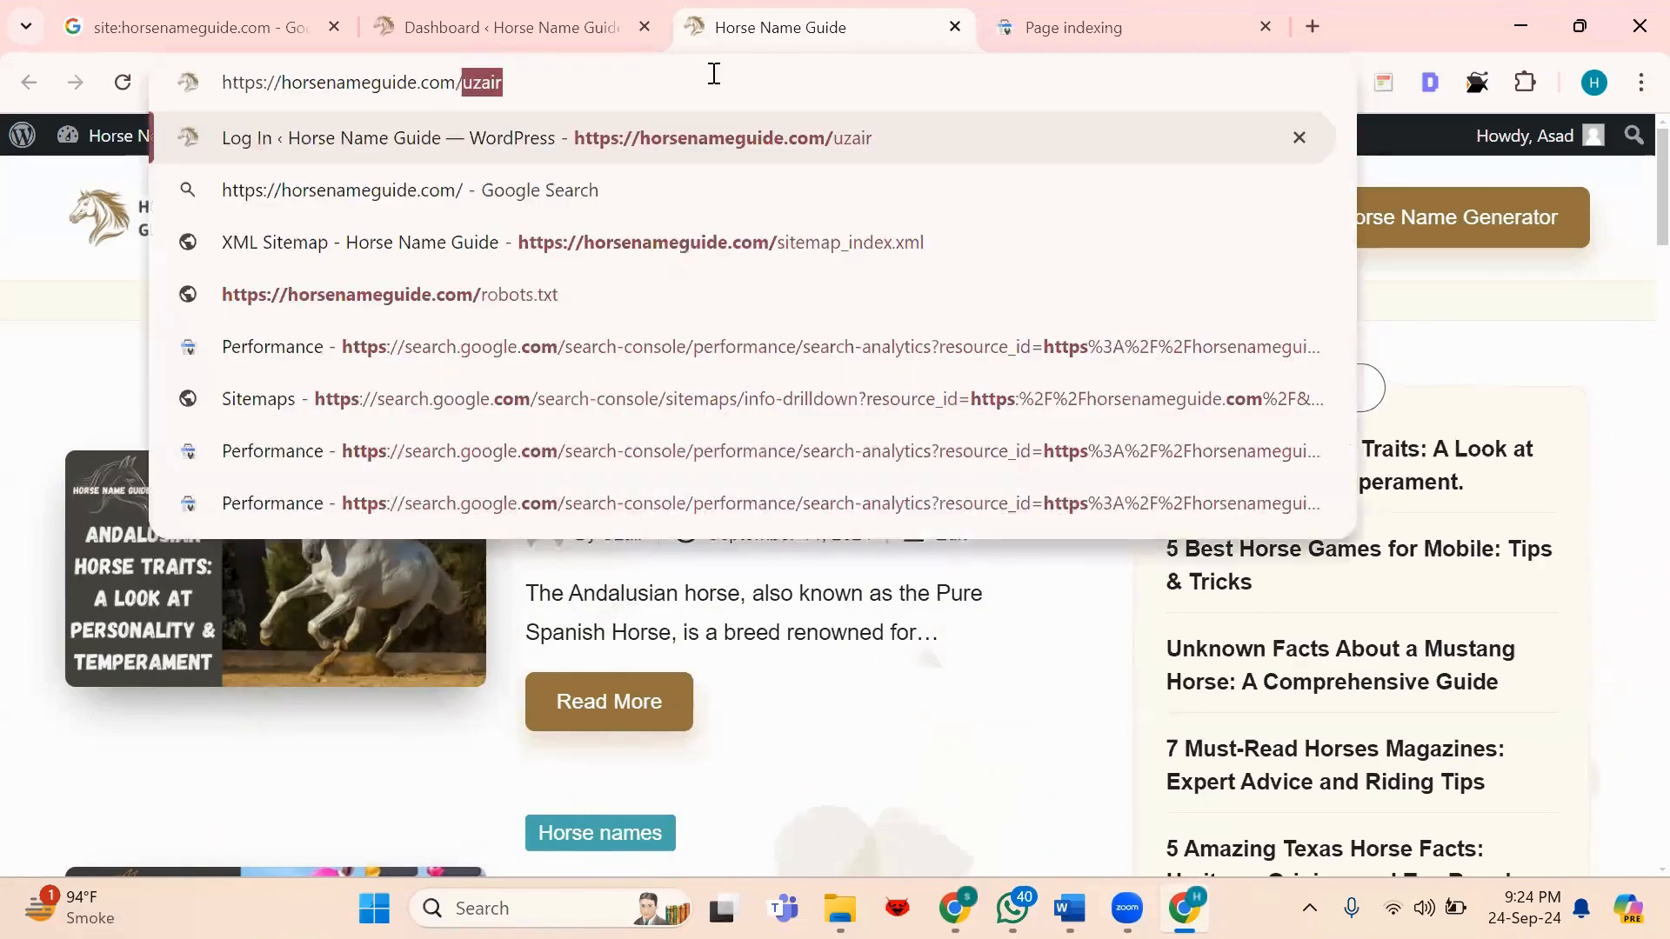
type("robo")
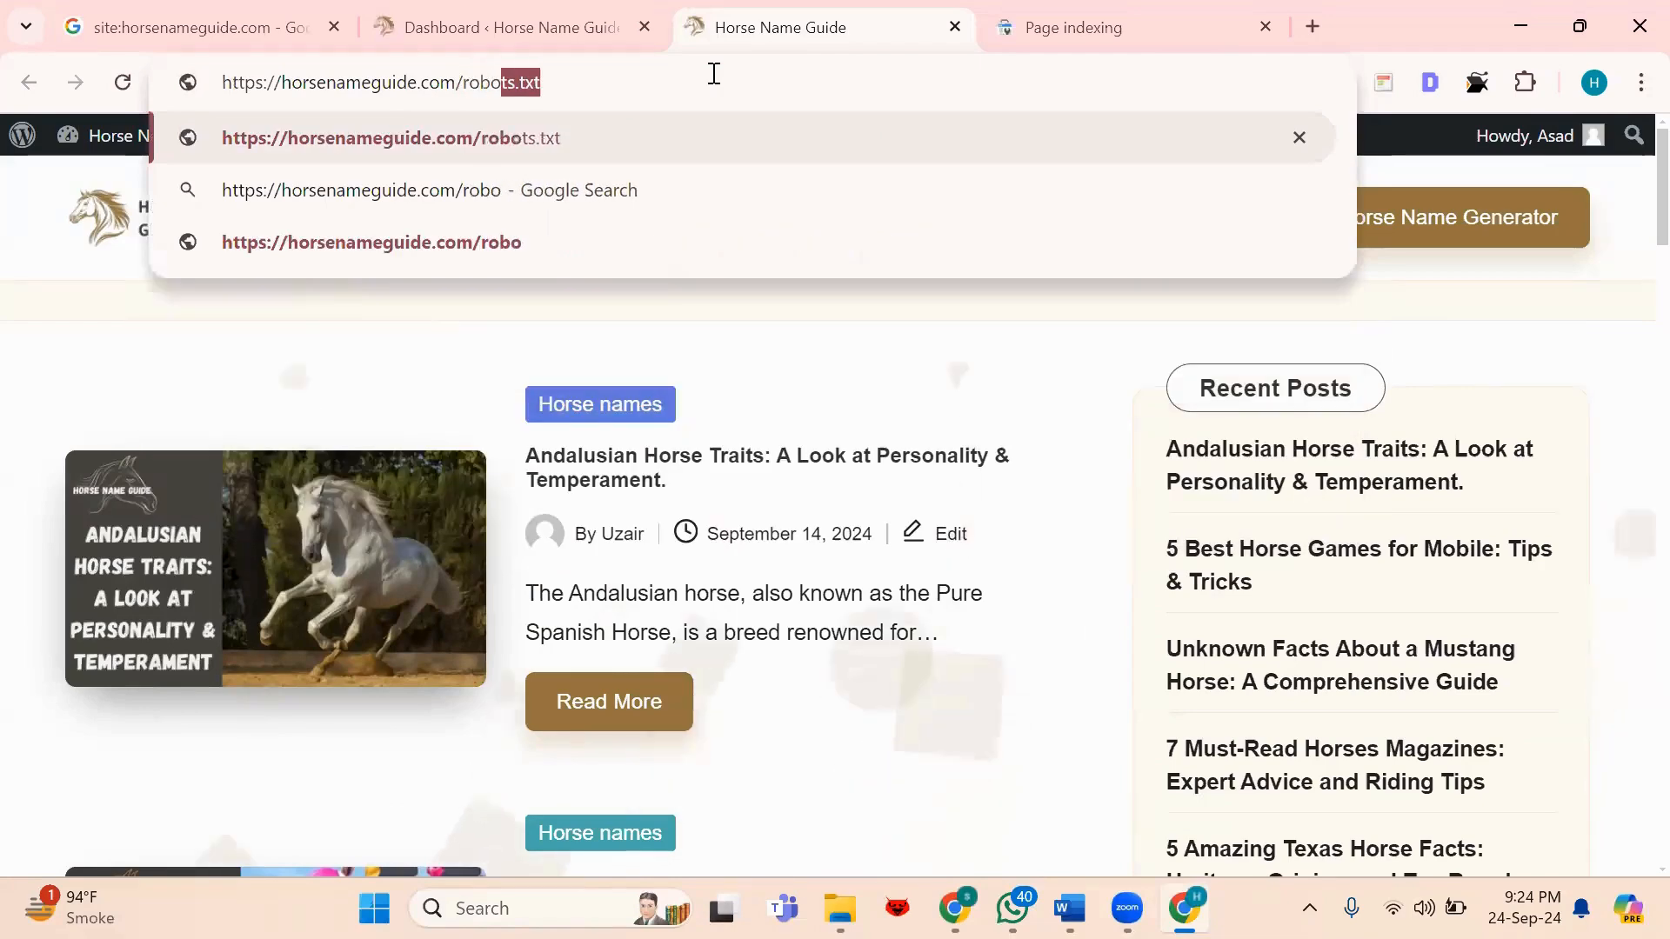
type("ts.txt")
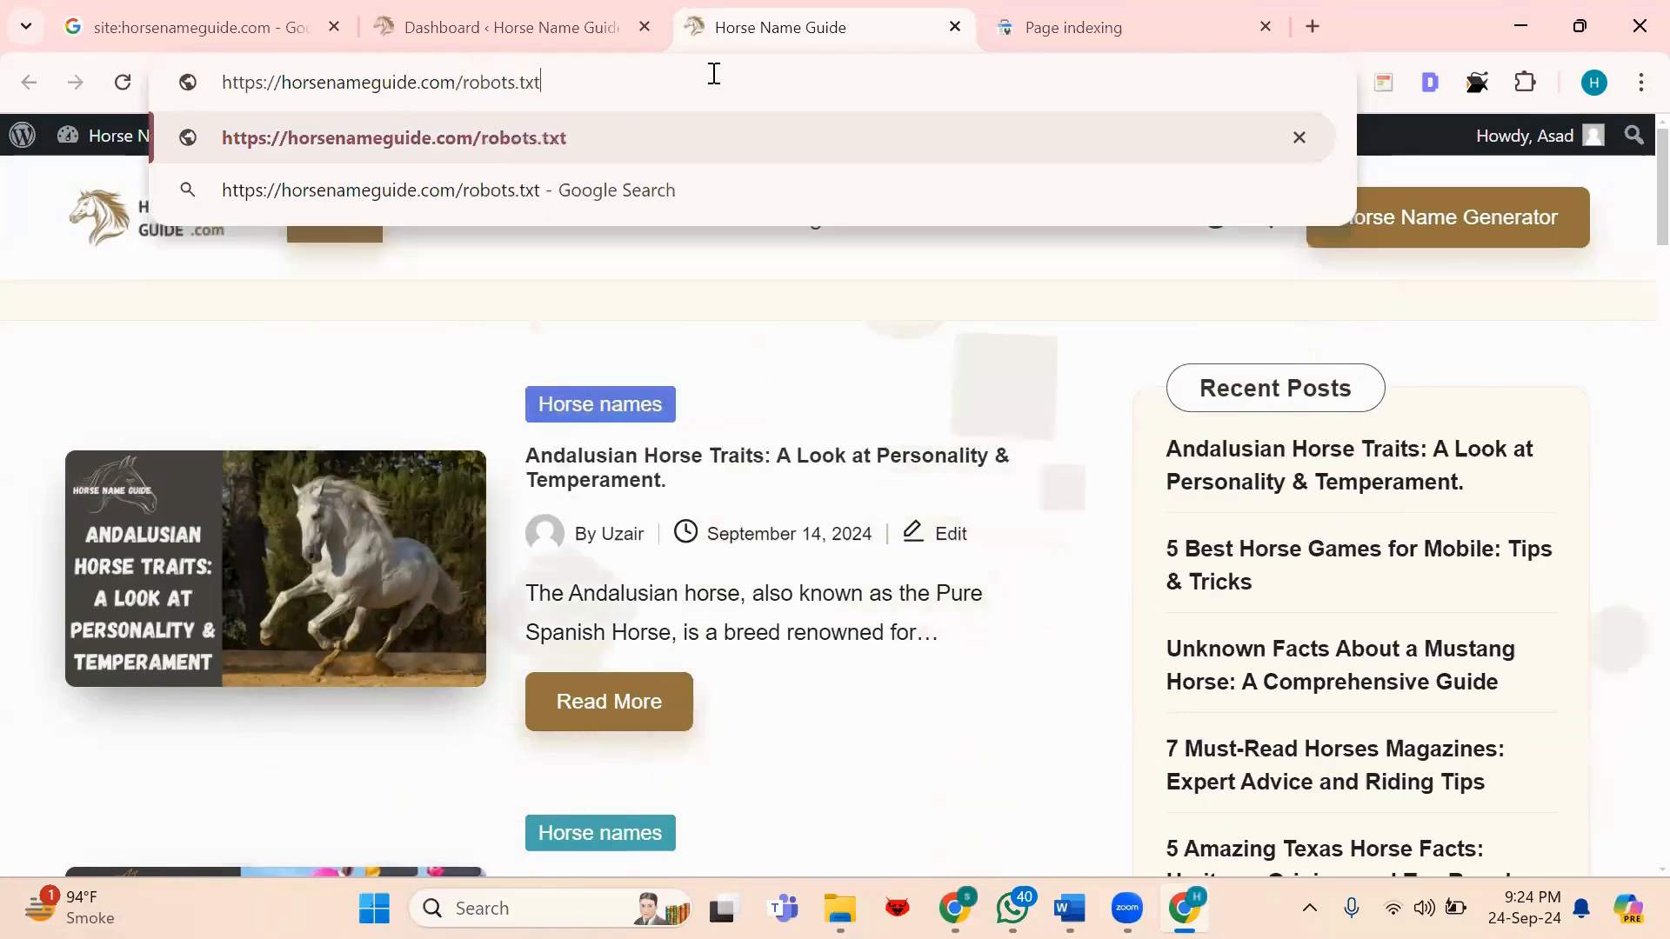
key("Return")
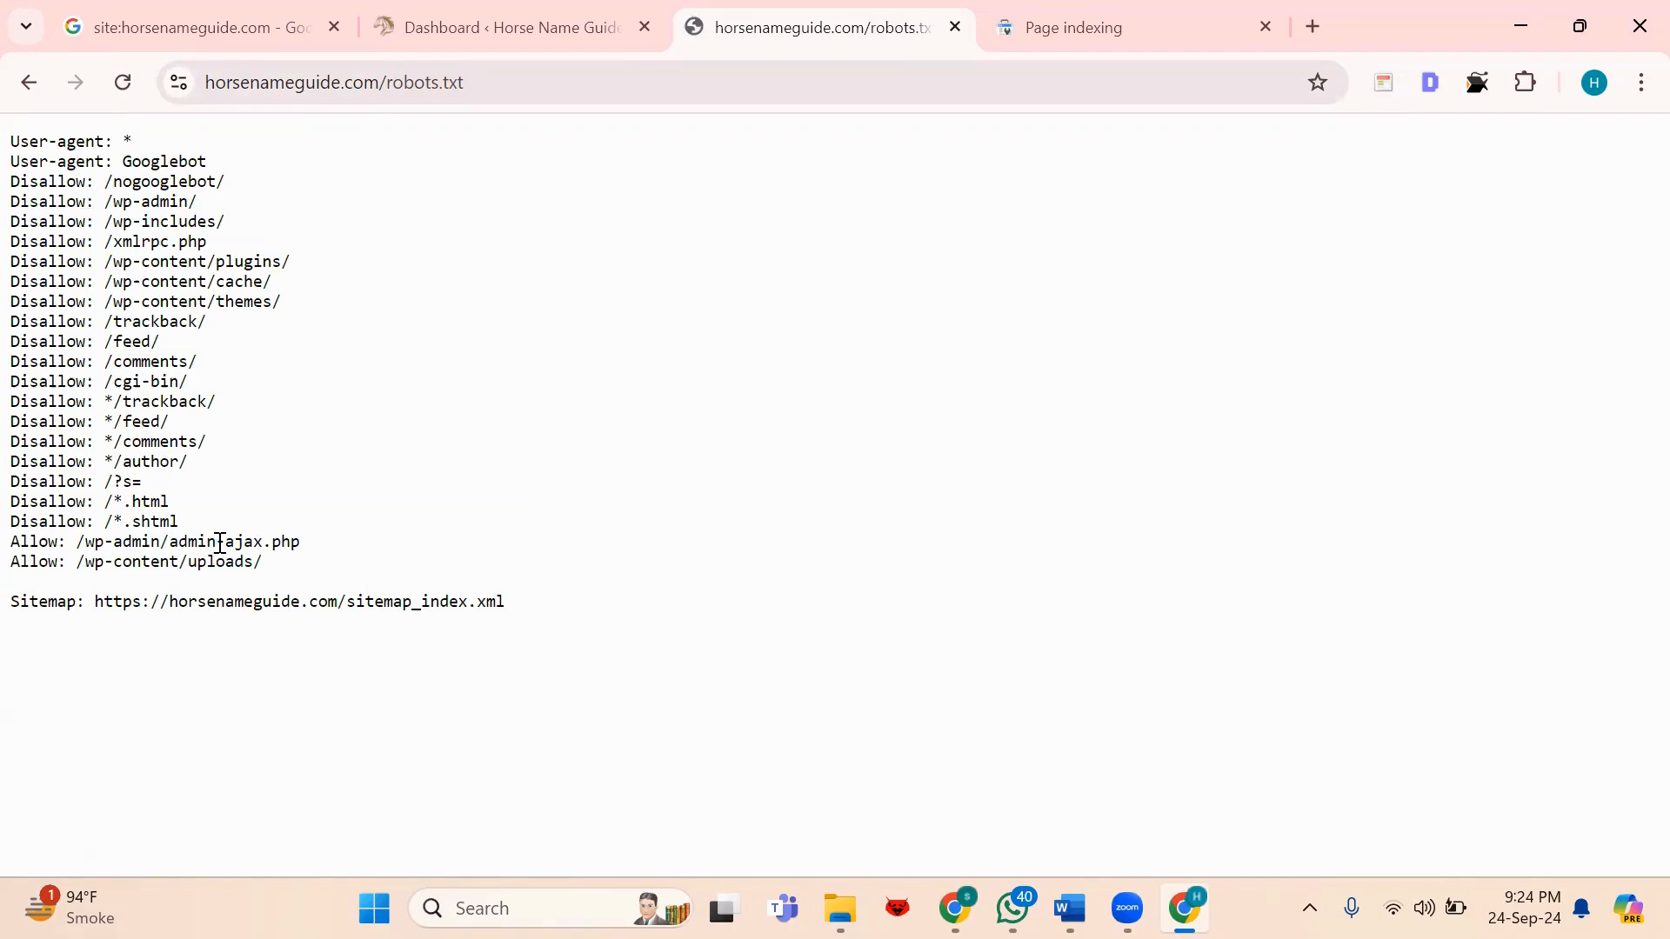
left_click(1313, 27)
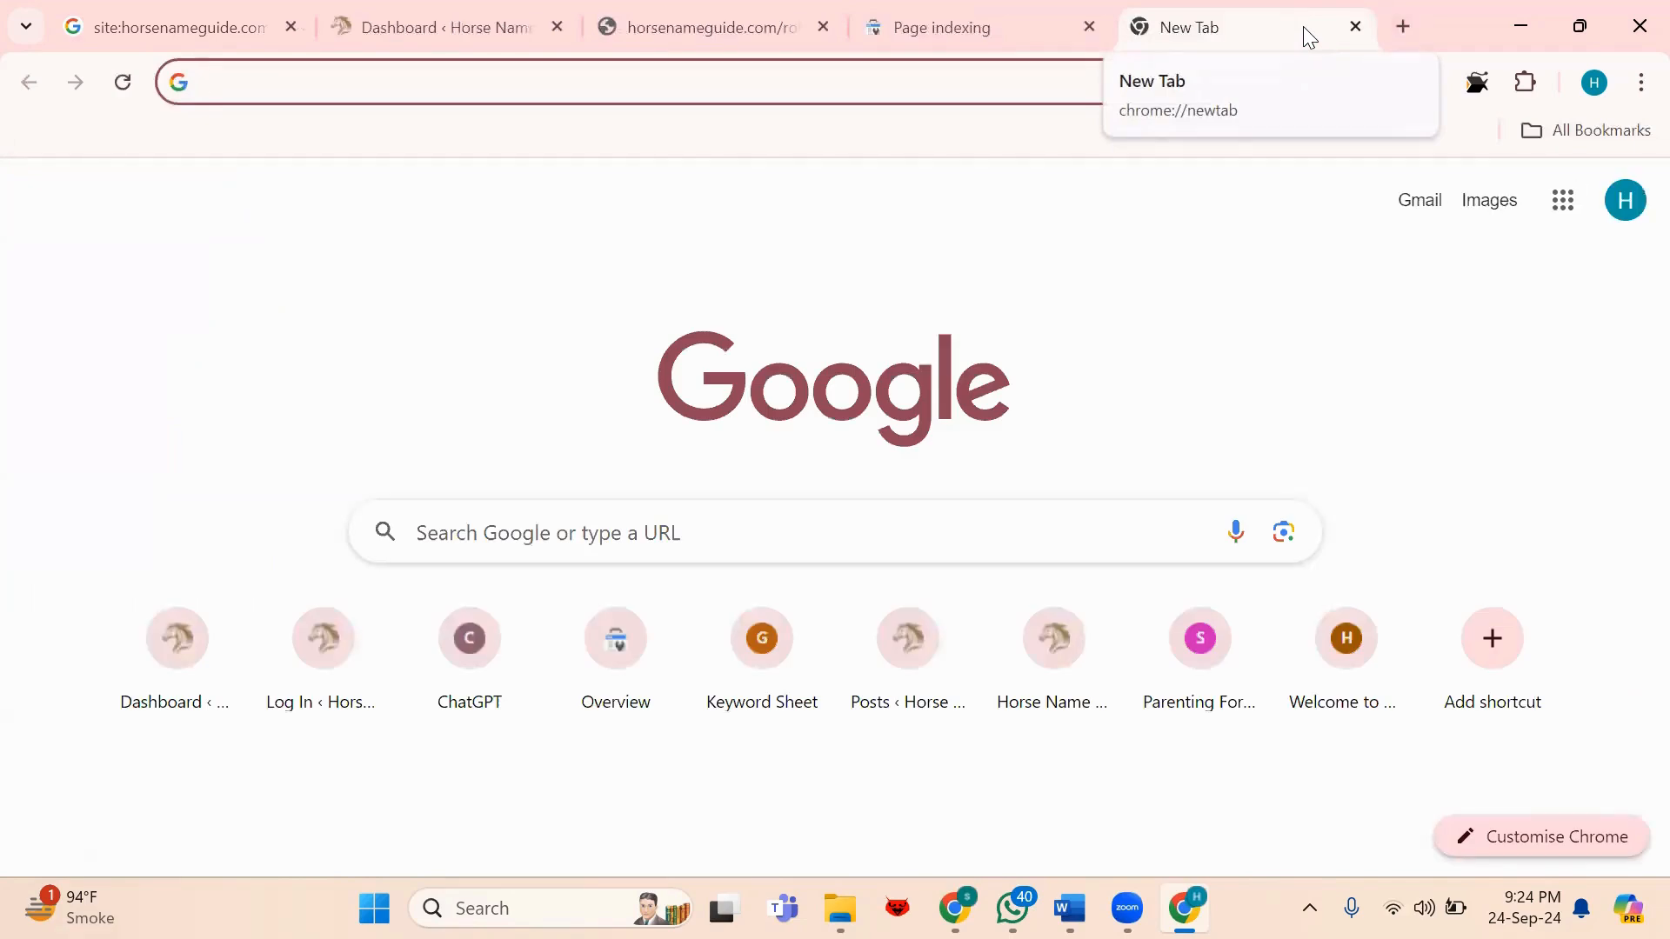
Step: Load usa-properties.com/robots.txt, which returns a 404
type("usa=")
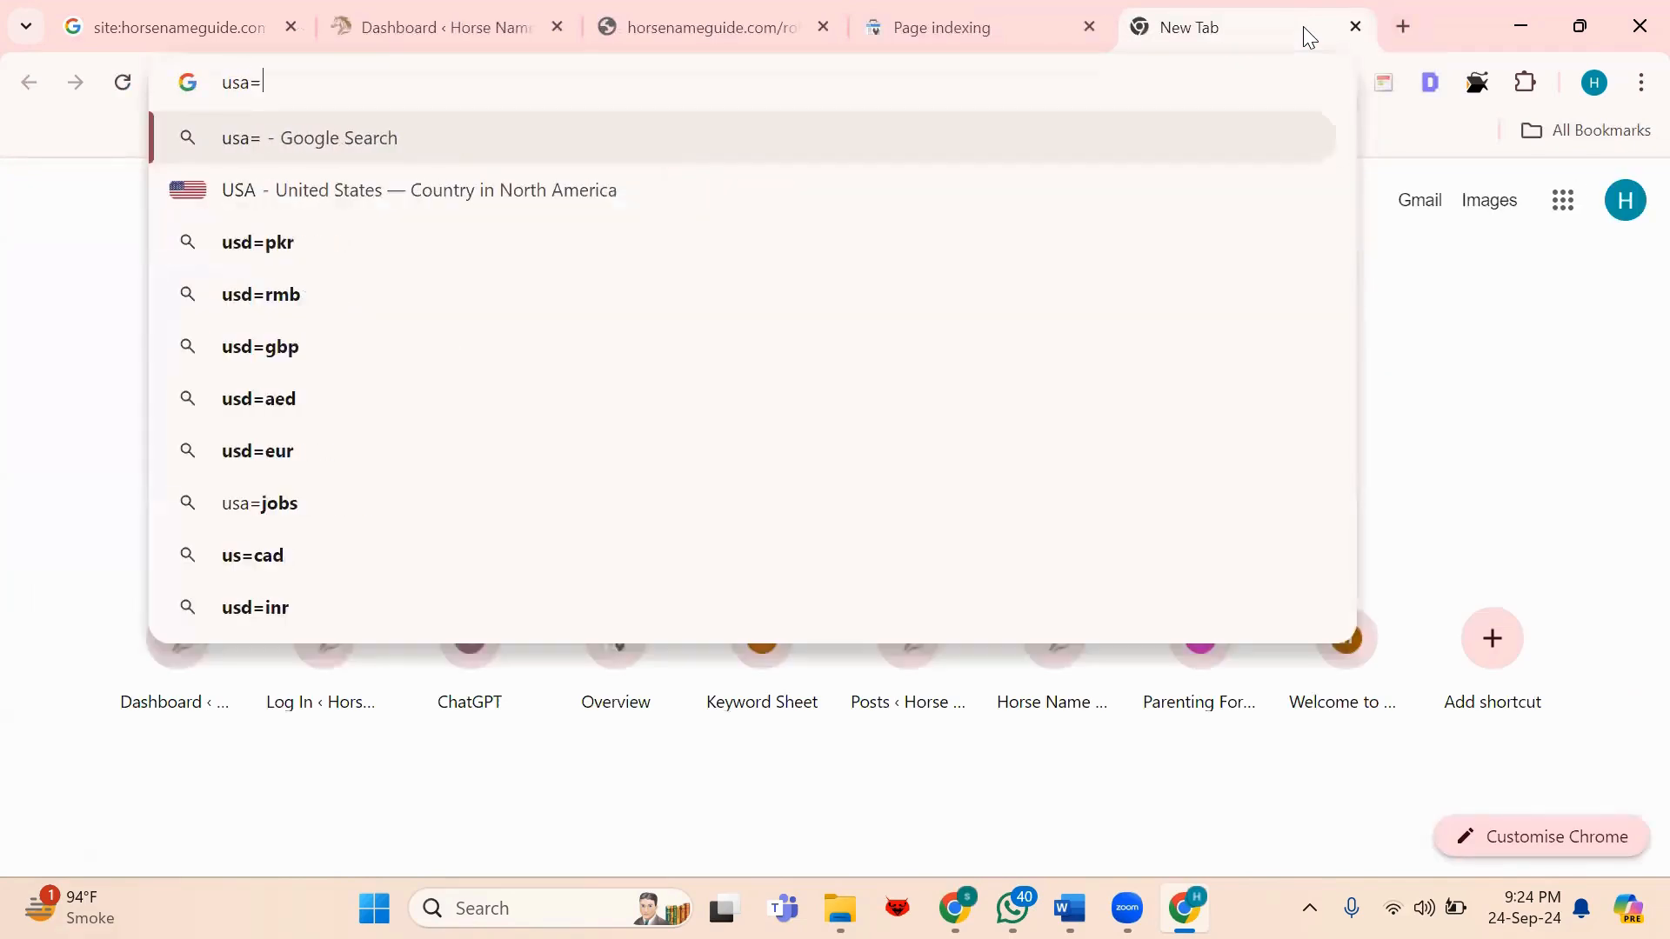
key("BackSpace")
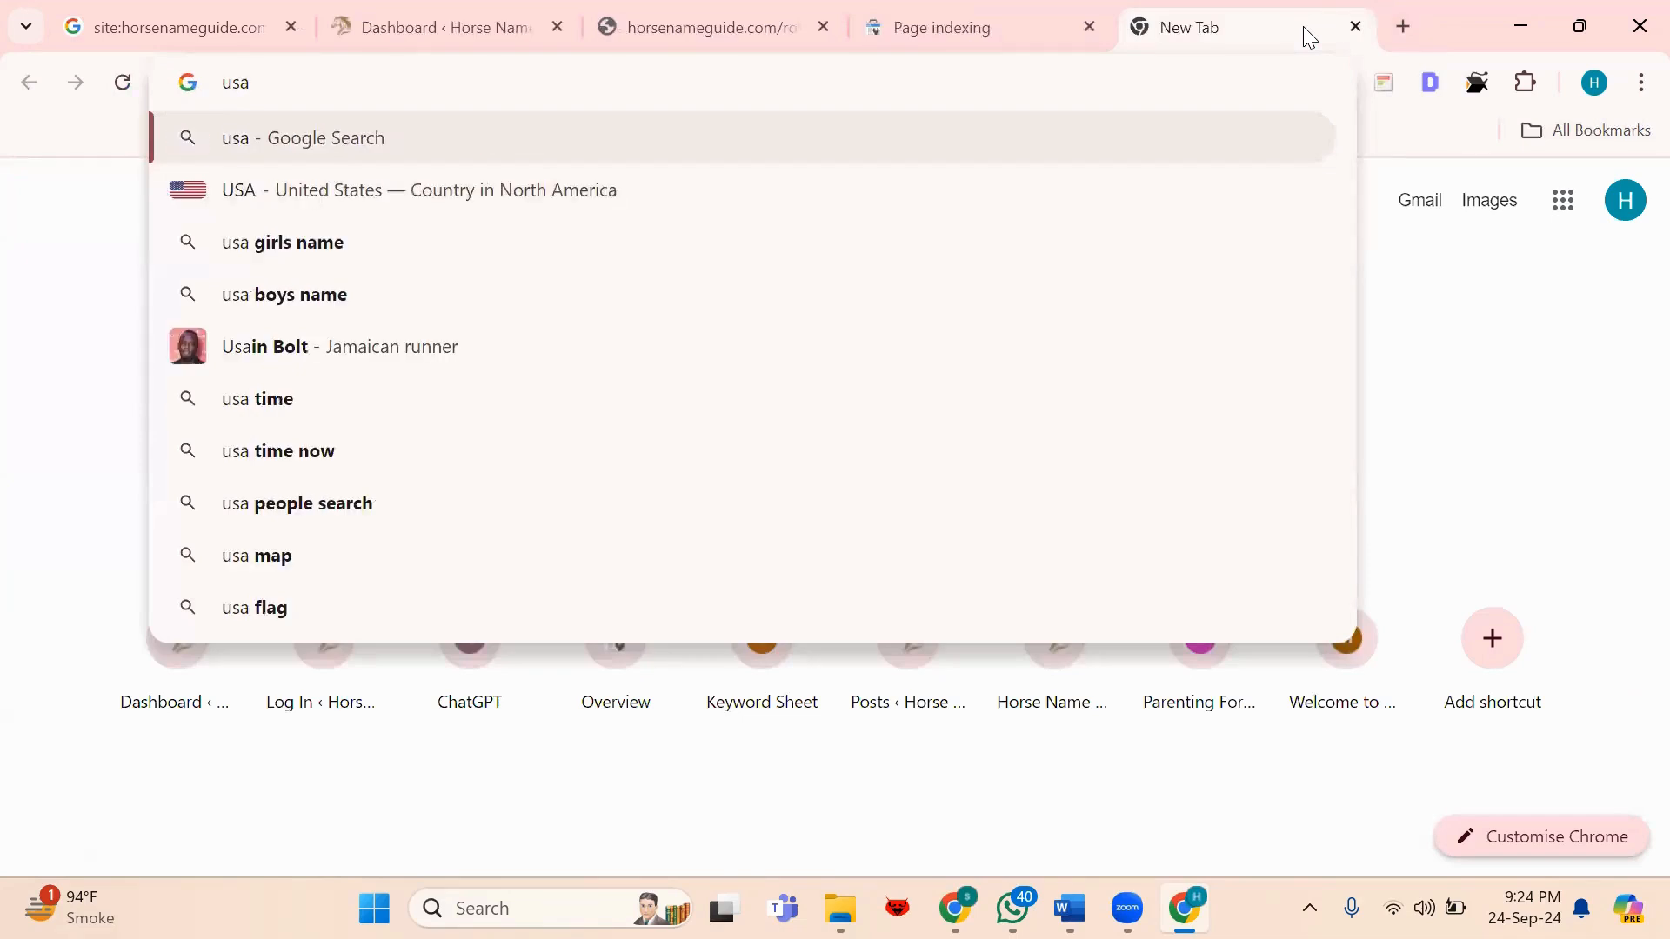
type("-prp")
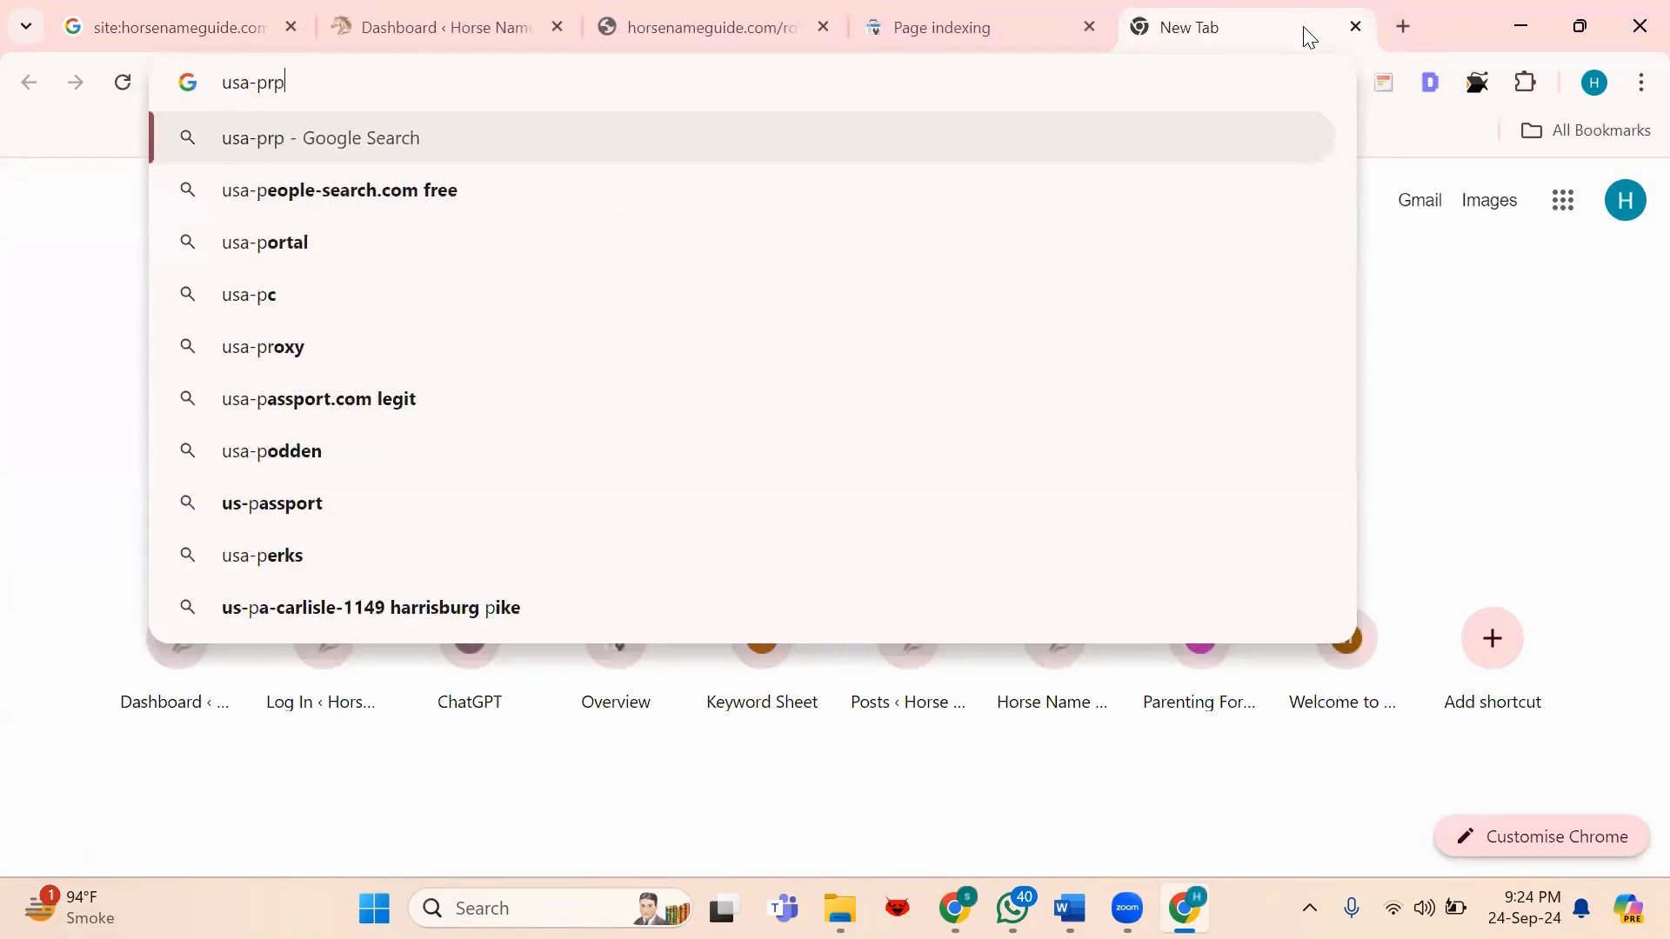
key("BackSpace")
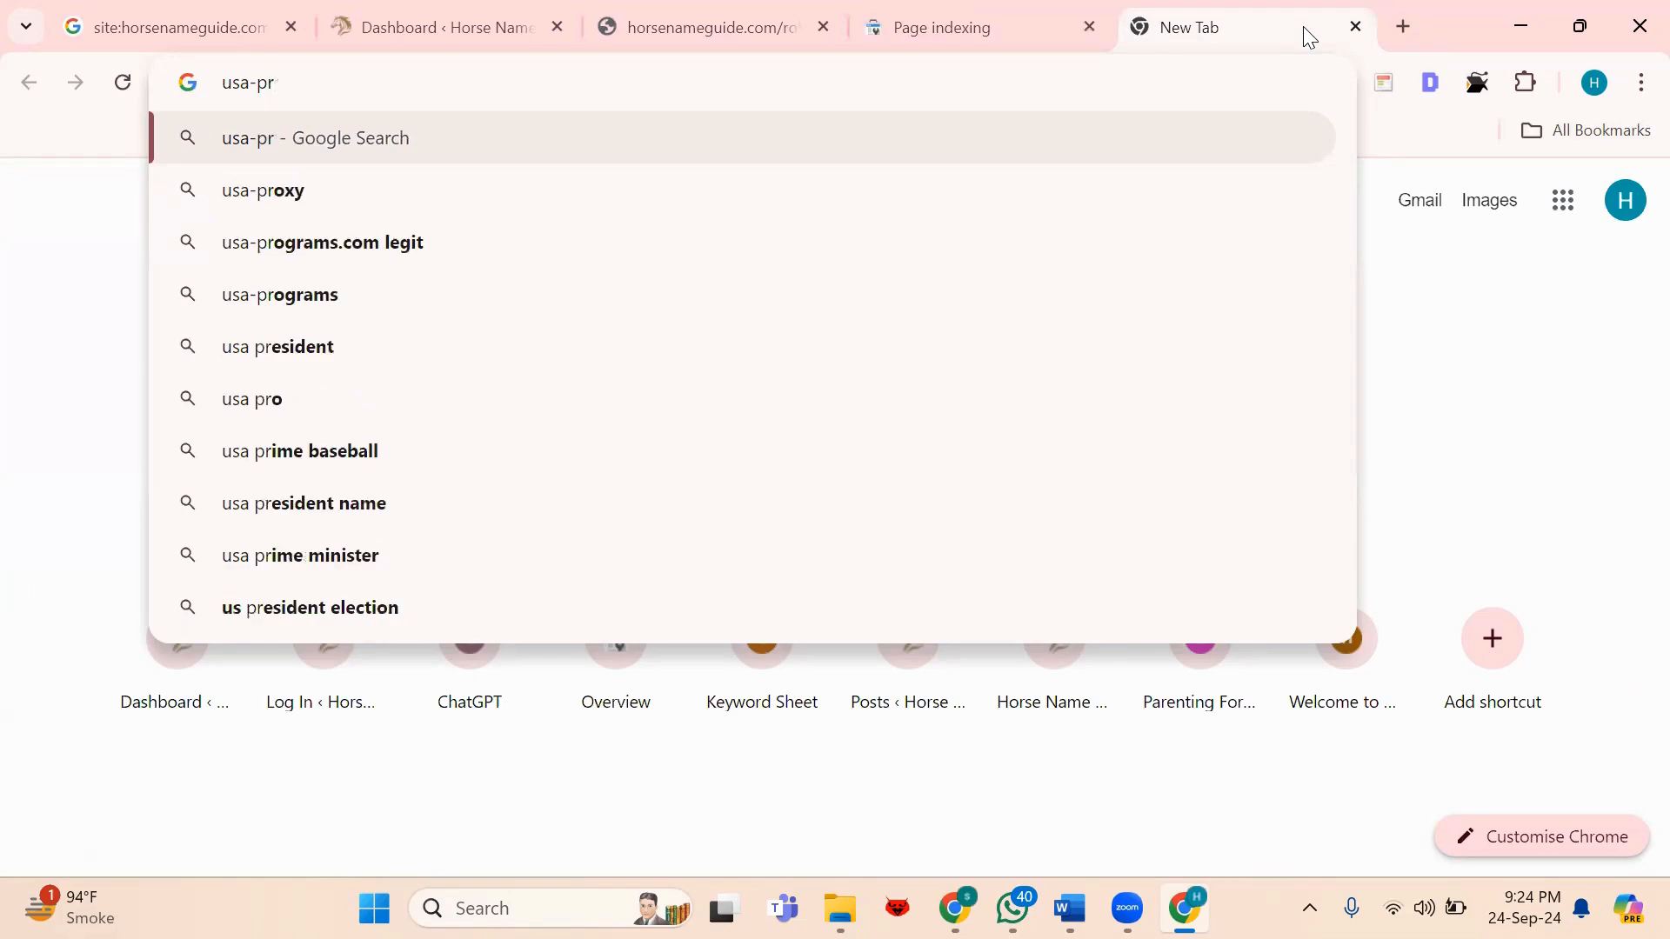
type("opertie")
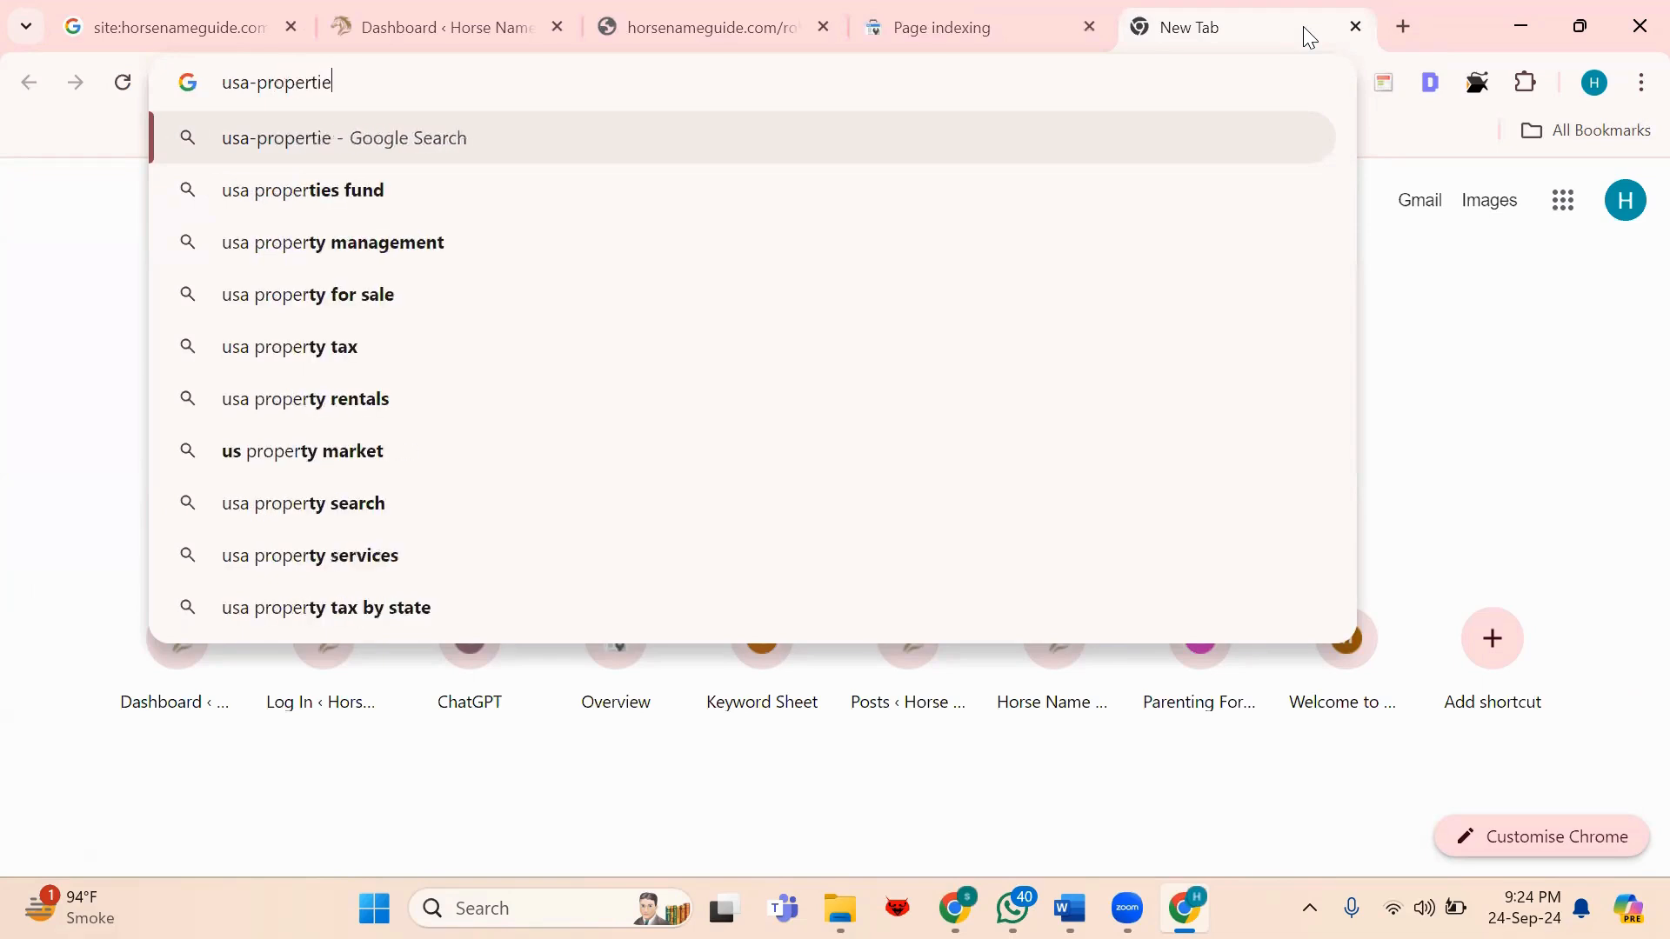
type("s.com")
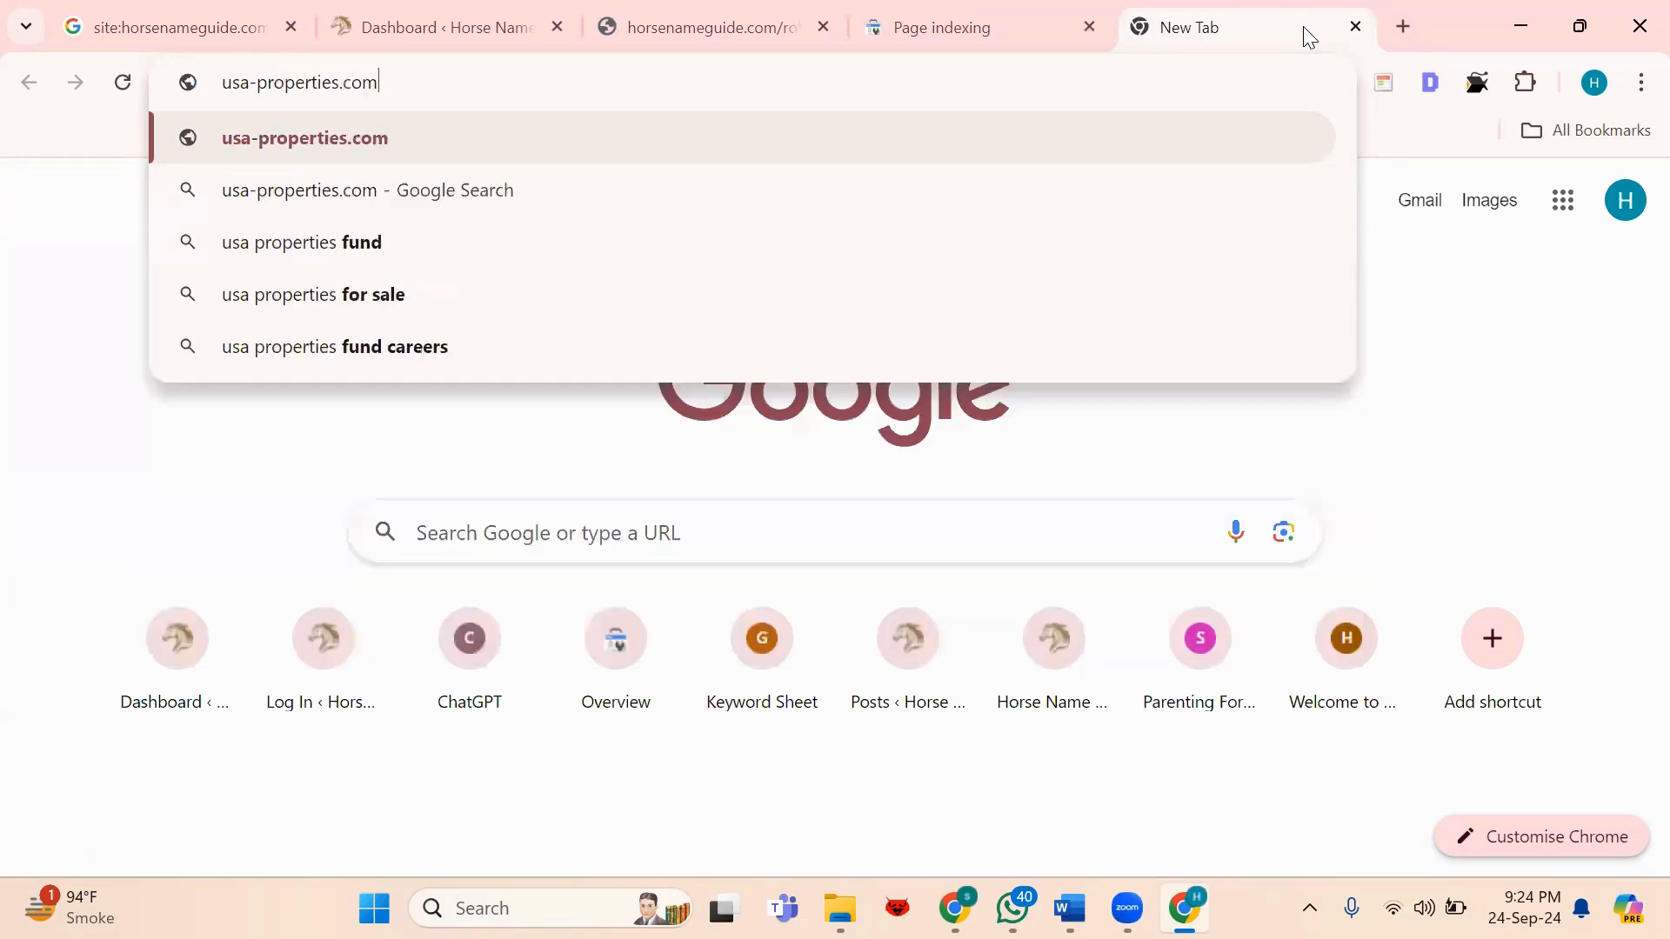
type("/robo")
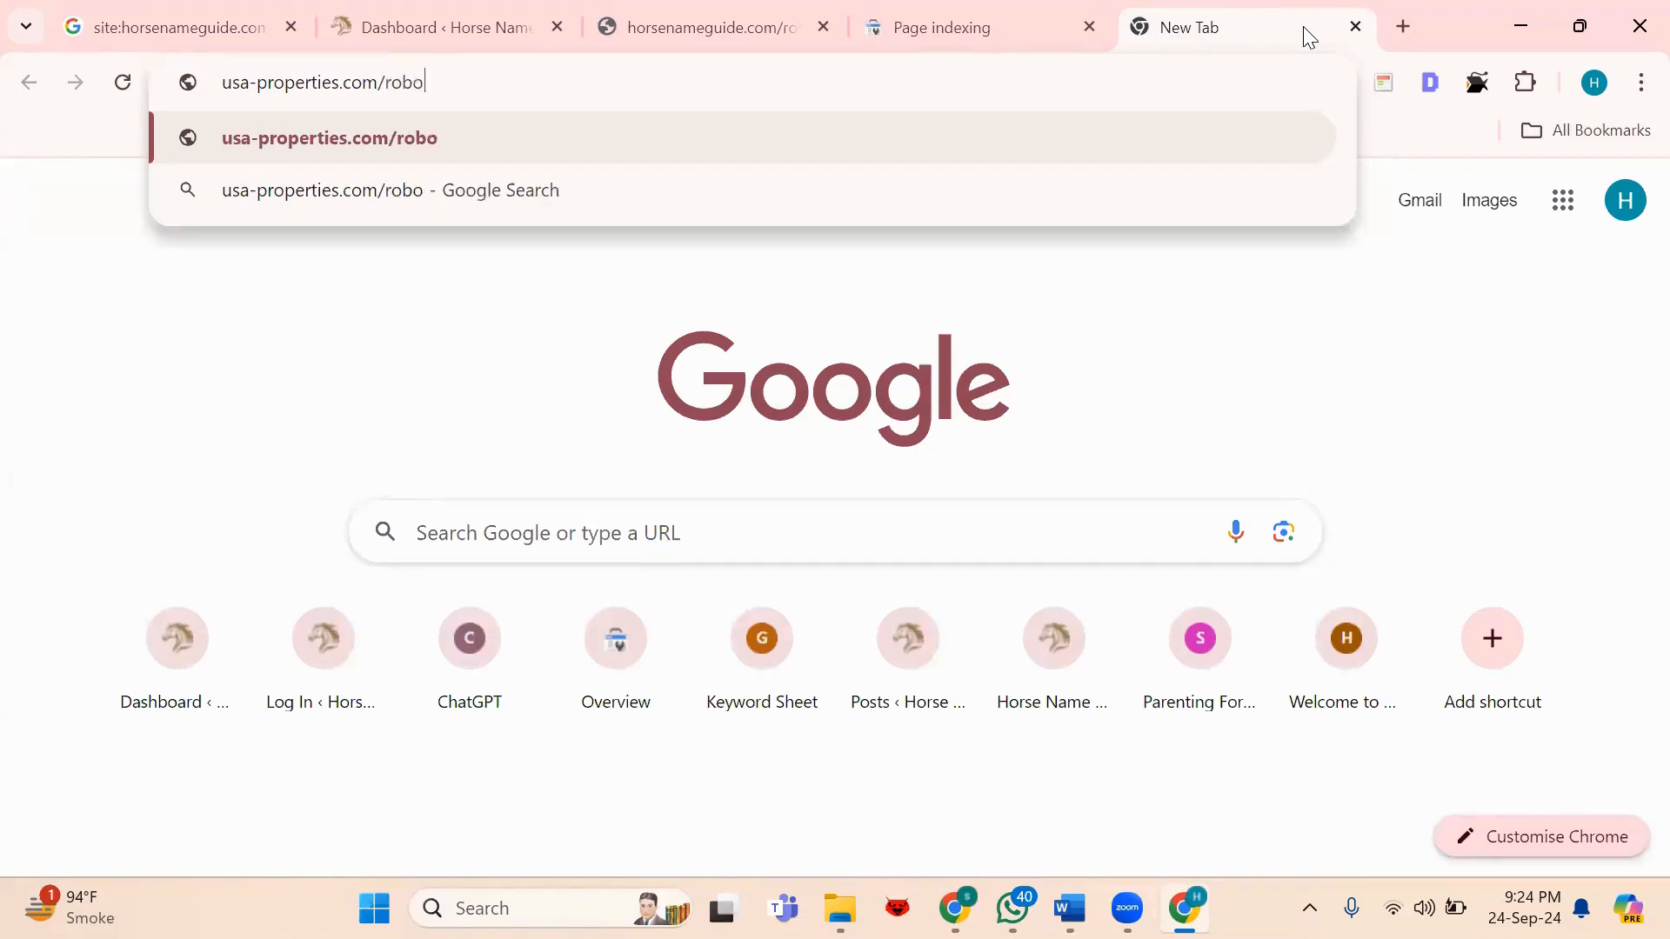
type("ts.txt")
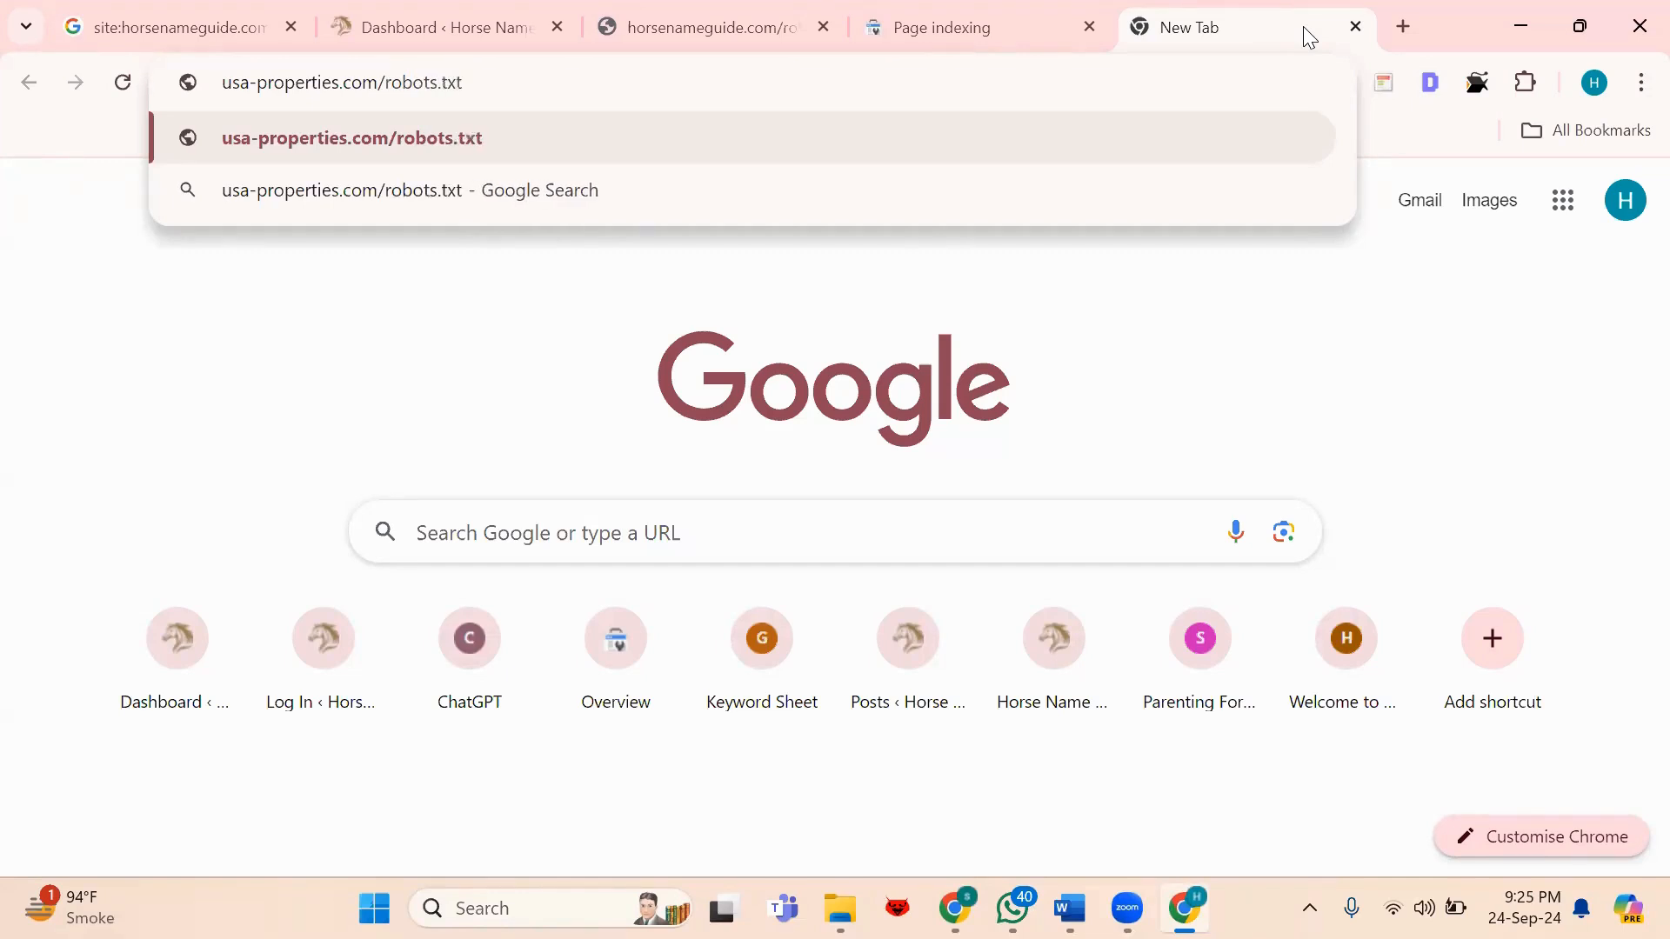
key("Return")
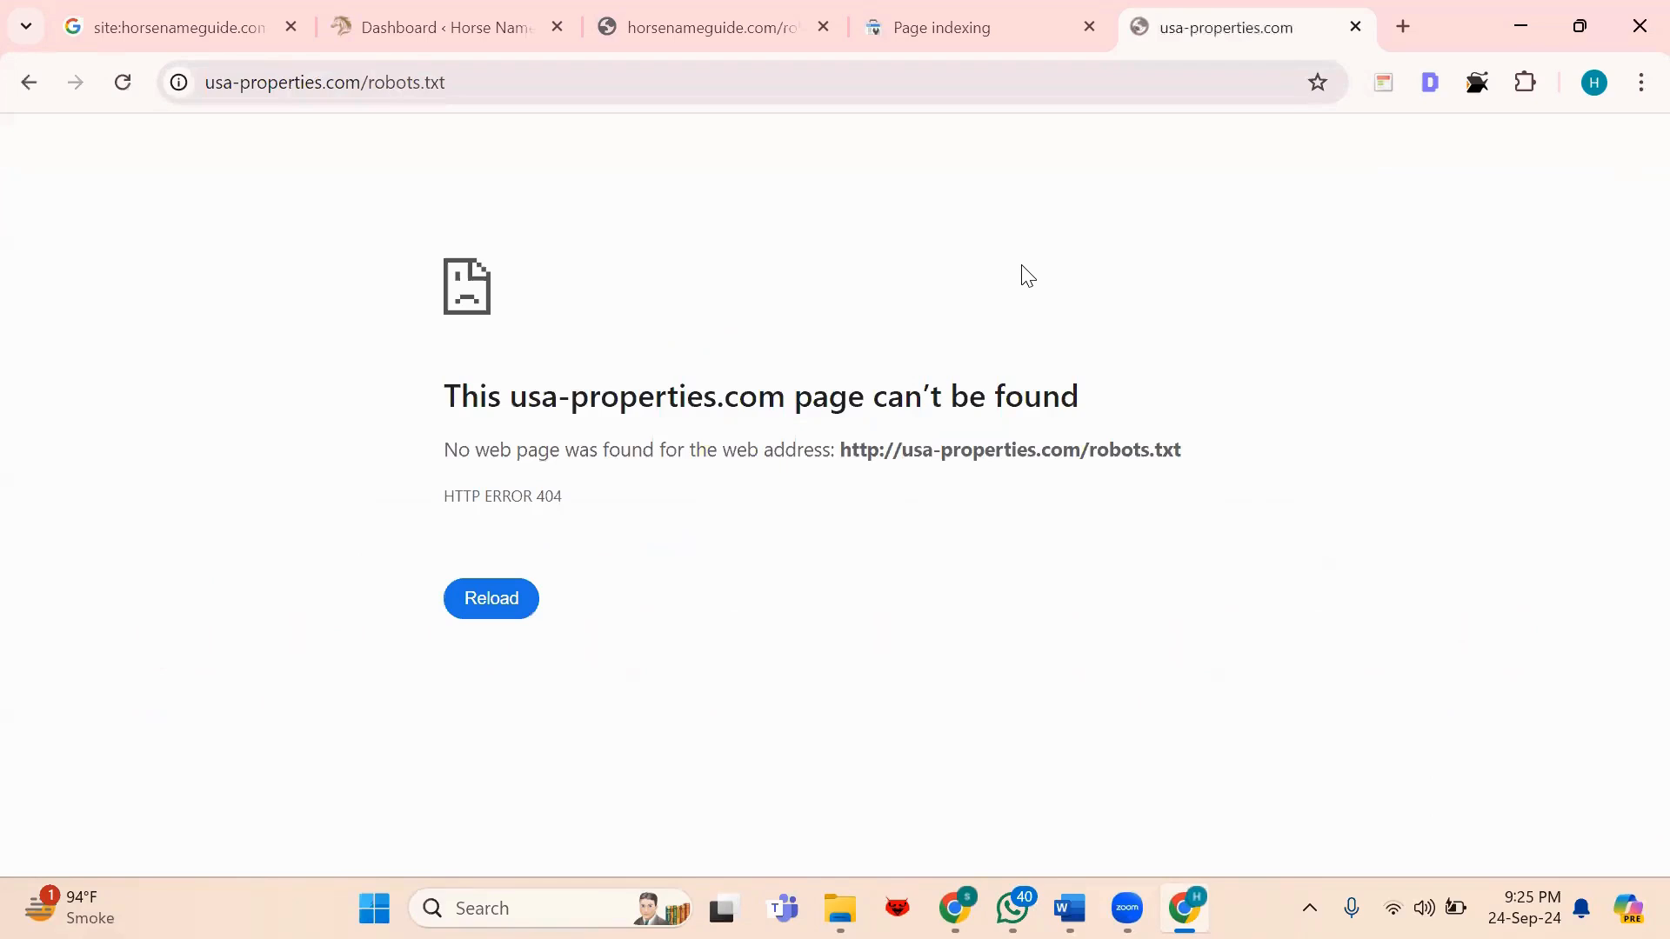
Step: Correct the domain to uas-properties.com and load its robots.txt
left_click(233, 84)
left_click(233, 83)
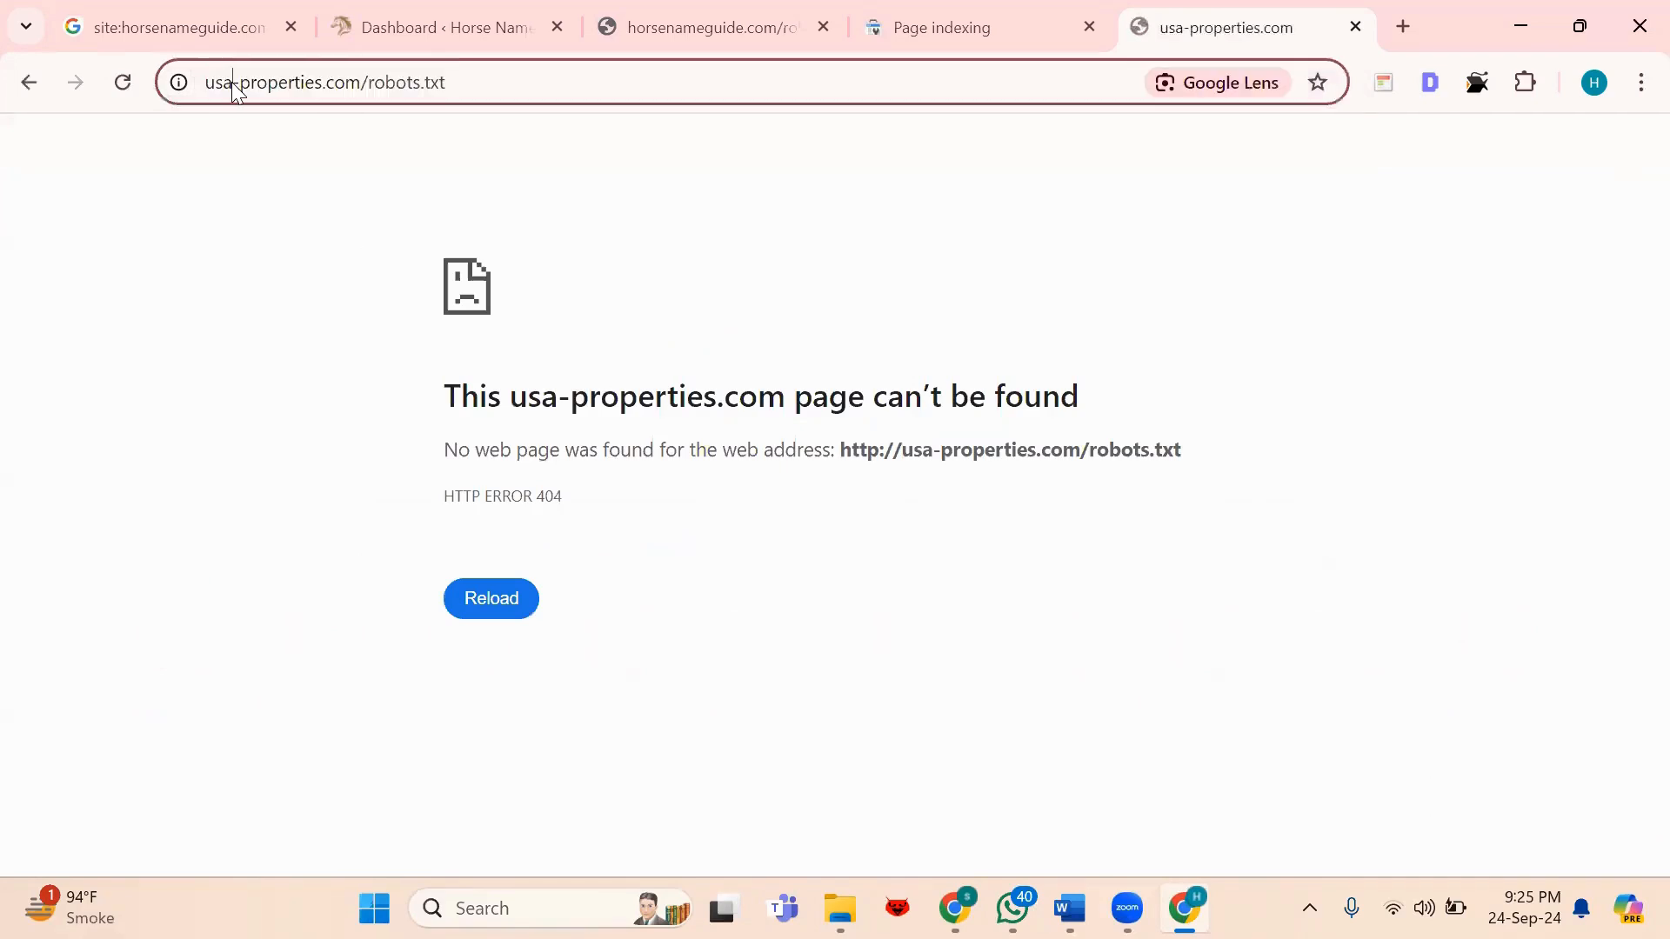
key("BackSpace")
key("BackSpace")
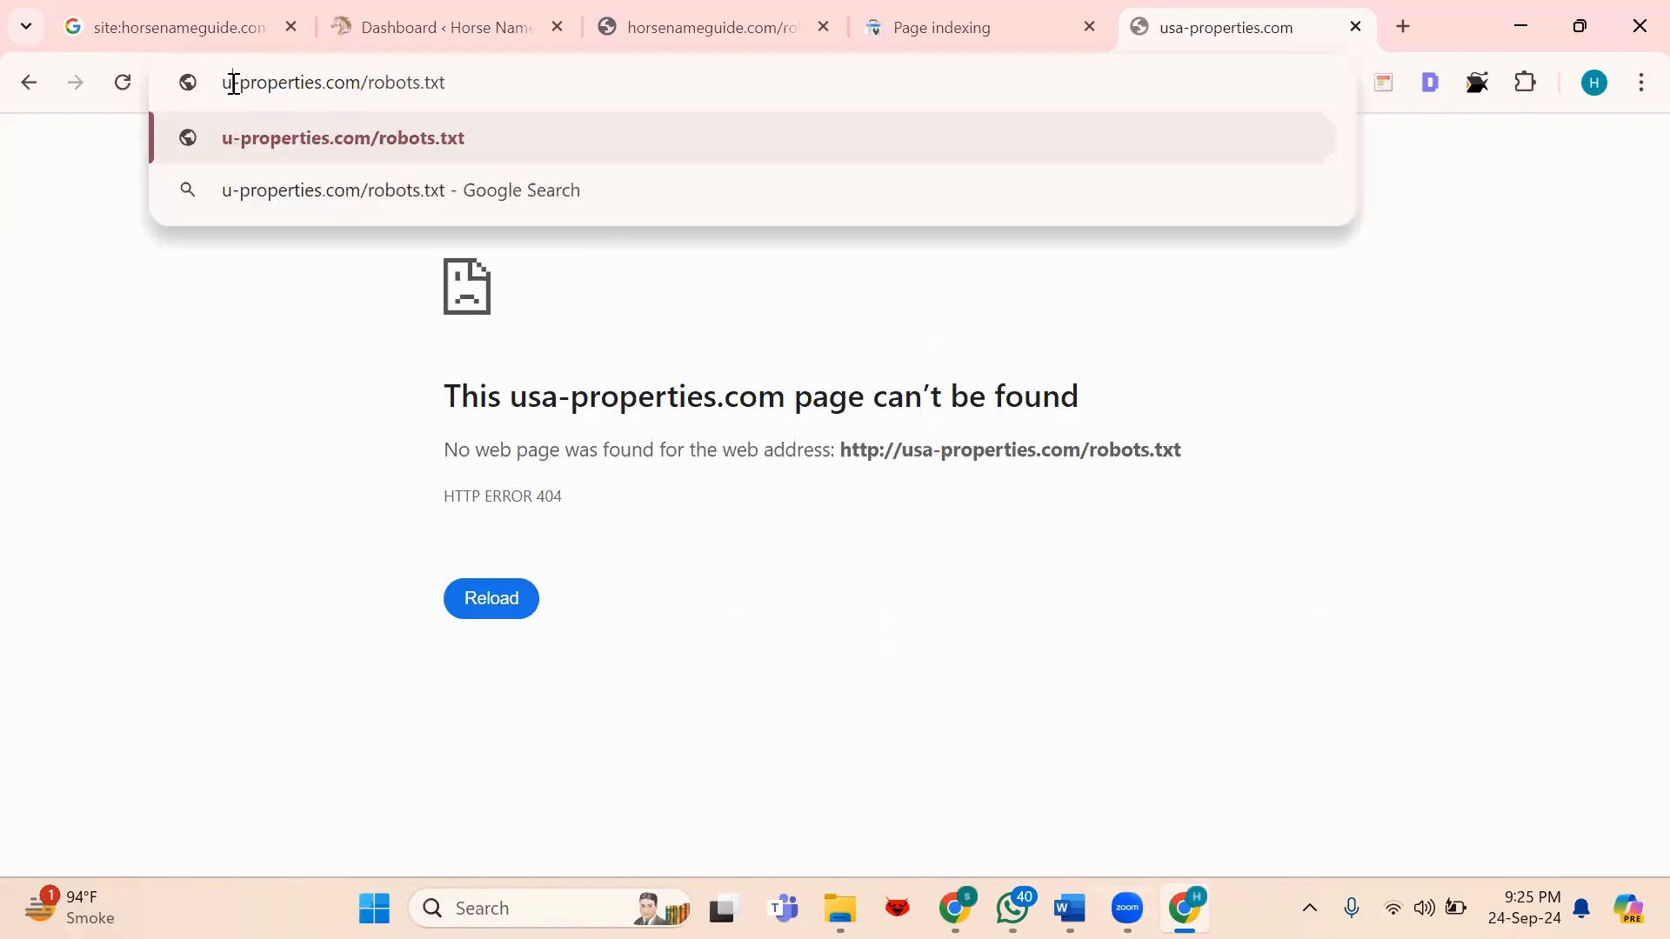
type("as")
key("Return")
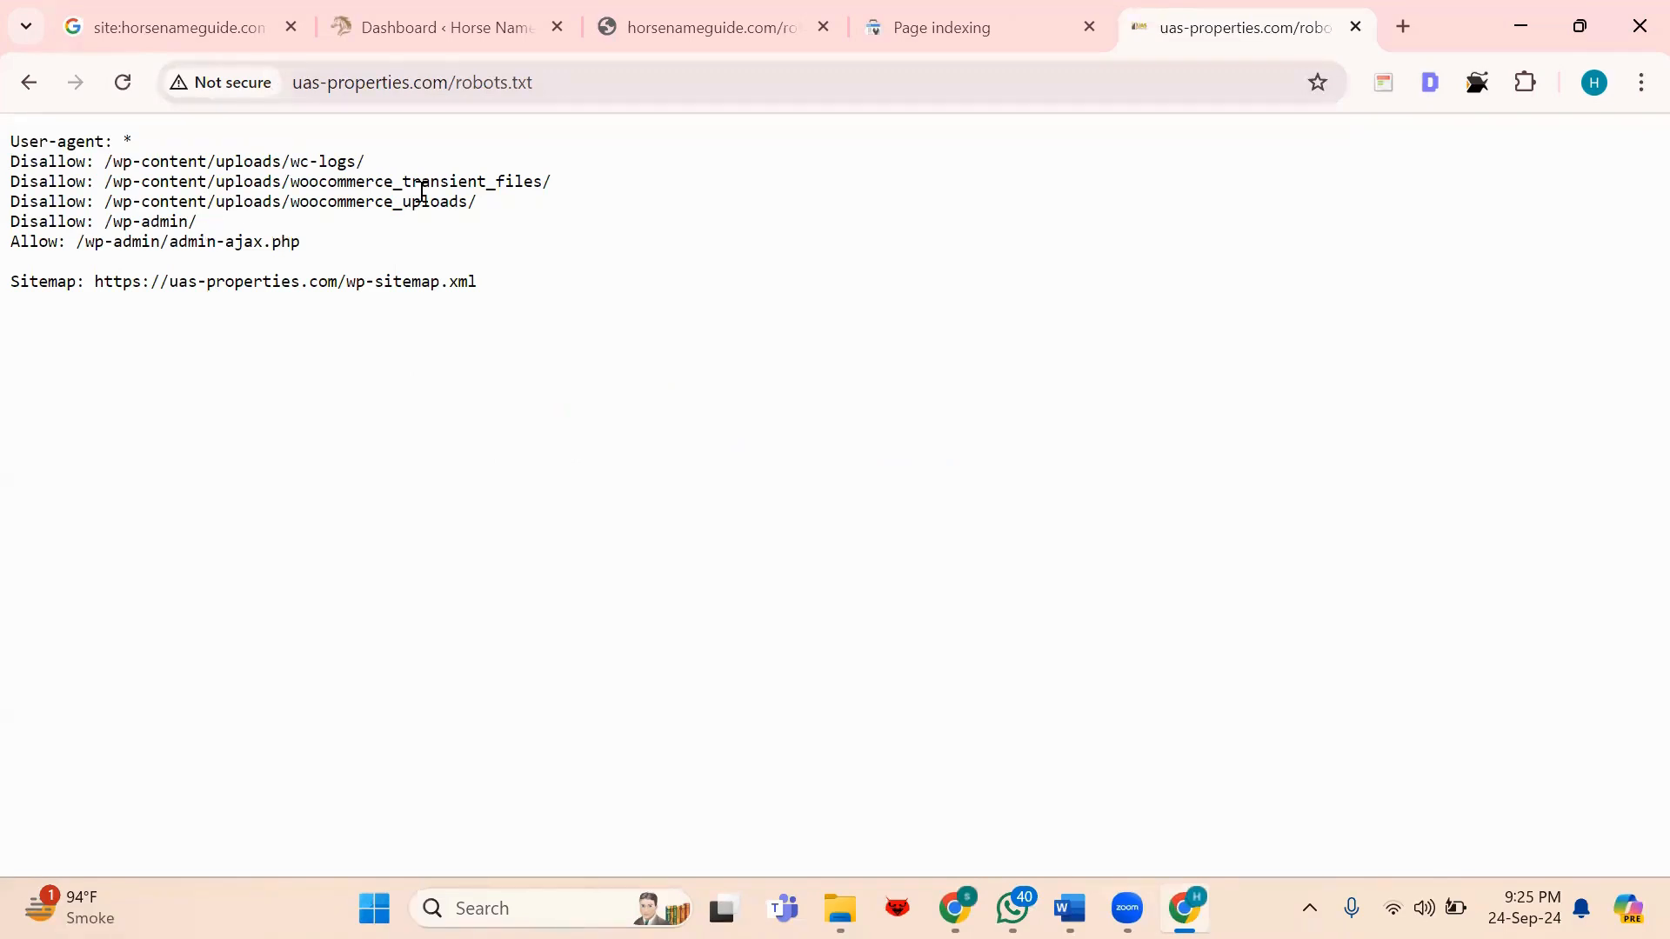
Step: Highlight the two woocommerce upload Disallow lines, then return to the Search Console tab
left_click_drag(423, 201, 7, 196)
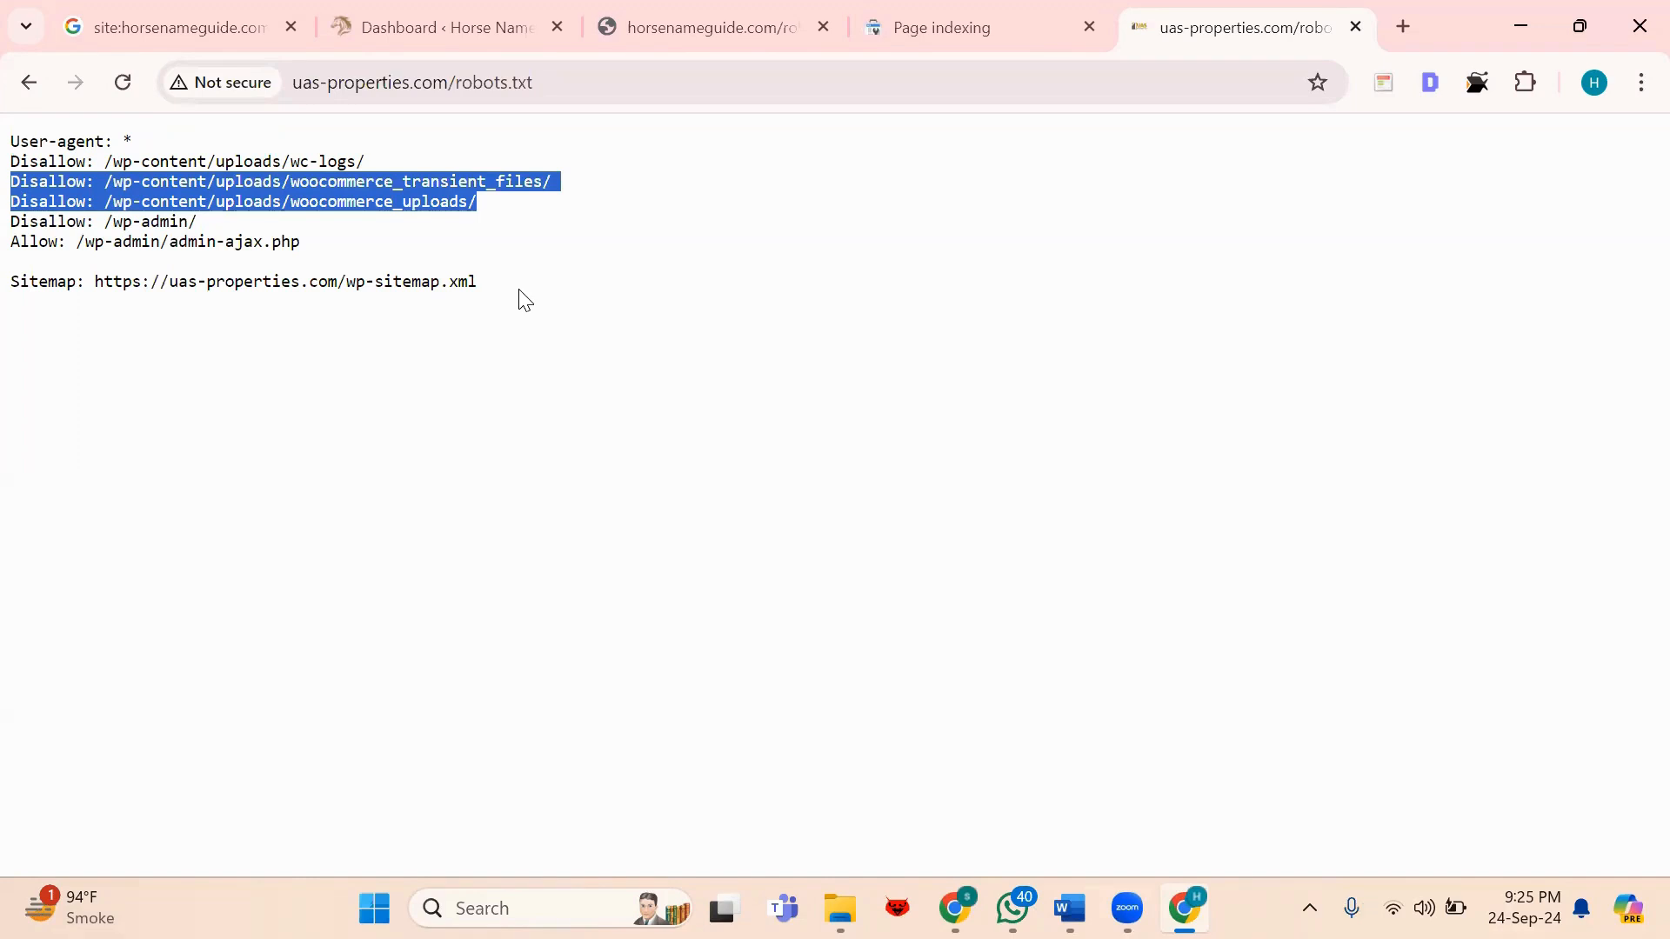
left_click(880, 19)
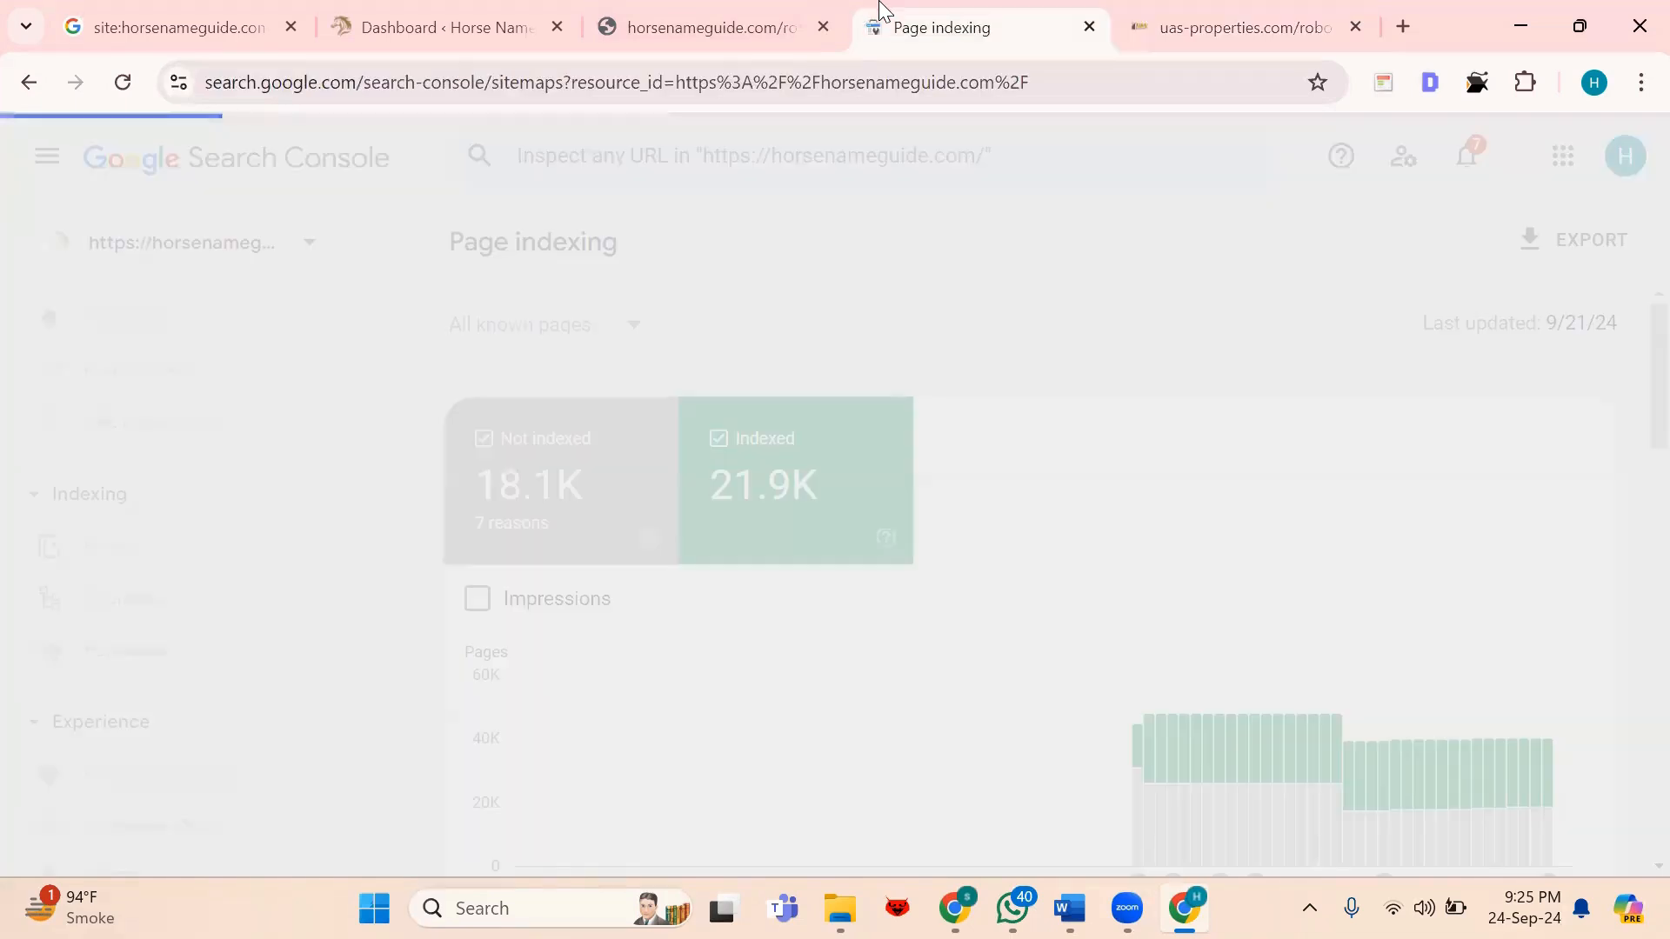
Step: Recheck horsenameguide.com's robots.txt, then reload Page indexing, now led by Not found (404) at 1,037
left_click(728, 10)
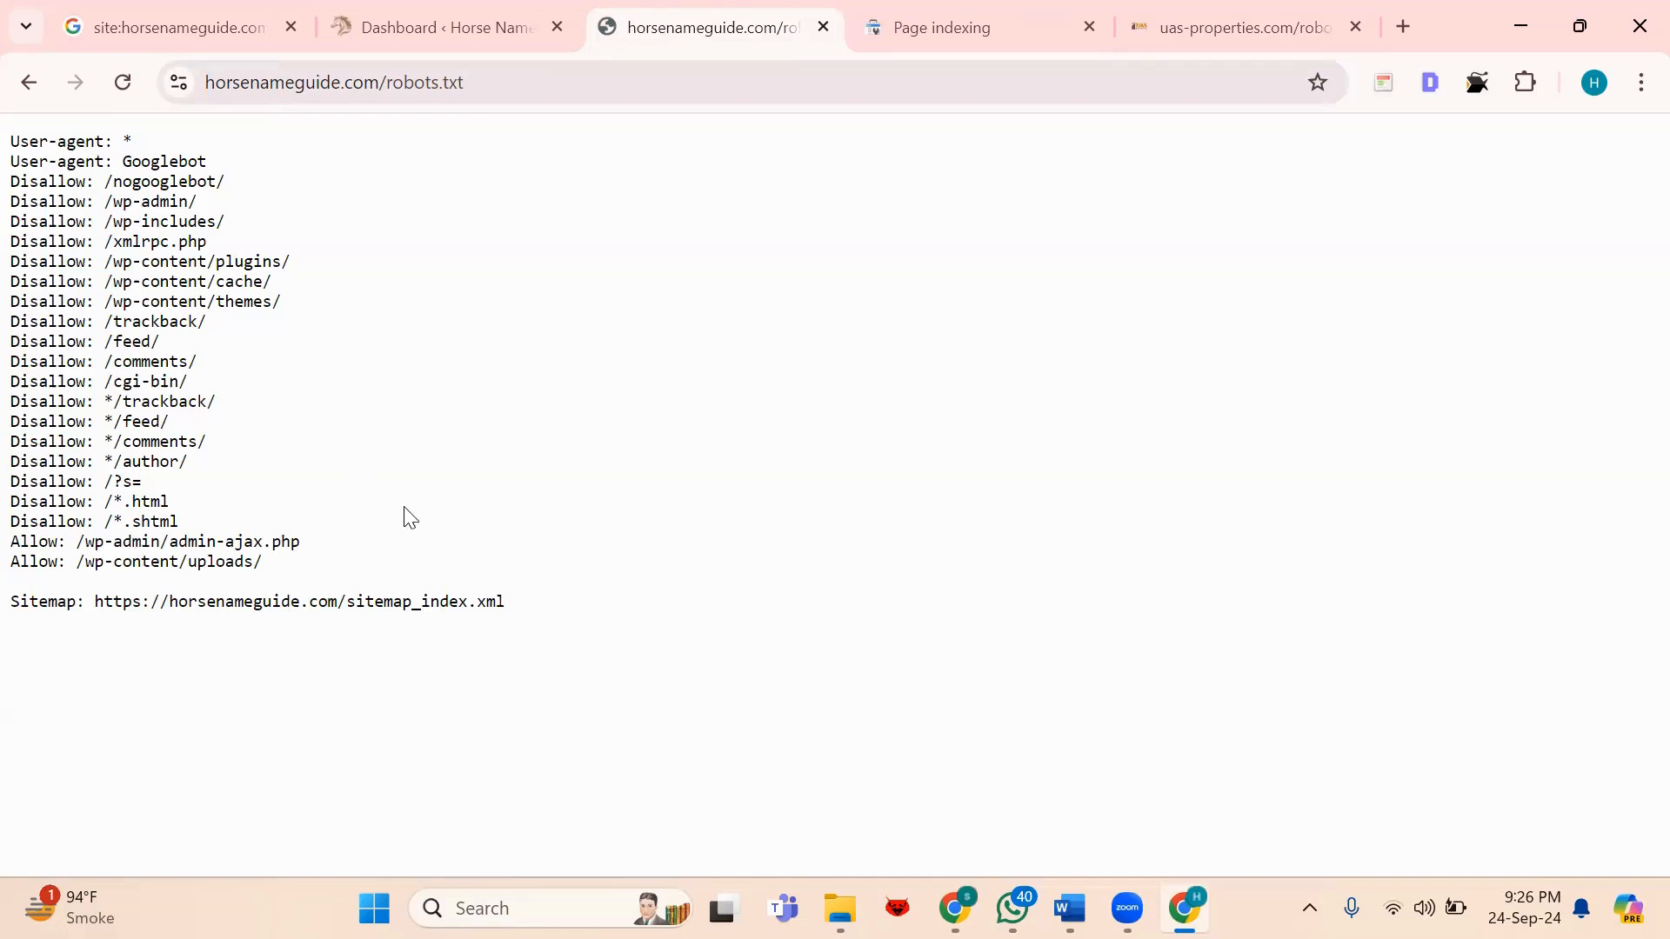
left_click(931, 19)
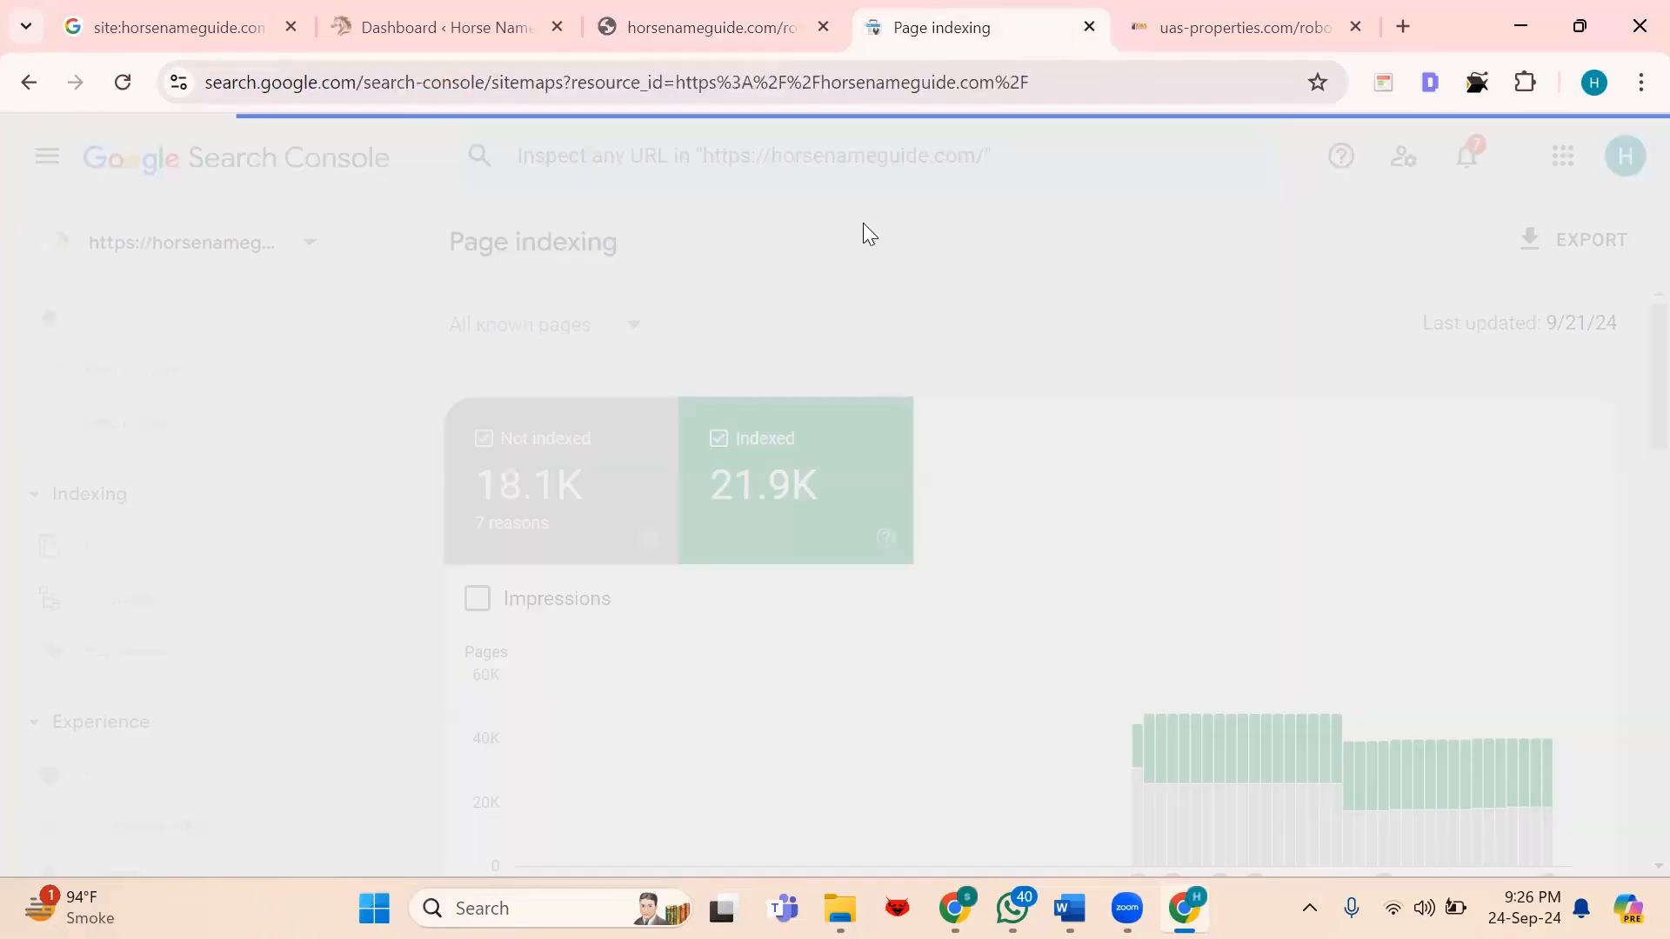
left_click(122, 99)
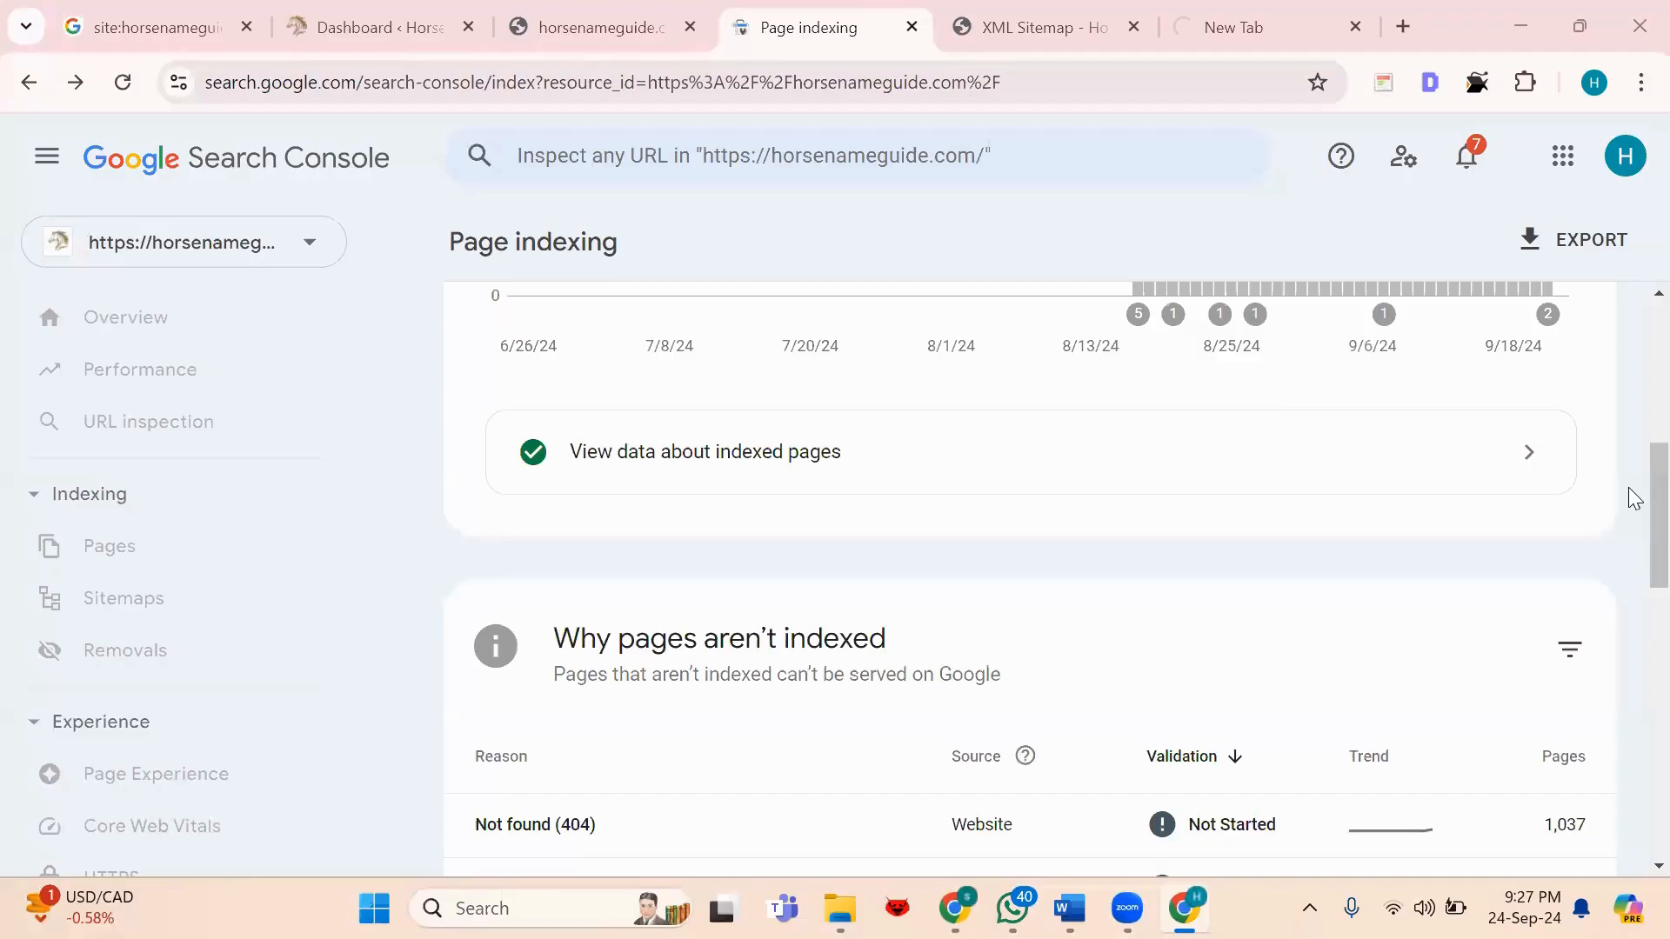
Step: Open 'View data about indexed pages' and scan the 21.9K chart and example URLs, including a spam page
scroll(1635, 492, "down", 3)
scroll(1636, 462, "up", 4)
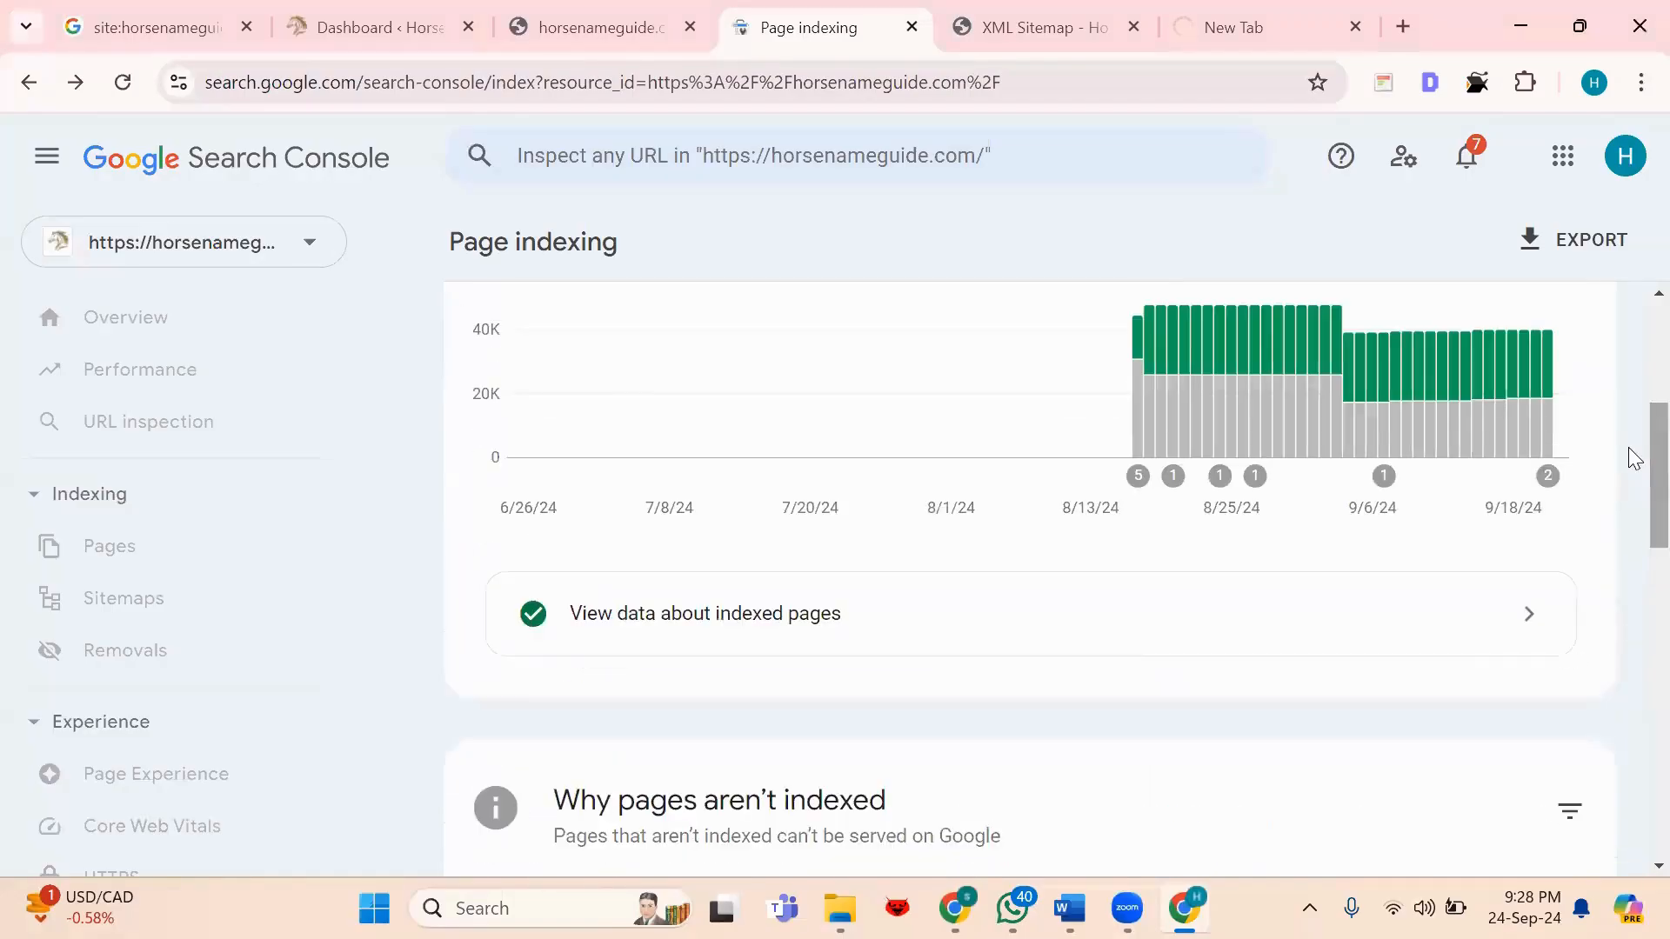
left_click(1484, 652)
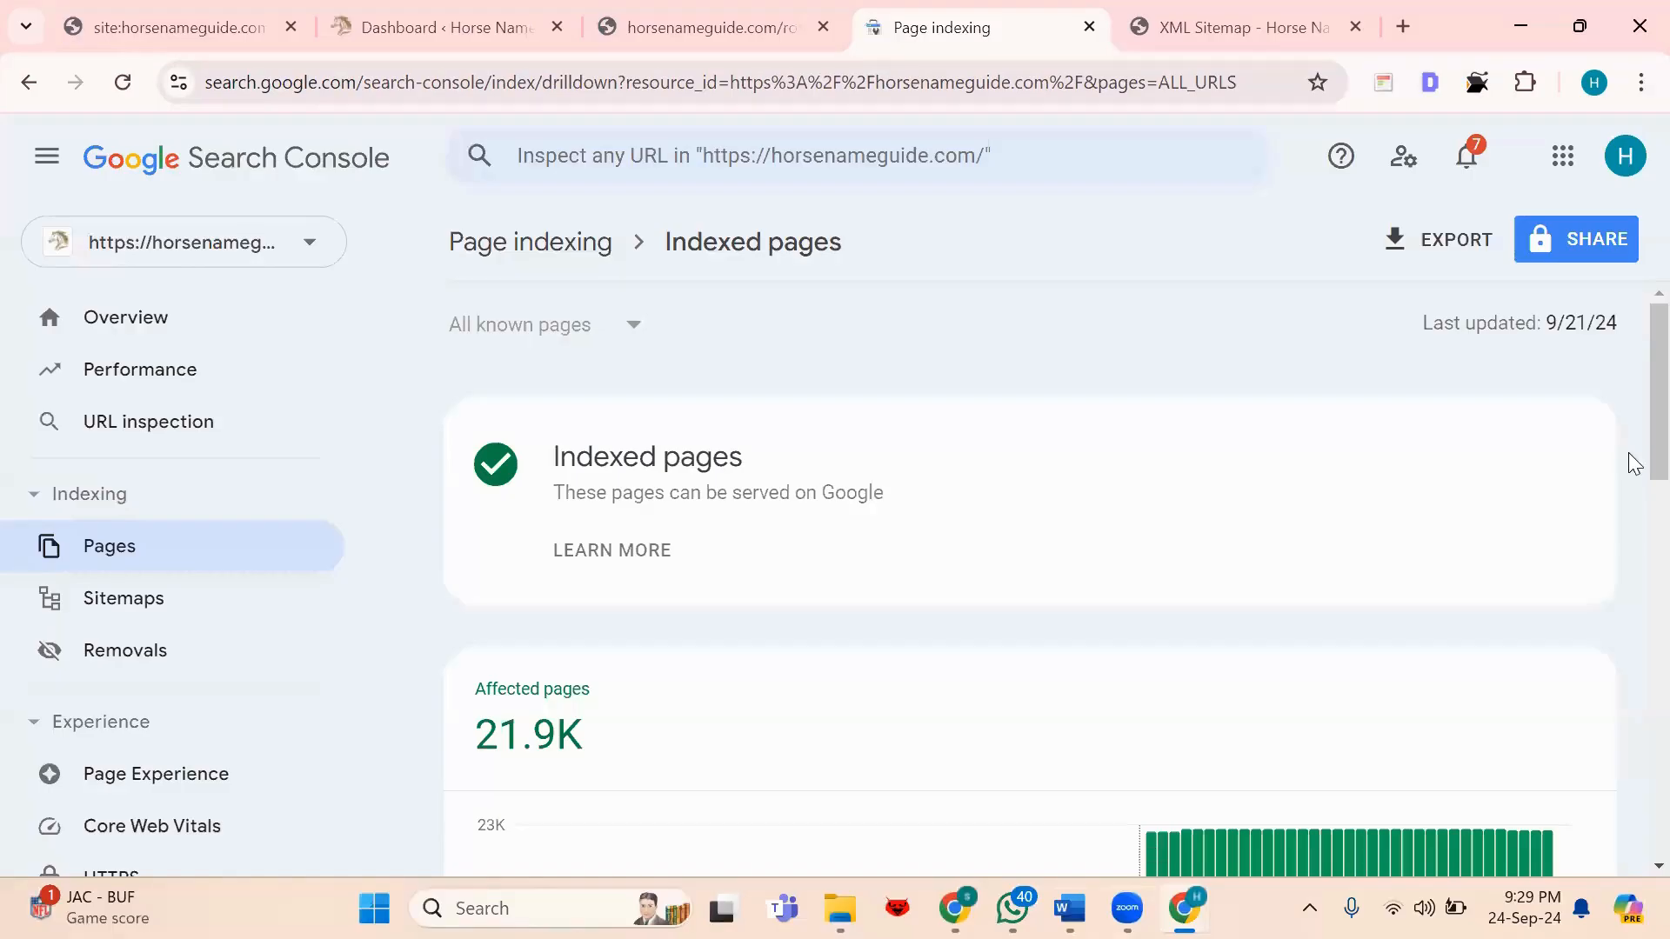
scroll(1631, 522, "down", 6)
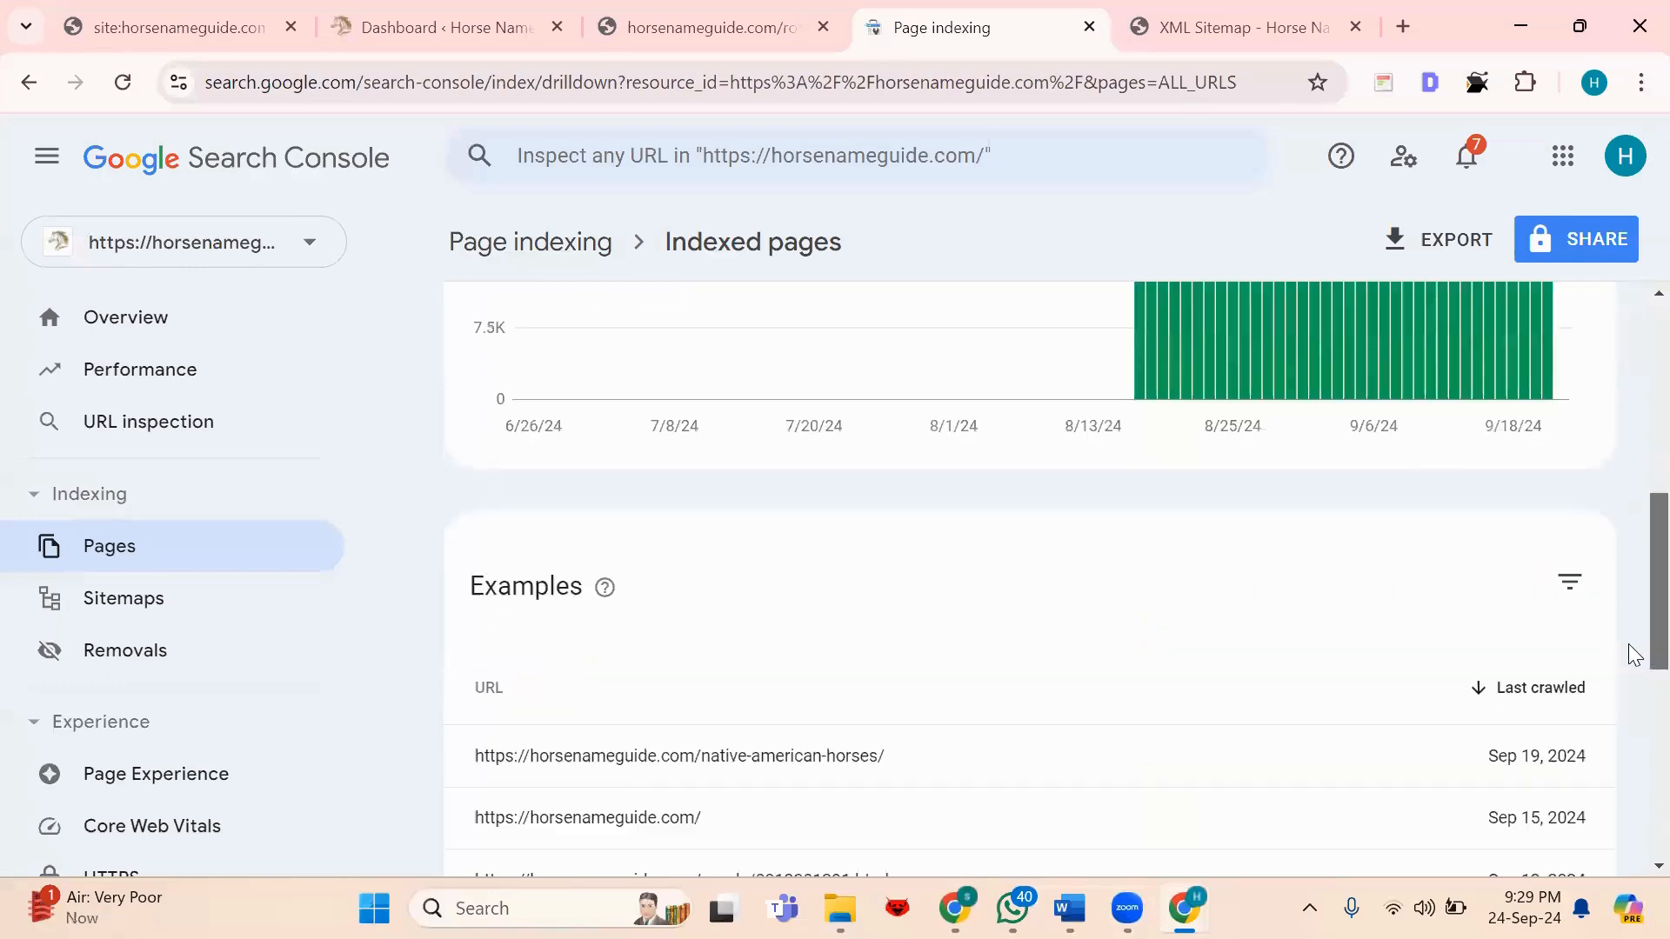
scroll(1635, 654, "down", 7)
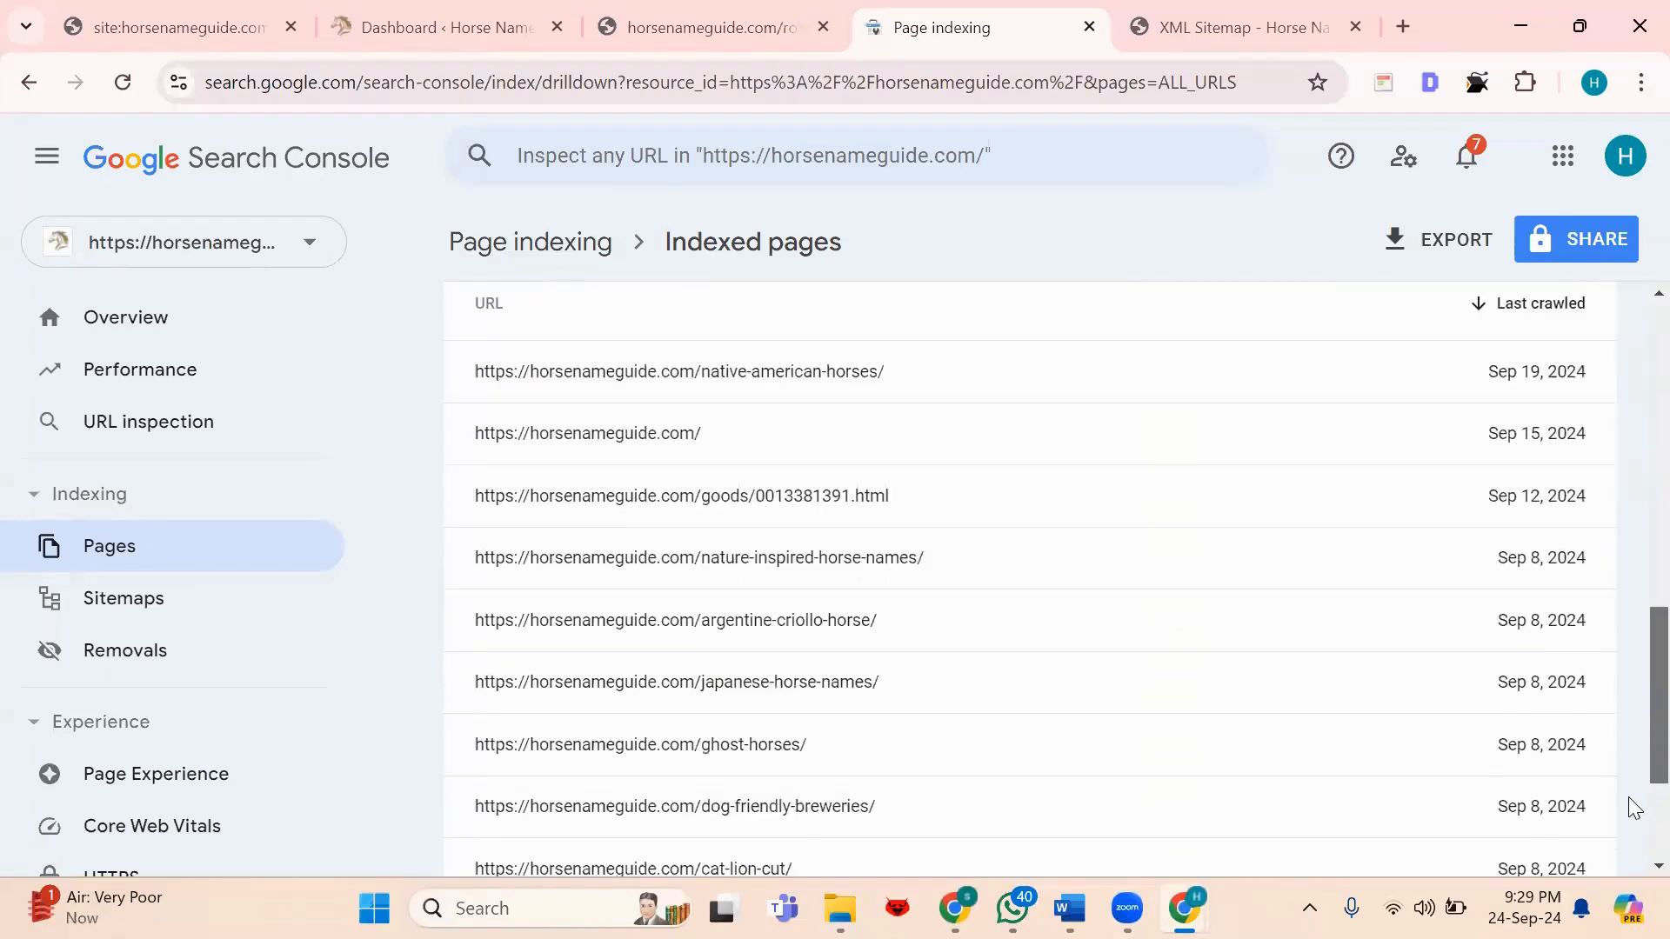
scroll(1633, 864, "up", 10)
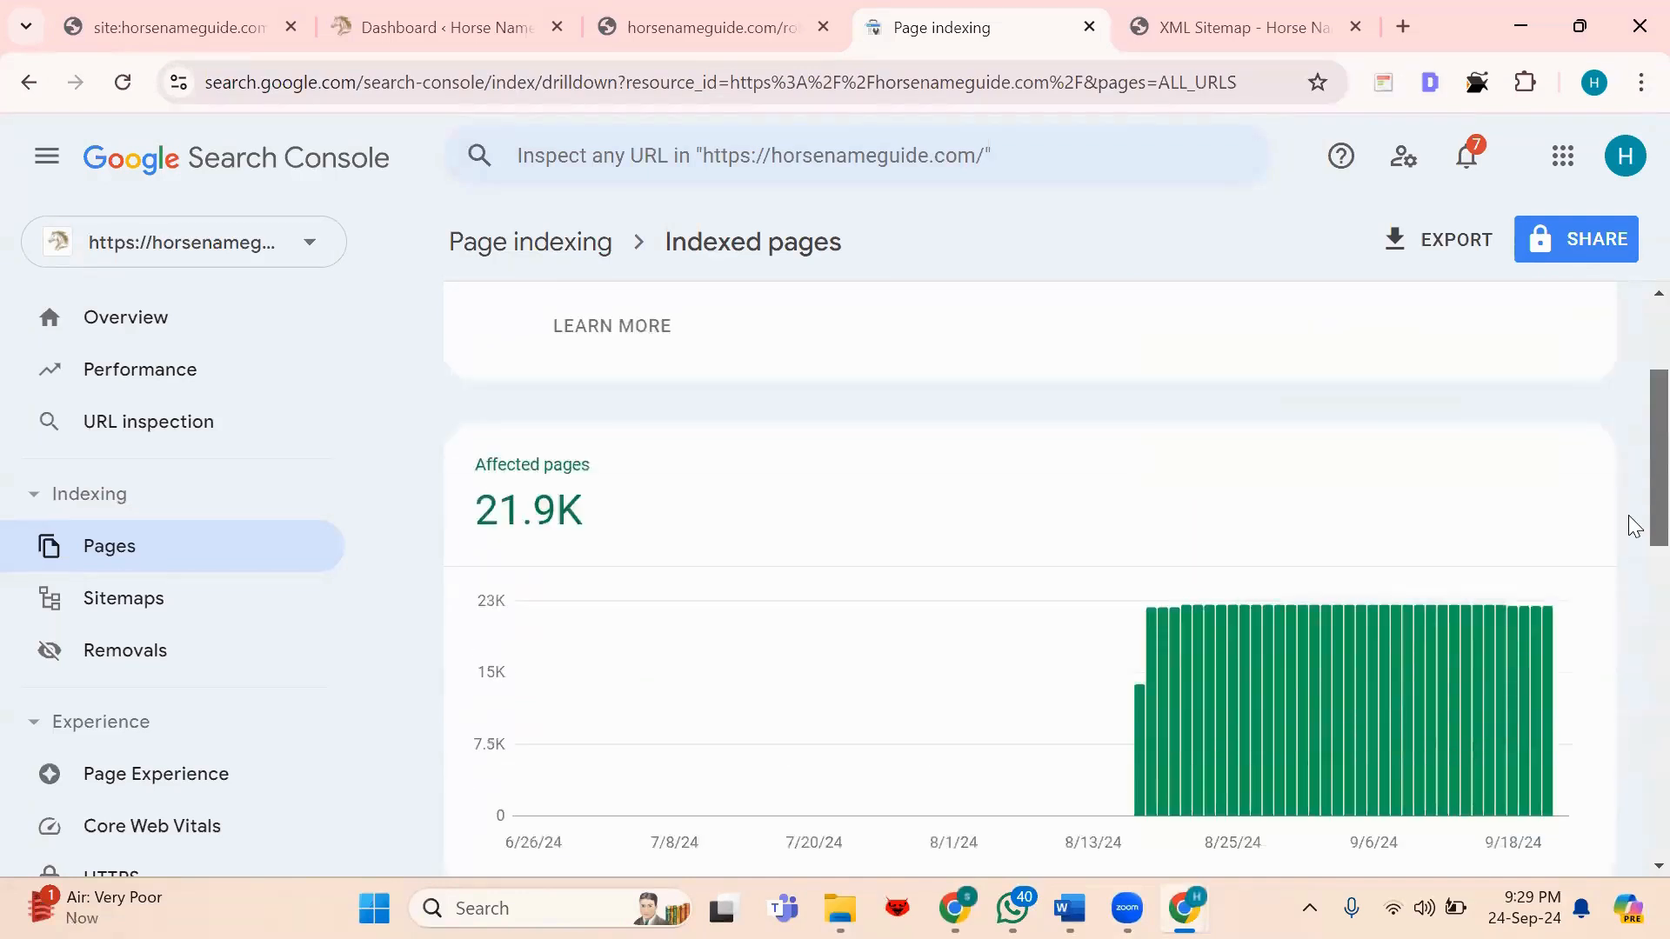
Step: Export the indexed pages report to Google Sheets as Coverage-Valid-2024-09-24
left_click(1420, 252)
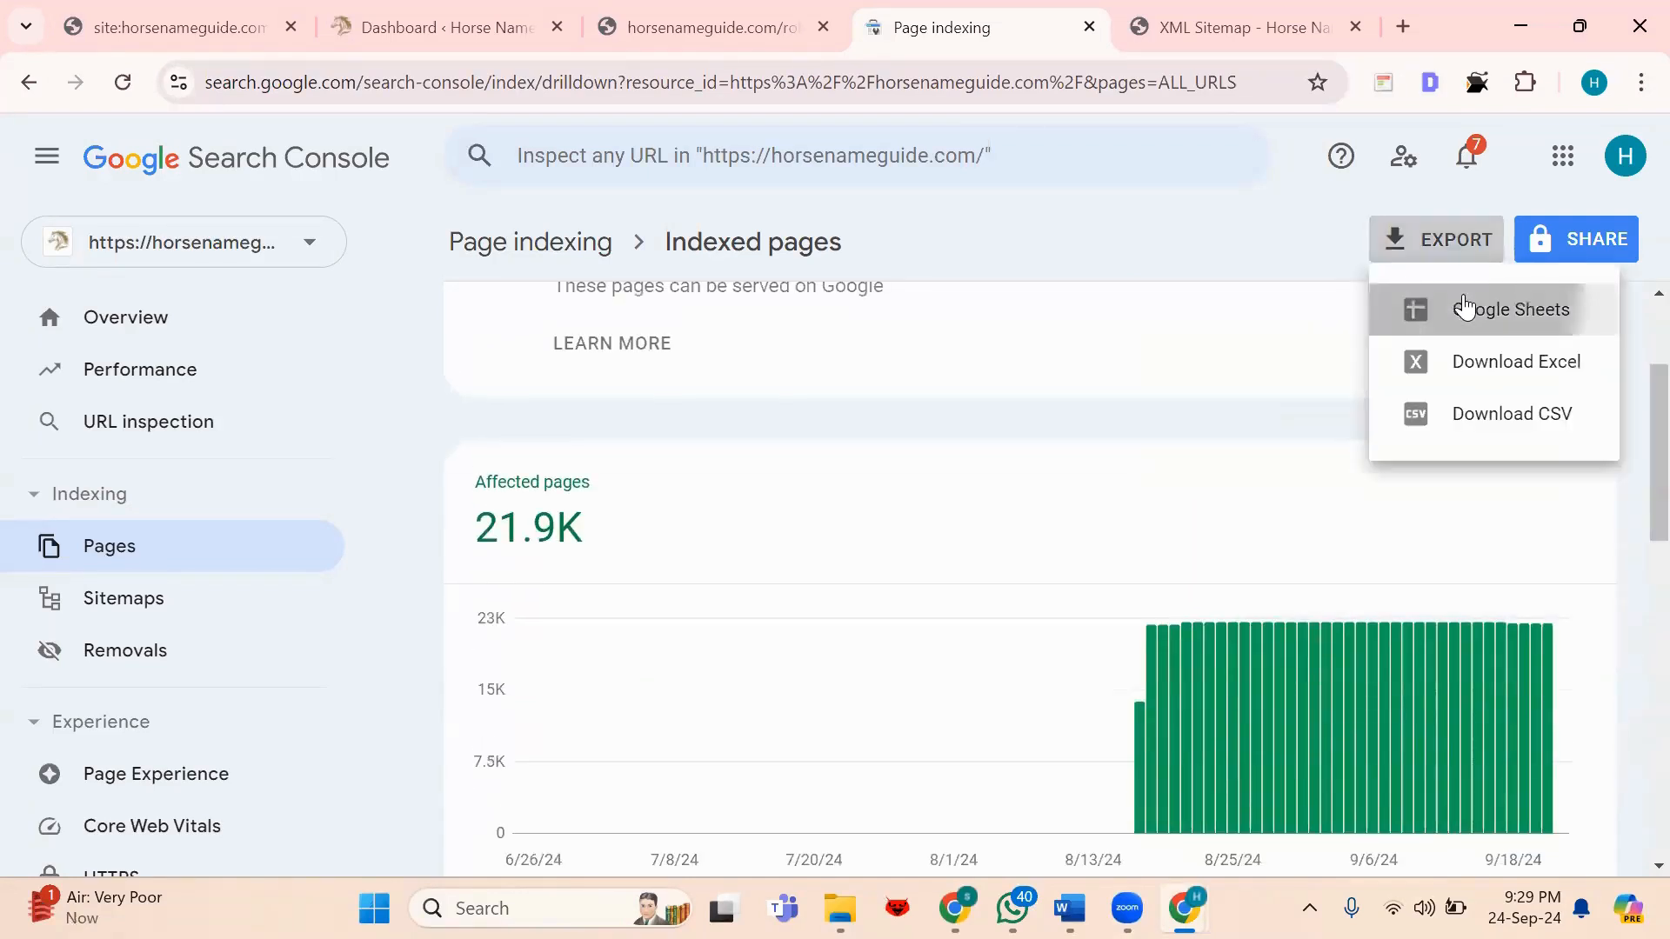
left_click(1466, 308)
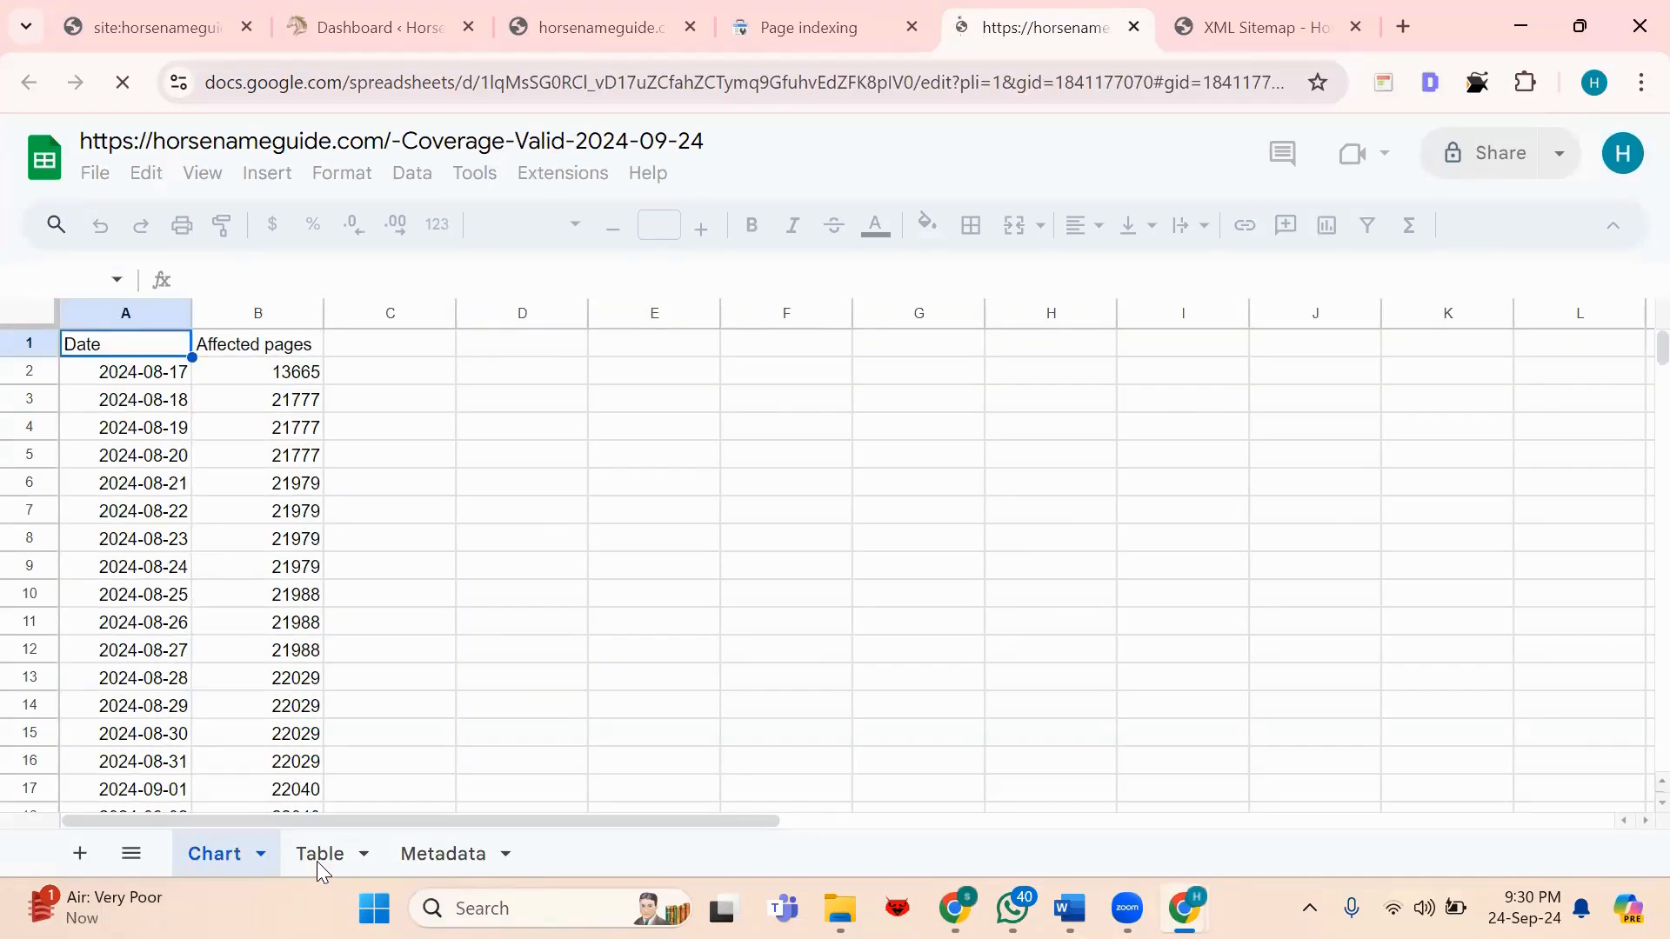
Step: Show the Table sheet and widen column A so URLs like /goods/0013381391.html read fully
left_click(321, 857)
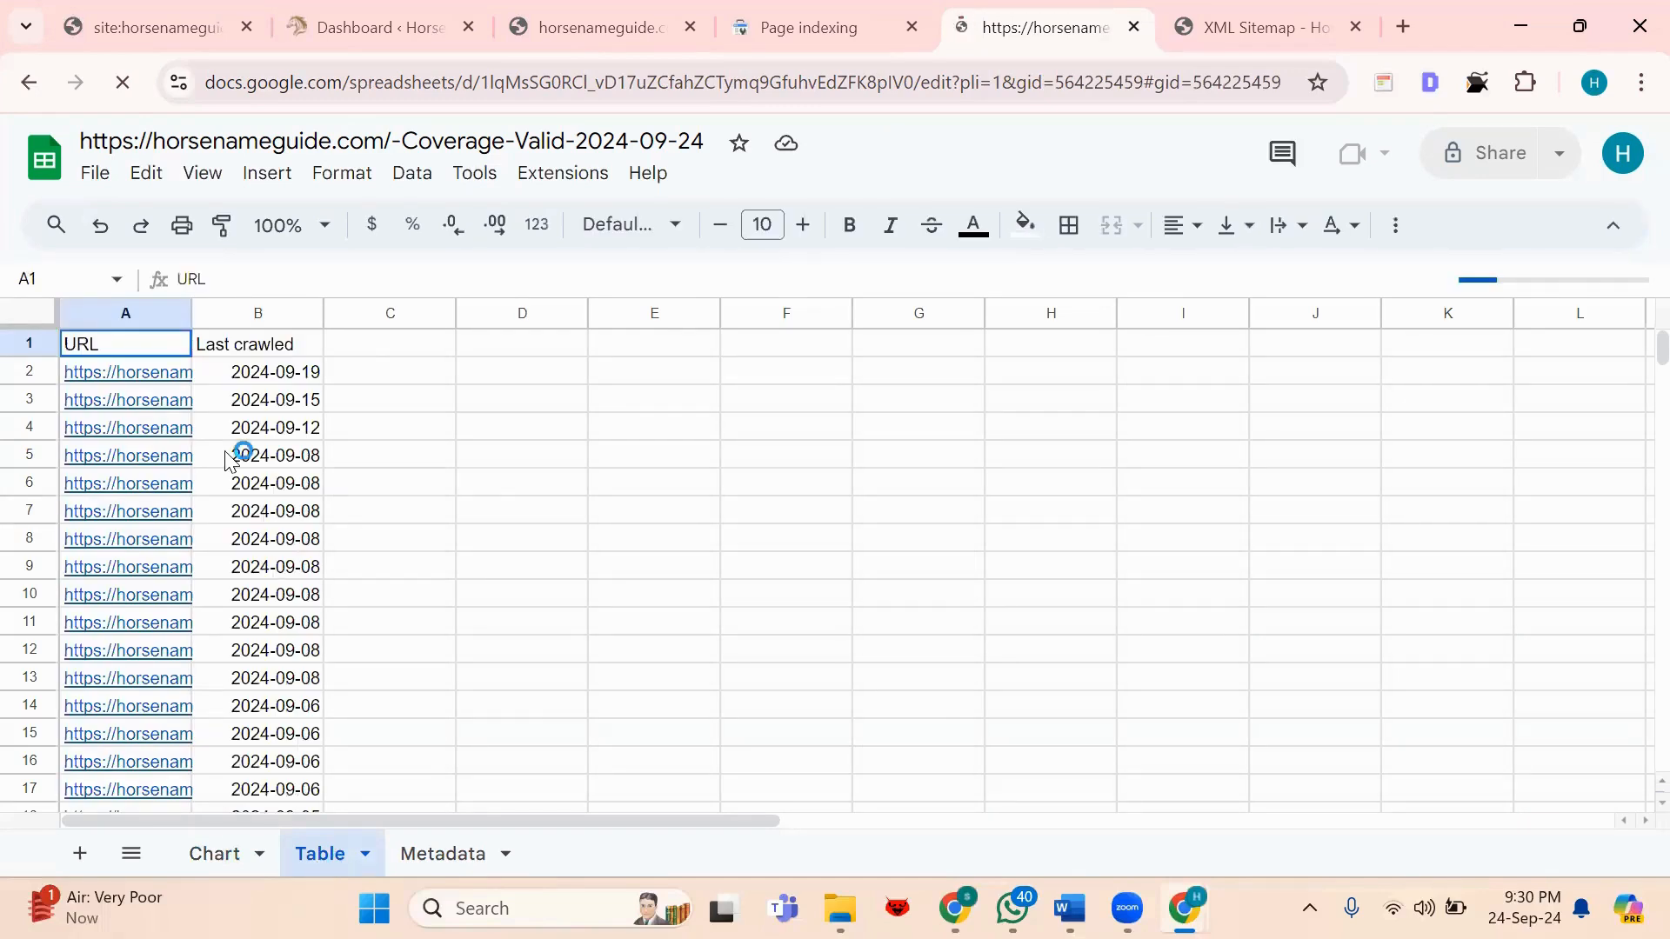
left_click_drag(192, 313, 833, 360)
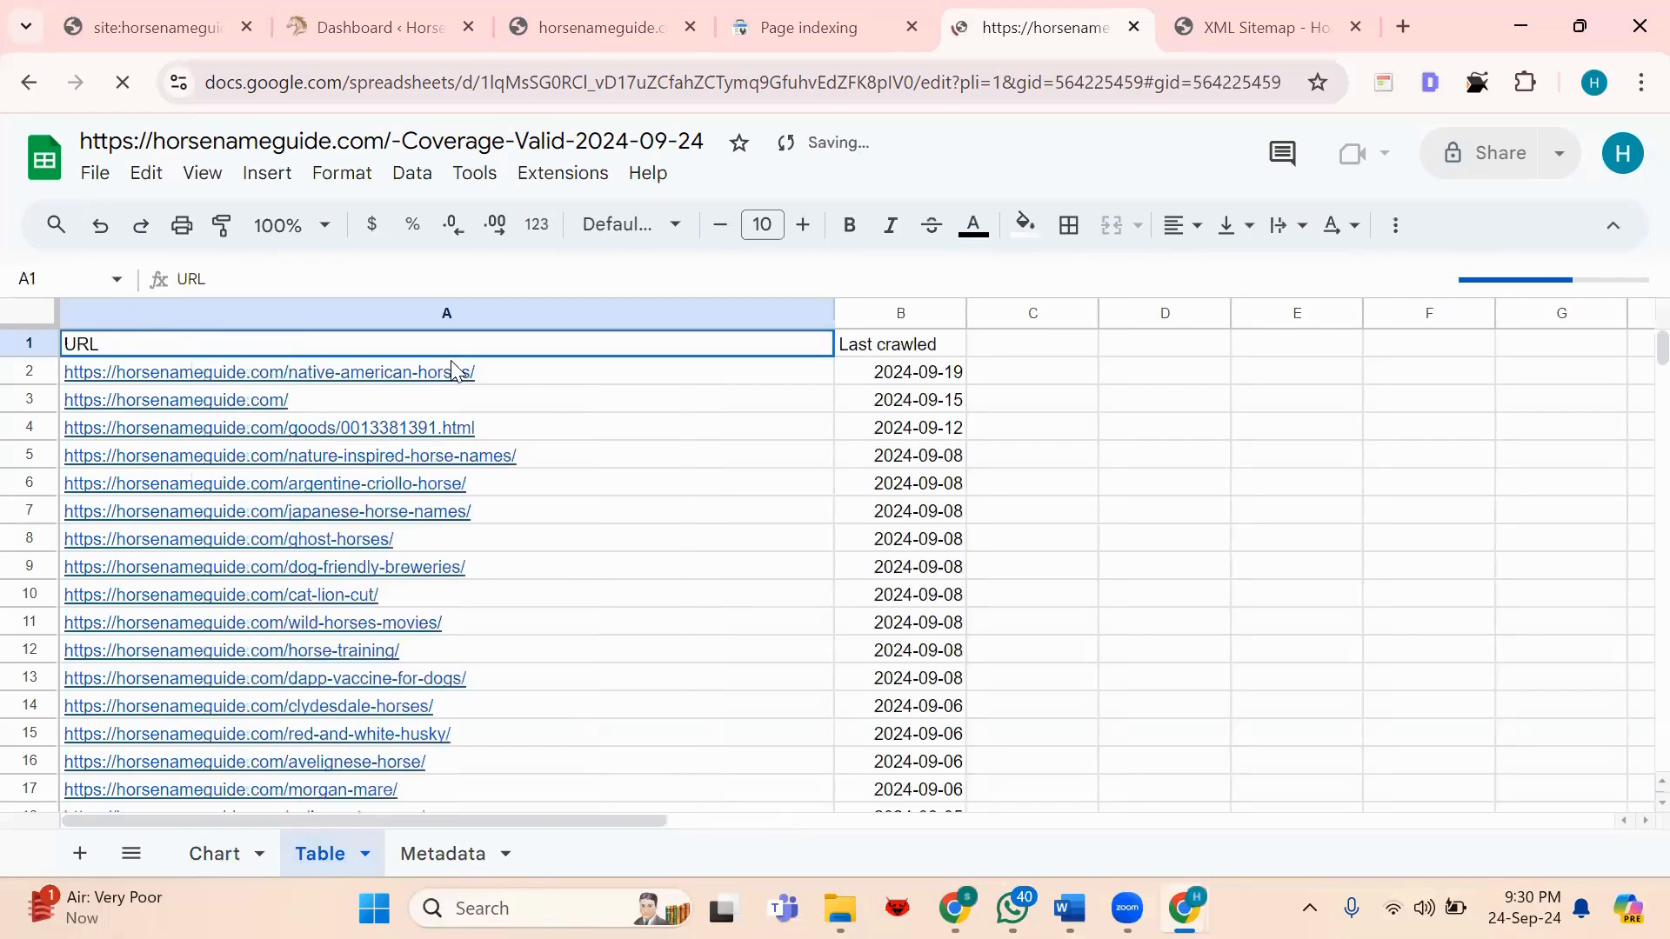
left_click(533, 382)
left_click(512, 434)
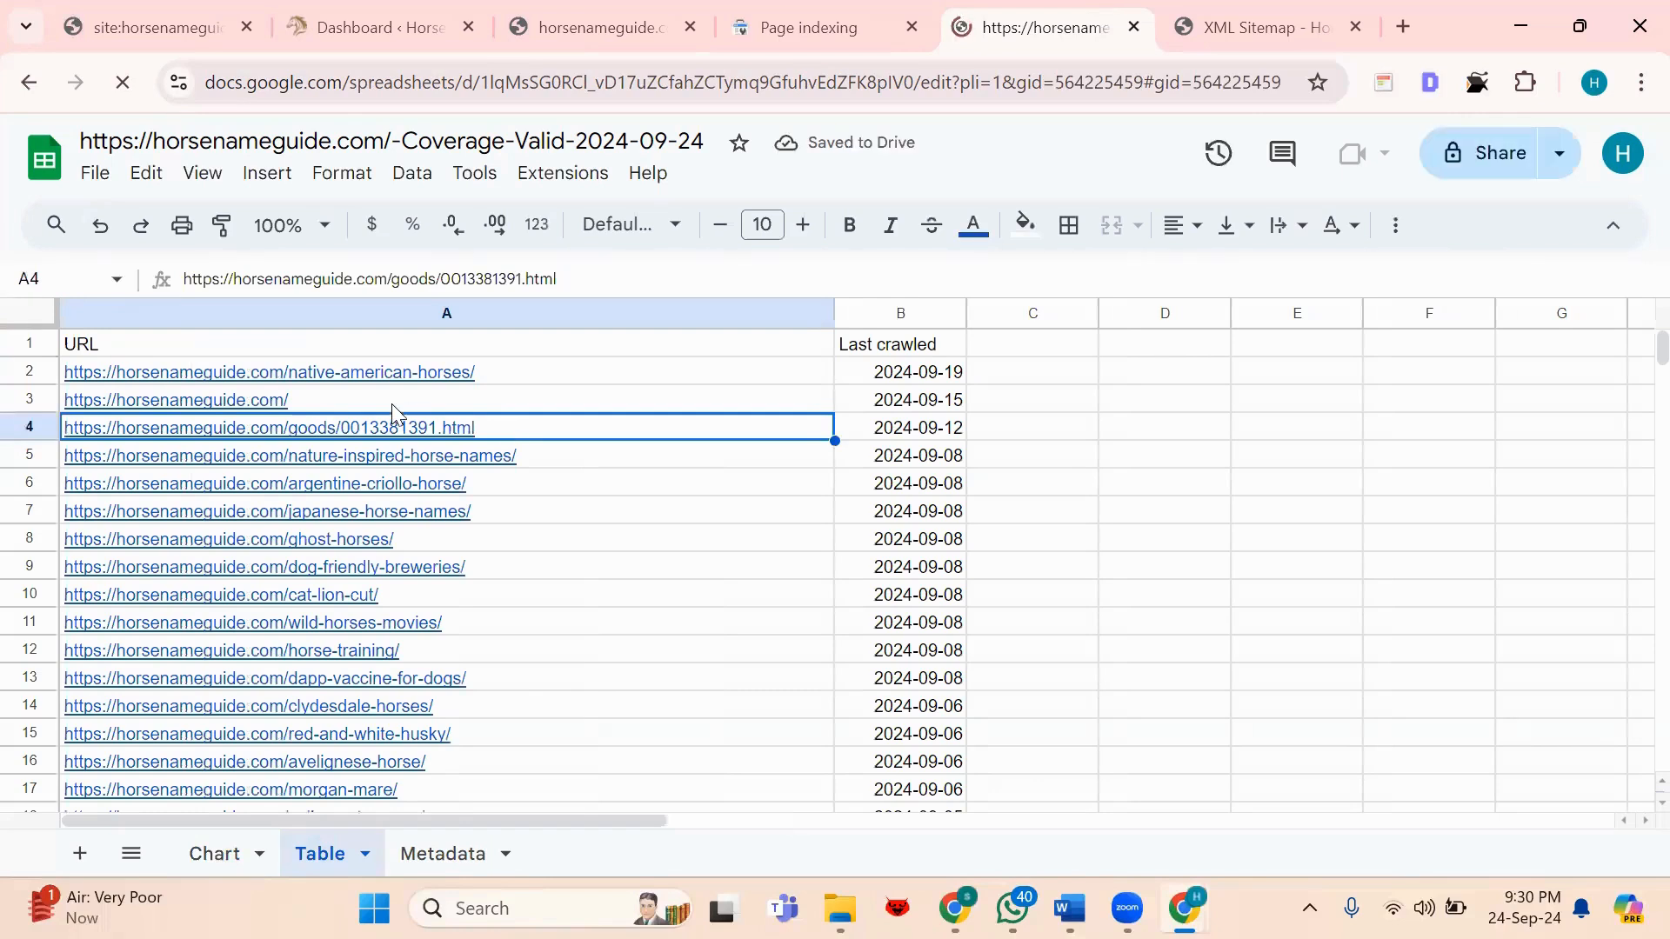
left_click_drag(330, 392, 320, 350)
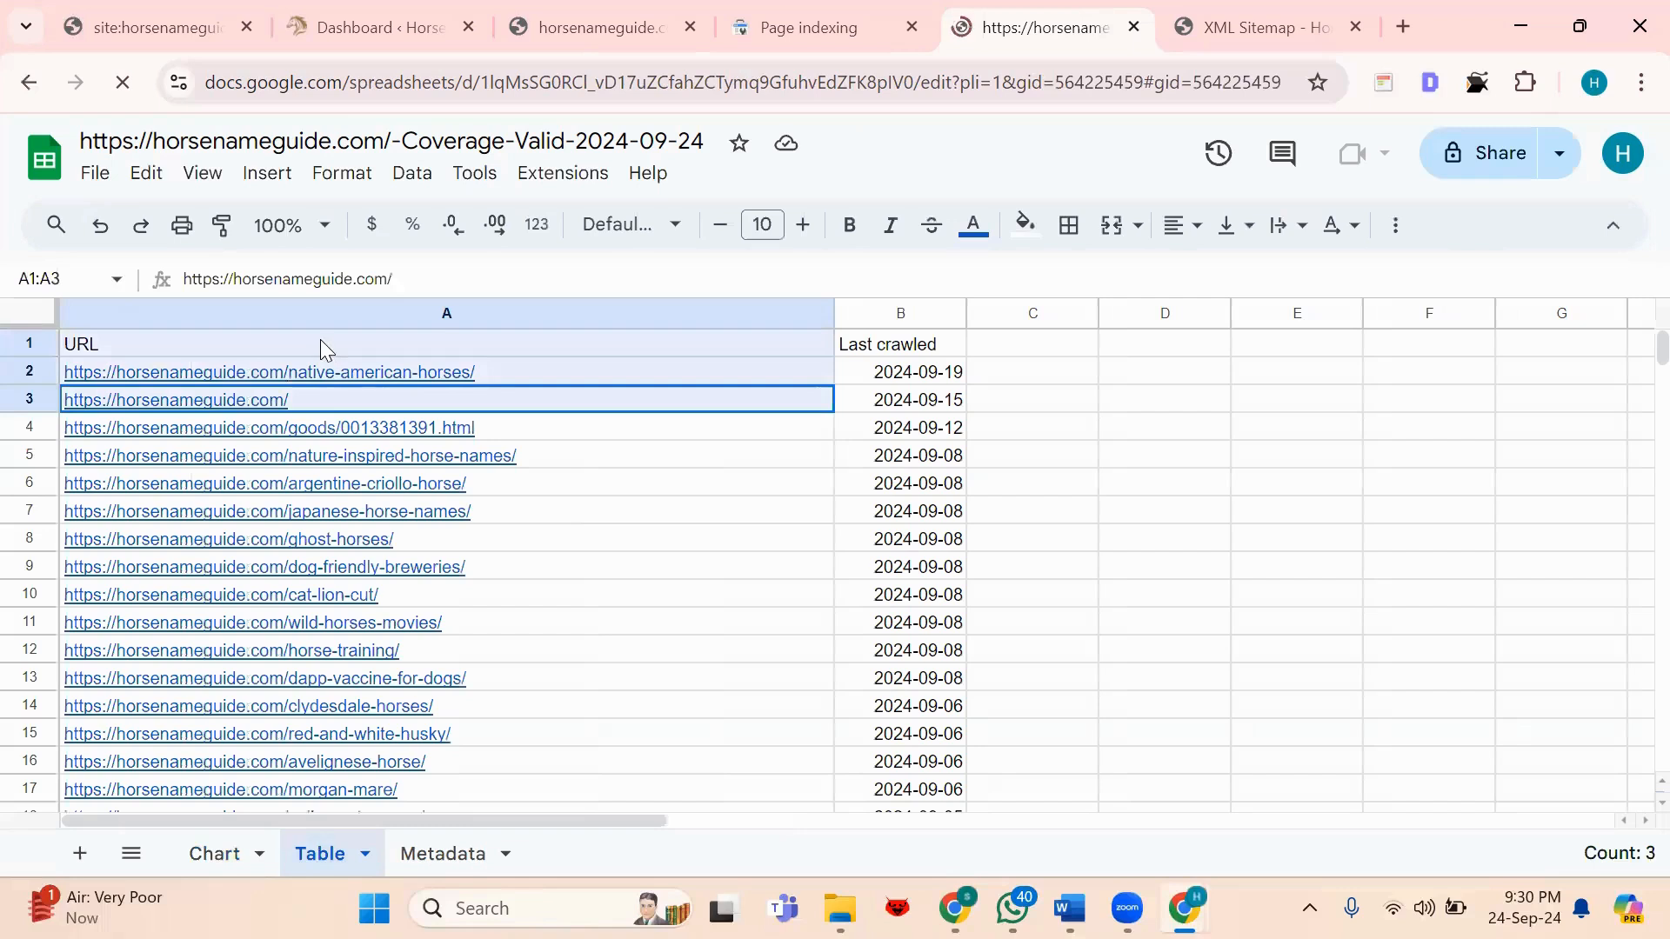
Step: Clear the legitimate page URLs from A1:A3 and A5:A40
key("Delete")
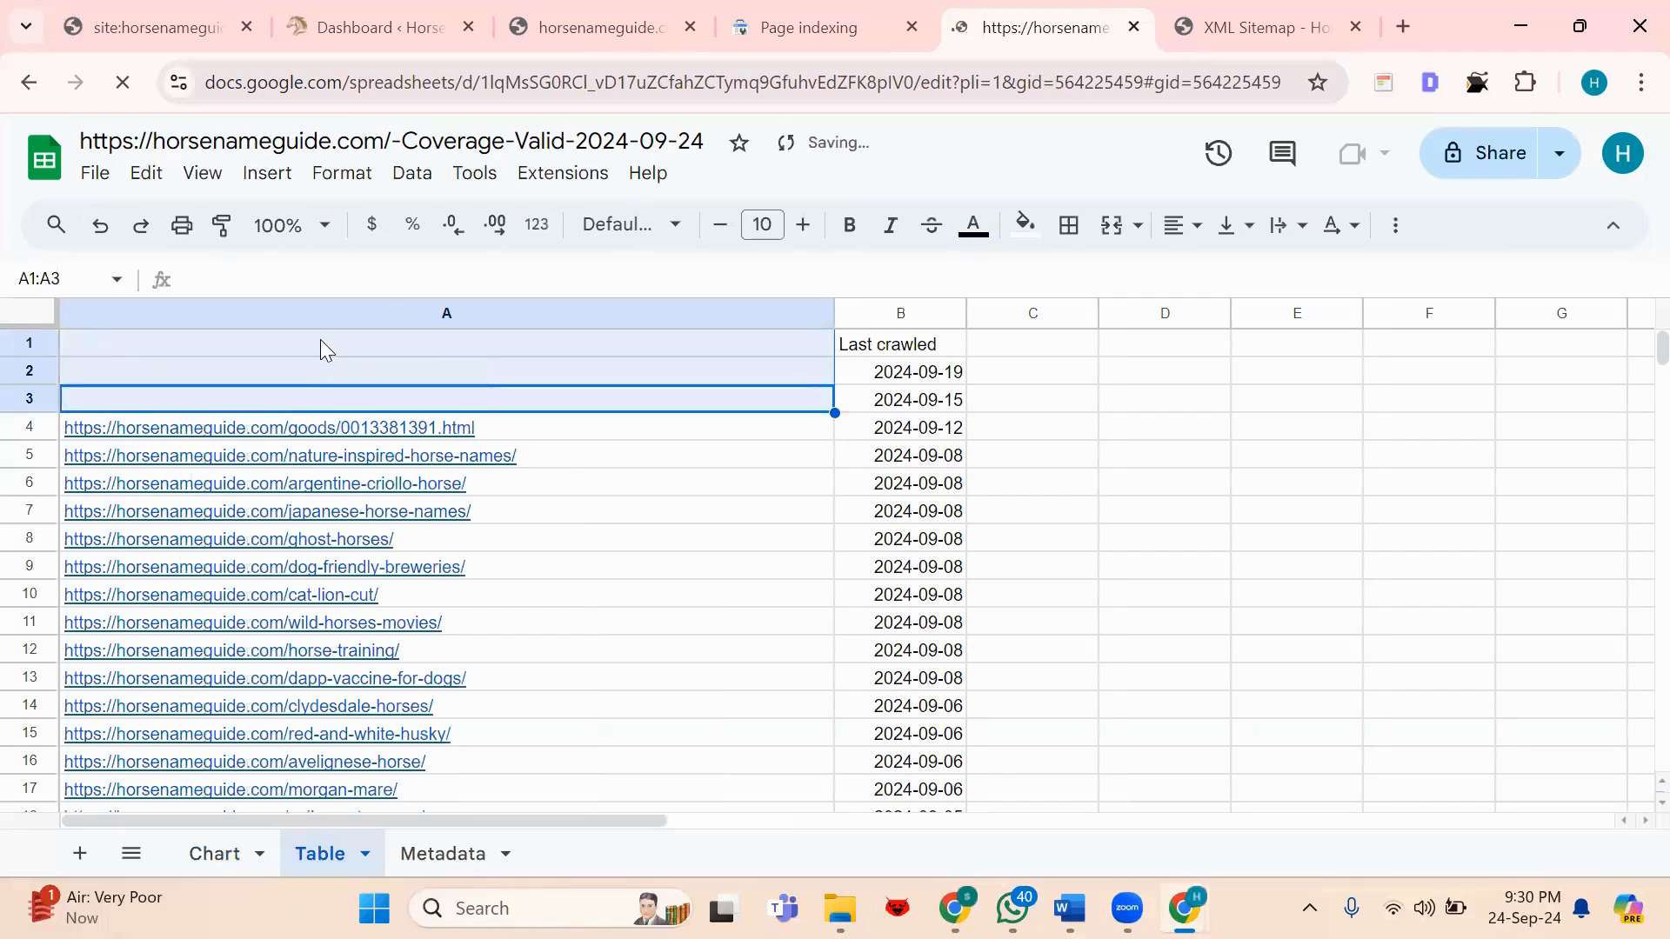
left_click(598, 485)
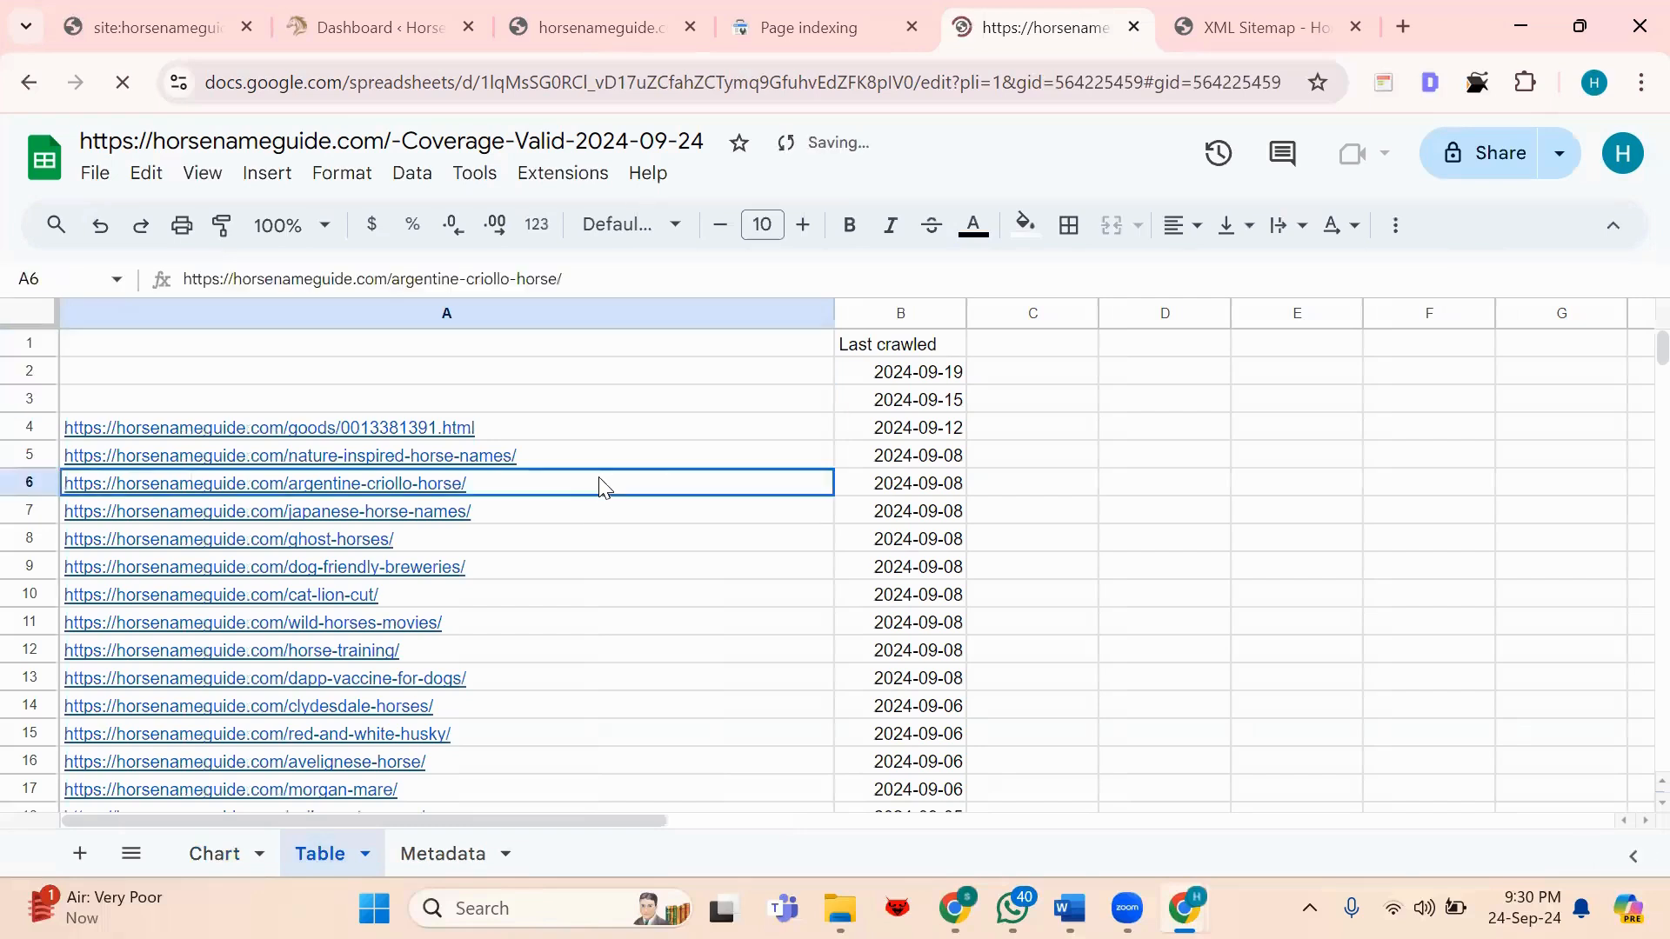
left_click(579, 455)
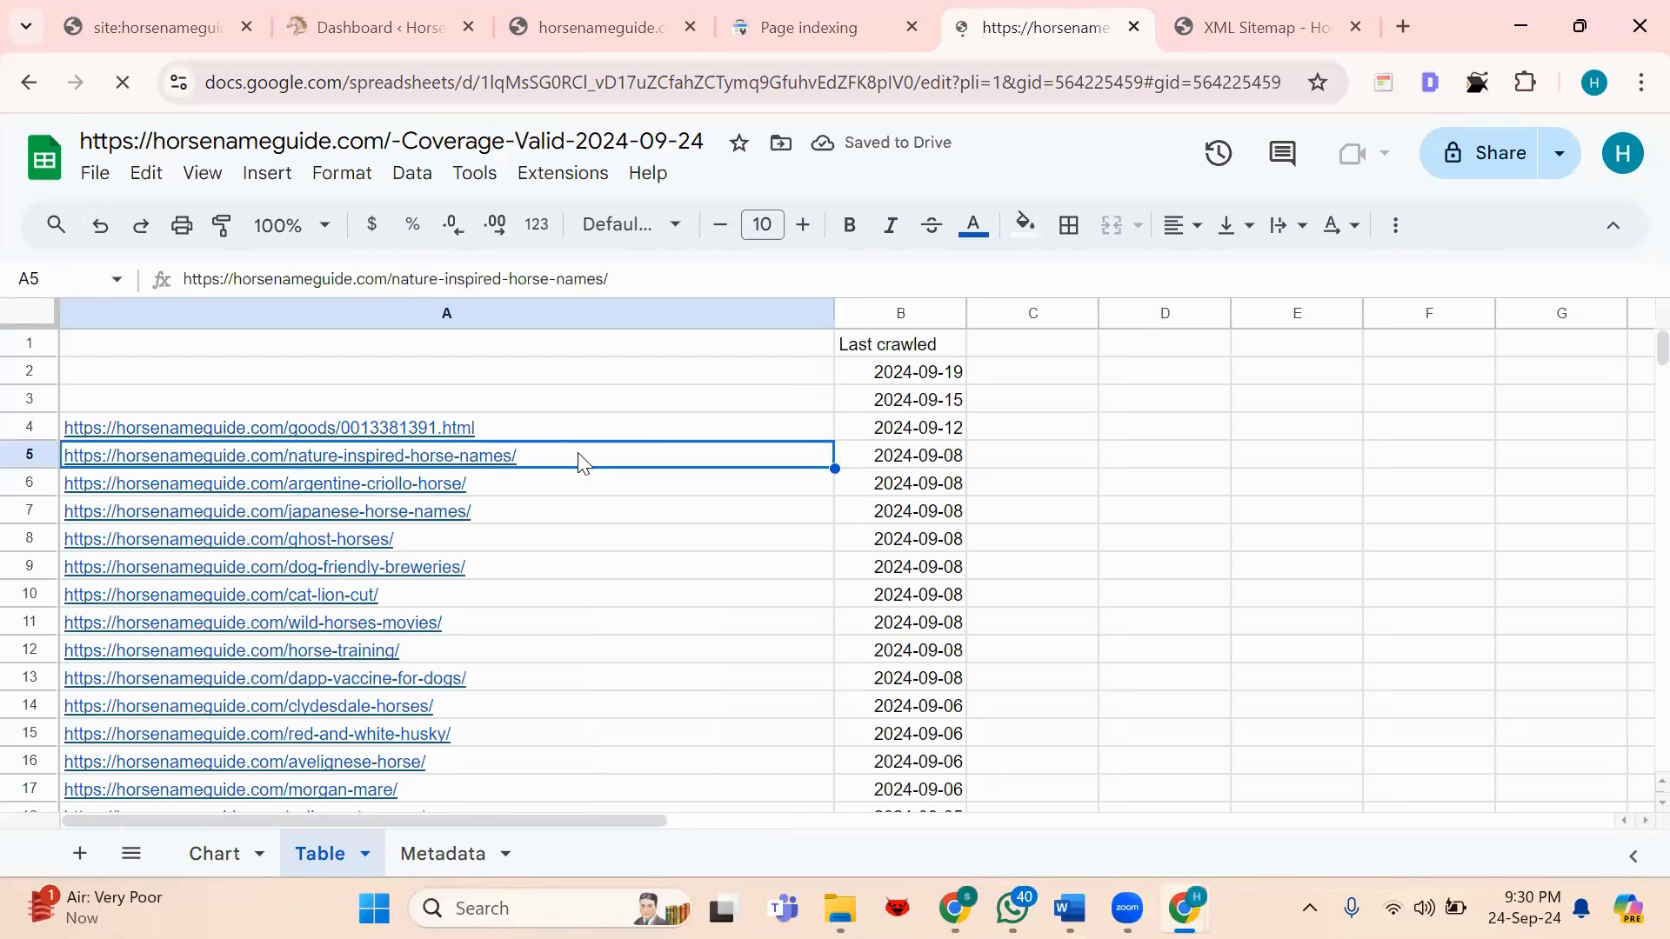
left_click_drag(579, 461, 495, 771)
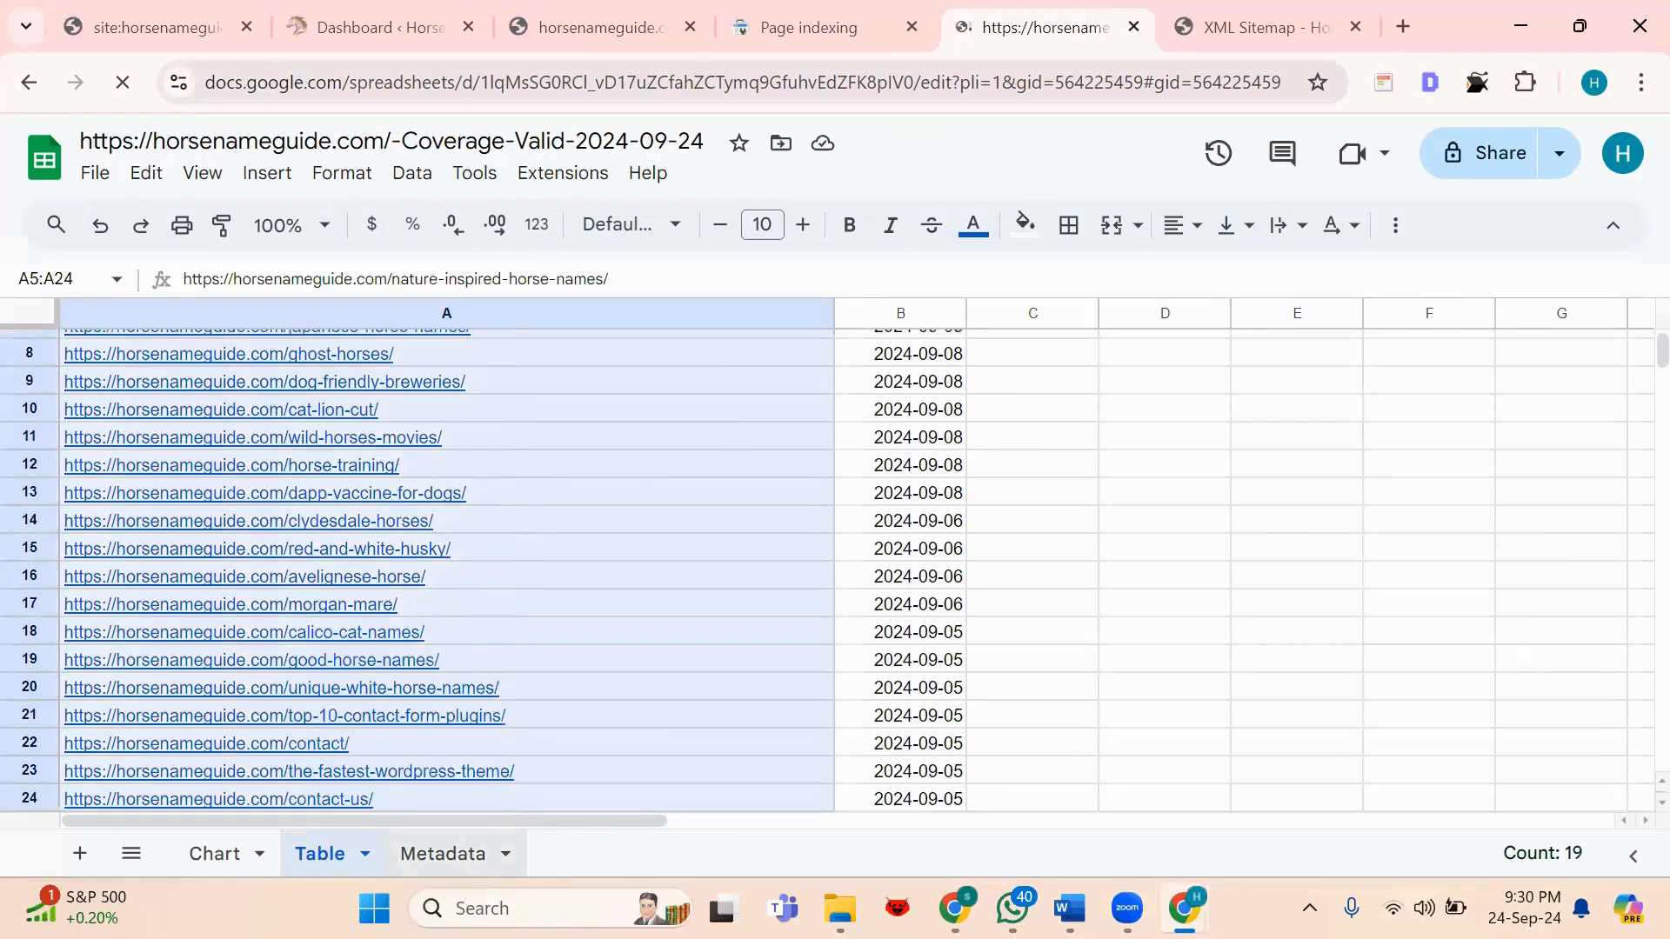
left_click_drag(504, 861, 482, 566)
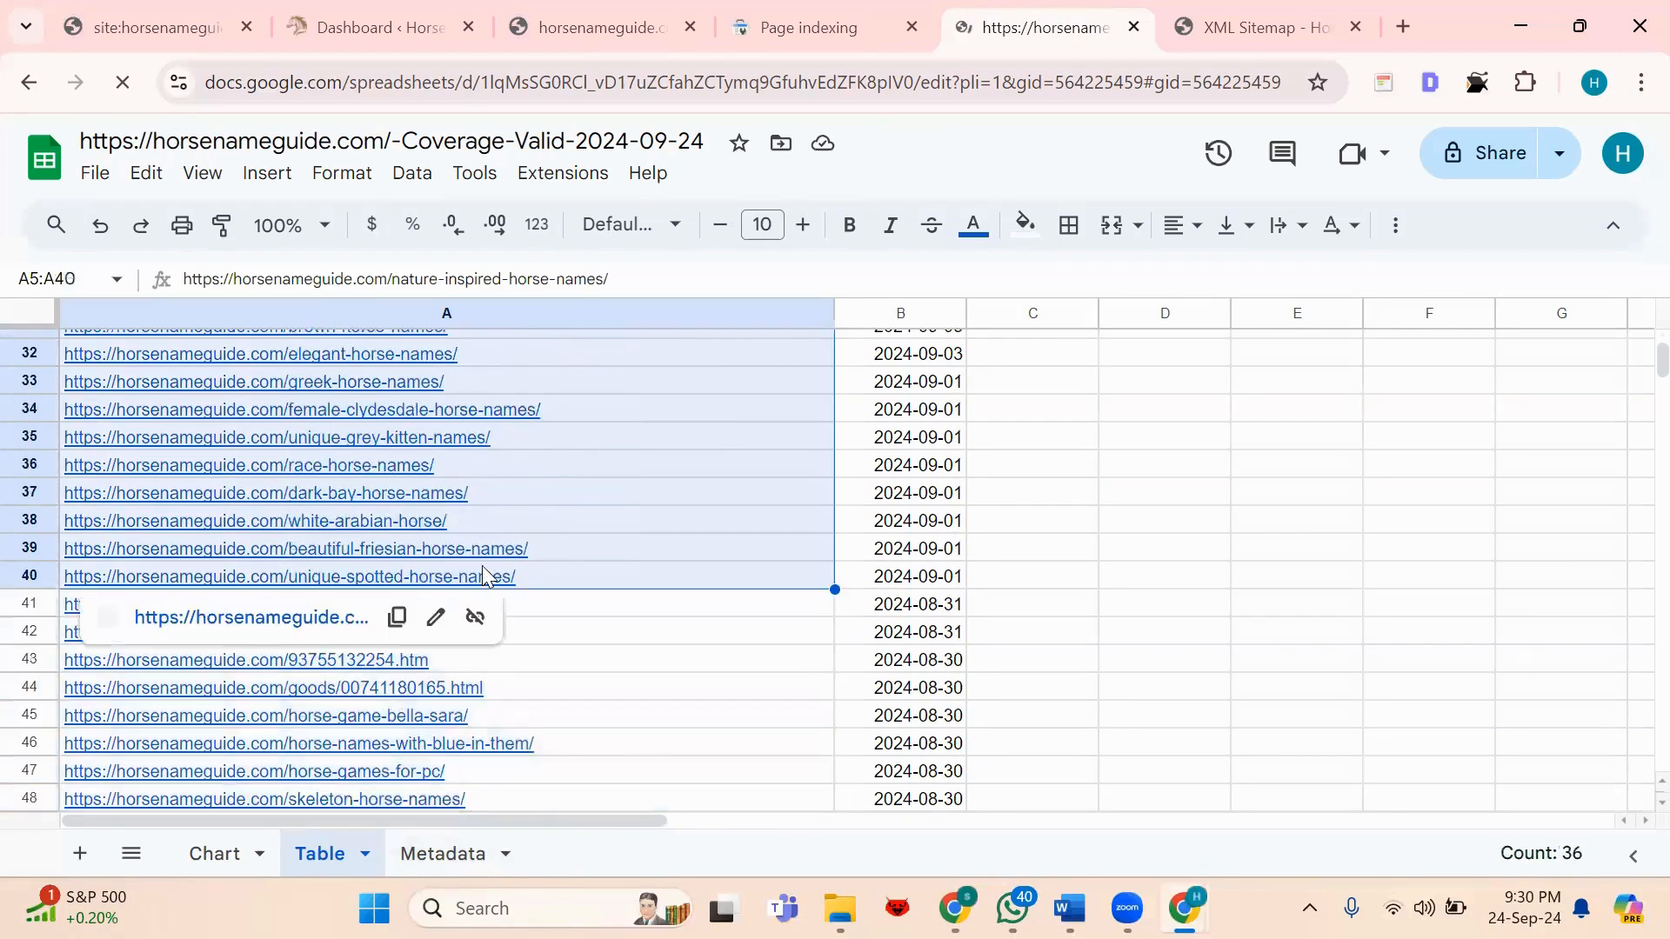
key("Delete")
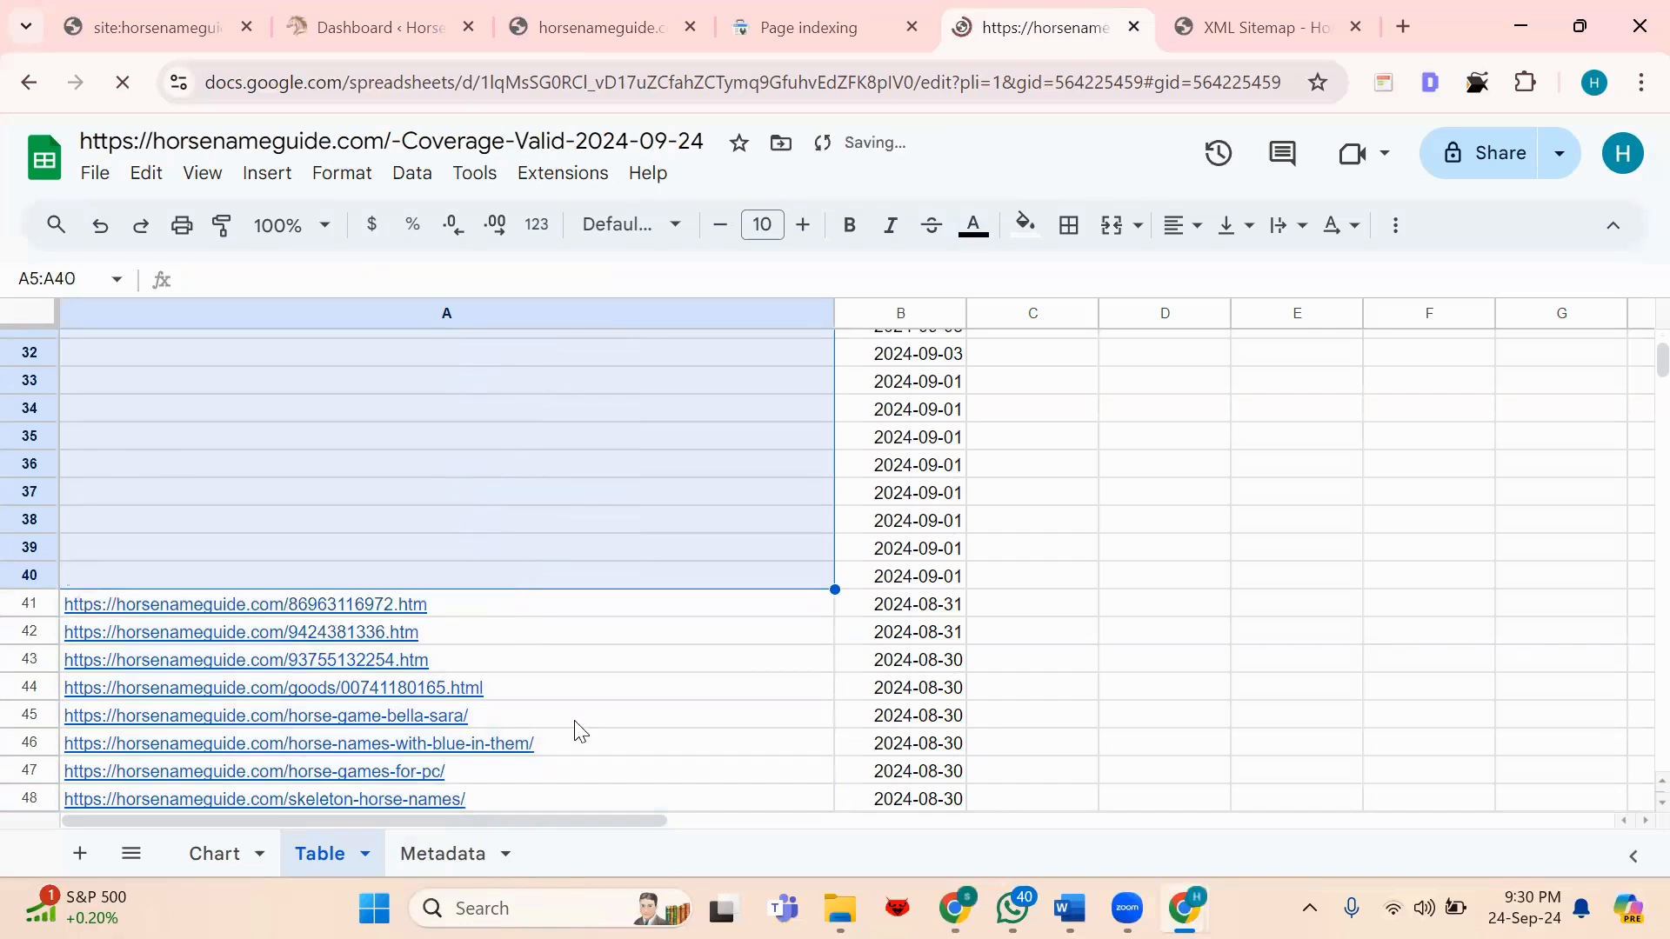
Step: Copy the spam .html URL from A4 into cell A40
left_click(575, 721)
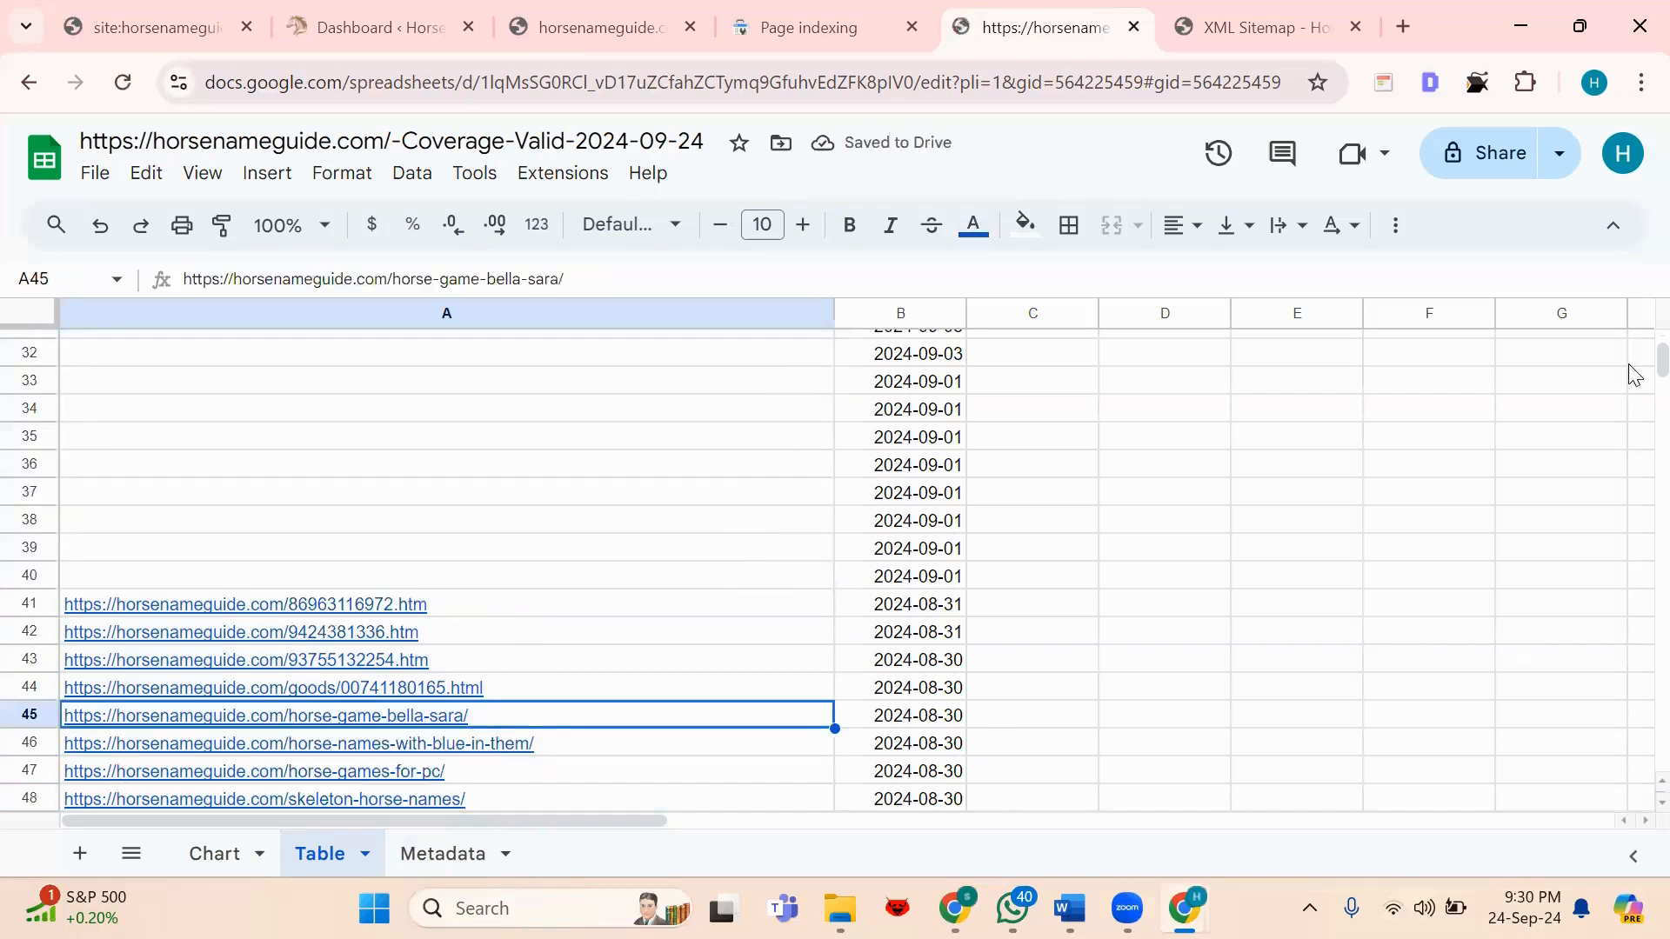
scroll(1633, 374, "up", 10)
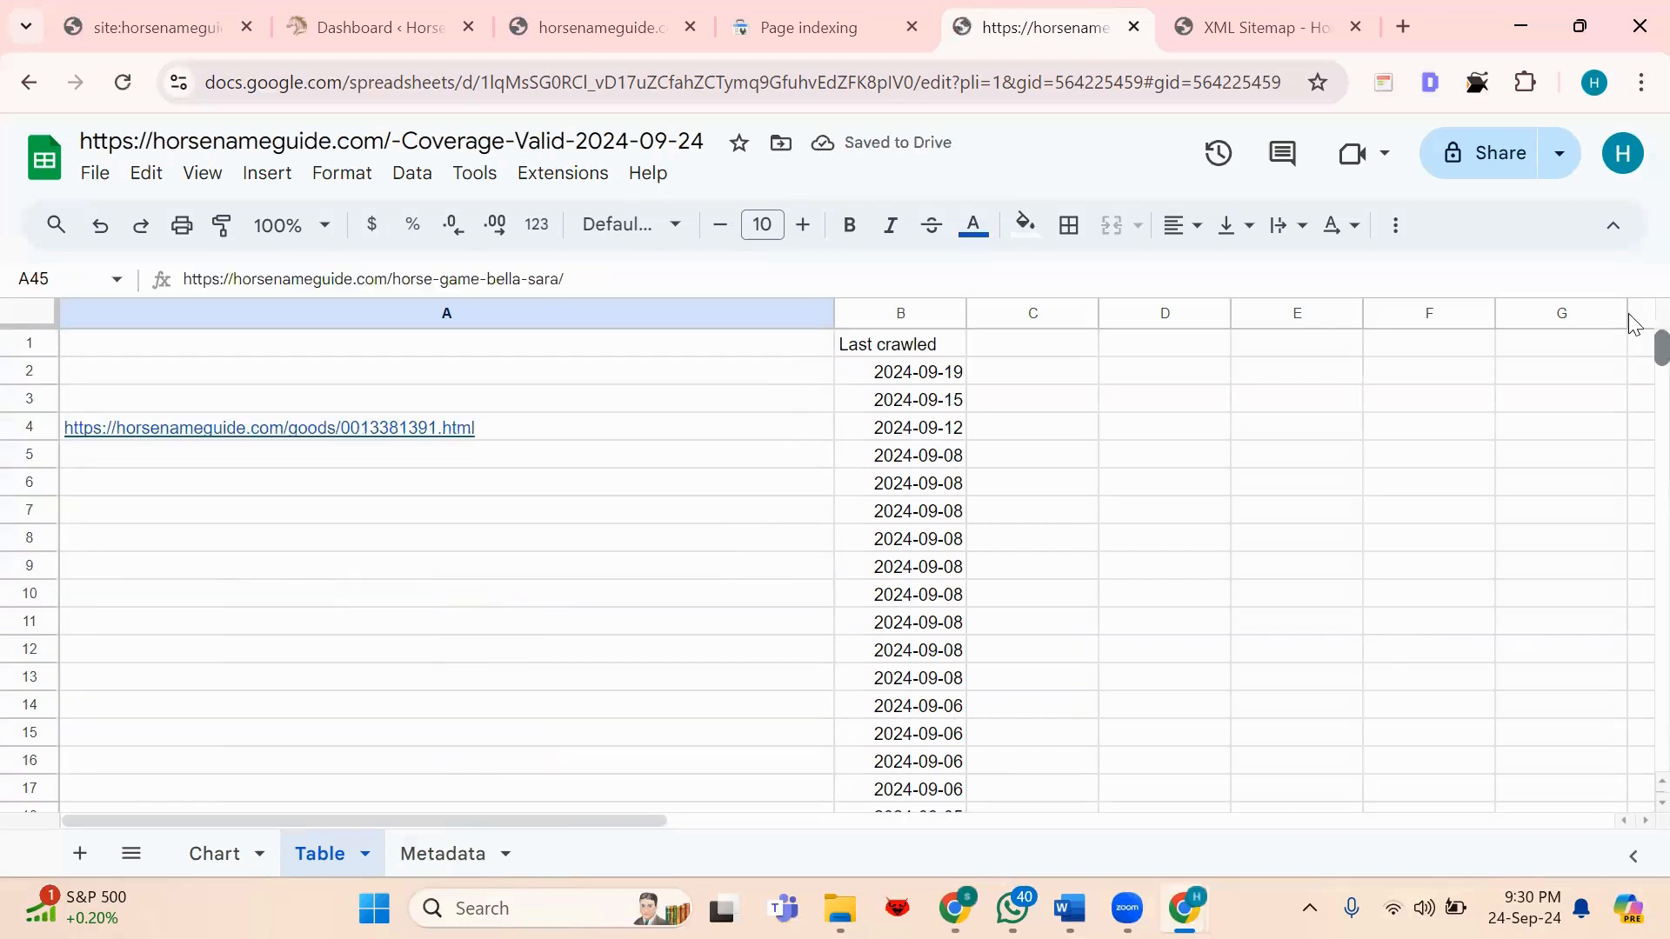
left_click(640, 439)
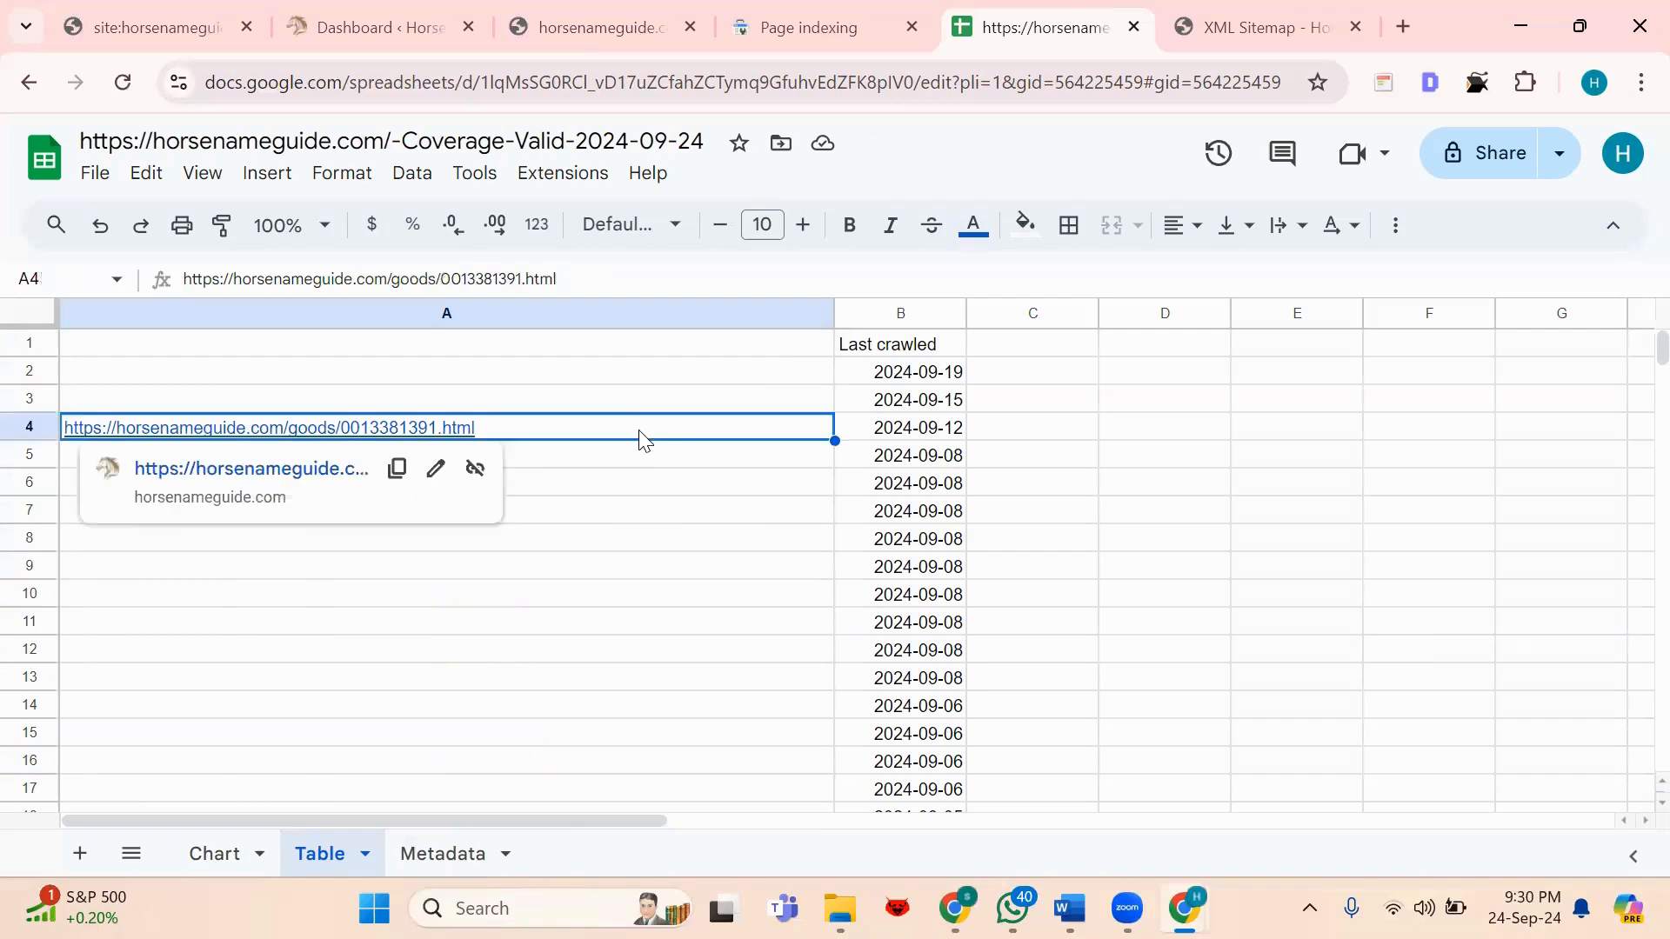
key("ctrl+c")
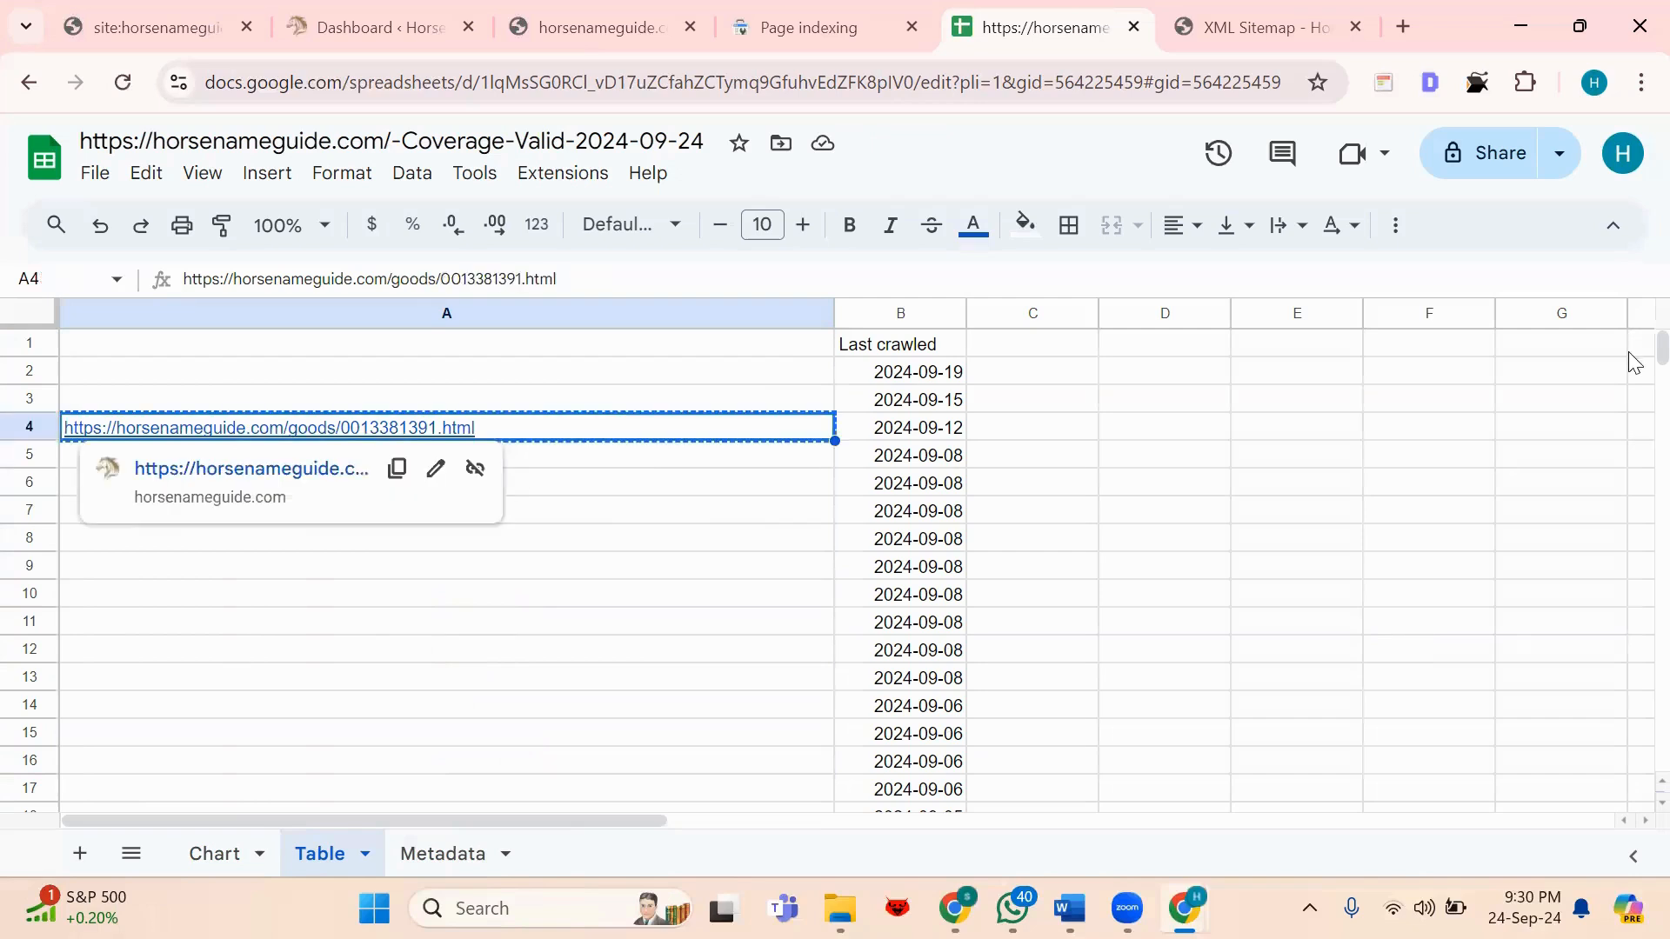
scroll(617, 502, "down", 10)
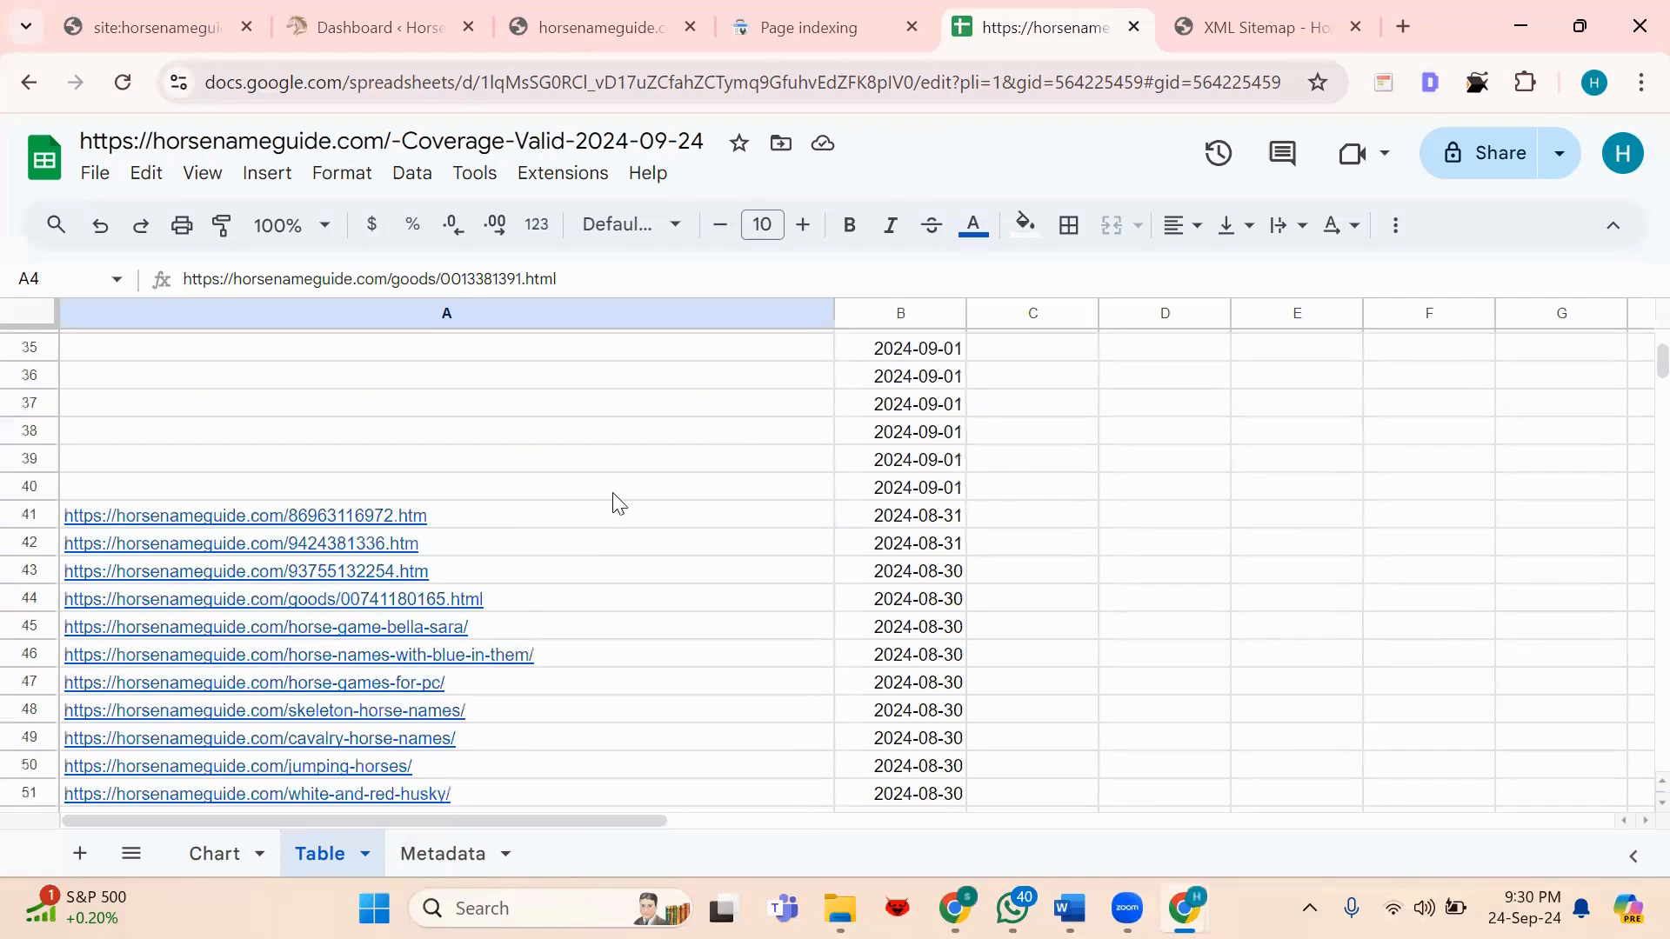
left_click(618, 496)
key("ctrl+v")
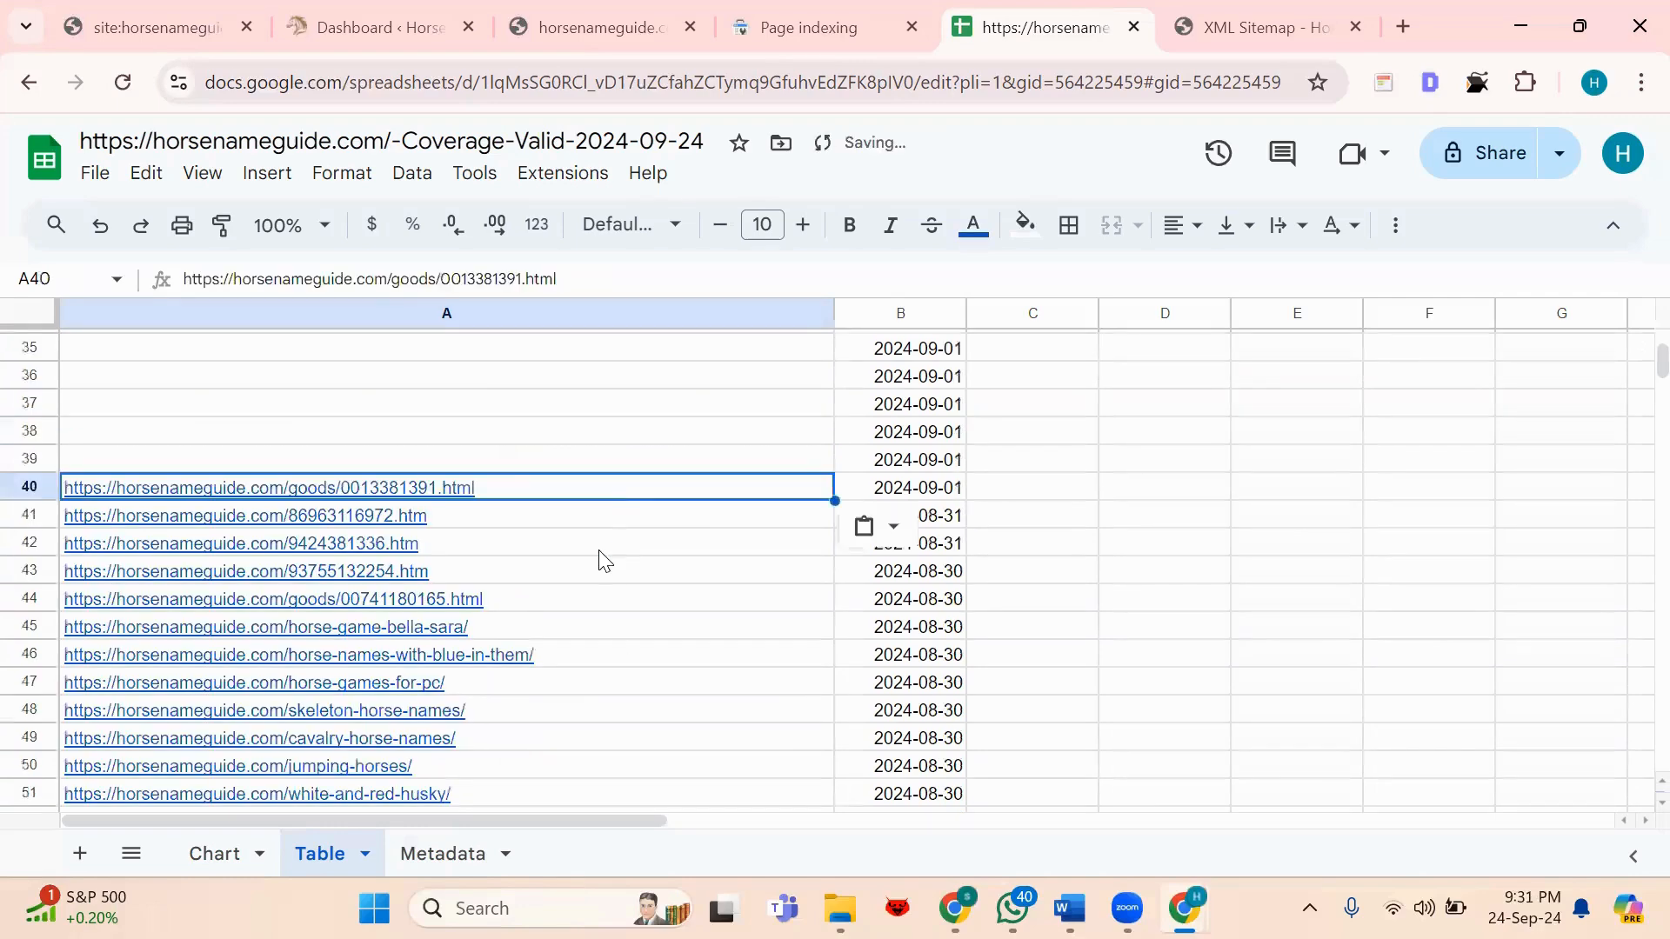
Step: Clear the normal page URLs from A45:A54
left_click(600, 552)
left_click(612, 648)
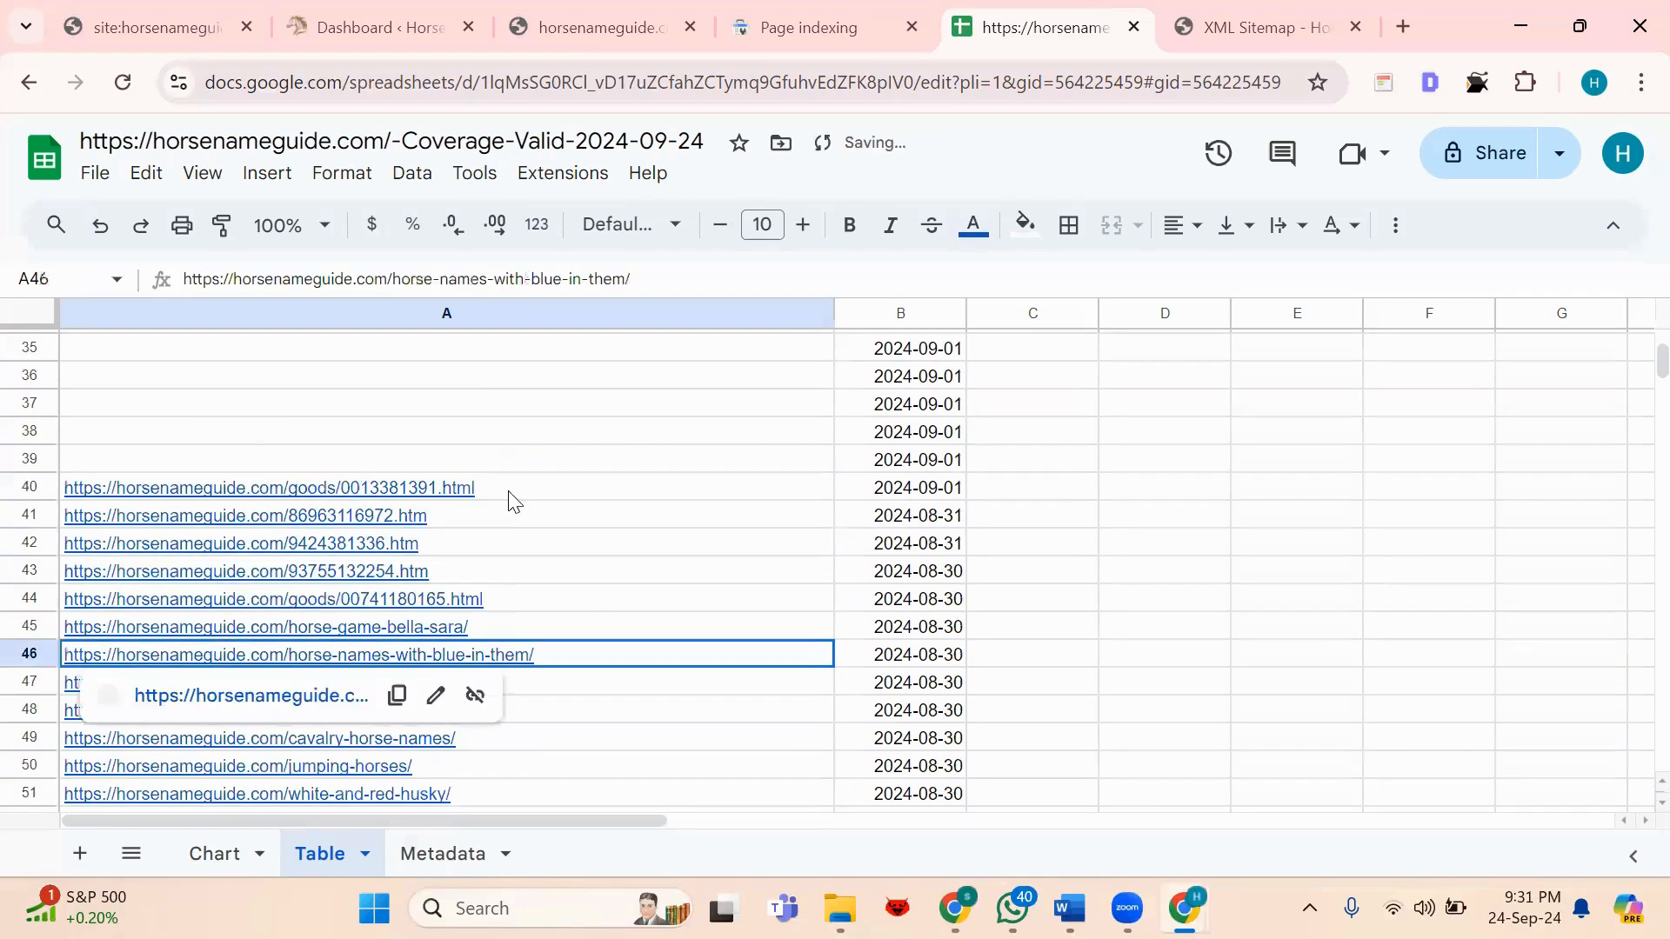
left_click(505, 623)
left_click_drag(508, 630, 525, 688)
left_click(534, 748, "shift")
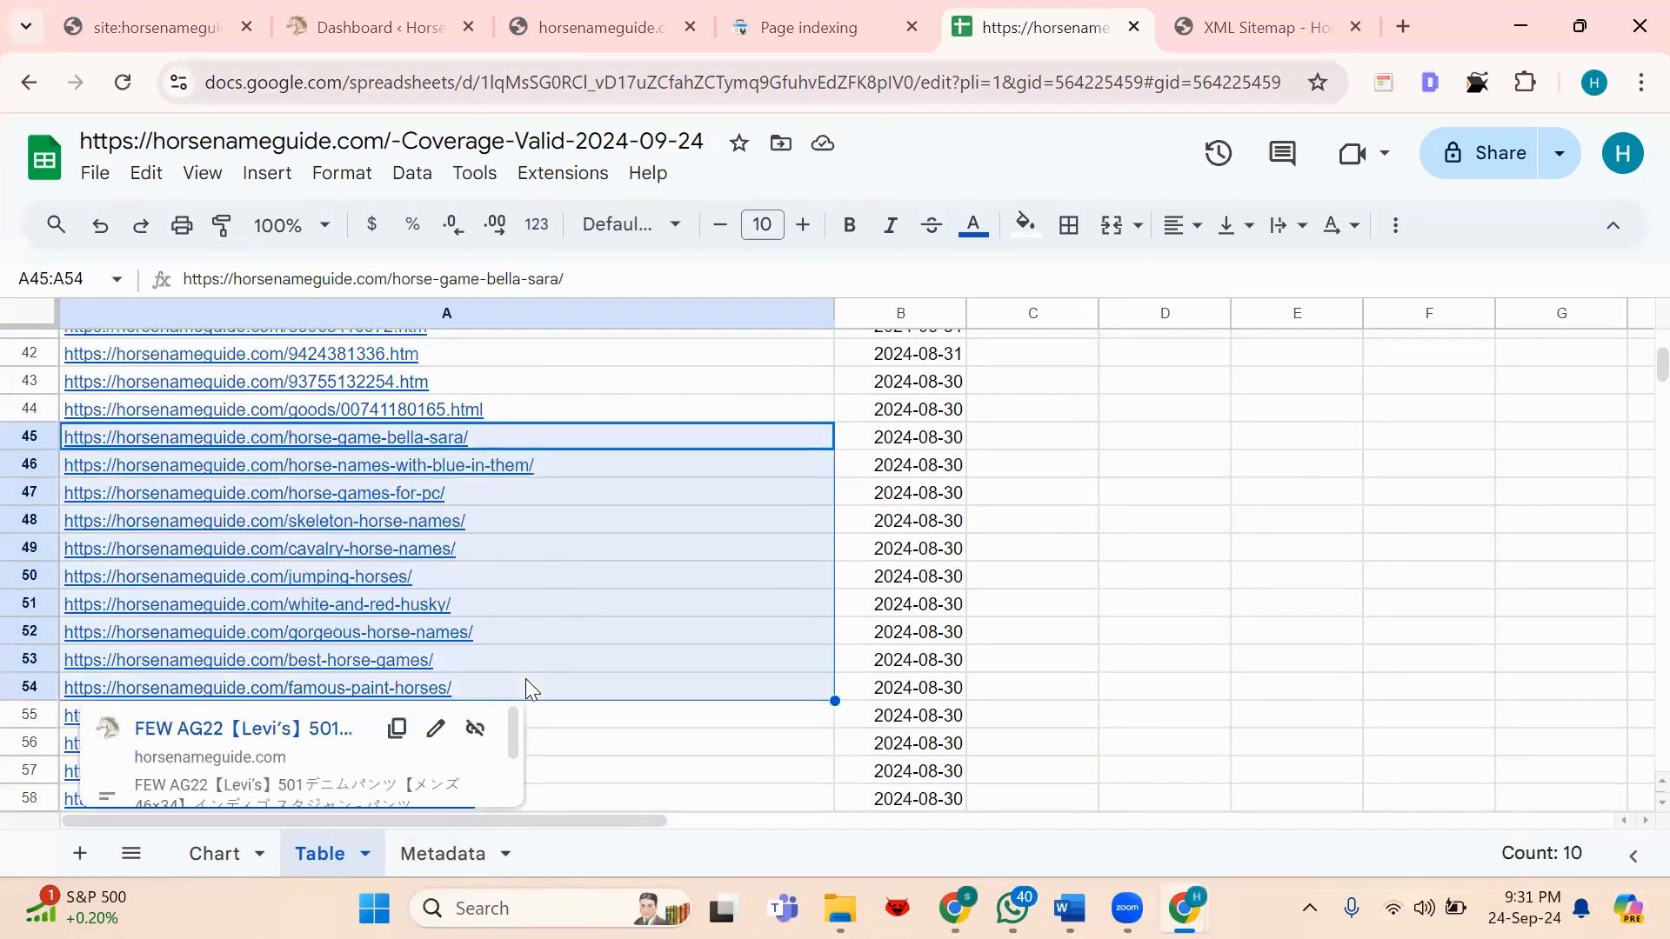
key("Delete")
Step: Copy the five spam URLs in A40:A44
left_click(661, 748)
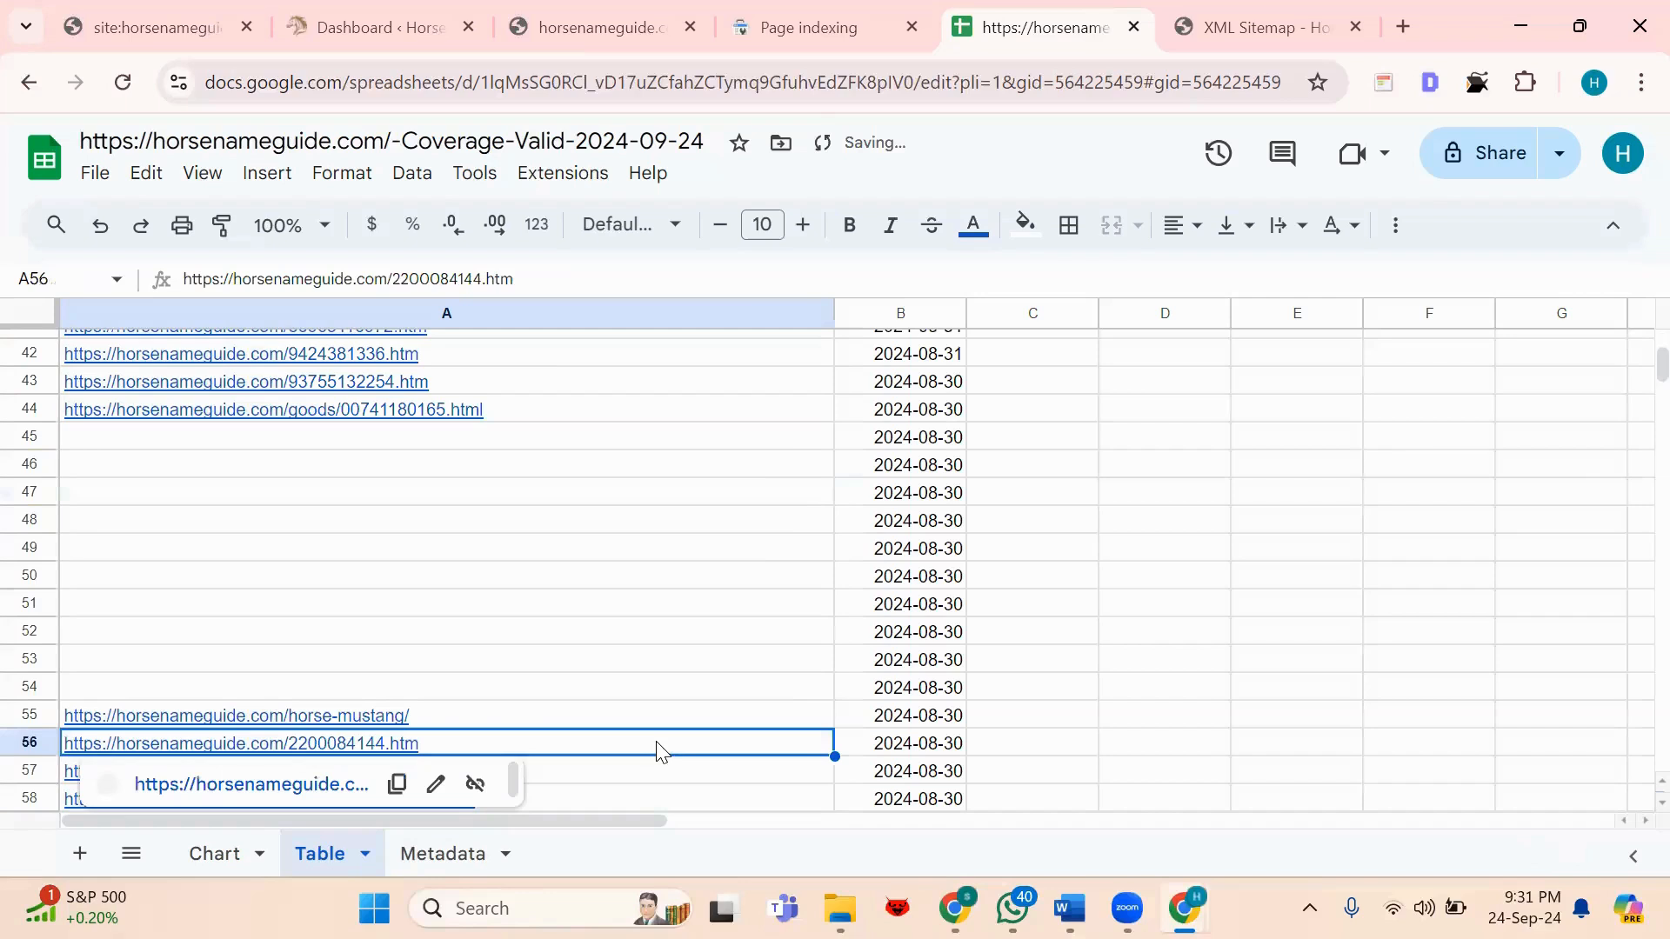
left_click_drag(494, 419, 353, 519)
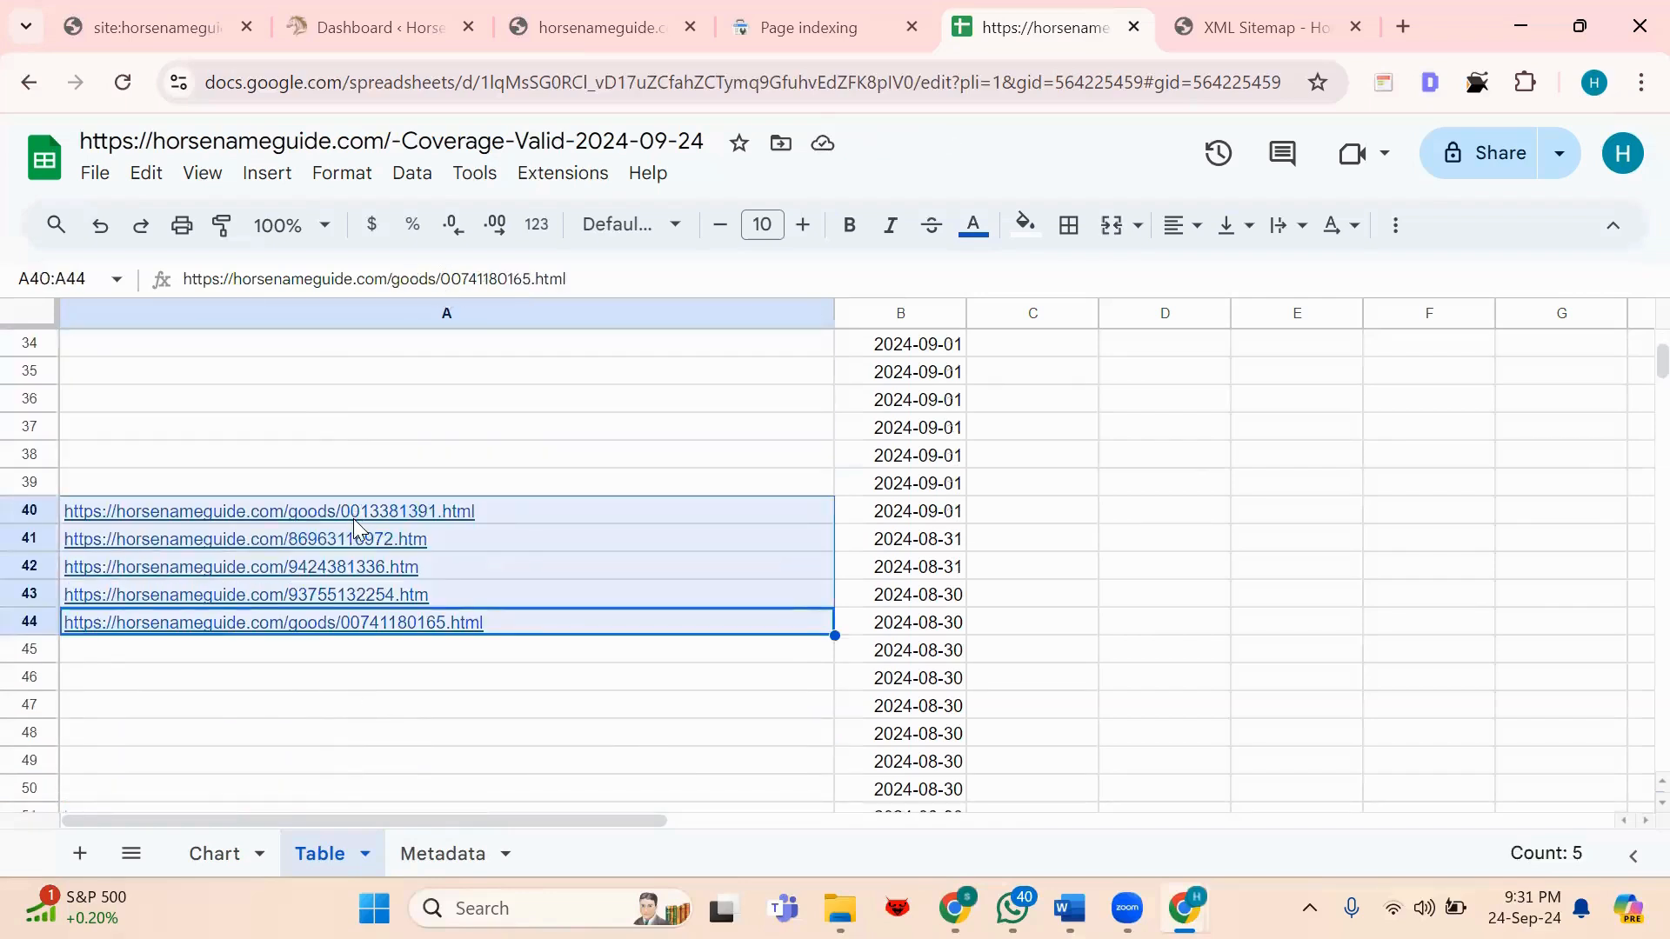
key("ctrl+c")
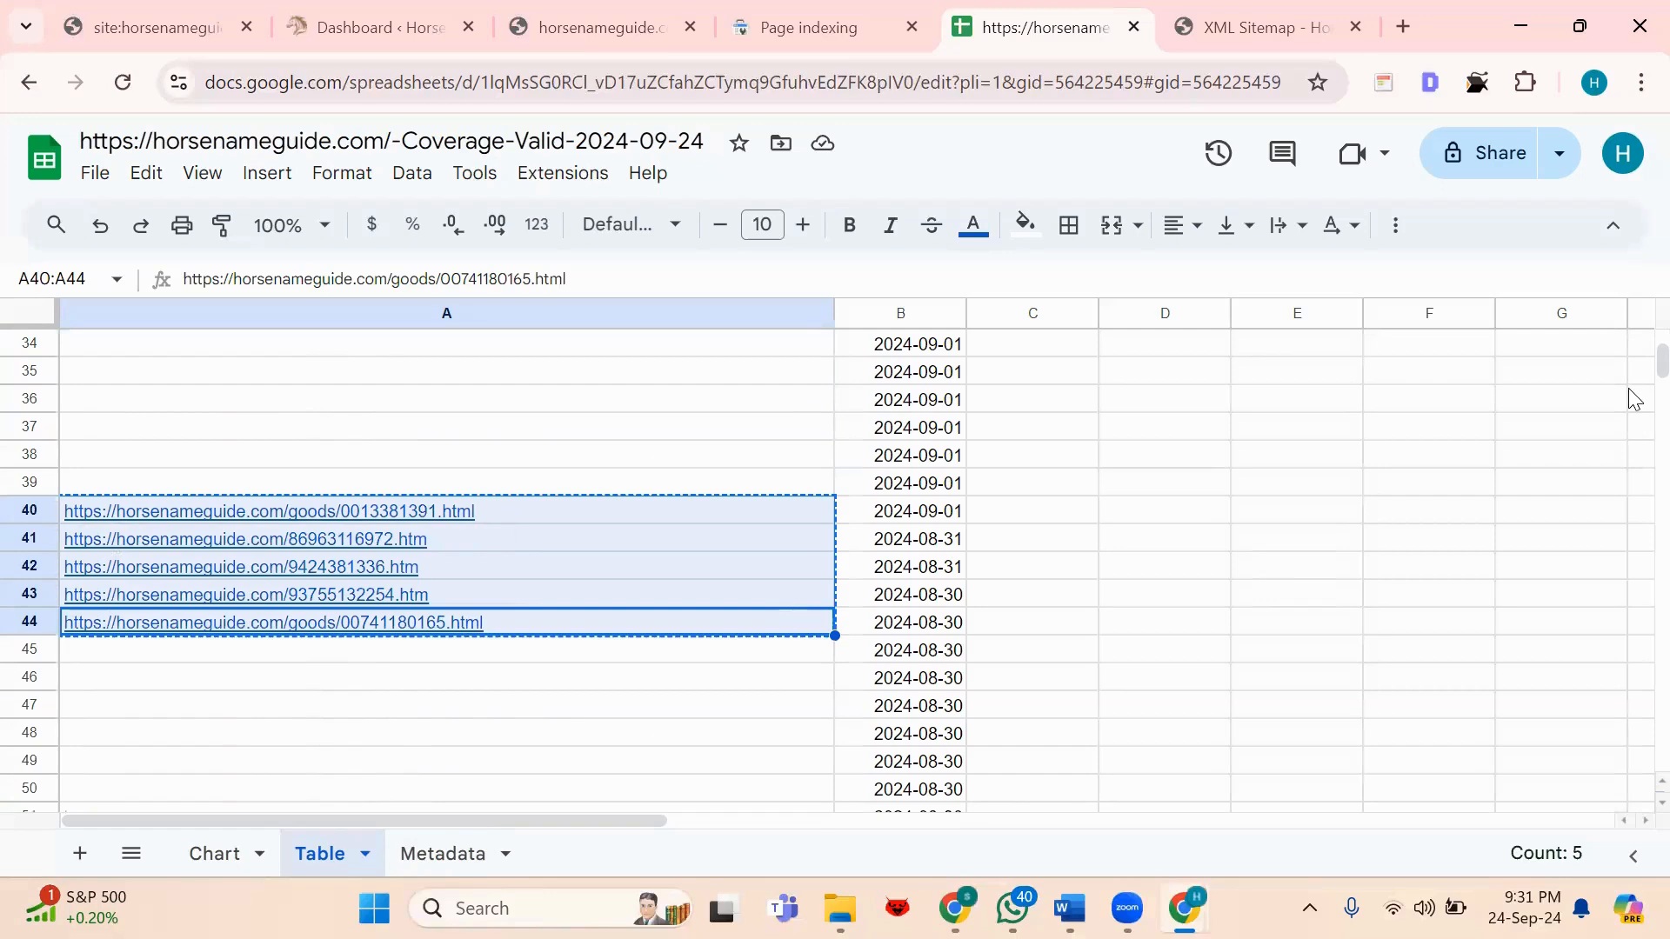
scroll(1634, 365, "down", 20)
scroll(1634, 364, "up", 20)
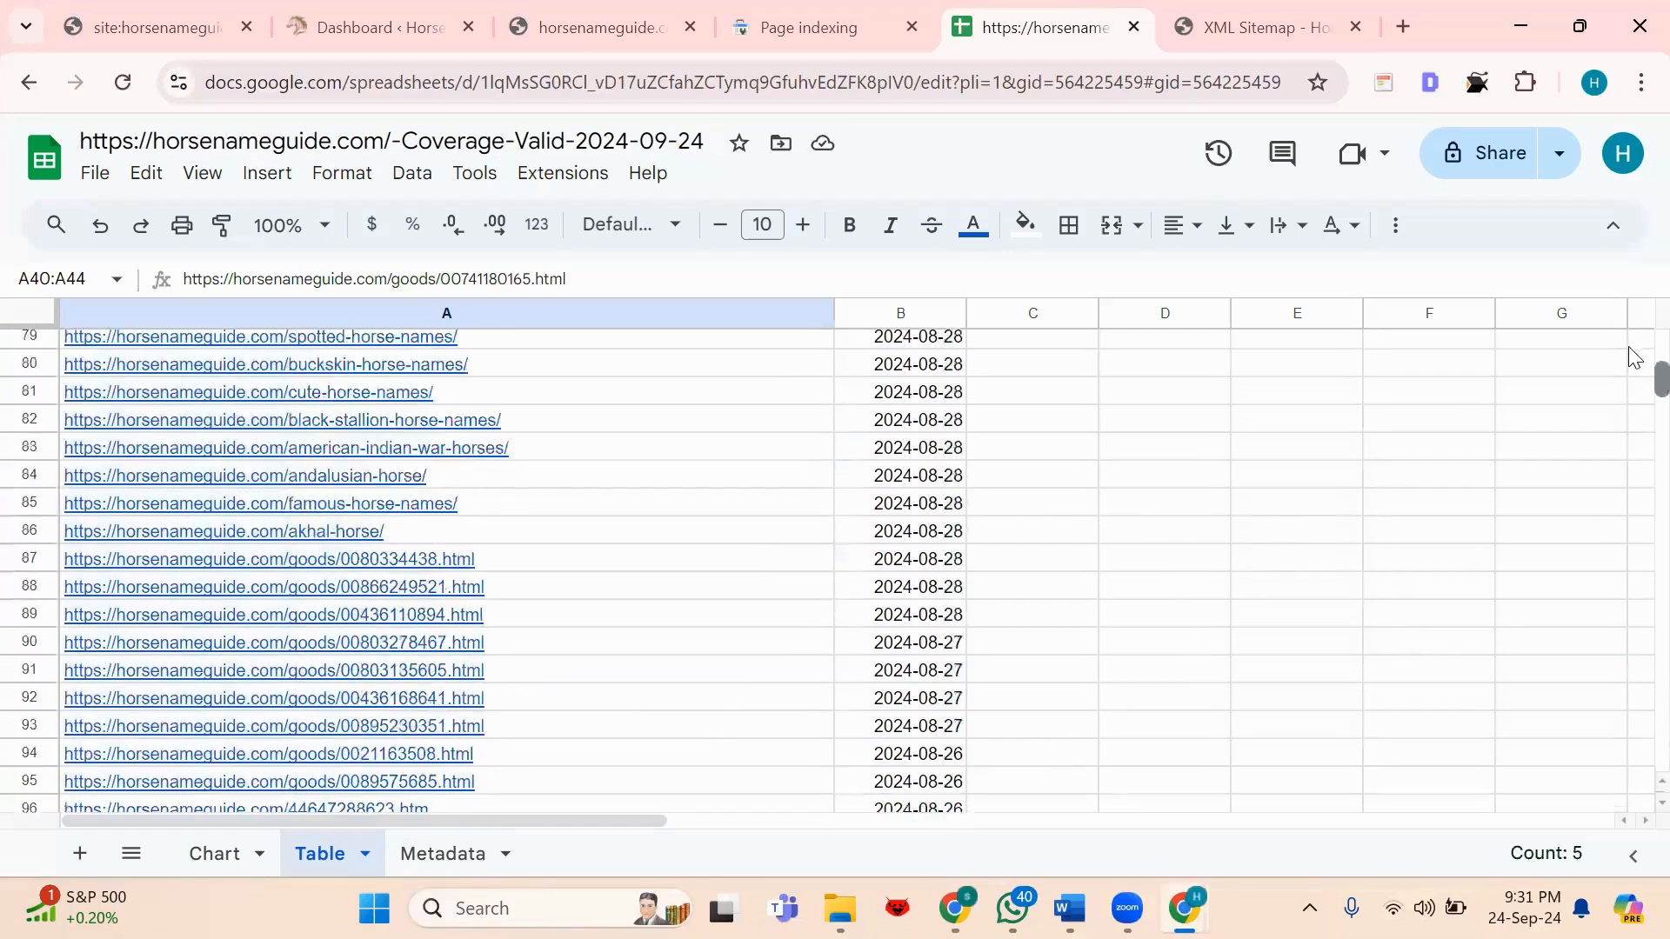
scroll(1636, 365, "down", 10)
left_click(751, 494)
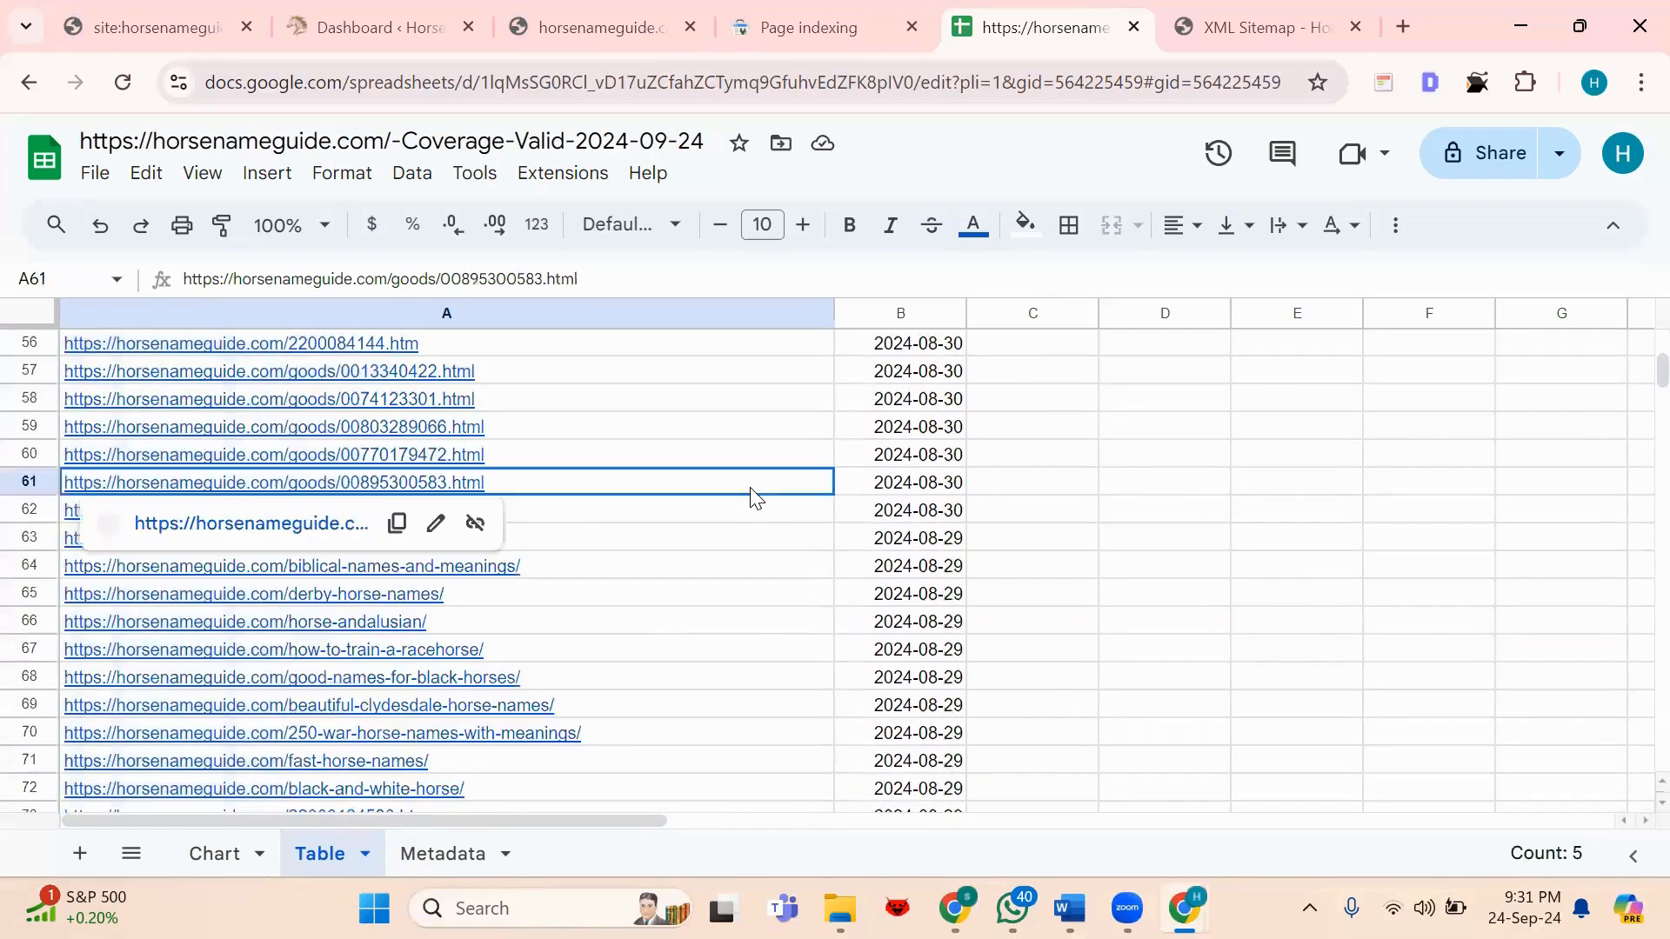
key("Up")
key("Up")
key("Up")
key("Up")
key("Up")
key("Up")
key("Up")
key("Up")
key("Up")
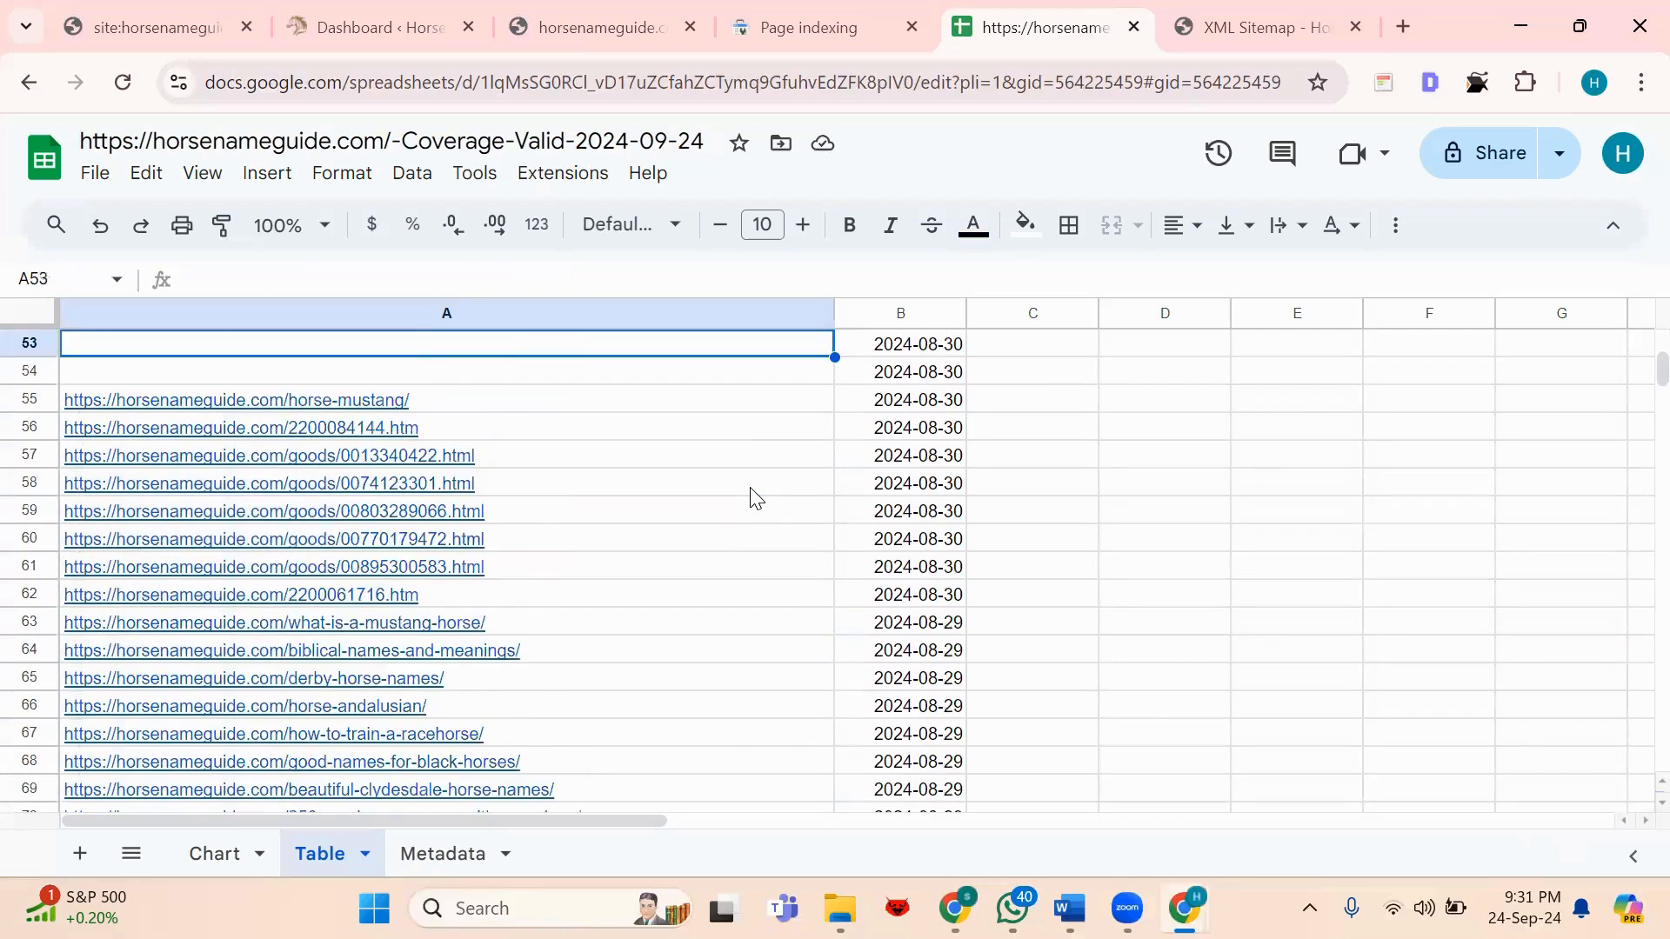
Step: Replace the horse-mustang URL with the spam URLs in rows 51–55 and clear article rows 63–72
left_click(423, 435)
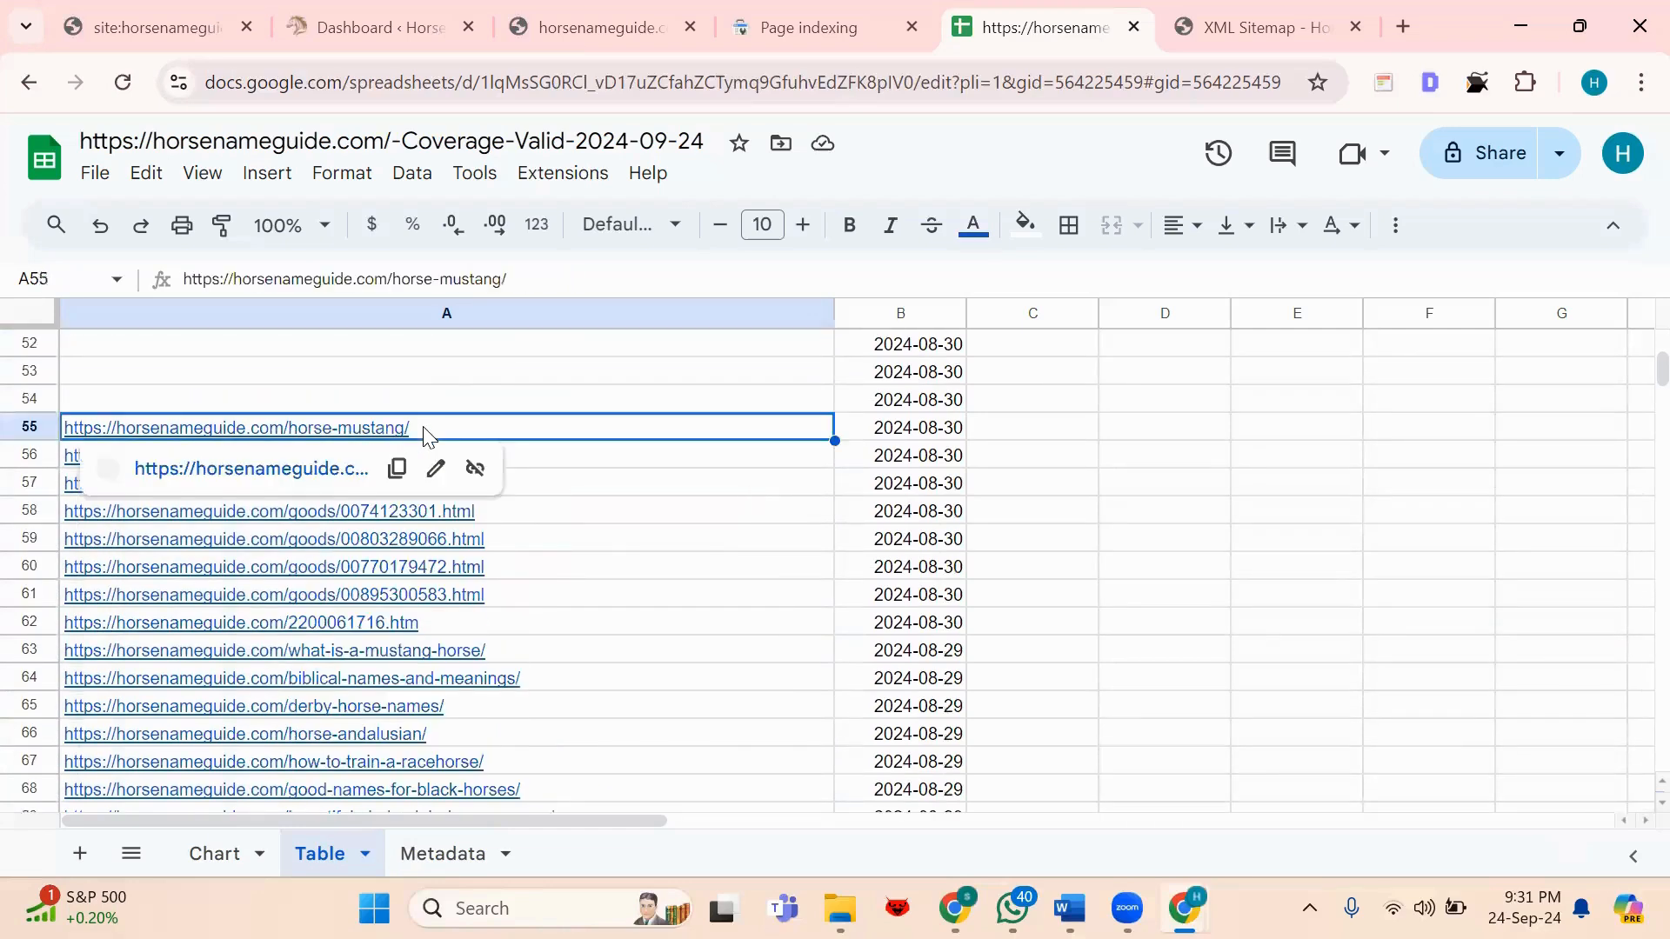
key("Delete")
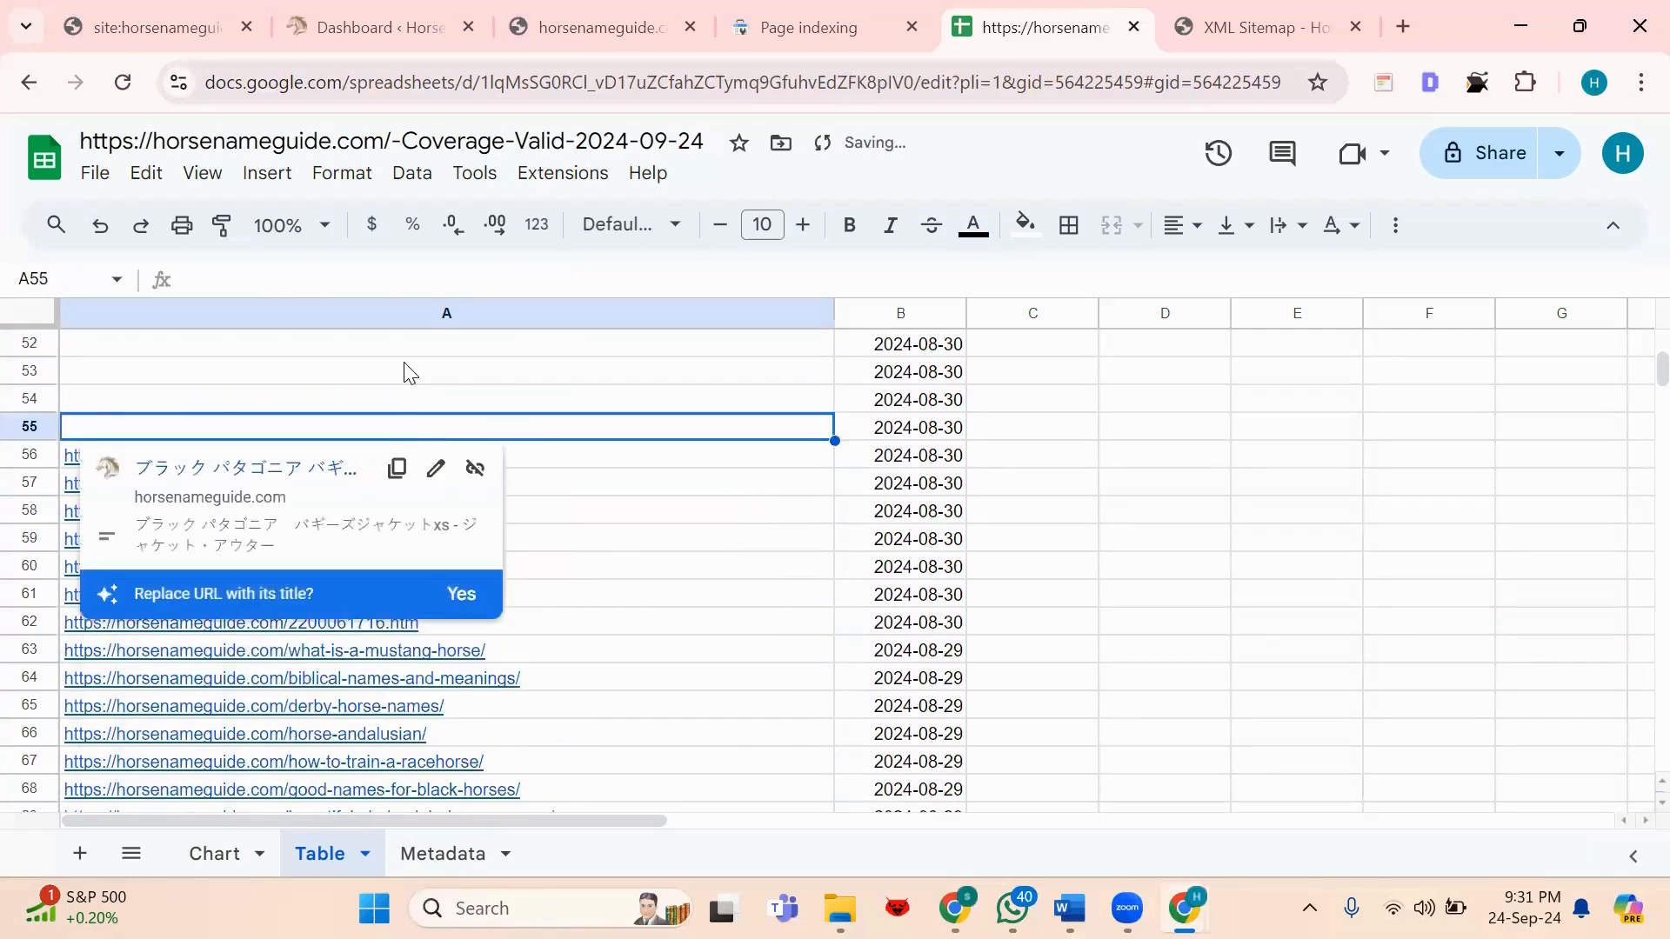
left_click_drag(407, 373, 374, 429)
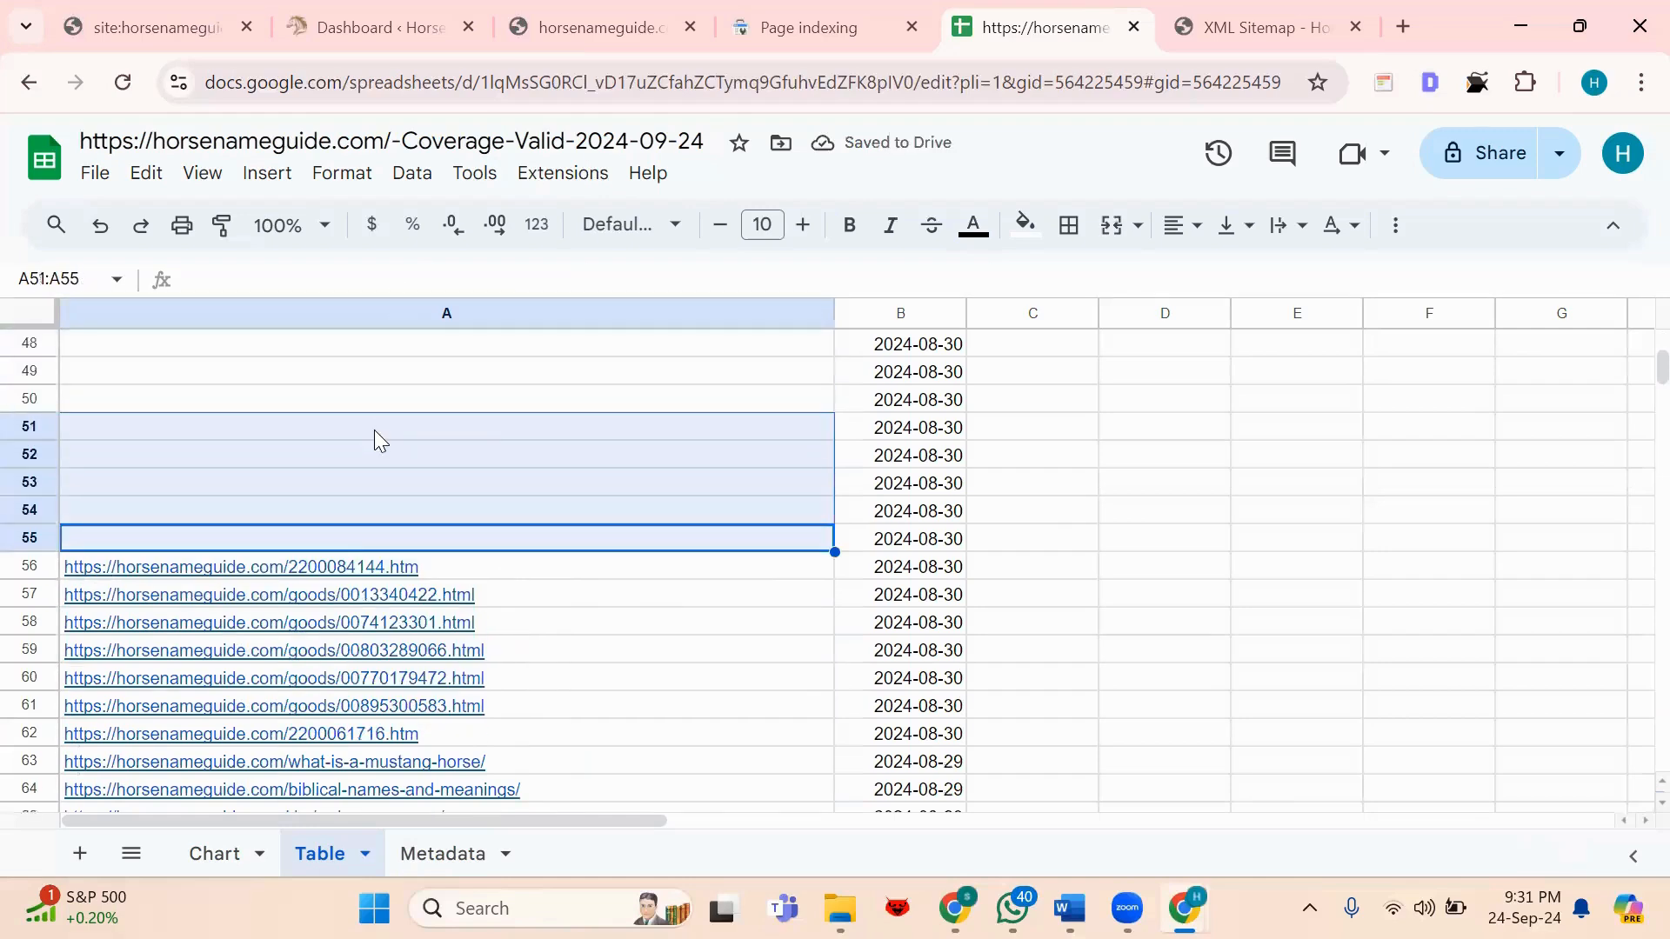
key("ctrl+v")
left_click(652, 600)
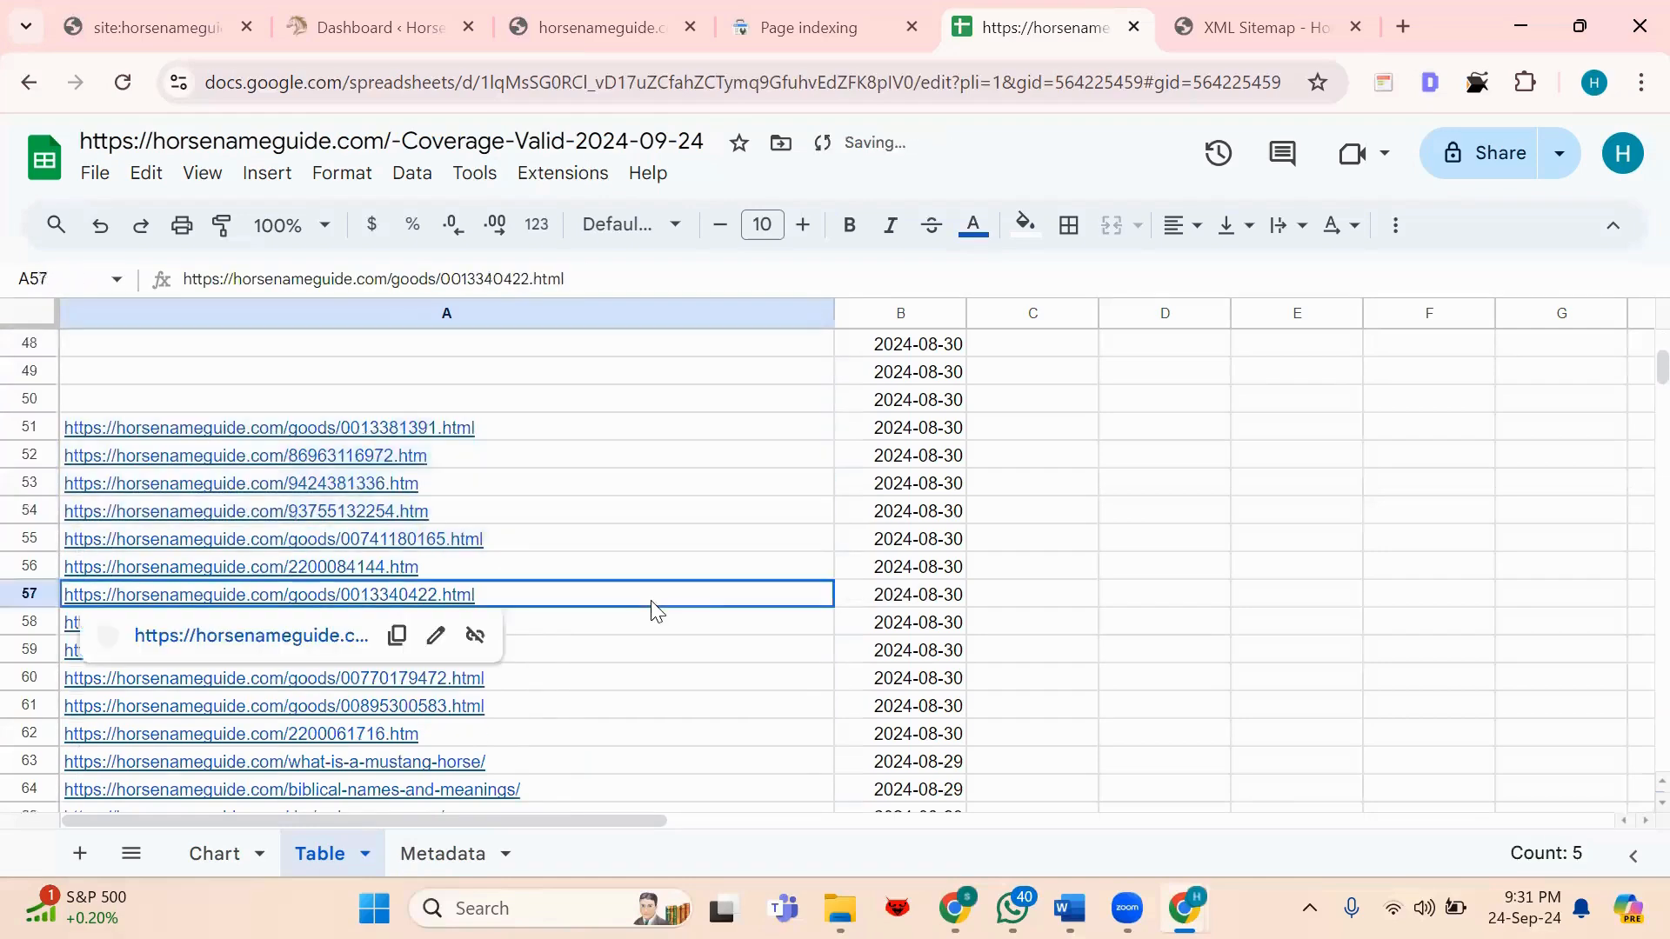
left_click_drag(525, 767, 571, 734)
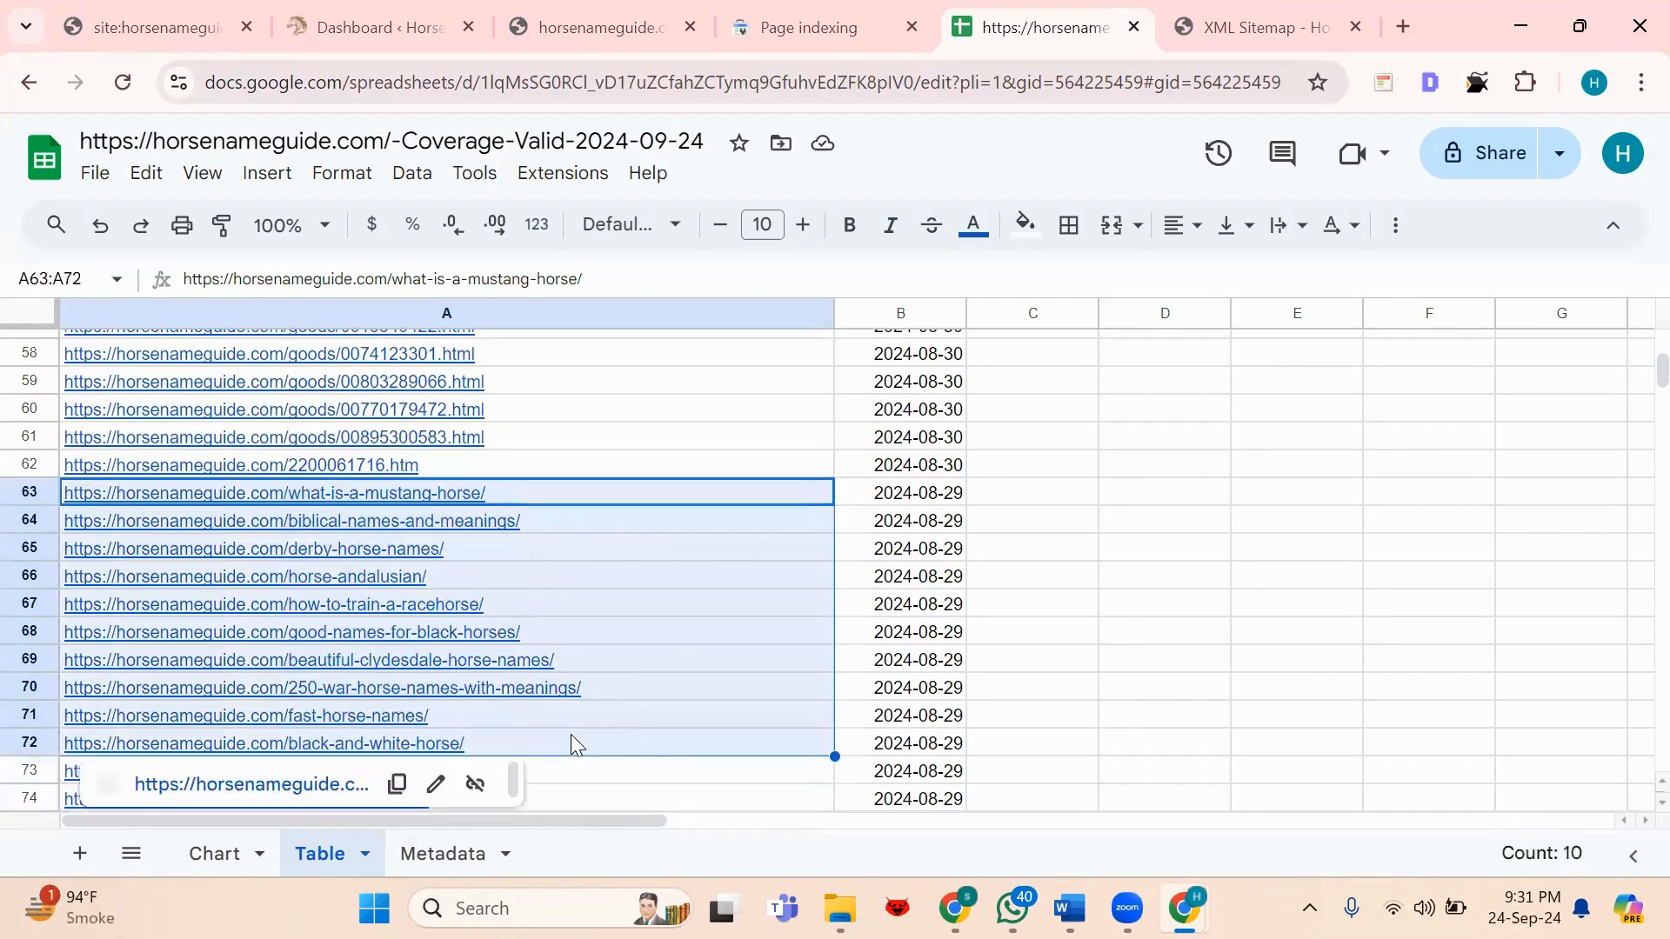
key("Delete")
Step: Move the nine spam URLs from rows 51–59 into rows 63–71
left_click(541, 437)
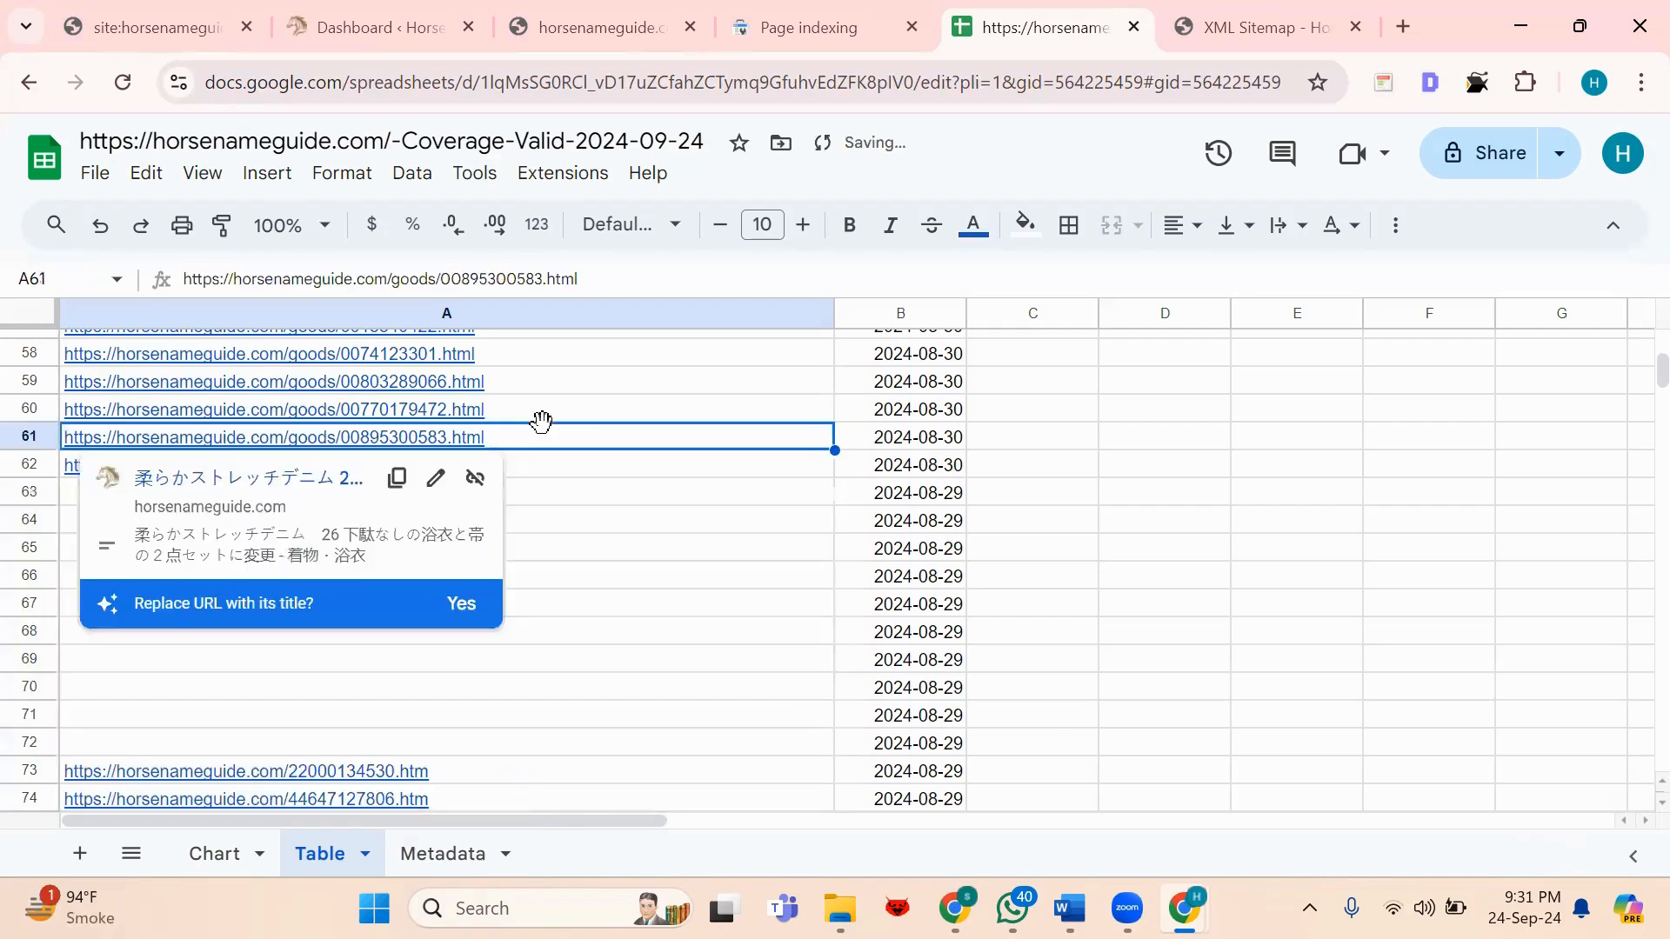
left_click(549, 396)
left_click_drag(550, 396, 506, 397)
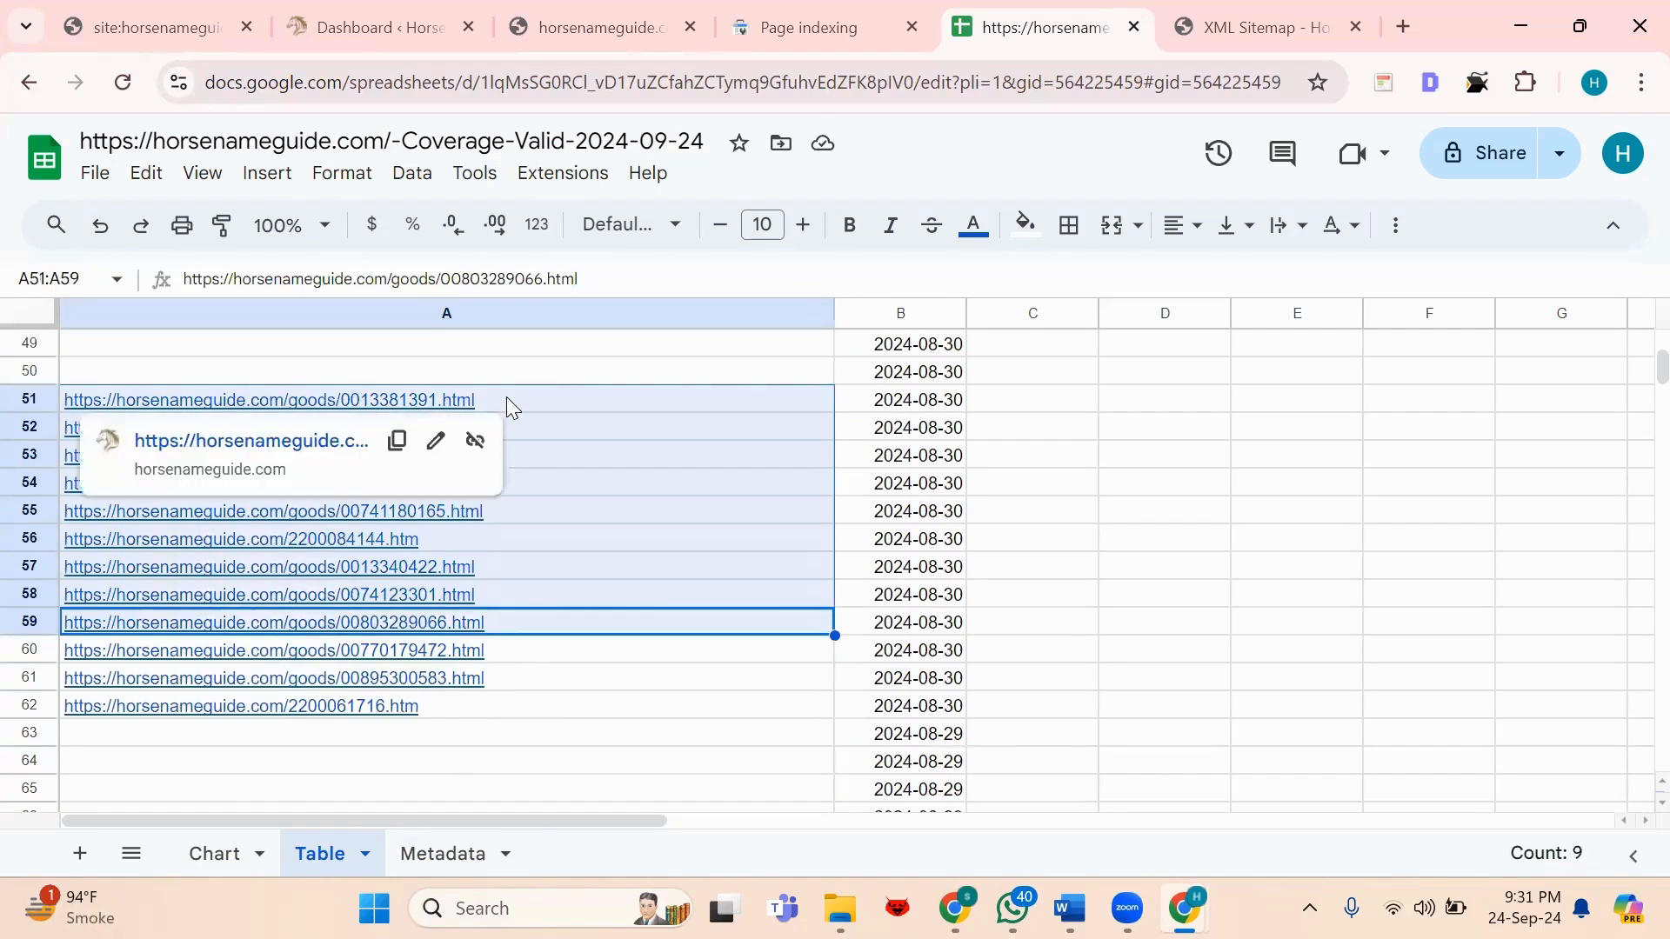
key("ctrl+c")
left_click_drag(466, 734, 506, 623)
key("ctrl+v")
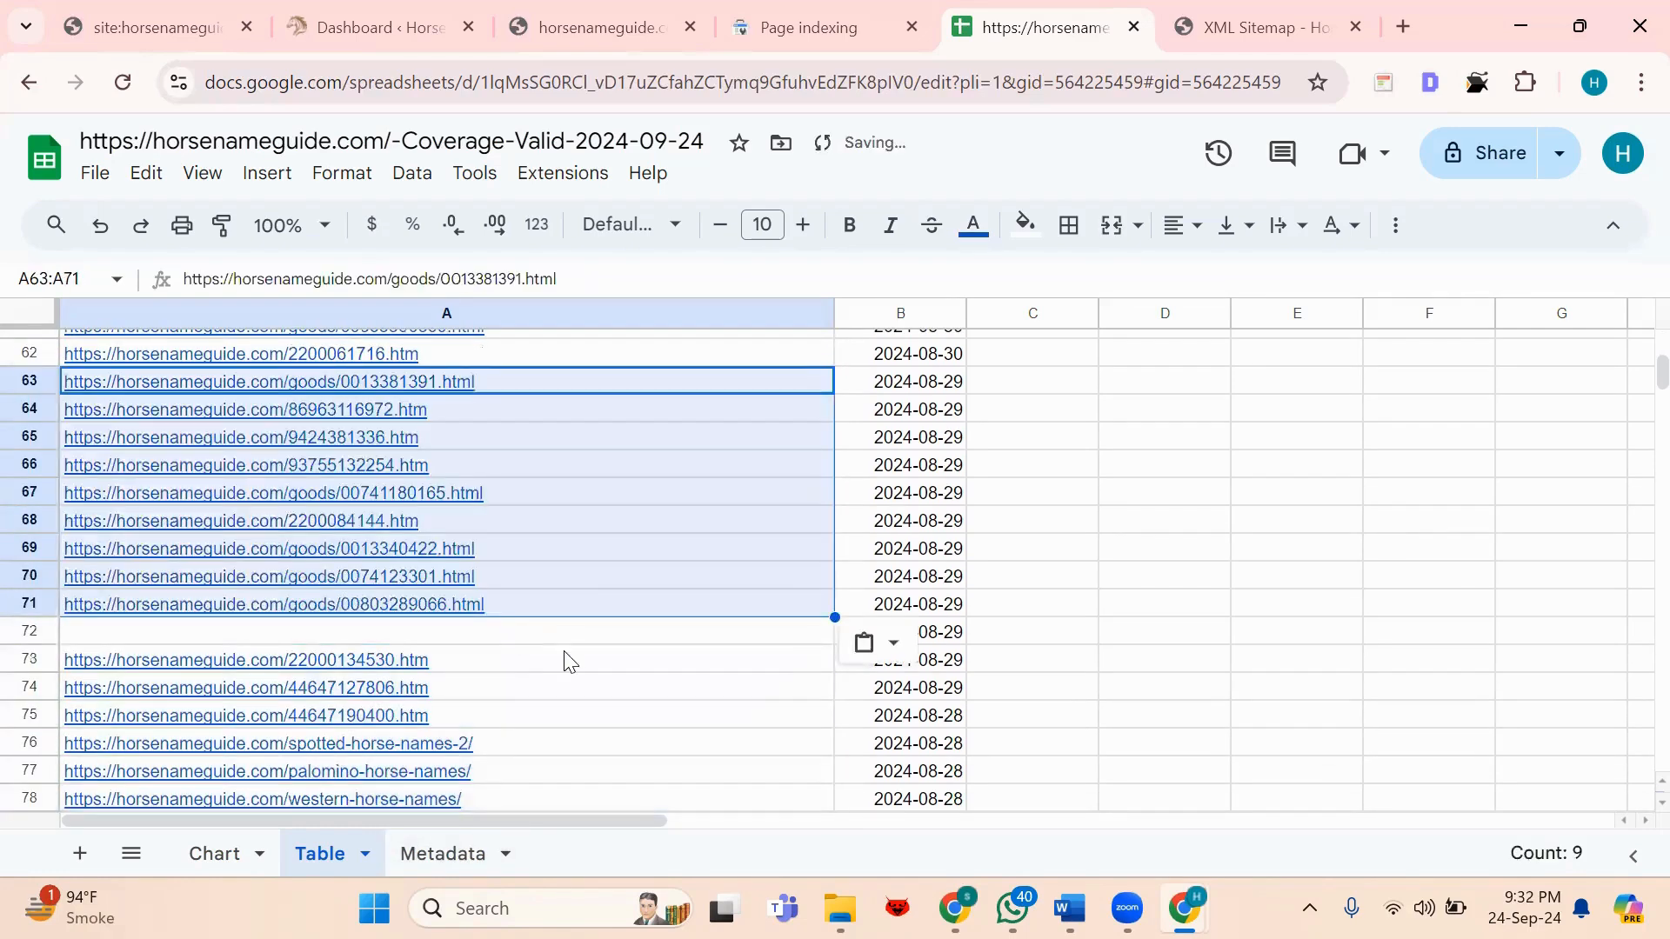
left_click(567, 661)
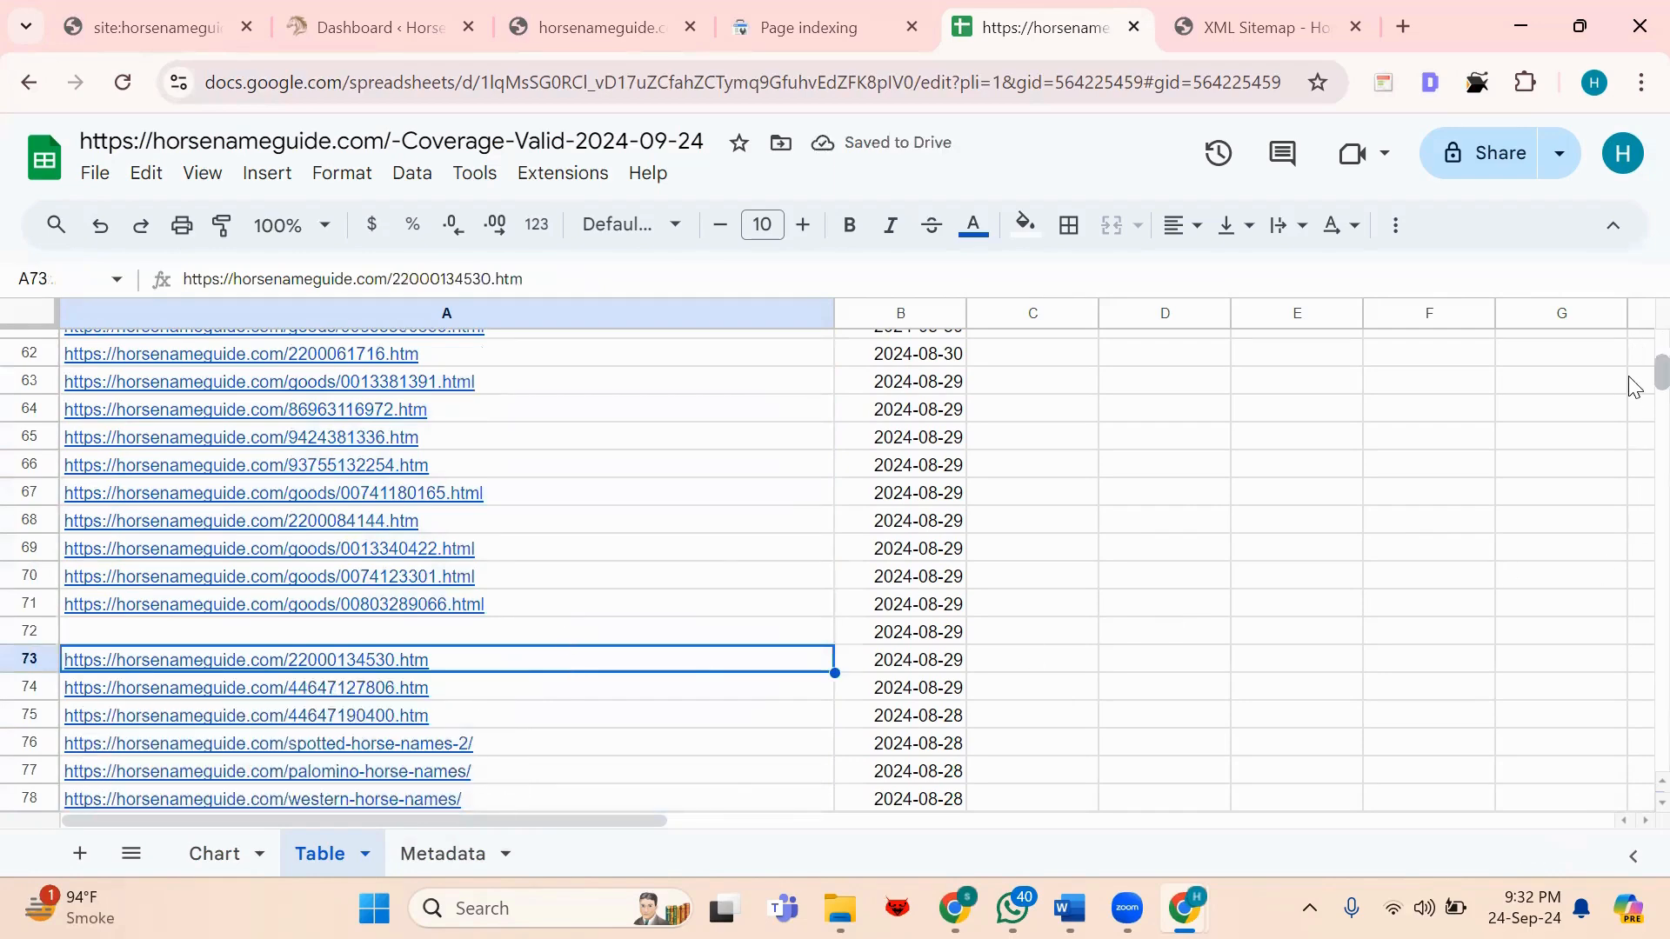
Step: Move the spam URL from row 60 into empty row 72
scroll(1632, 383, "up", 3)
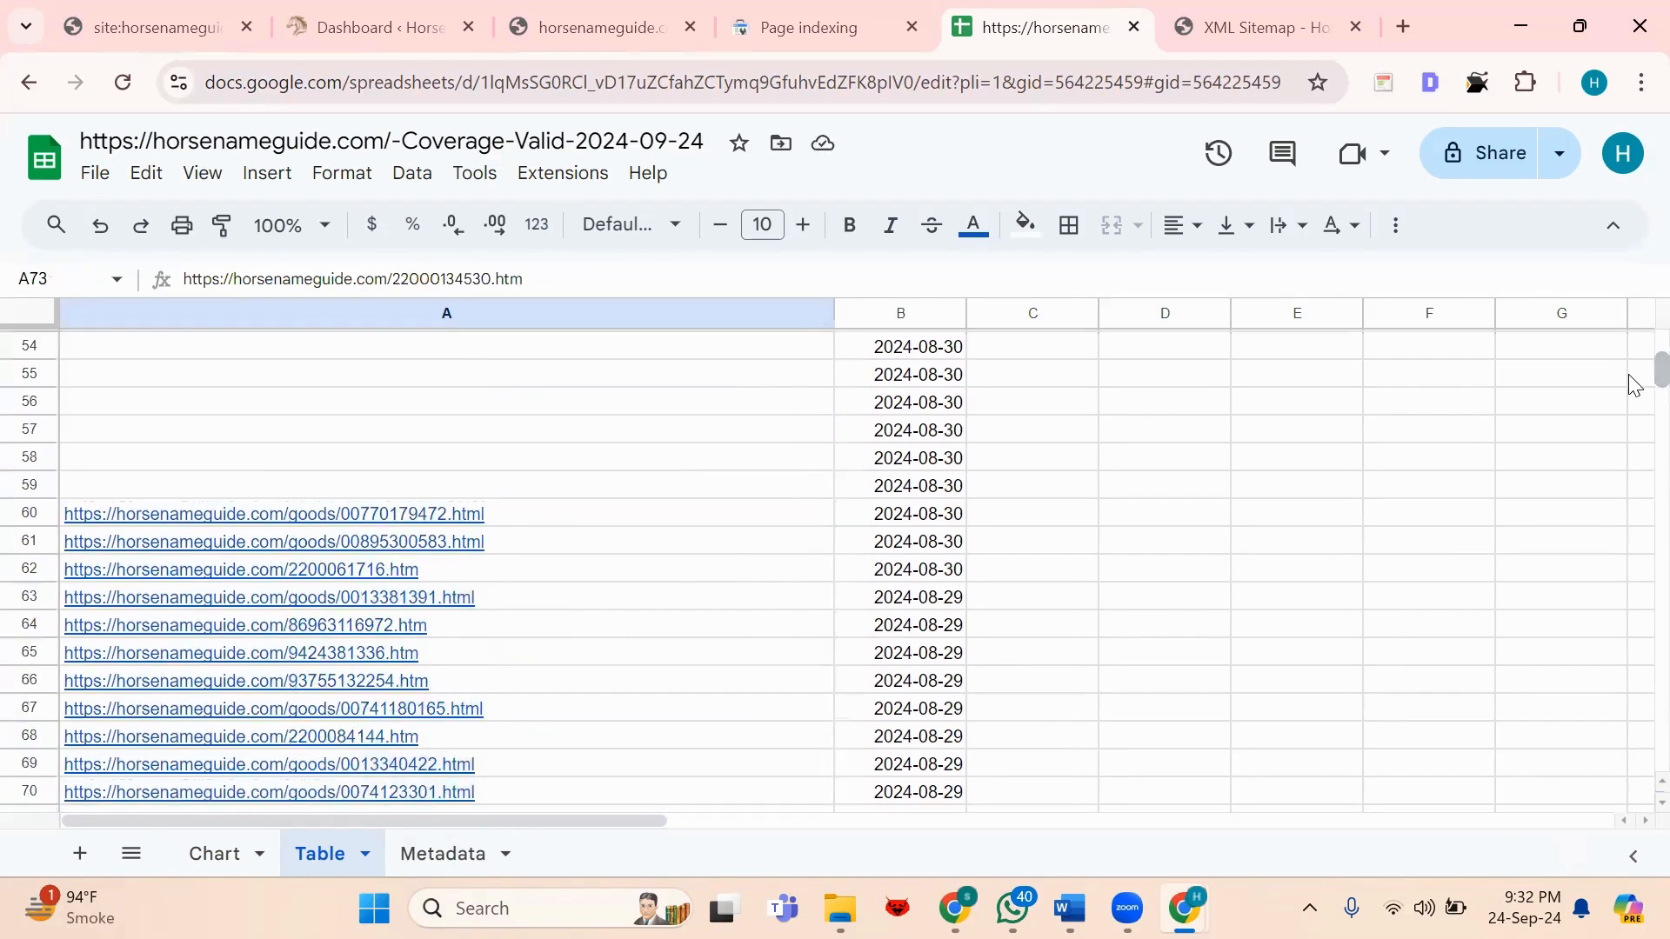
left_click(660, 520)
key("ctrl+c")
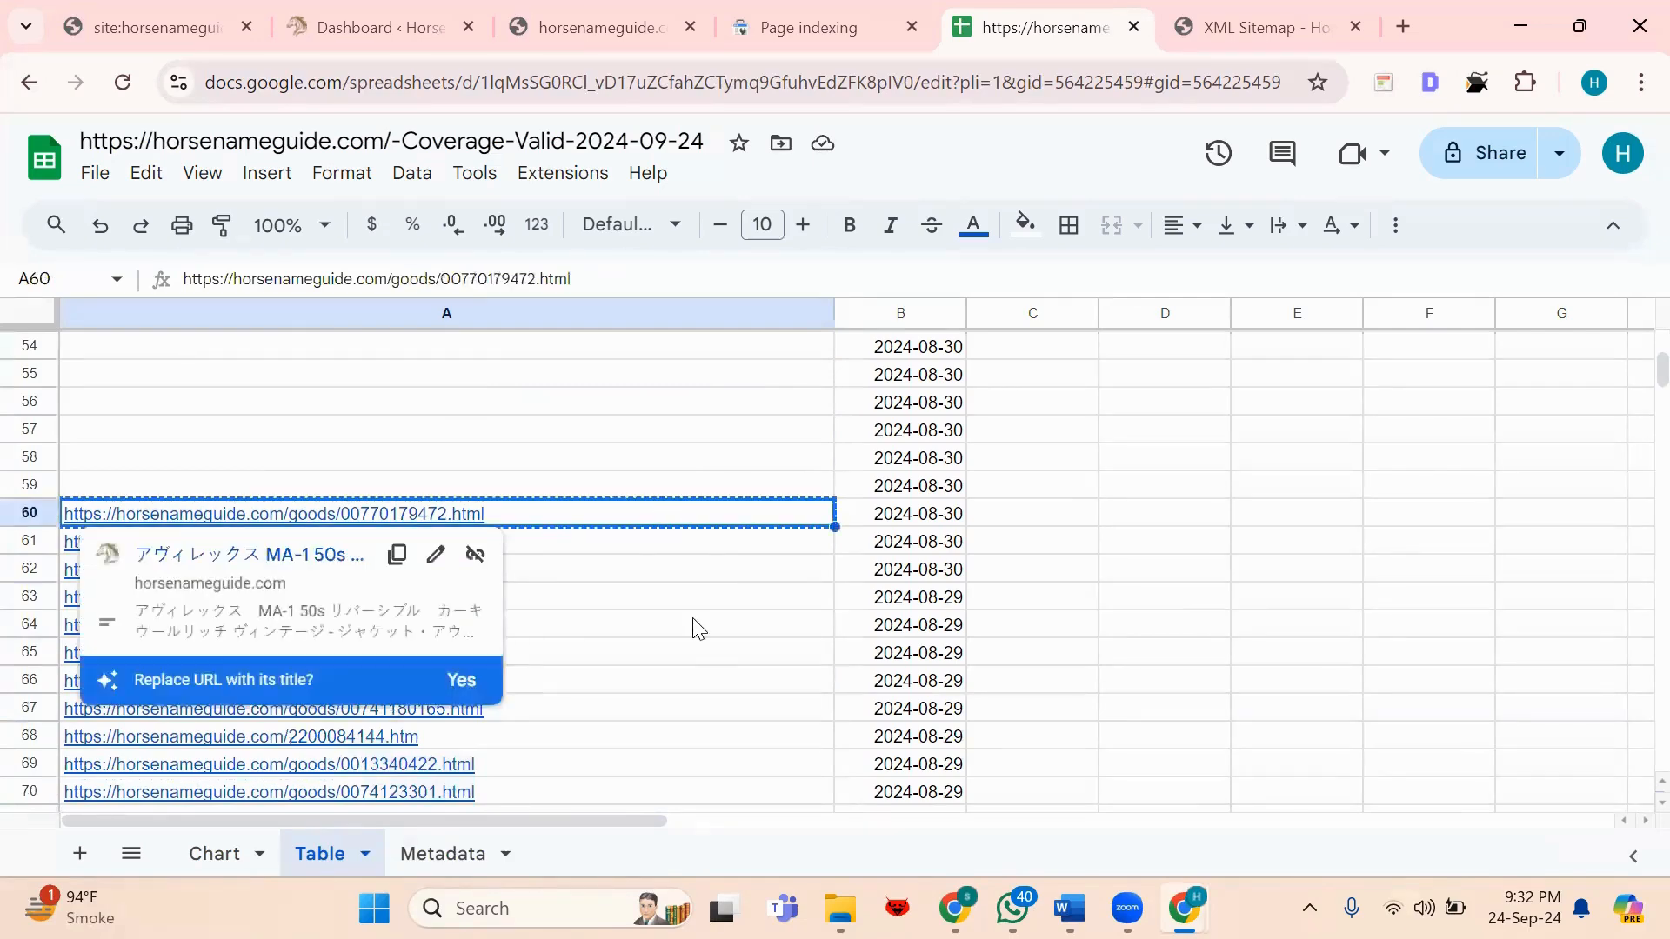
key("Down")
key("Down")
key("Down")
key("Down")
key("Down")
key("Down")
key("Down")
key("Down")
key("Down")
key("Down")
key("Down")
key("Down")
key("Down")
key("Down")
key("Down")
key("Down")
key("Down")
key("Down")
key("Down")
key("Down")
key("Down")
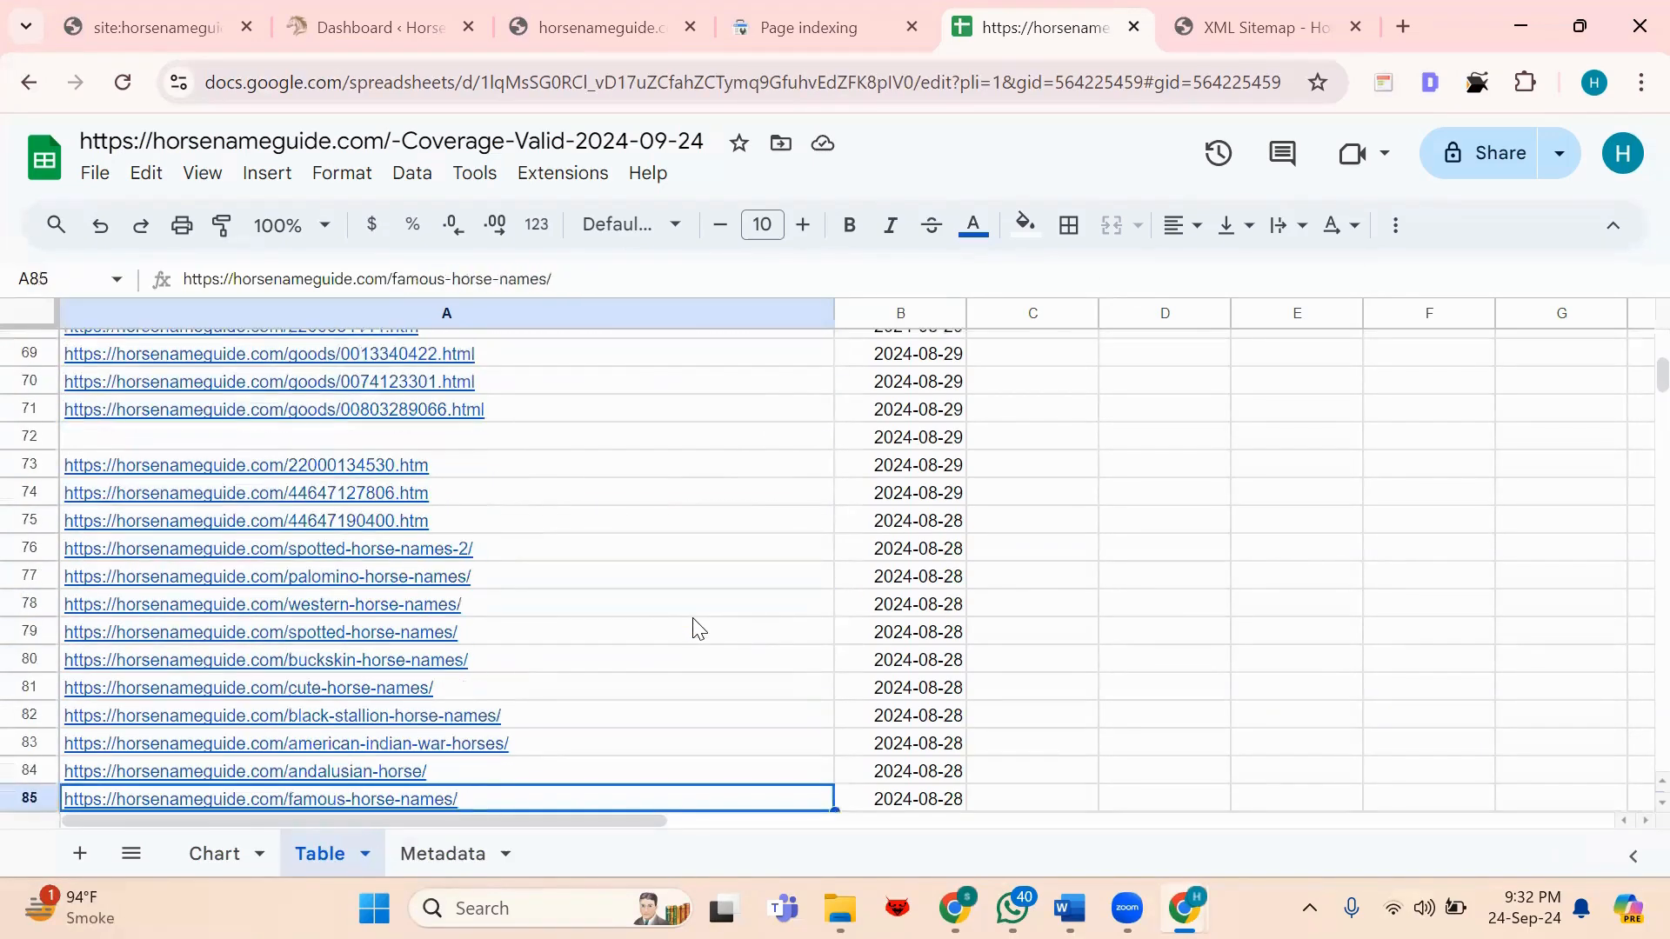
key("Up")
key("Up")
key("Up")
key("Up")
key("Up")
key("Up")
key("Up")
key("Up")
key("Up")
key("Up")
key("Up")
key("Up")
key("Up")
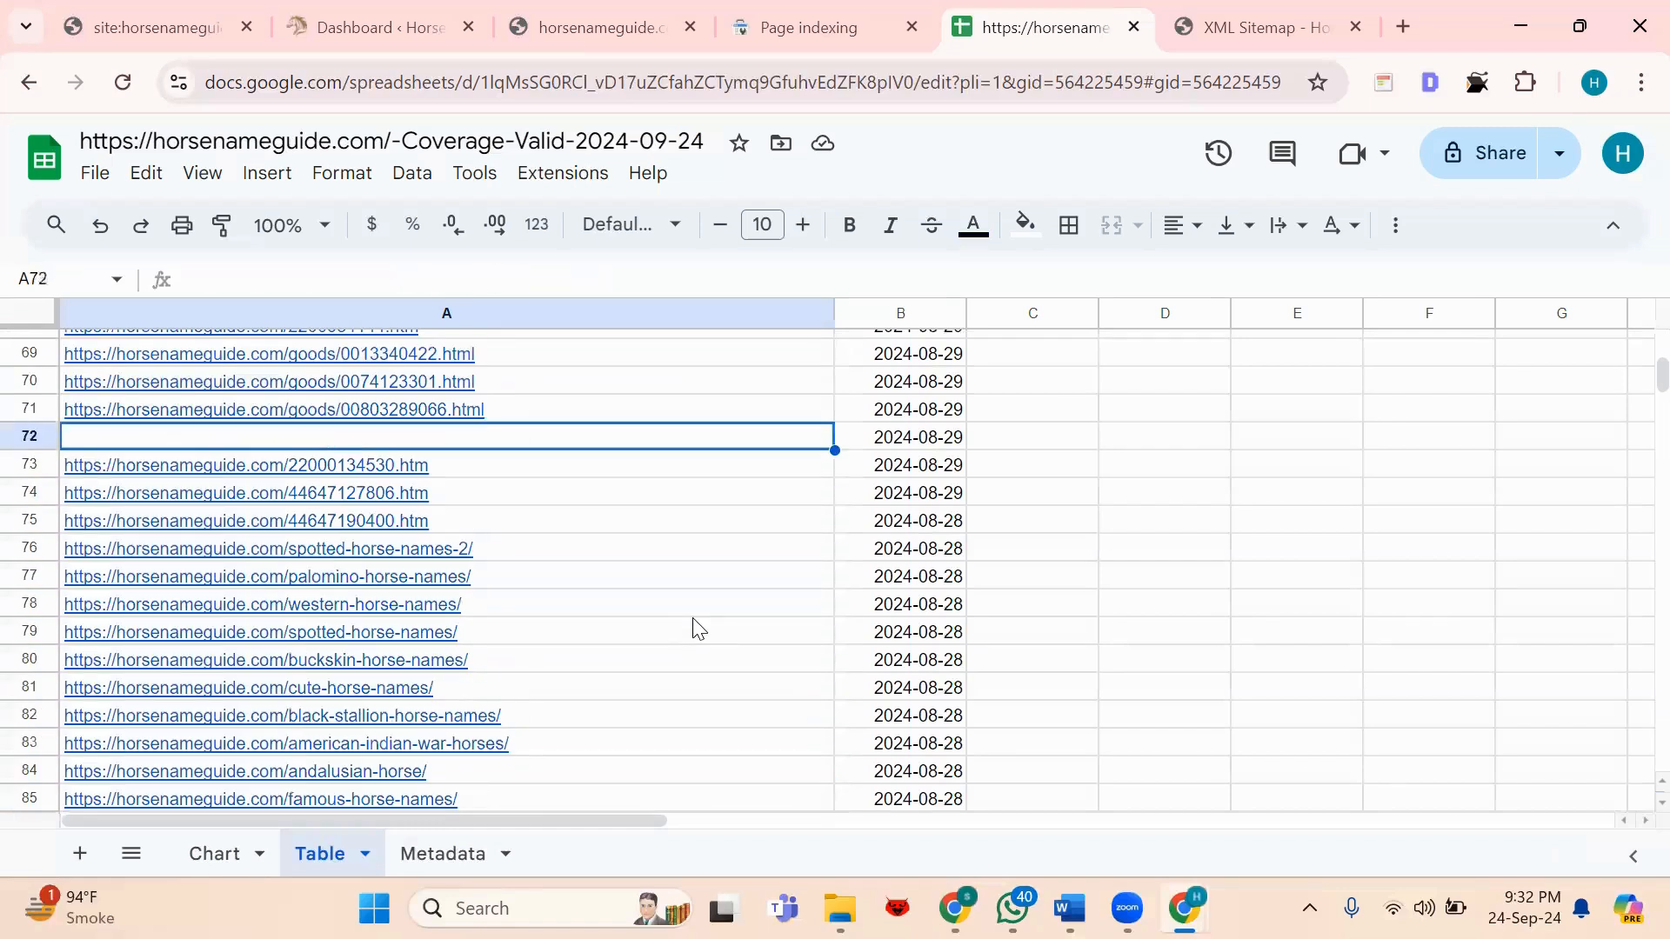
key("ctrl+v")
Step: Clear the horse-name article URLs from A76:A86
left_click(531, 549)
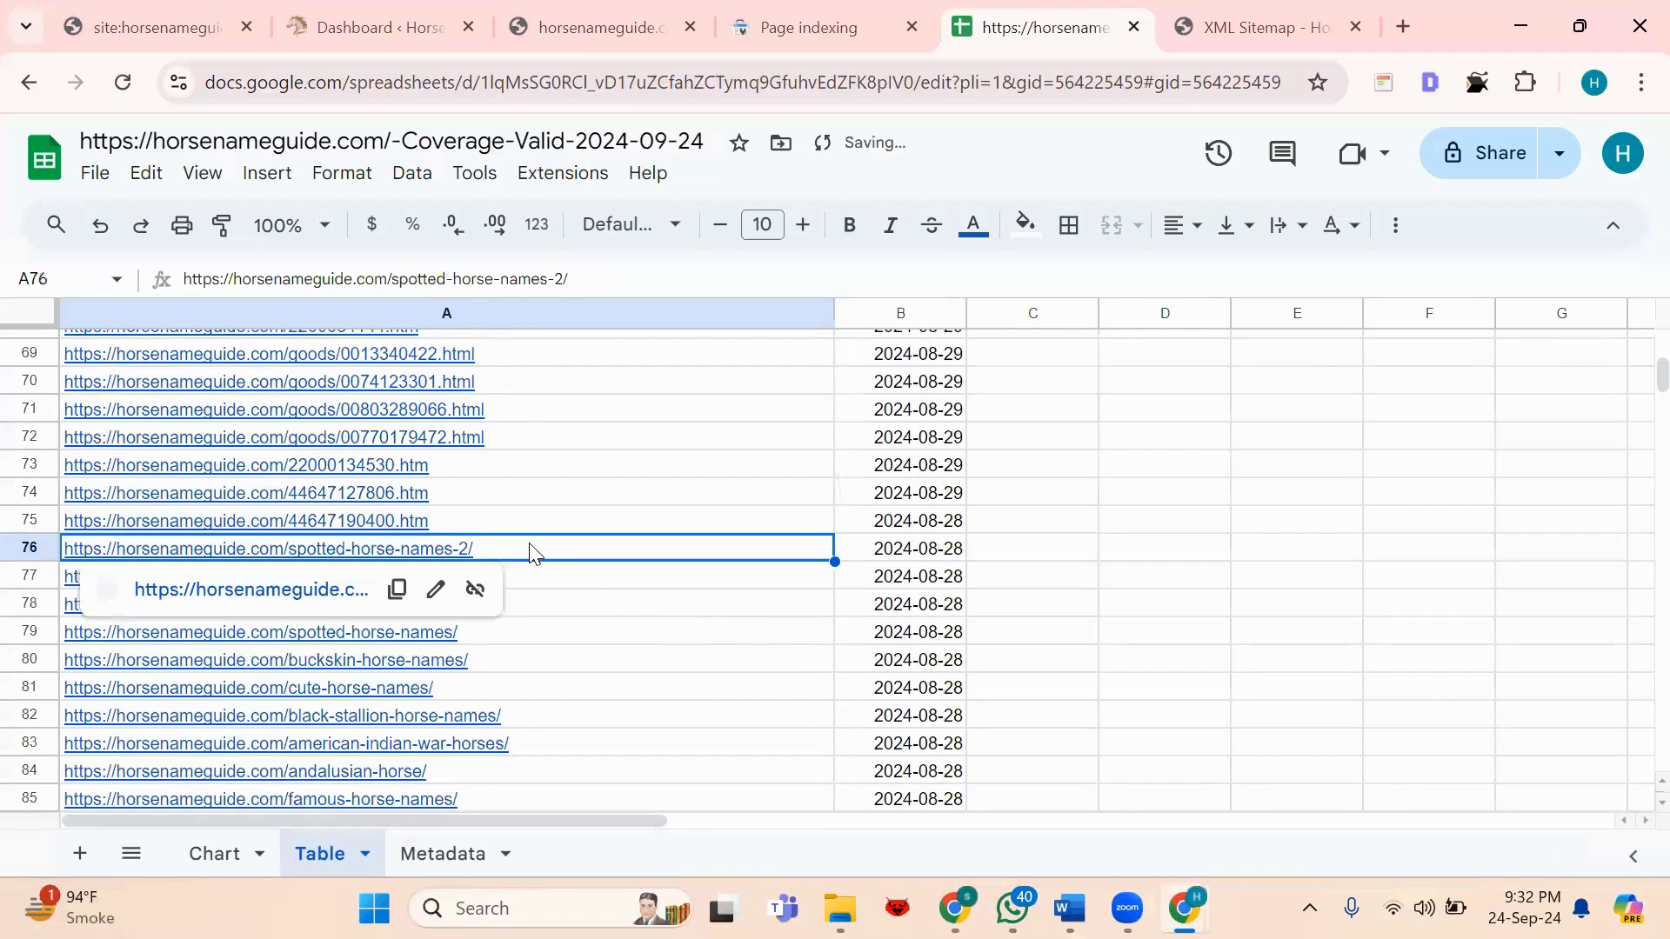
left_click_drag(531, 550, 546, 681)
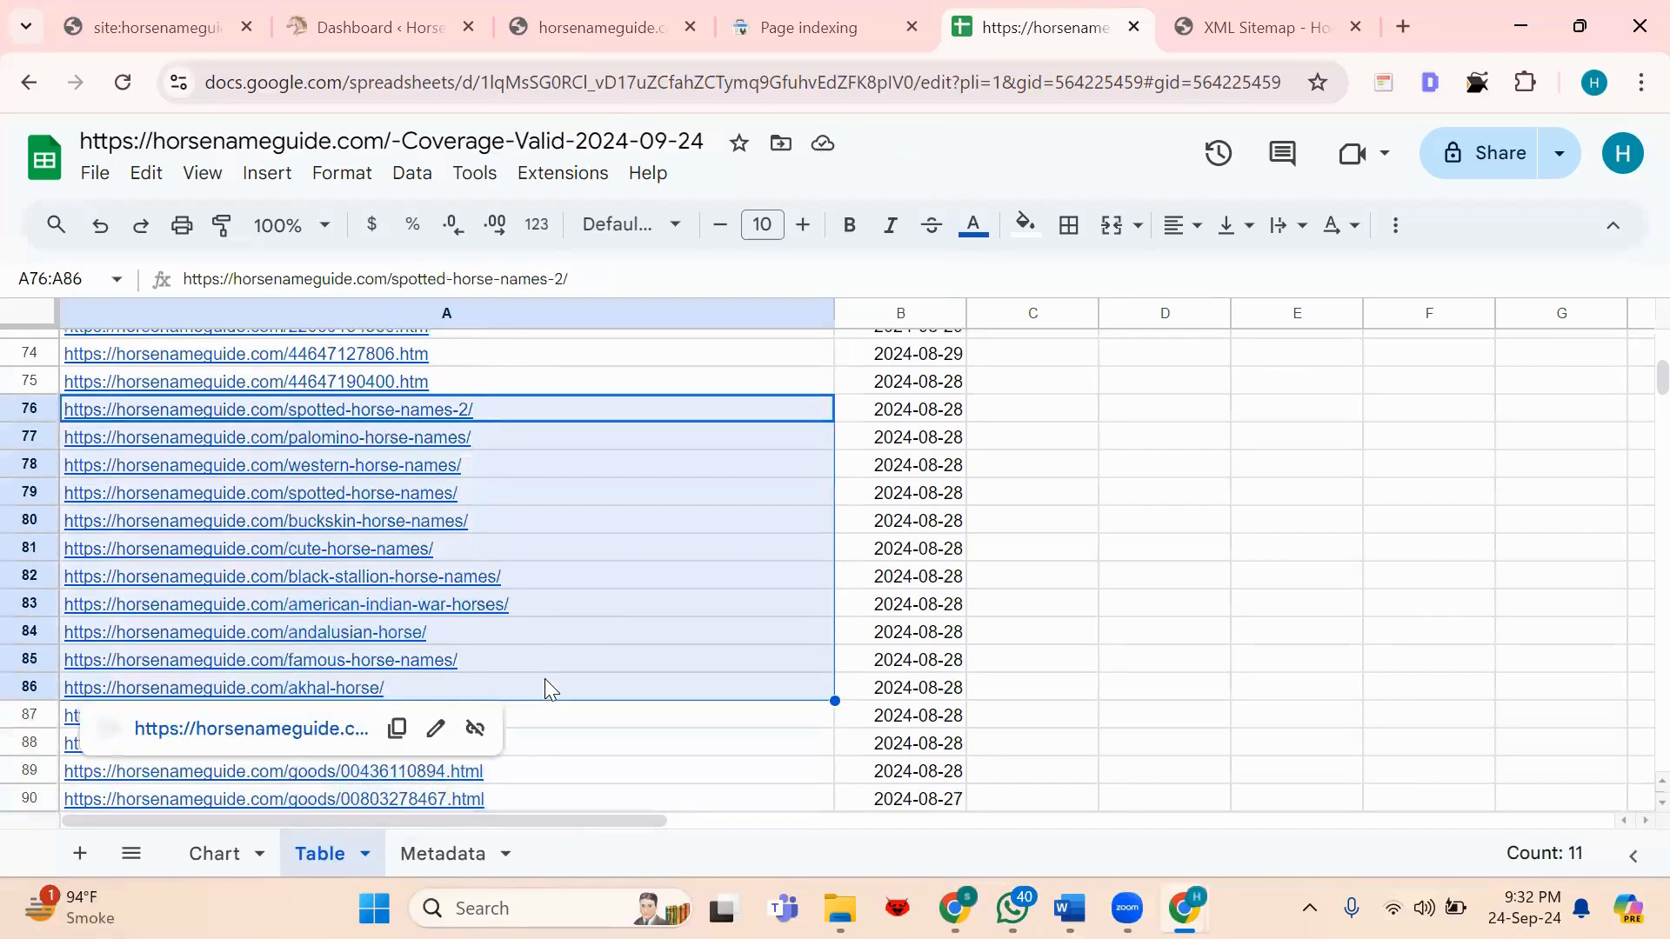
key("Delete")
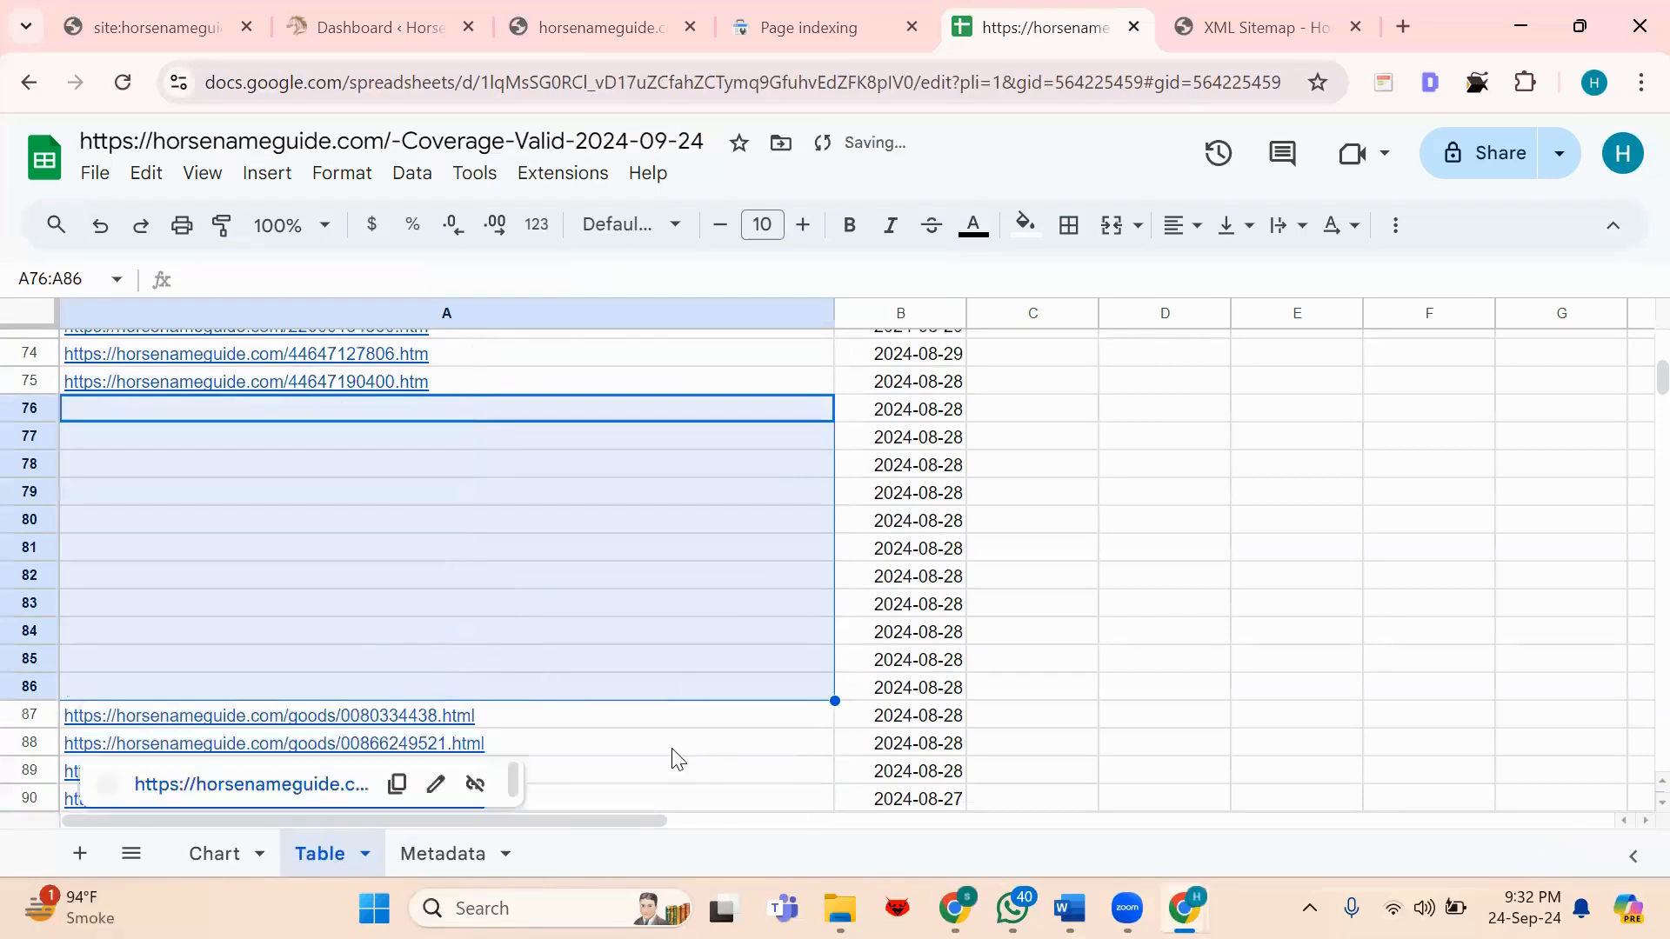
left_click(675, 751)
key("Down")
key("Down")
key("Down")
key("Down")
key("Down")
key("Down")
key("Down")
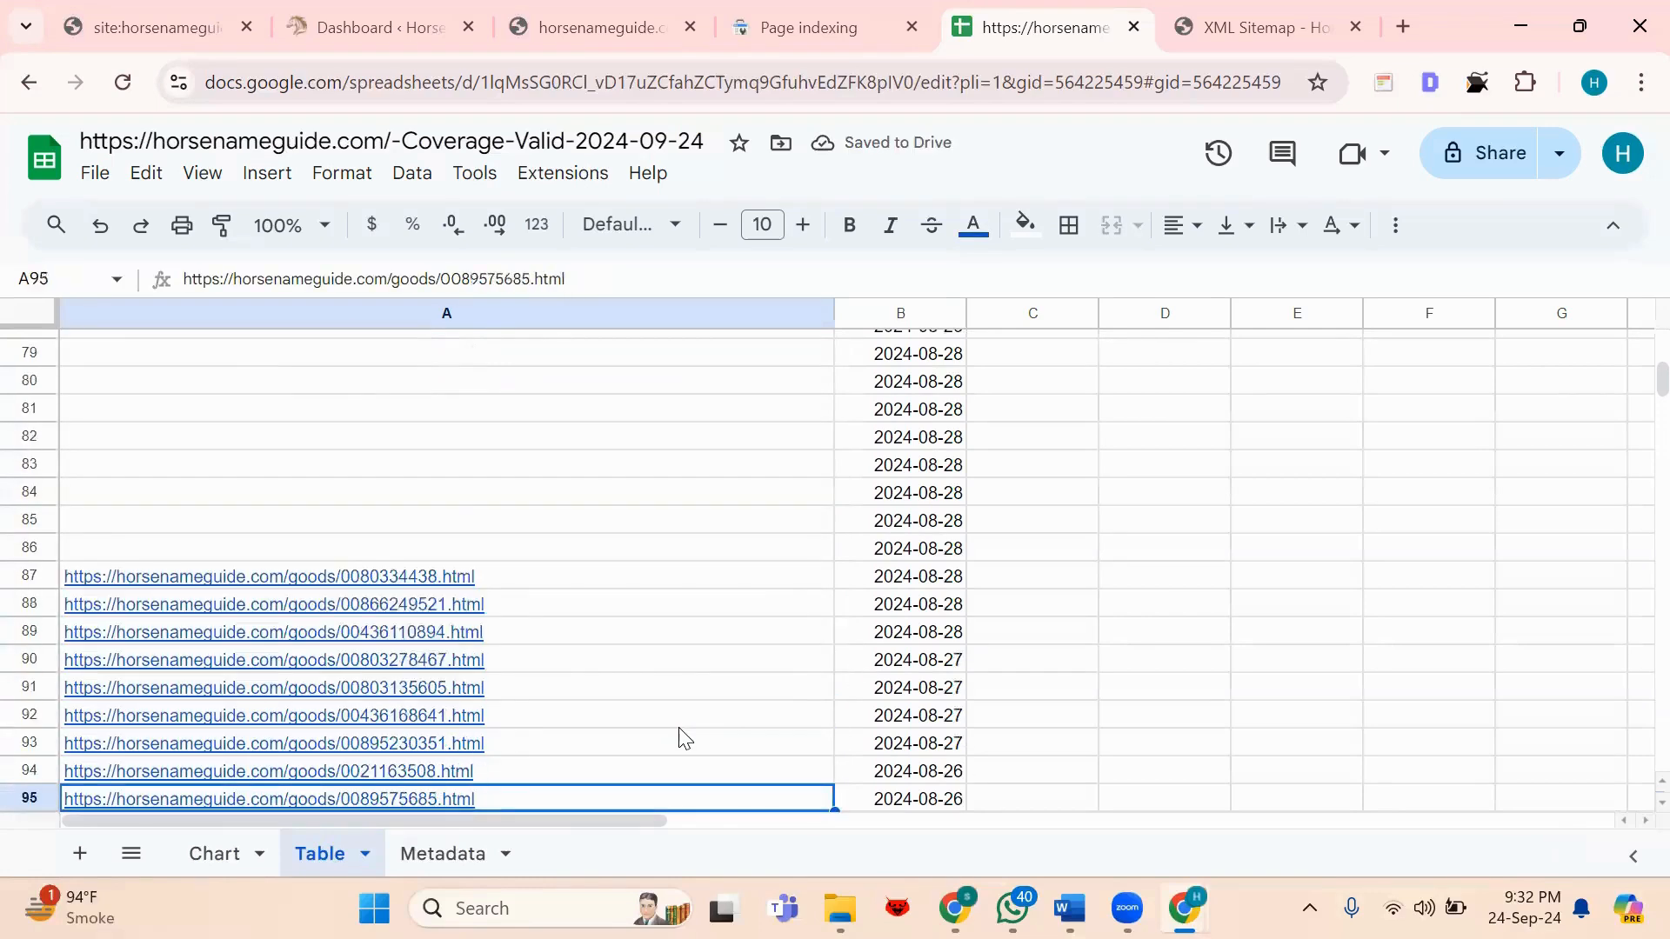
key("Down")
key("Down")
key("Down")
key("Down")
key("Down")
key("Down")
key("Down")
key("Down")
key("Down")
key("Down")
key("Down")
key("Down")
key("Down")
key("Down")
key("Down")
key("Down")
key("Down")
key("Up")
key("Down")
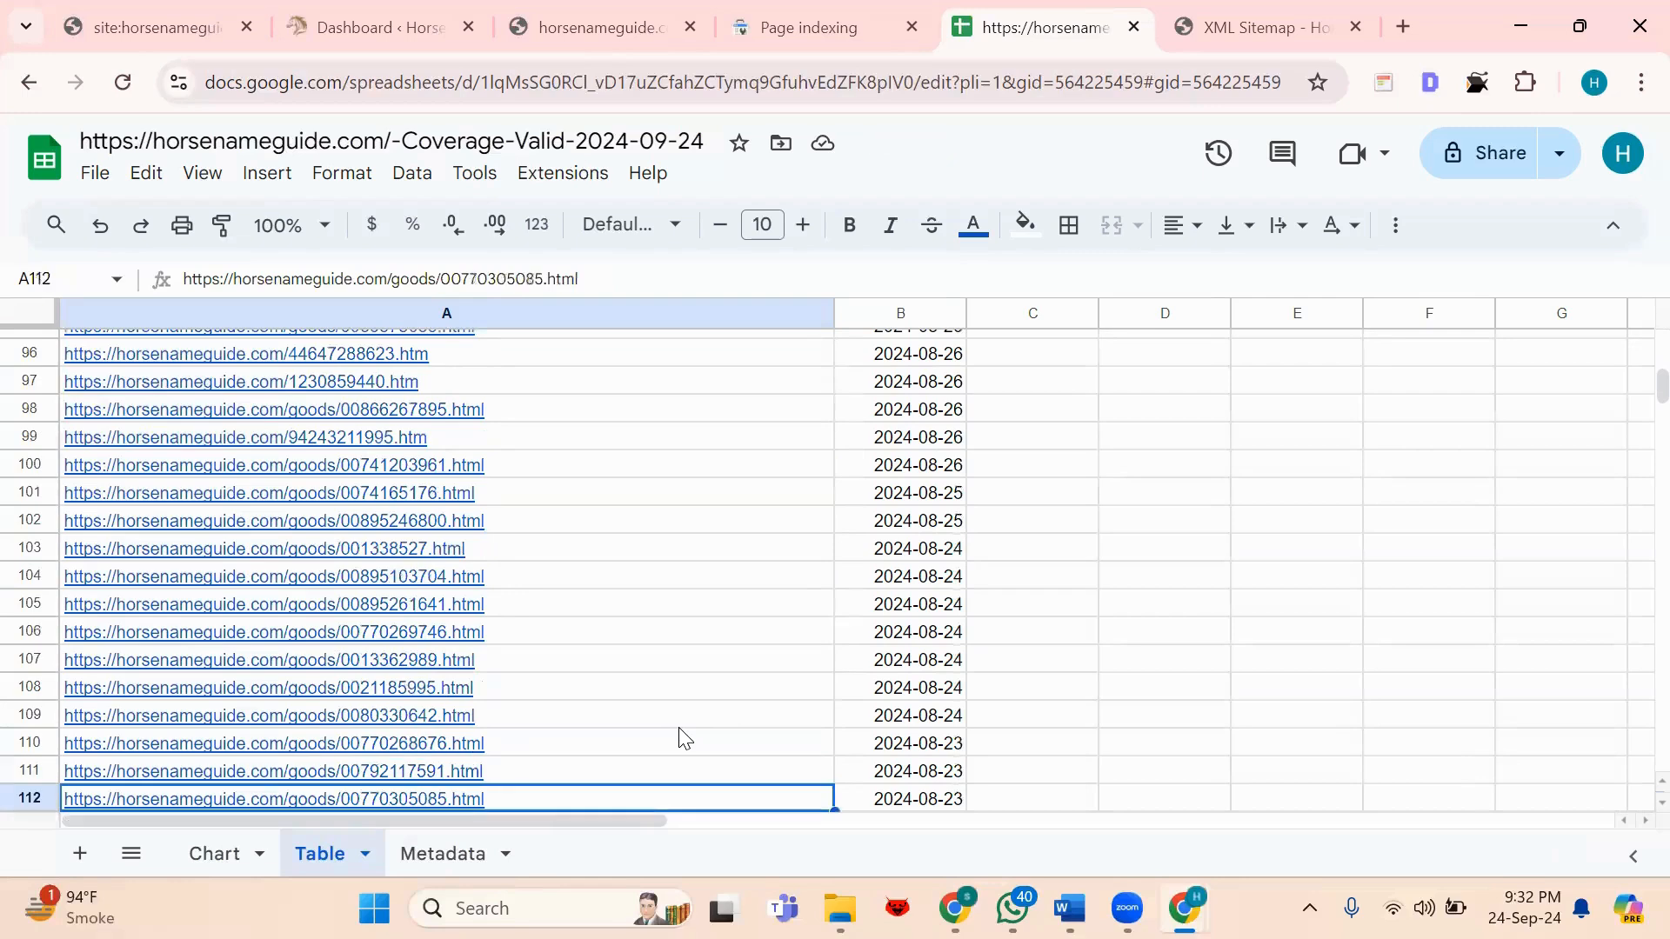
key("Down")
key("Down")
key("Down")
key("Down")
key("Down")
key("Down")
key("Down")
key("Down")
key("Down")
key("Down")
key("Down")
key("Down")
key("Down")
key("Down")
key("Down")
key("Down")
key("Down")
key("Down")
key("Down")
key("Down")
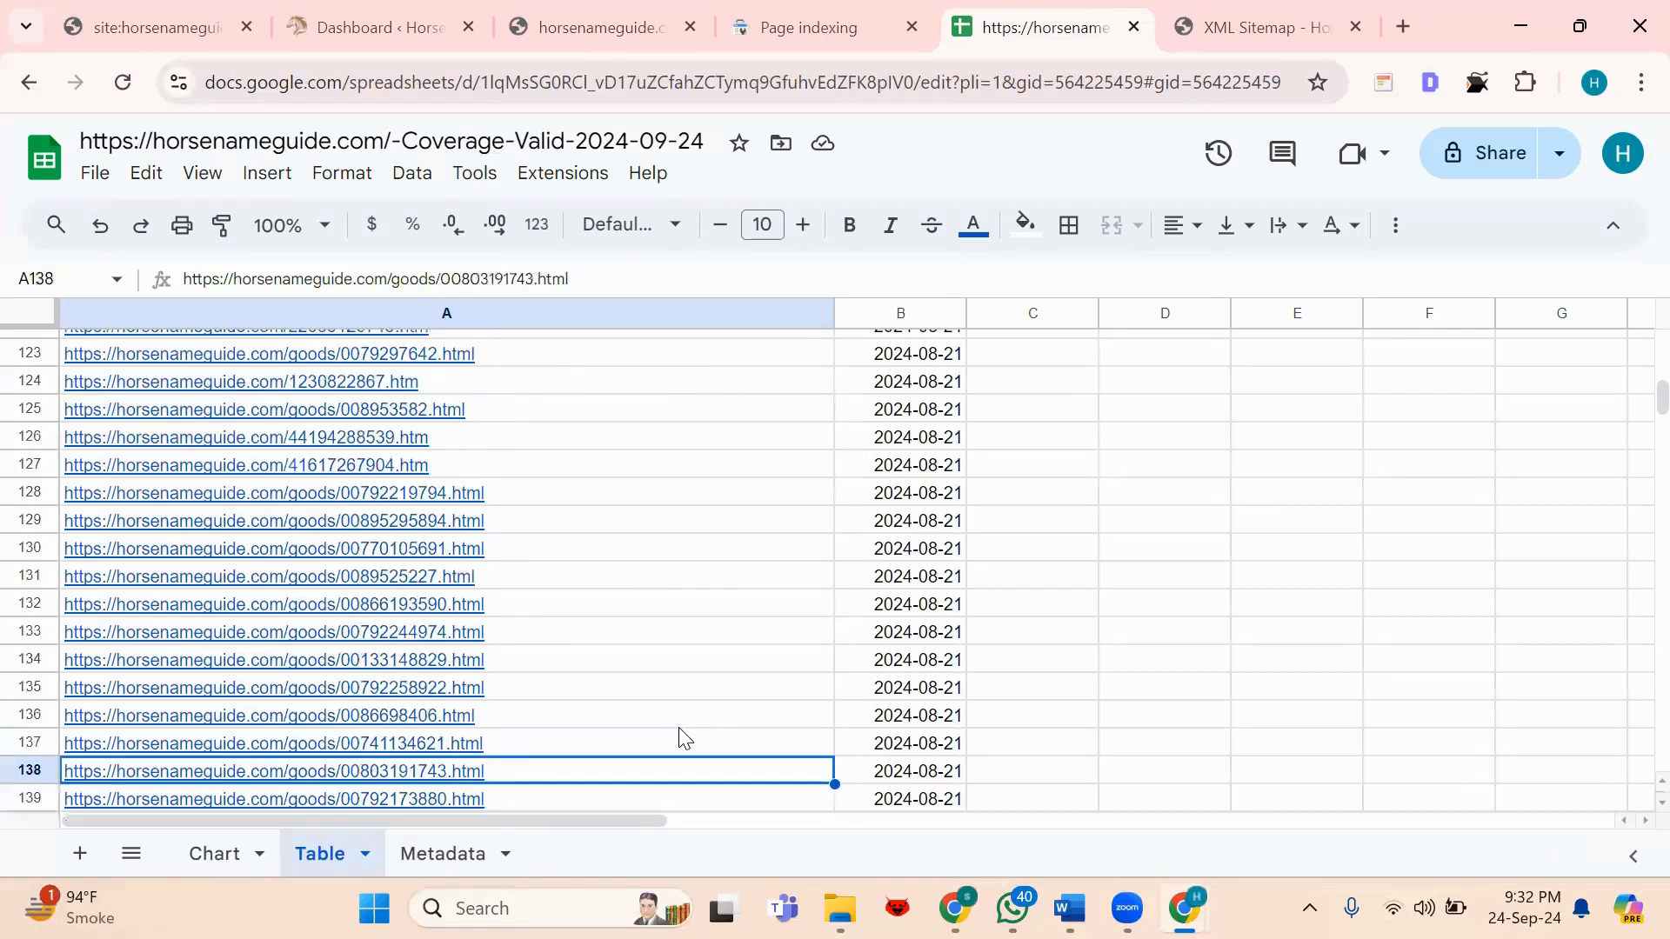
key("Up")
key("Up")
key("Up")
key("Up")
key("Up")
key("Up")
key("Up")
key("Up")
key("Up")
key("Up")
key("Up")
key("Up")
key("Up")
key("Up")
key("Up")
key("Up")
key("Up")
key("Up")
key("Up")
key("Up")
key("Down")
key("Down")
key("Down")
key("Down")
key("Down")
key("Down")
key("Down")
key("Down")
key("Down")
key("Down")
key("Down")
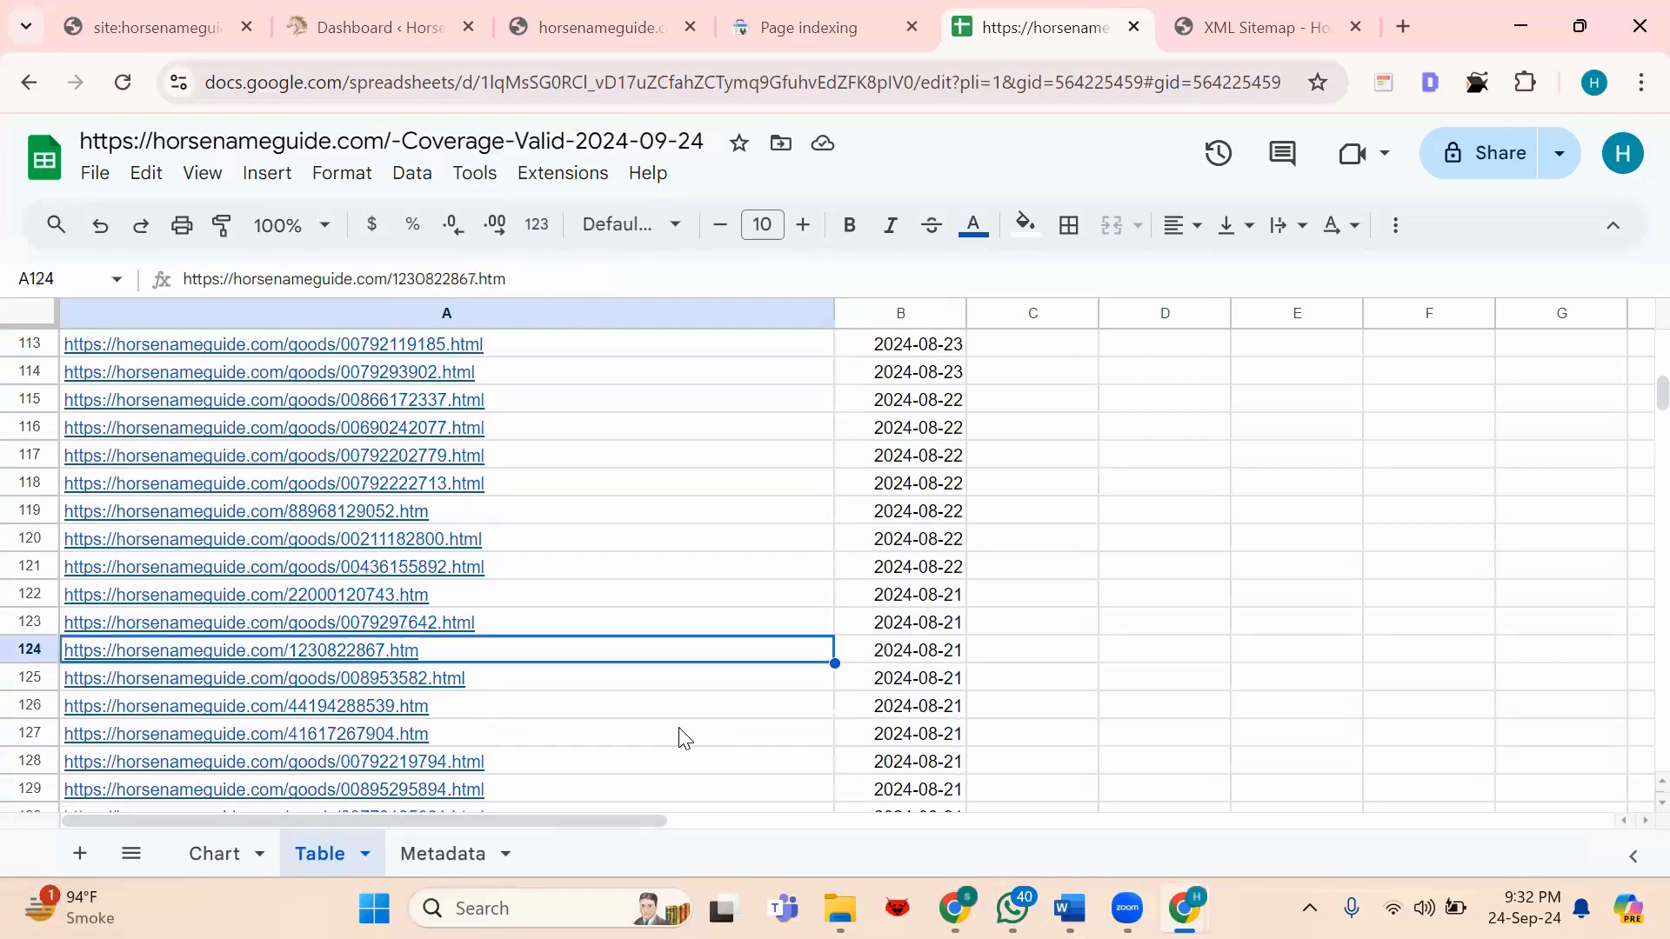
left_click(454, 601)
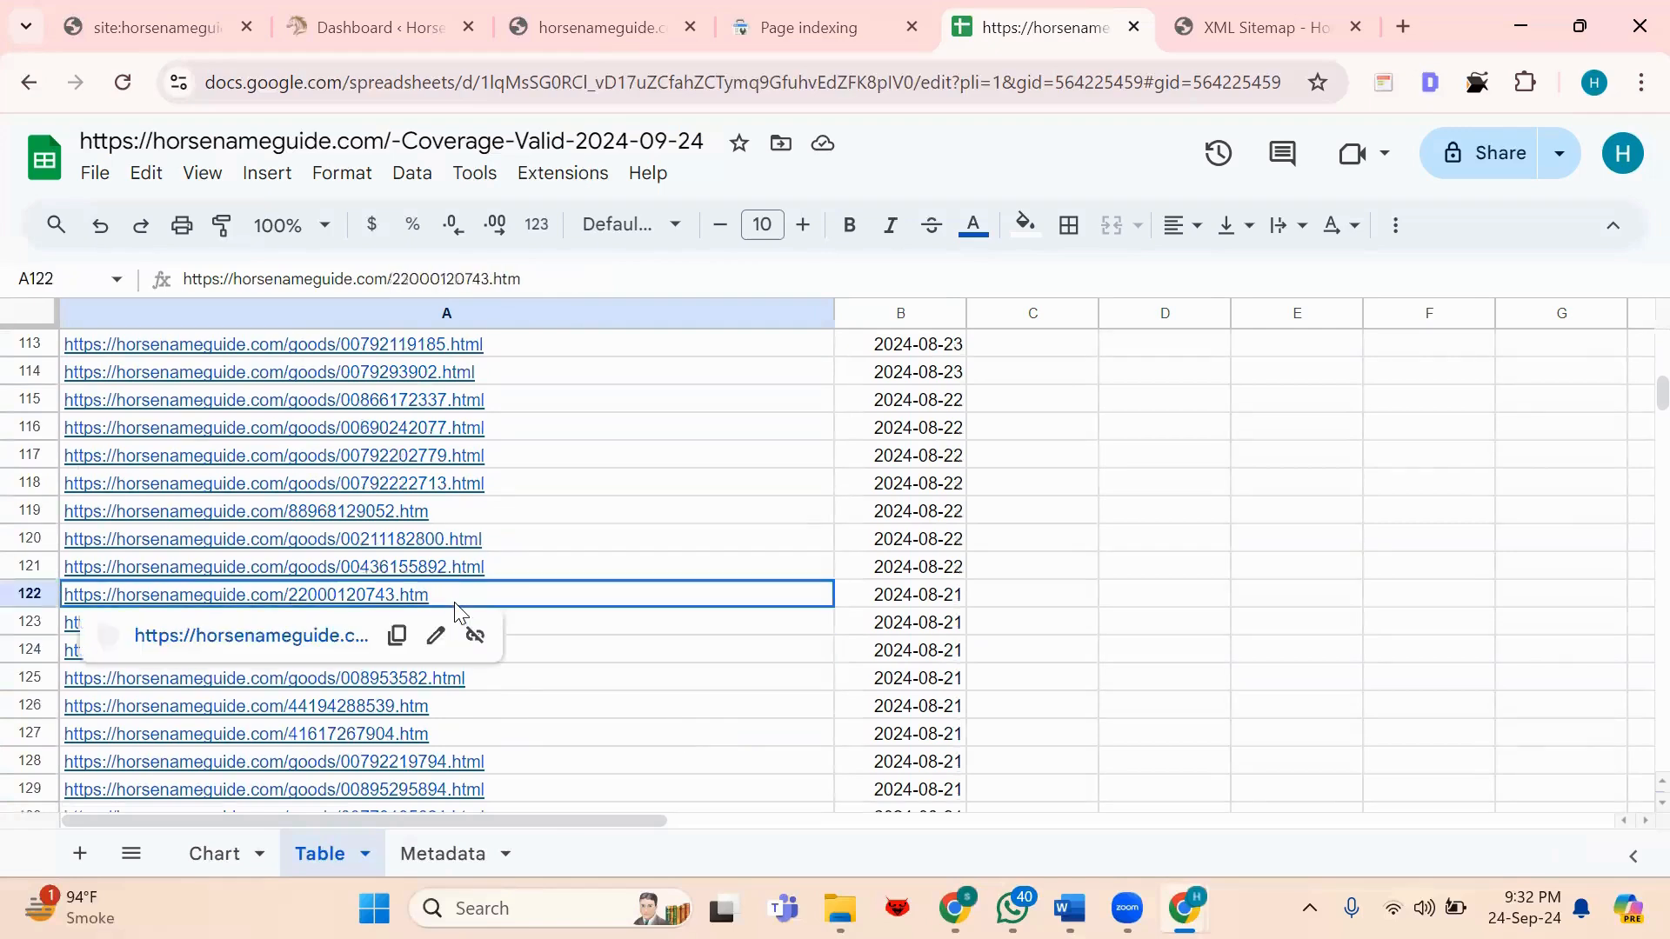
key("Down")
key("Down")
key("Down")
key("Down")
key("Down")
key("Down")
key("Down")
key("Down")
key("Down")
key("Down")
key("Down")
key("Down")
key("Down")
key("Down")
key("Down")
key("Down")
key("Down")
key("Down")
key("Down")
key("Down")
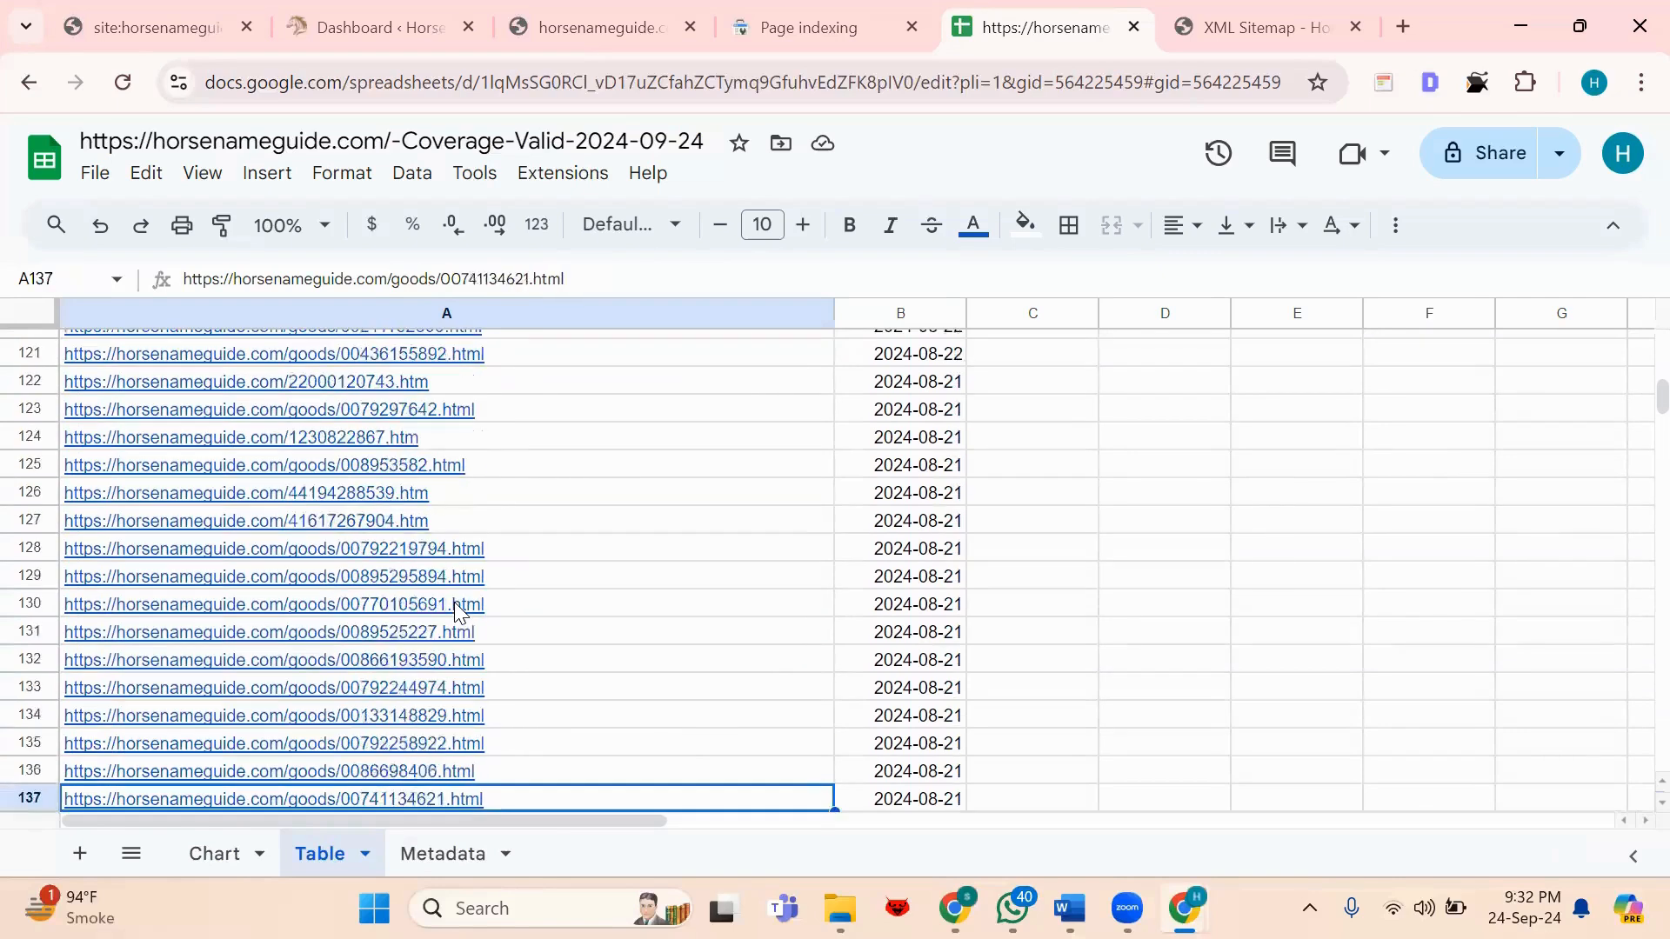
key("Down")
key("Down")
key("Down")
key("Down")
key("Down")
key("Down")
key("Down")
key("Down")
key("Down")
key("Down")
key("Down")
key("Down")
key("Down")
key("Down")
key("Down")
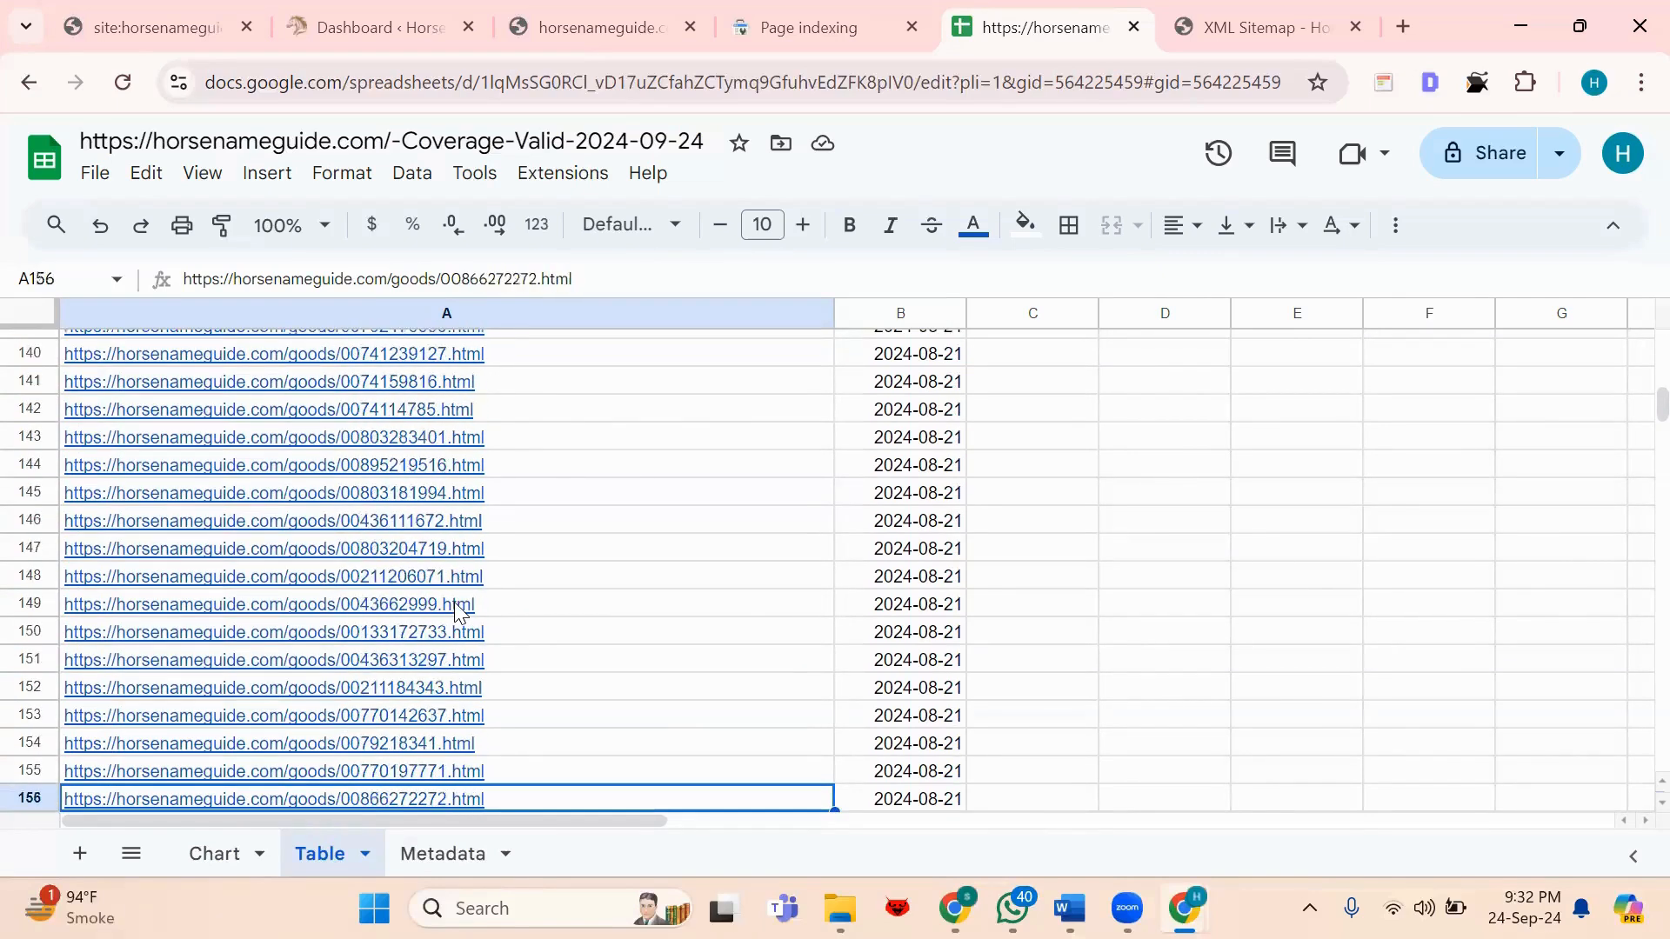
key("Down")
key("Down")
key("Down")
key("Down")
key("Down")
key("Down")
key("Down")
key("Down")
key("Down")
key("Down")
key("Down")
key("Down")
key("Down")
key("Down")
key("Down")
key("Down")
key("Down")
key("Down")
key("Down")
key("Down")
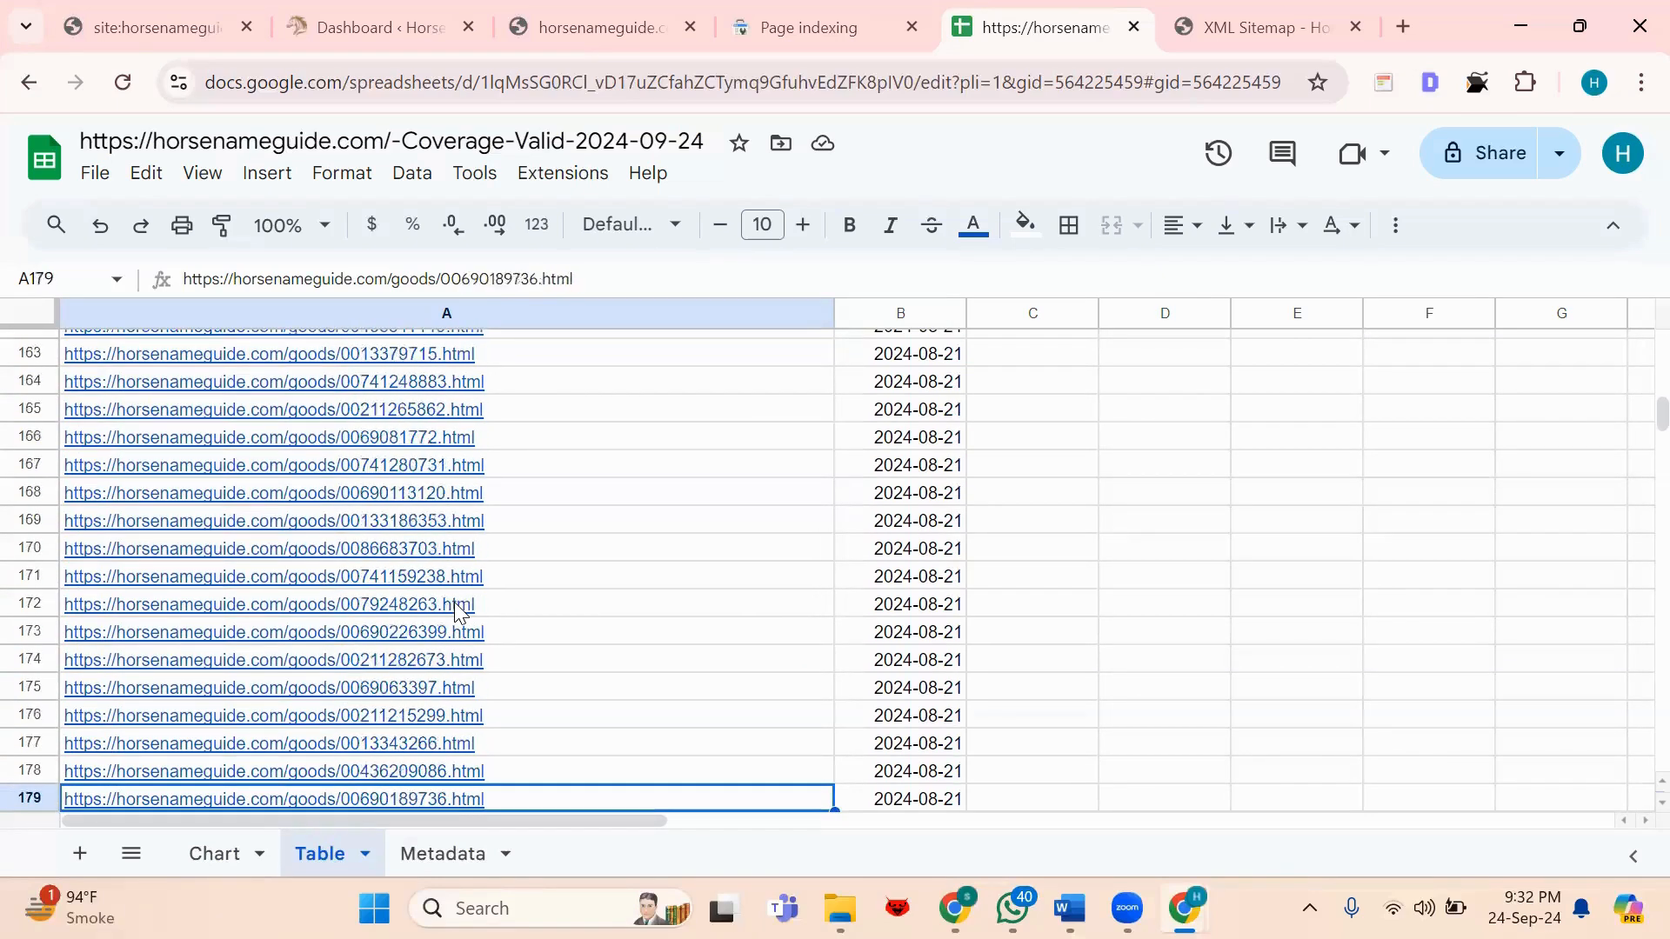
key("Down")
key("Down")
key("Down")
key("Down")
key("Down")
key("Down")
key("Down")
key("Down")
key("Down")
key("Down")
key("Down")
key("Down")
key("Down")
key("Down")
key("Down")
key("Down")
key("Down")
key("Down")
key("Down")
key("Down")
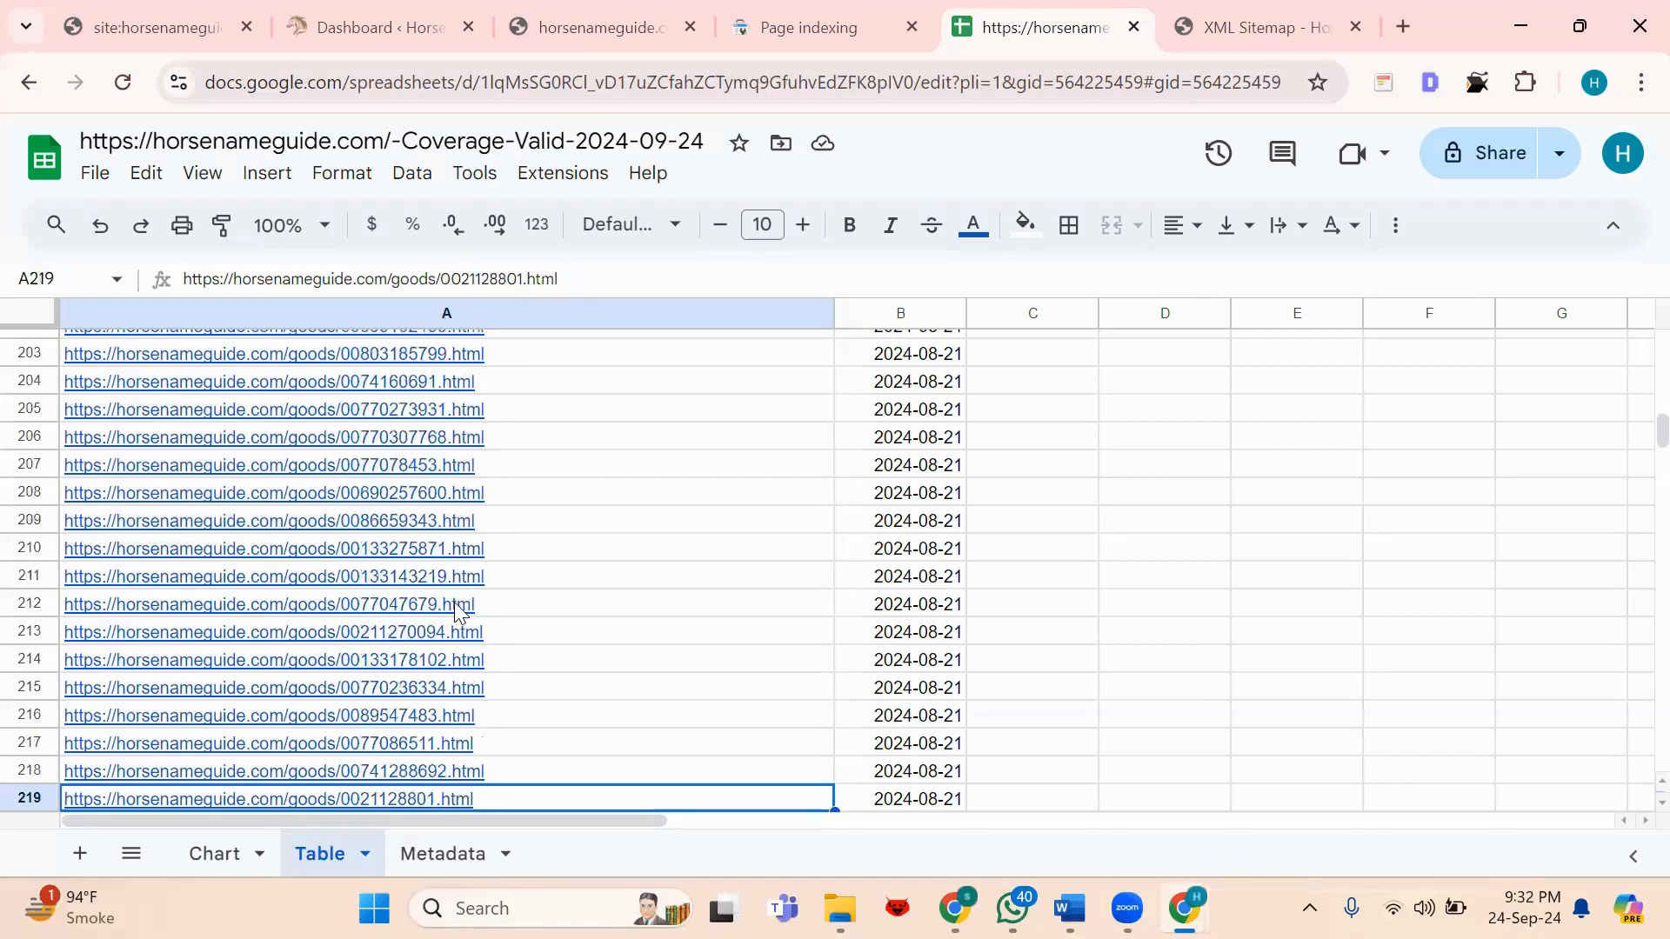
key("Up")
key("Up")
key("Up")
key("Up")
key("Up")
key("Up")
key("Up")
key("Up")
key("Up")
key("Up")
key("Up")
key("Up")
key("Up")
key("Up")
key("Up")
key("Up")
key("Up")
key("Up")
key("Up")
key("Up")
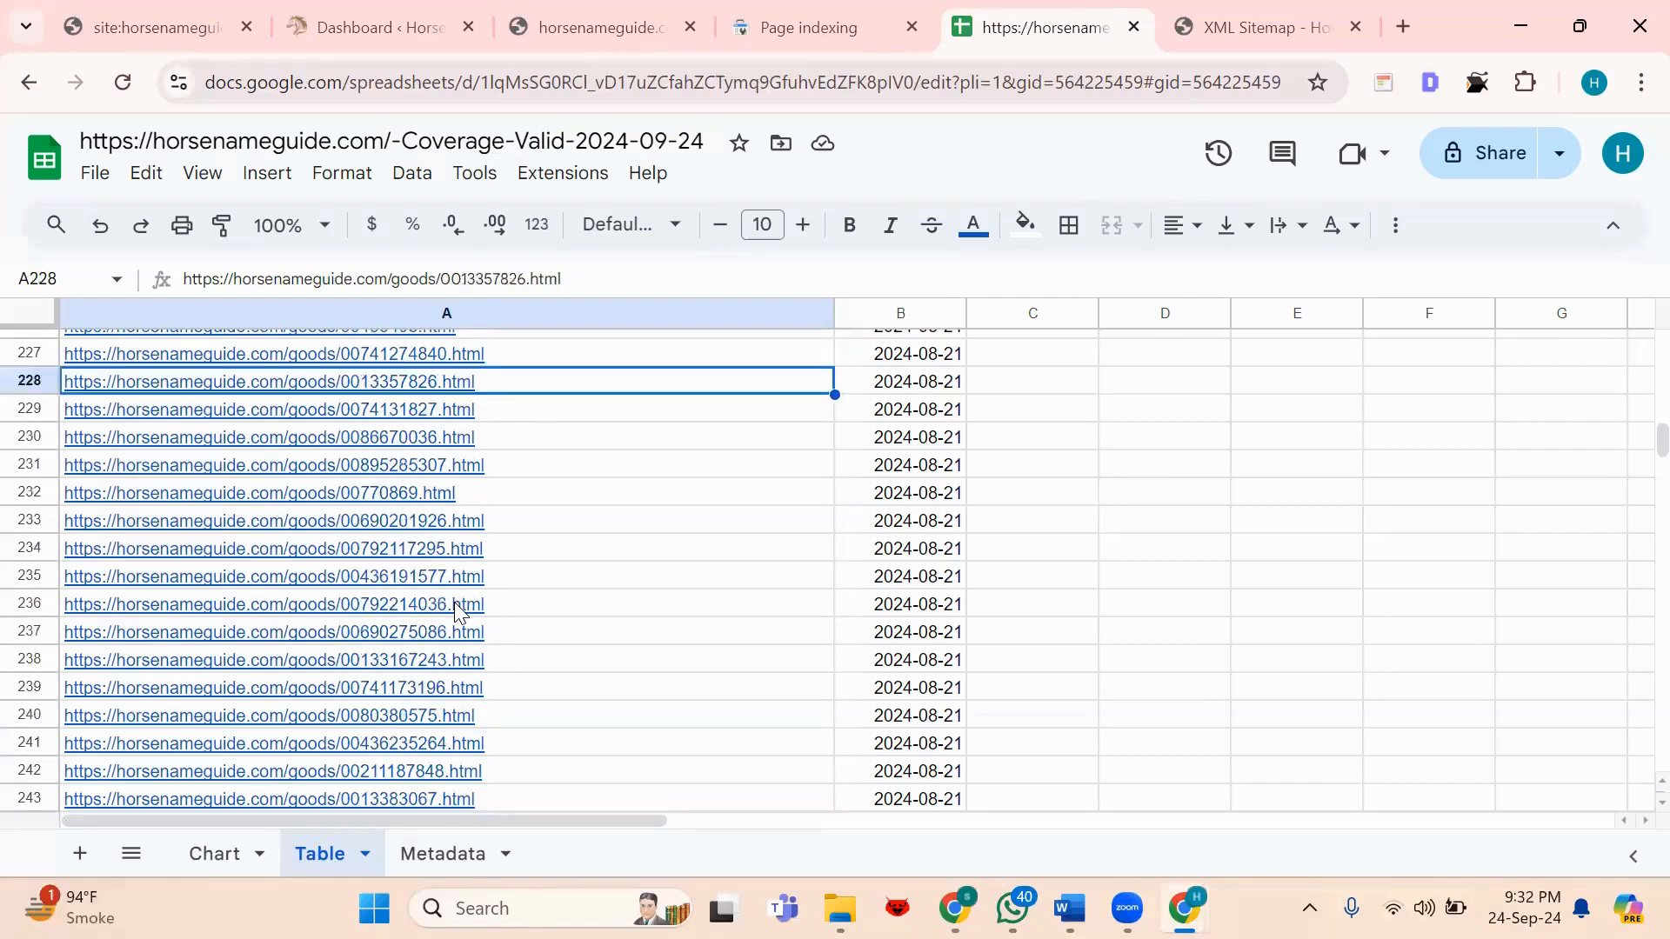
key("Up")
key("Up")
key("Up")
key("Up")
key("Up")
key("Up")
key("Up")
key("Up")
key("Up")
key("Up")
key("Up")
key("Up")
key("Up")
key("Up")
key("Up")
key("Up")
key("Up")
key("Up")
key("Up")
key("Up")
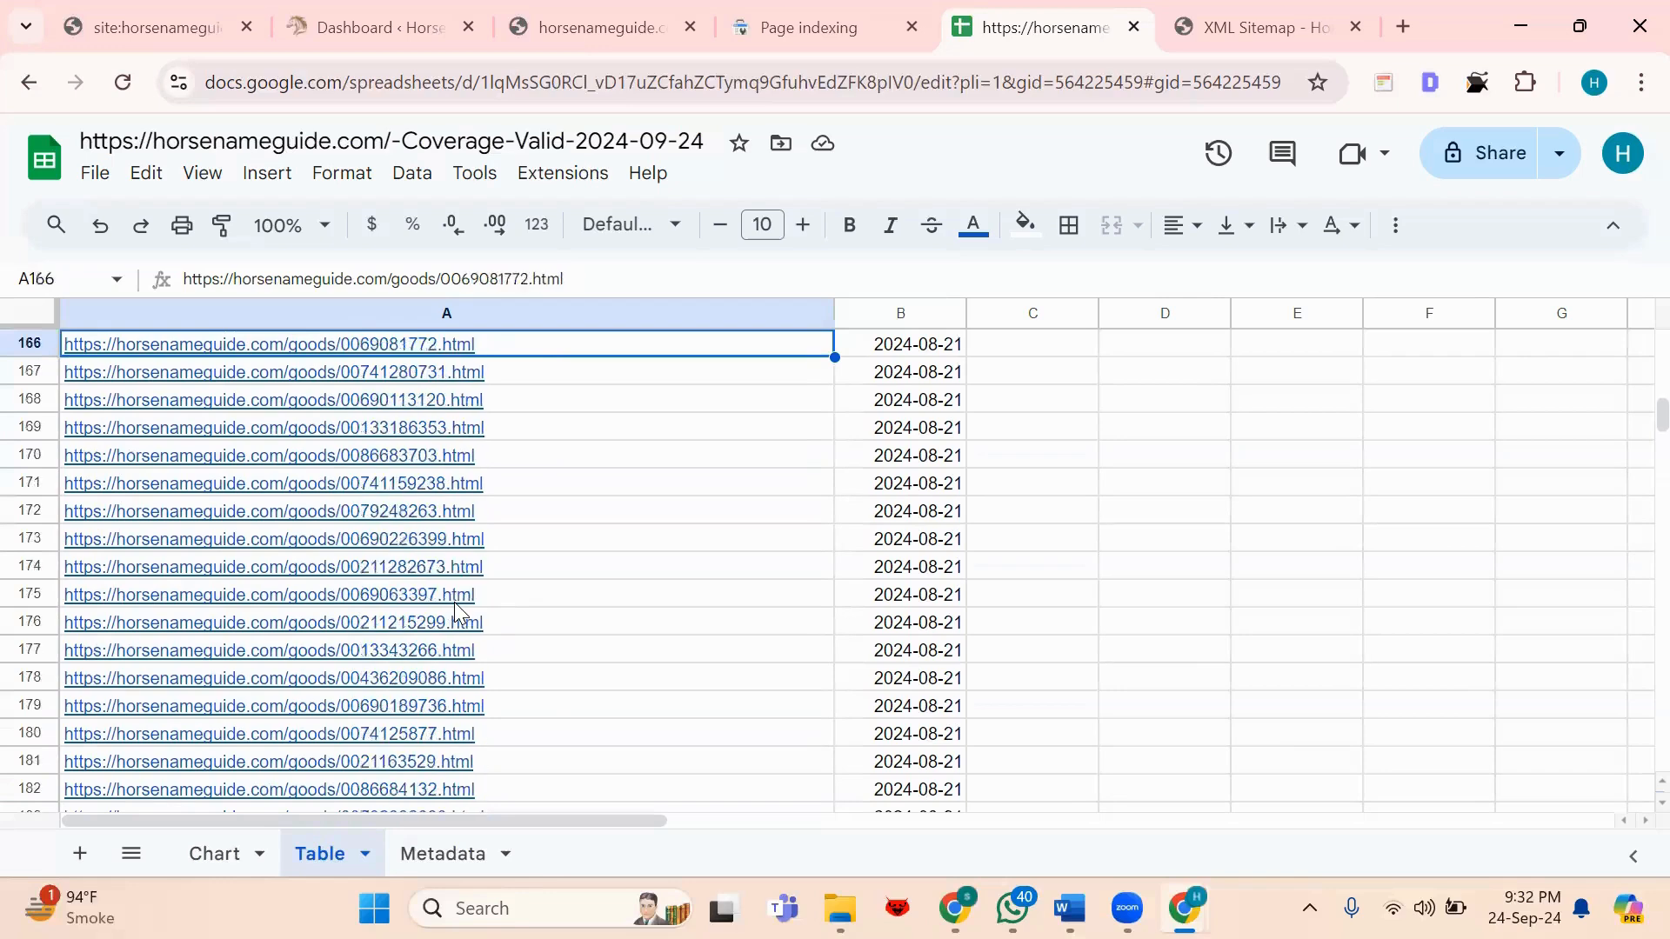
key("Up")
key("Up")
key("Up")
key("Up")
key("Up")
key("Up")
key("Up")
key("Up")
key("Up")
key("Up")
key("Up")
key("Up")
key("Up")
key("Up")
key("Up")
key("Up")
key("Up")
key("Up")
key("Up")
key("Up")
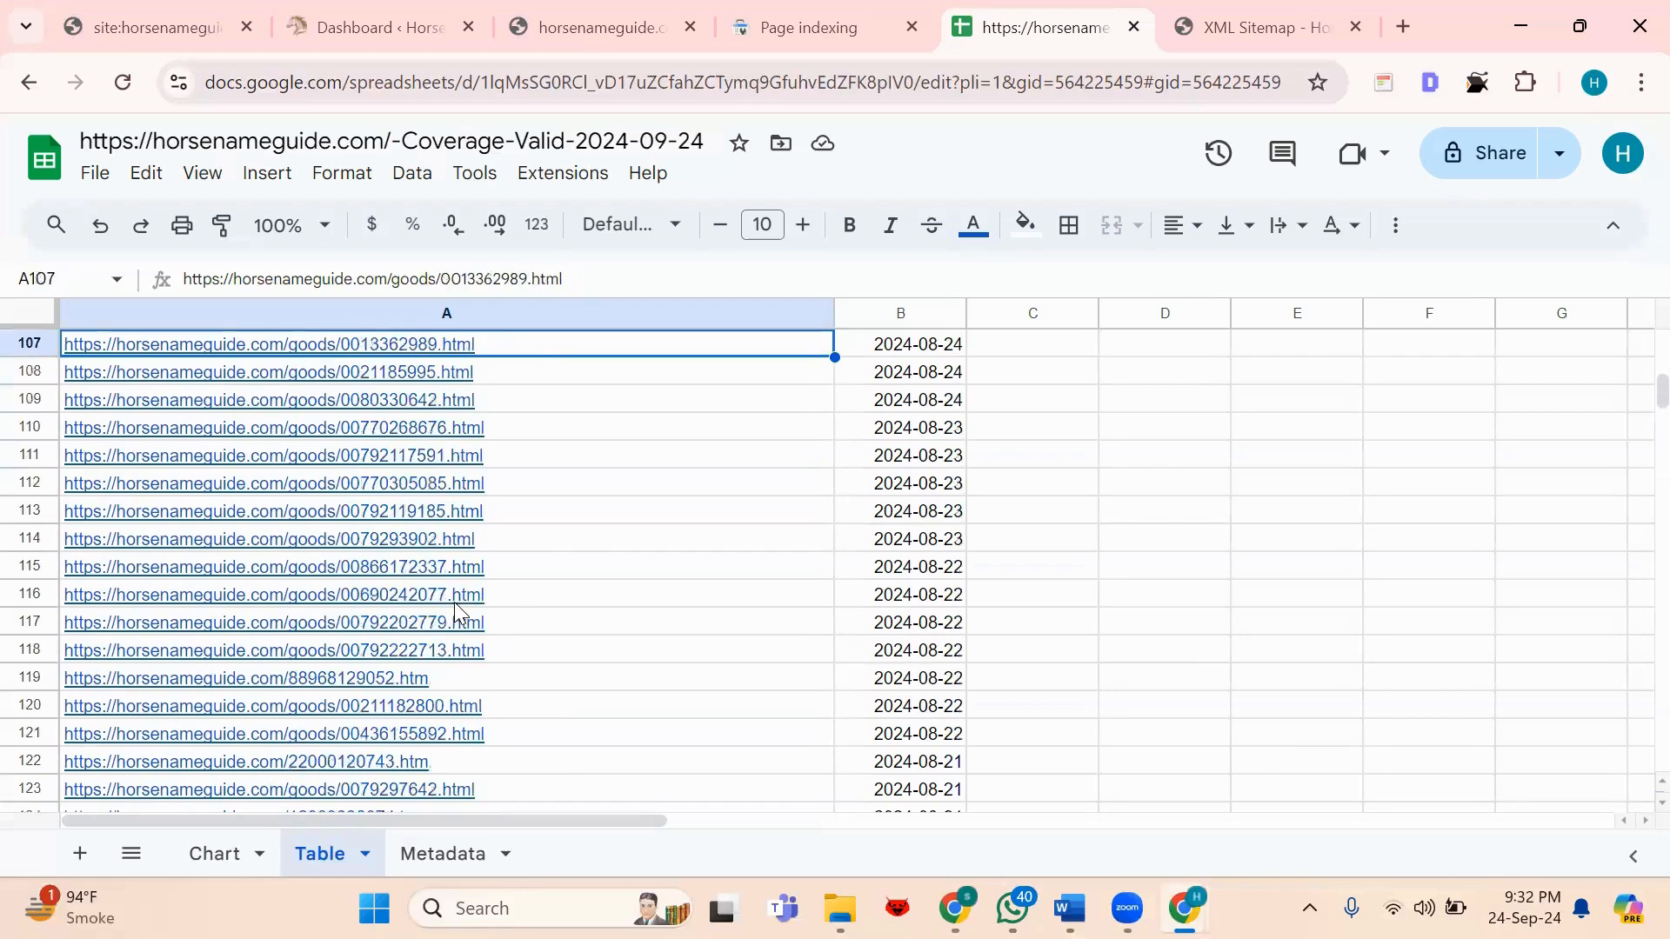
key("Up")
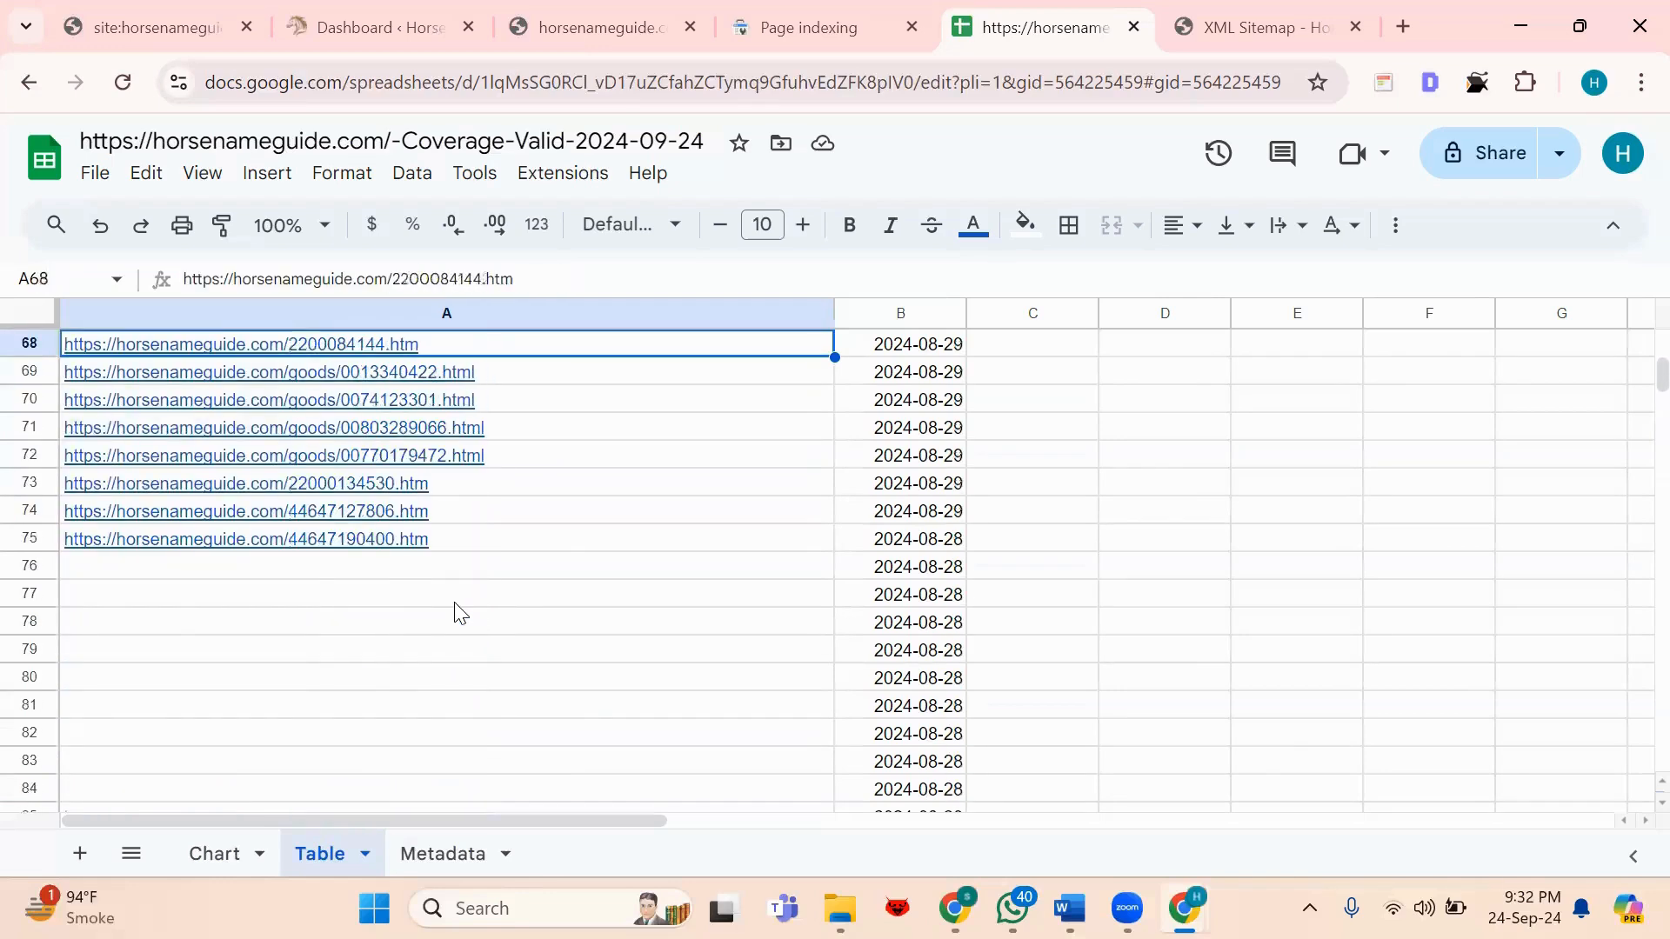
key("Down")
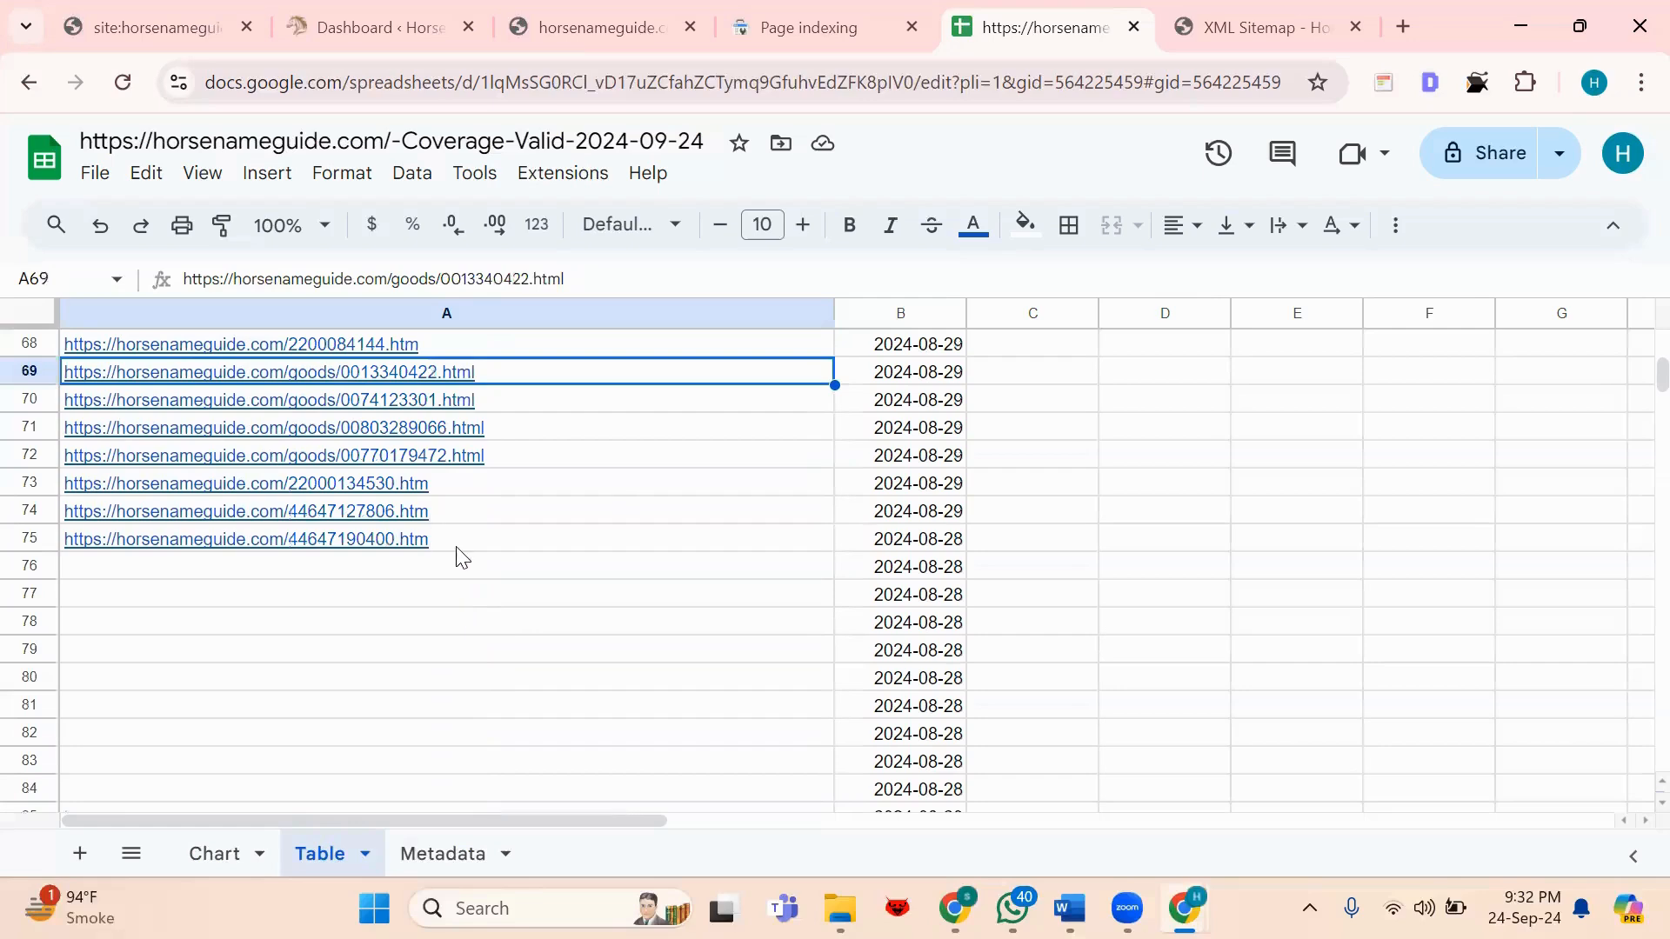
key("Up")
key("Up")
key("Up")
key("Up")
key("Up")
key("Up")
key("Up")
key("Up")
key("Up")
key("Up")
key("Up")
key("Up")
key("Up")
key("Up")
key("Up")
key("Up")
key("Up")
key("Up")
key("Up")
key("Up")
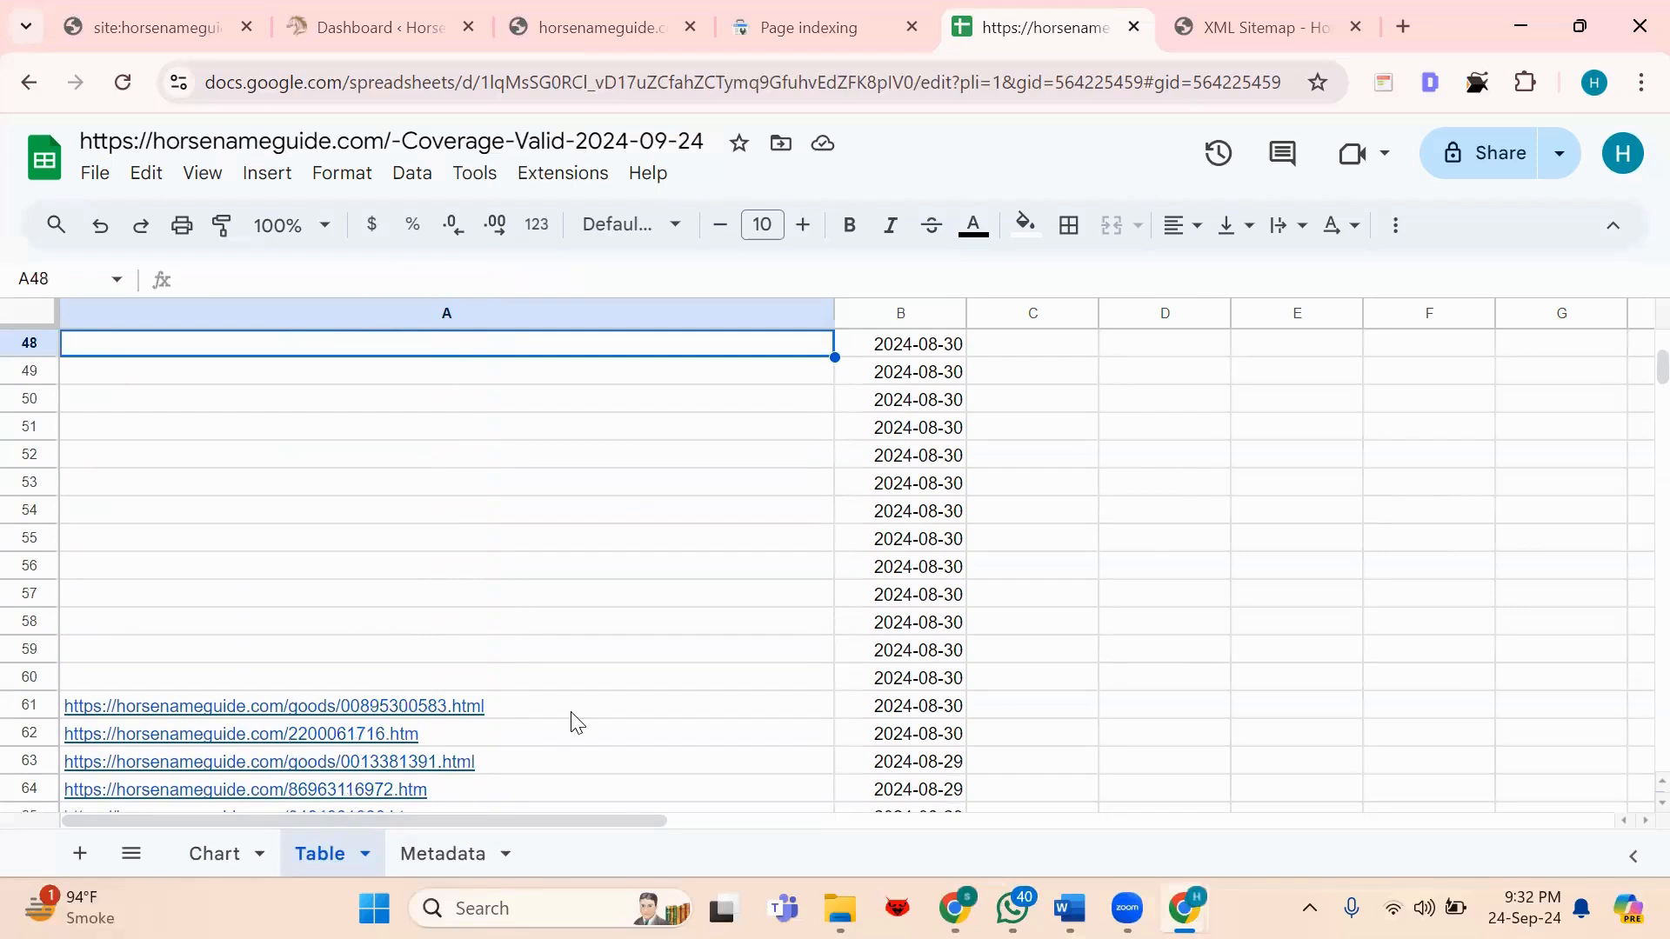
Step: Move the twelve URLs in A61:A72 down to A76:A87
left_click(572, 713)
key("shift+Down")
key("shift+Down")
key("shift+Down")
key("shift+Down")
key("shift+Down")
key("shift+Down")
key("shift+Down")
key("shift+Down")
key("shift+Down")
key("shift+Down")
key("shift+Down")
key("shift+Down")
key("shift+Down")
key("shift+Down")
key("shift+Down")
key("shift+Down")
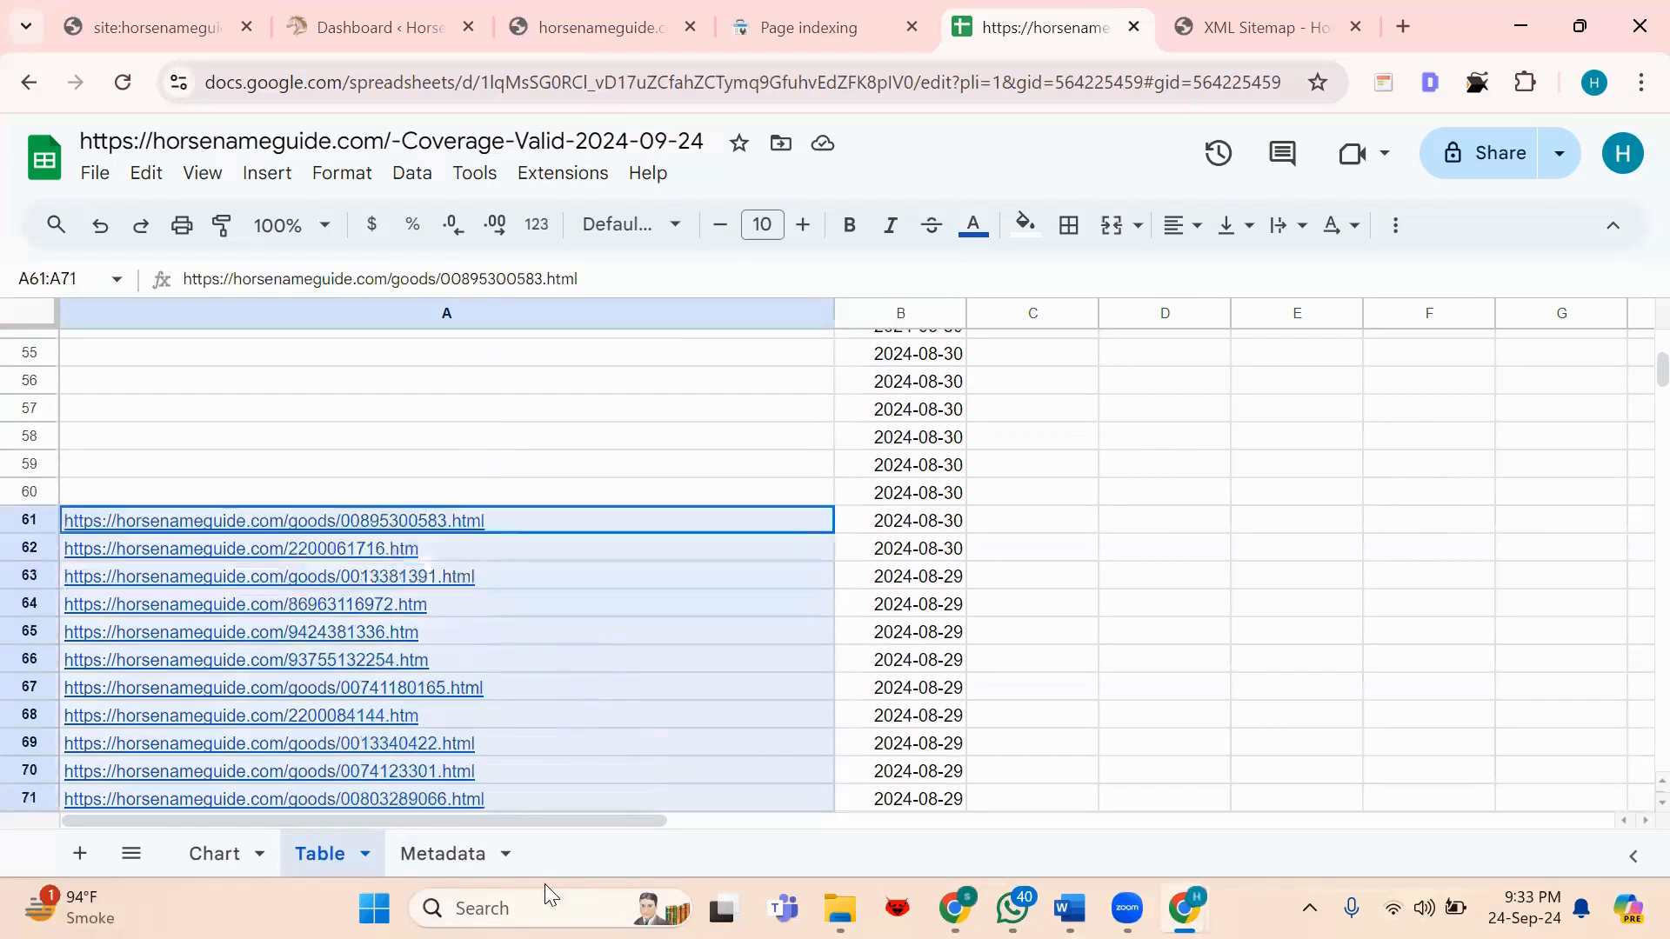
key("shift+Up")
key("shift+Up")
key("shift+Up")
key("shift+Up")
key("shift+Up")
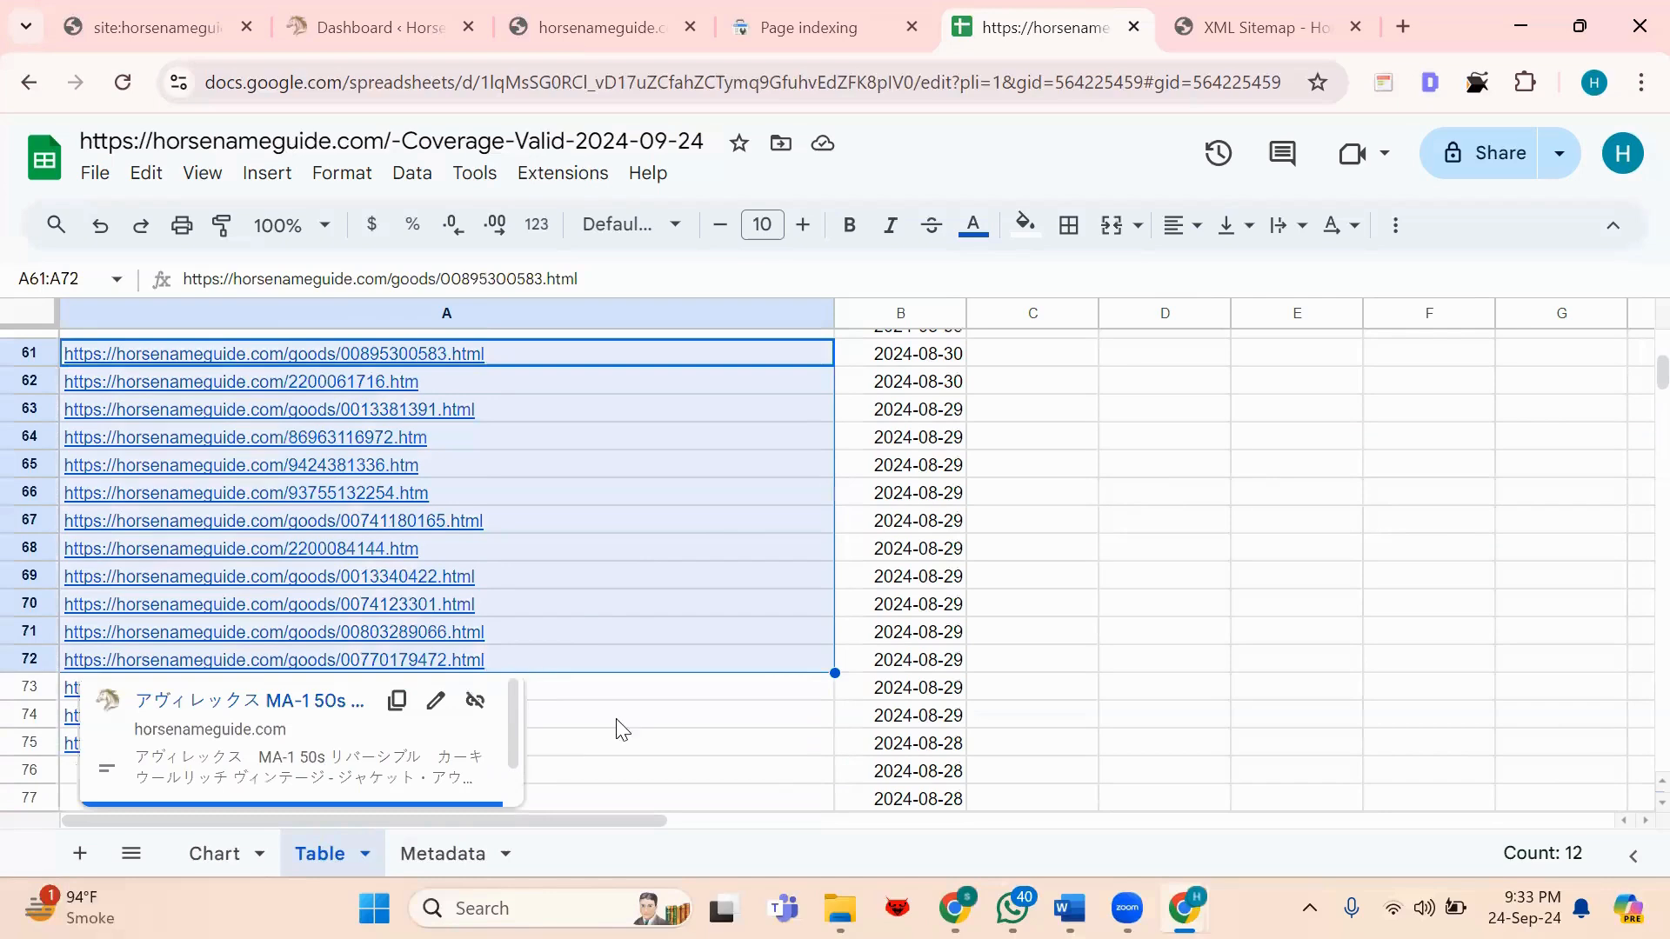
key("ctrl+c")
left_click(634, 746)
left_click(649, 774)
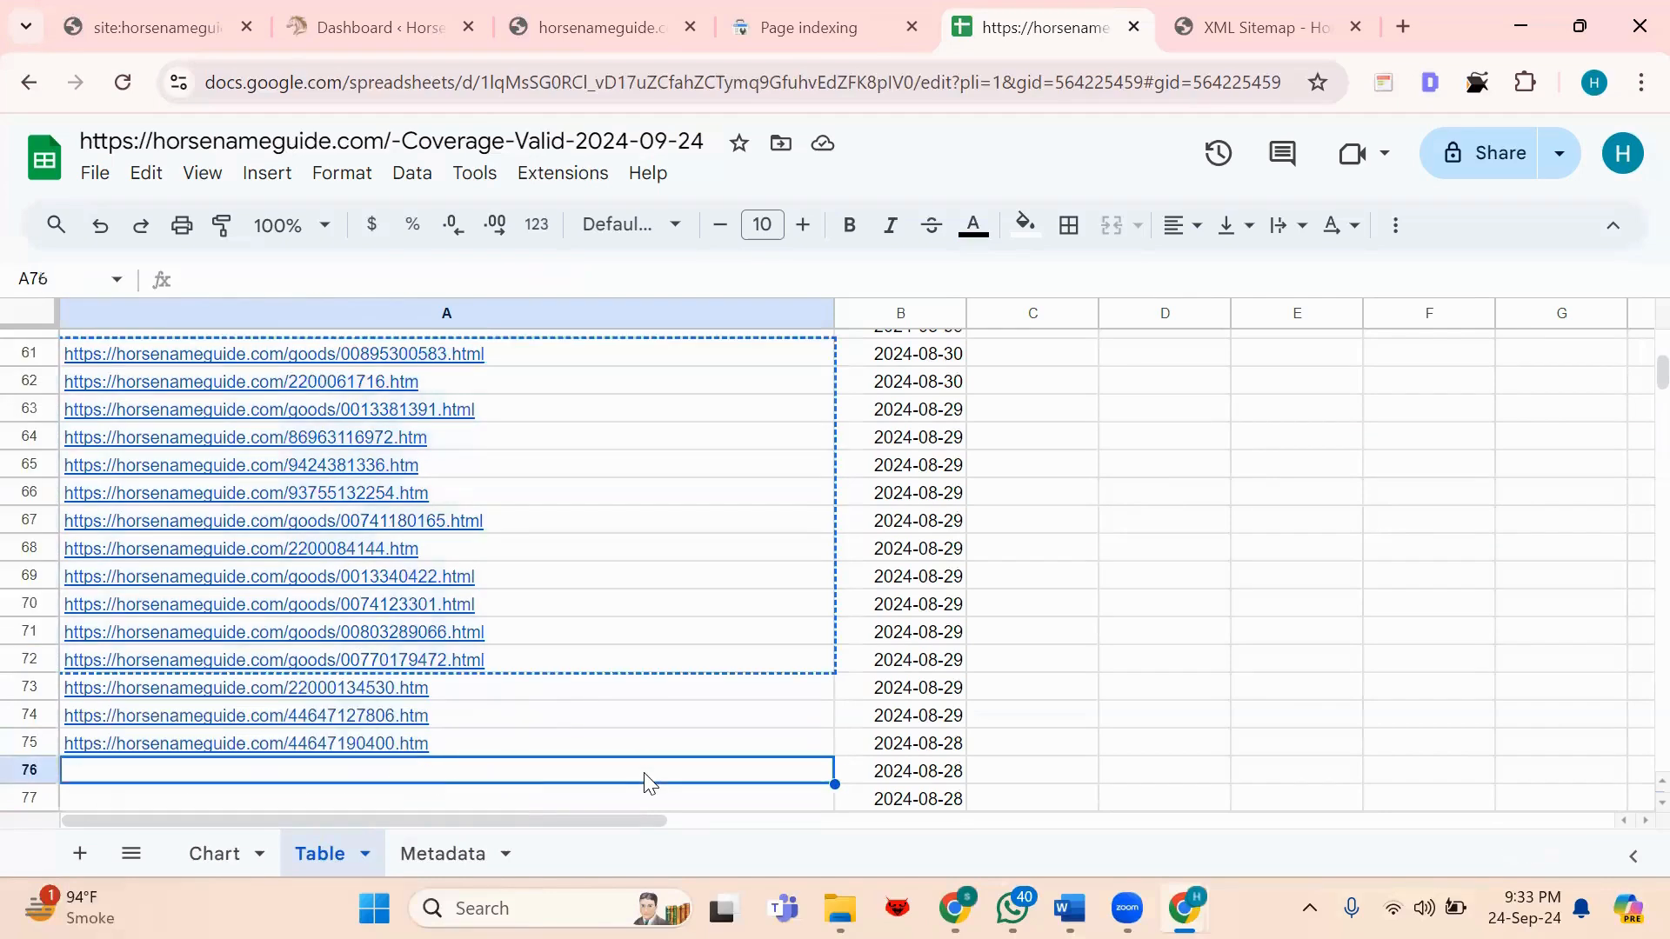
left_click_drag(648, 780, 586, 471)
key("ctrl+v")
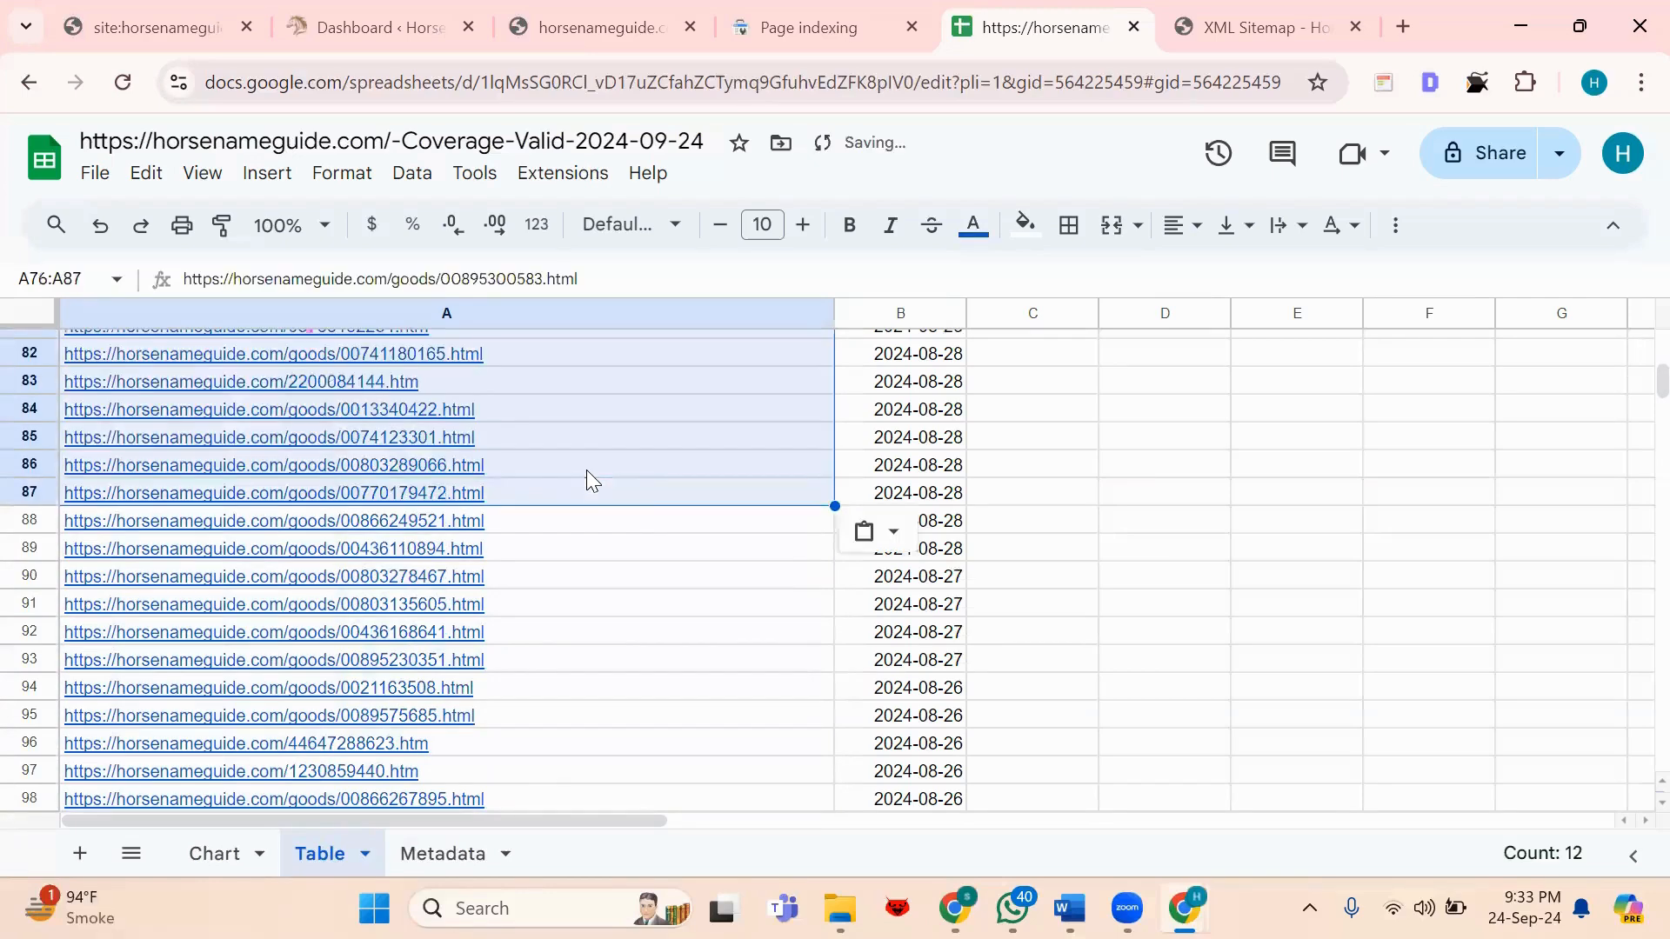
Step: Copy the URL list A73:A1001 and return to Search Console's indexed pages report
left_click(637, 548)
key("Up")
key("Up")
key("Up")
key("Up")
key("Up")
key("Up")
key("Up")
key("Up")
key("Up")
key("Up")
key("Up")
key("Up")
key("Up")
key("Up")
key("Up")
key("Up")
key("Up")
key("Up")
key("Up")
key("Up")
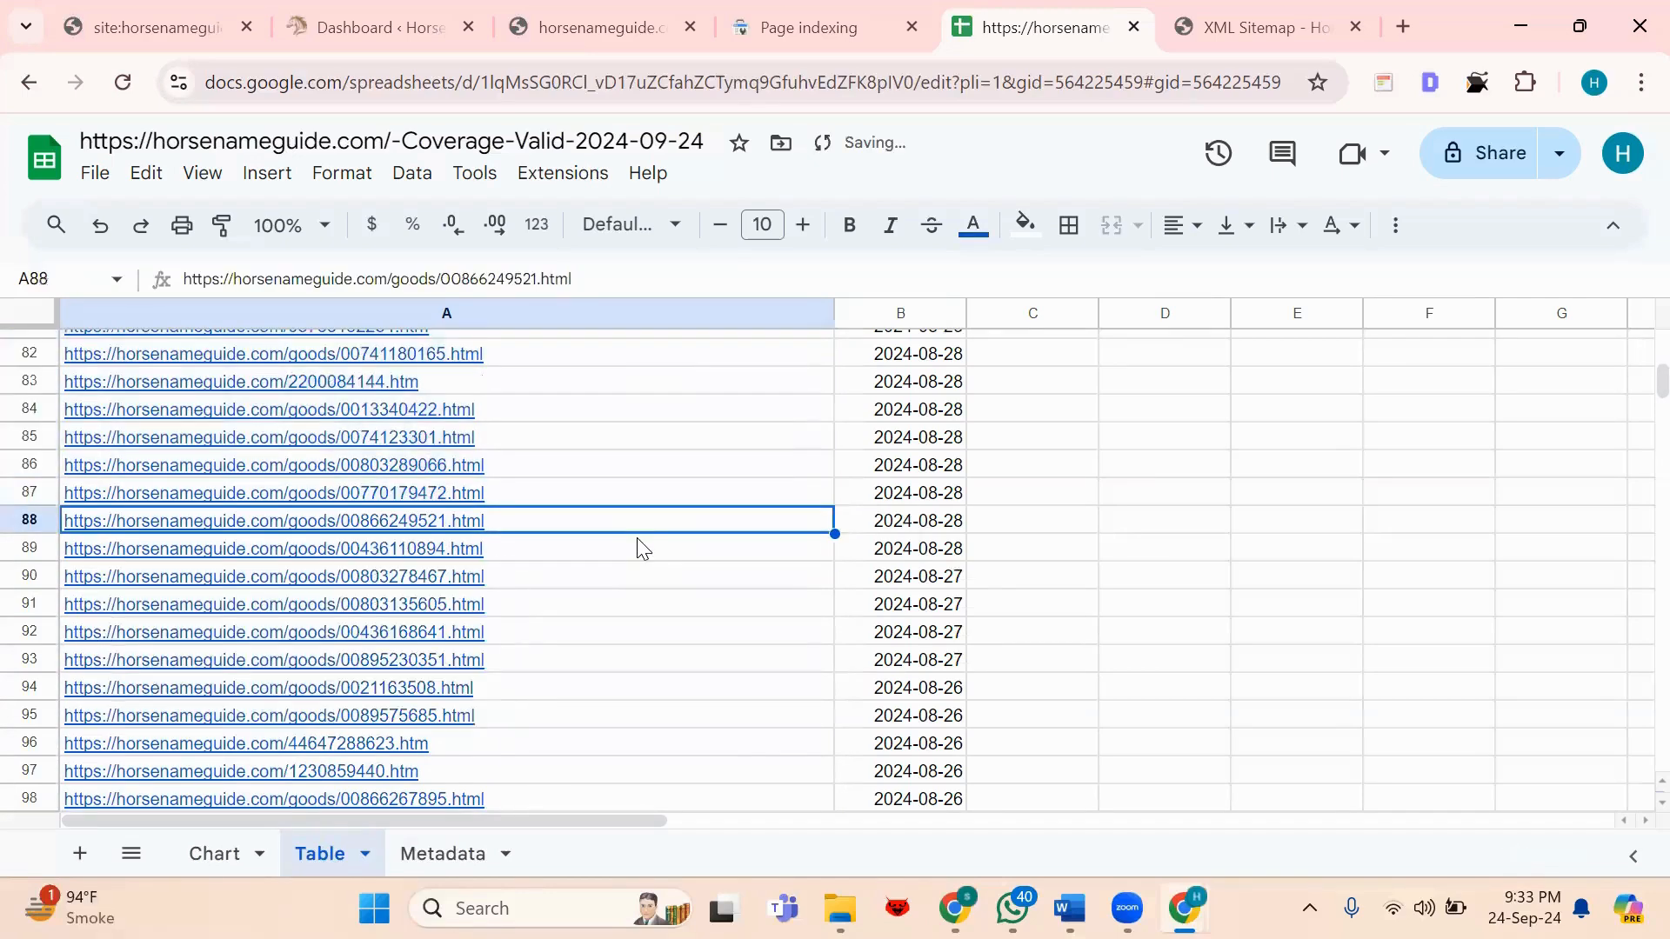
key("Down")
key("Down")
key("Down")
key("Down")
key("Down")
key("Down")
key("Down")
key("Down")
key("Down")
key("Down")
key("Down")
key("Down")
key("Down")
key("Down")
key("Down")
key("Down")
key("Down")
key("Down")
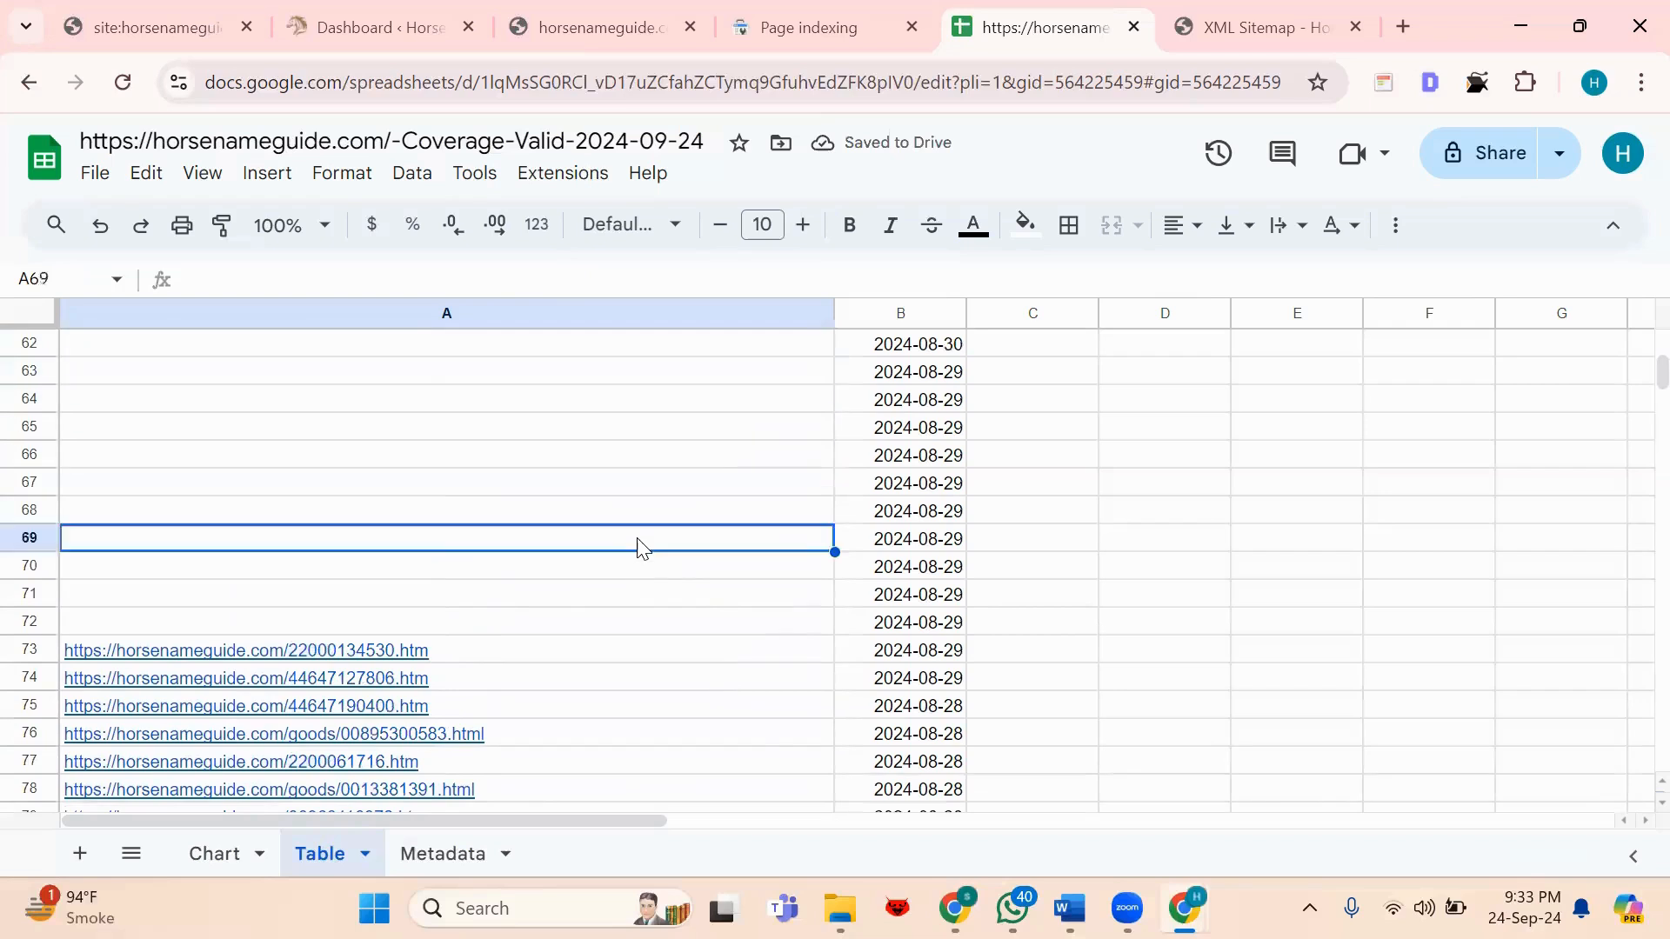
key("Up")
key("Up")
key("Up")
key("Up")
key("Up")
key("Up")
key("Up")
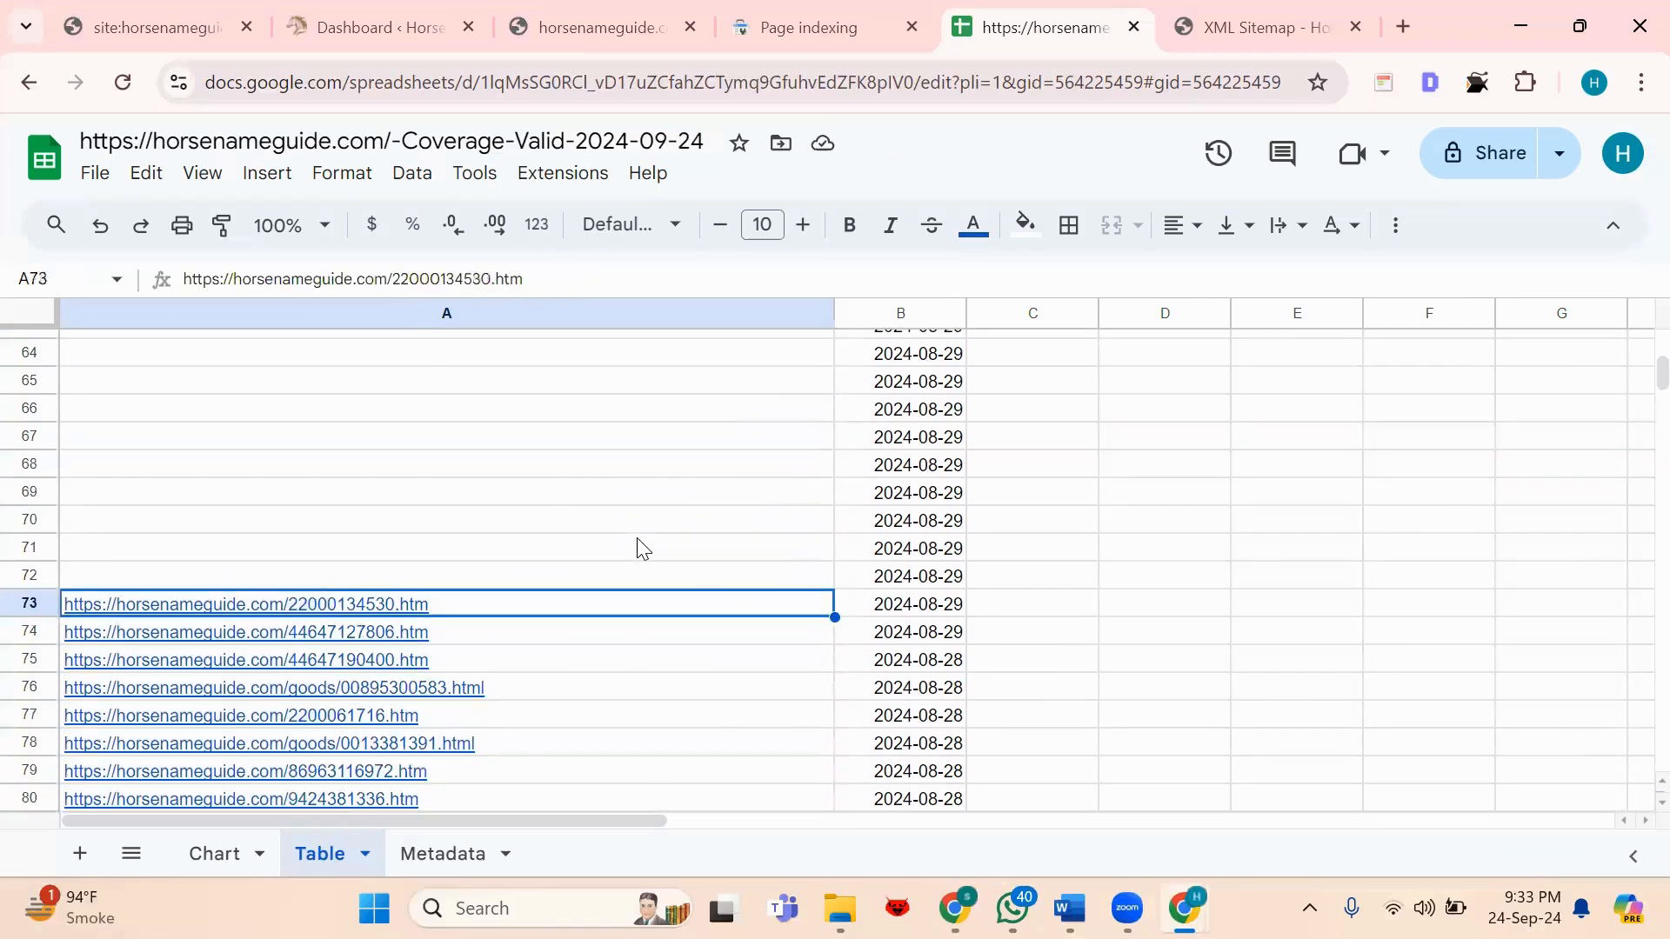
key("ctrl+shift+Down")
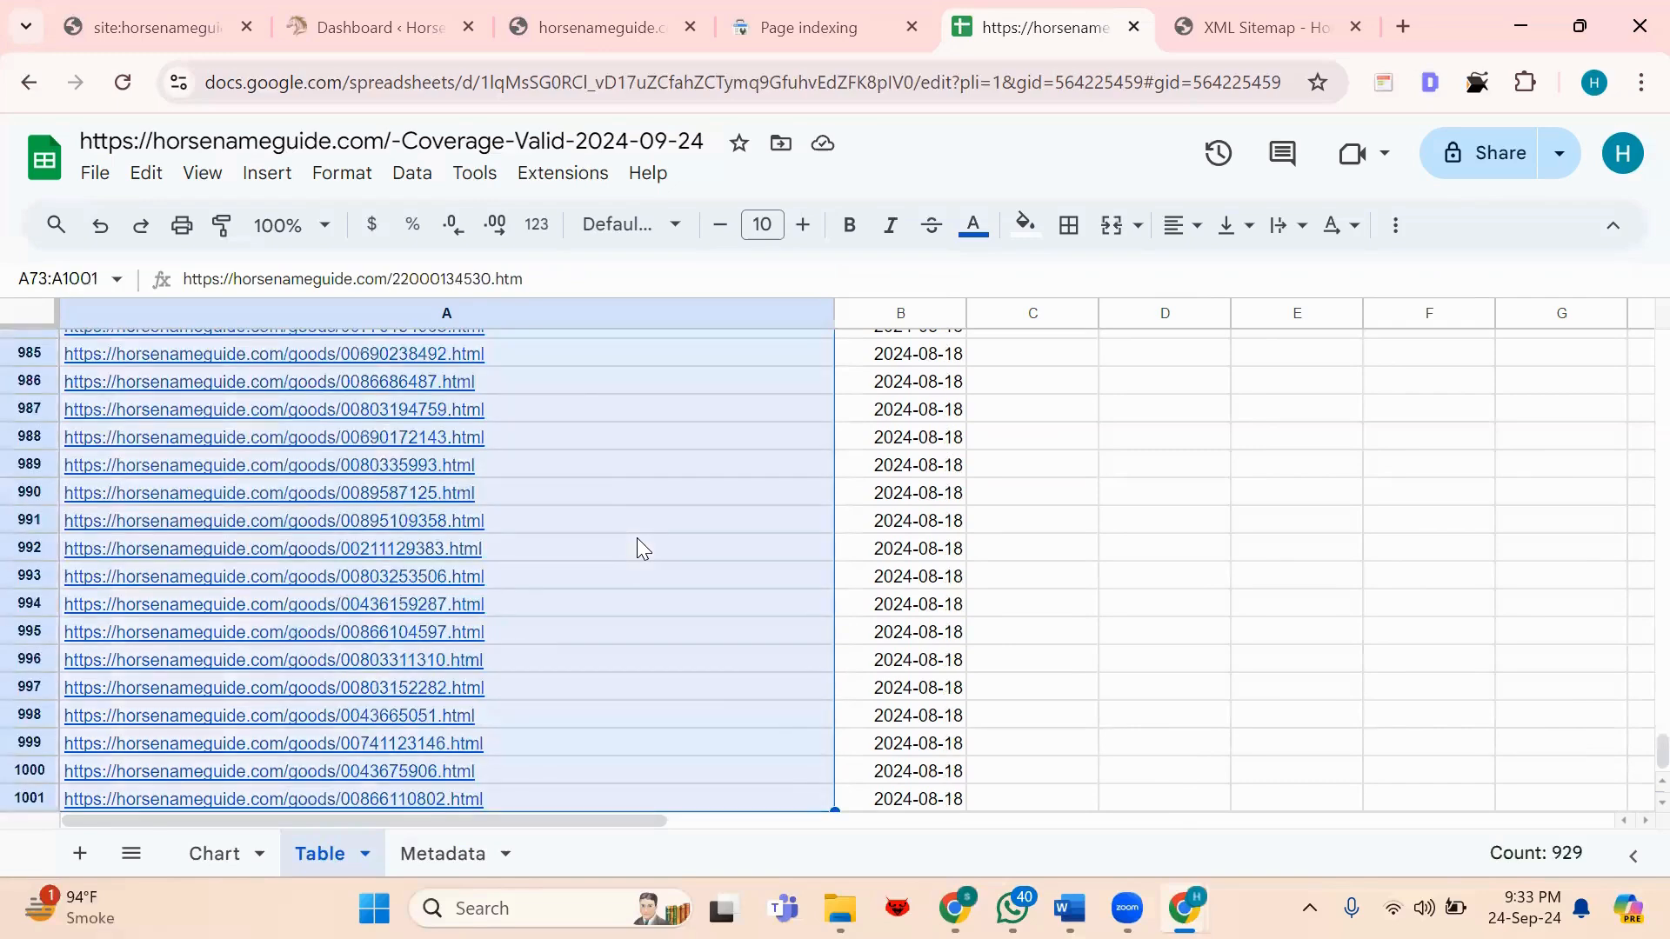
key("ctrl+c")
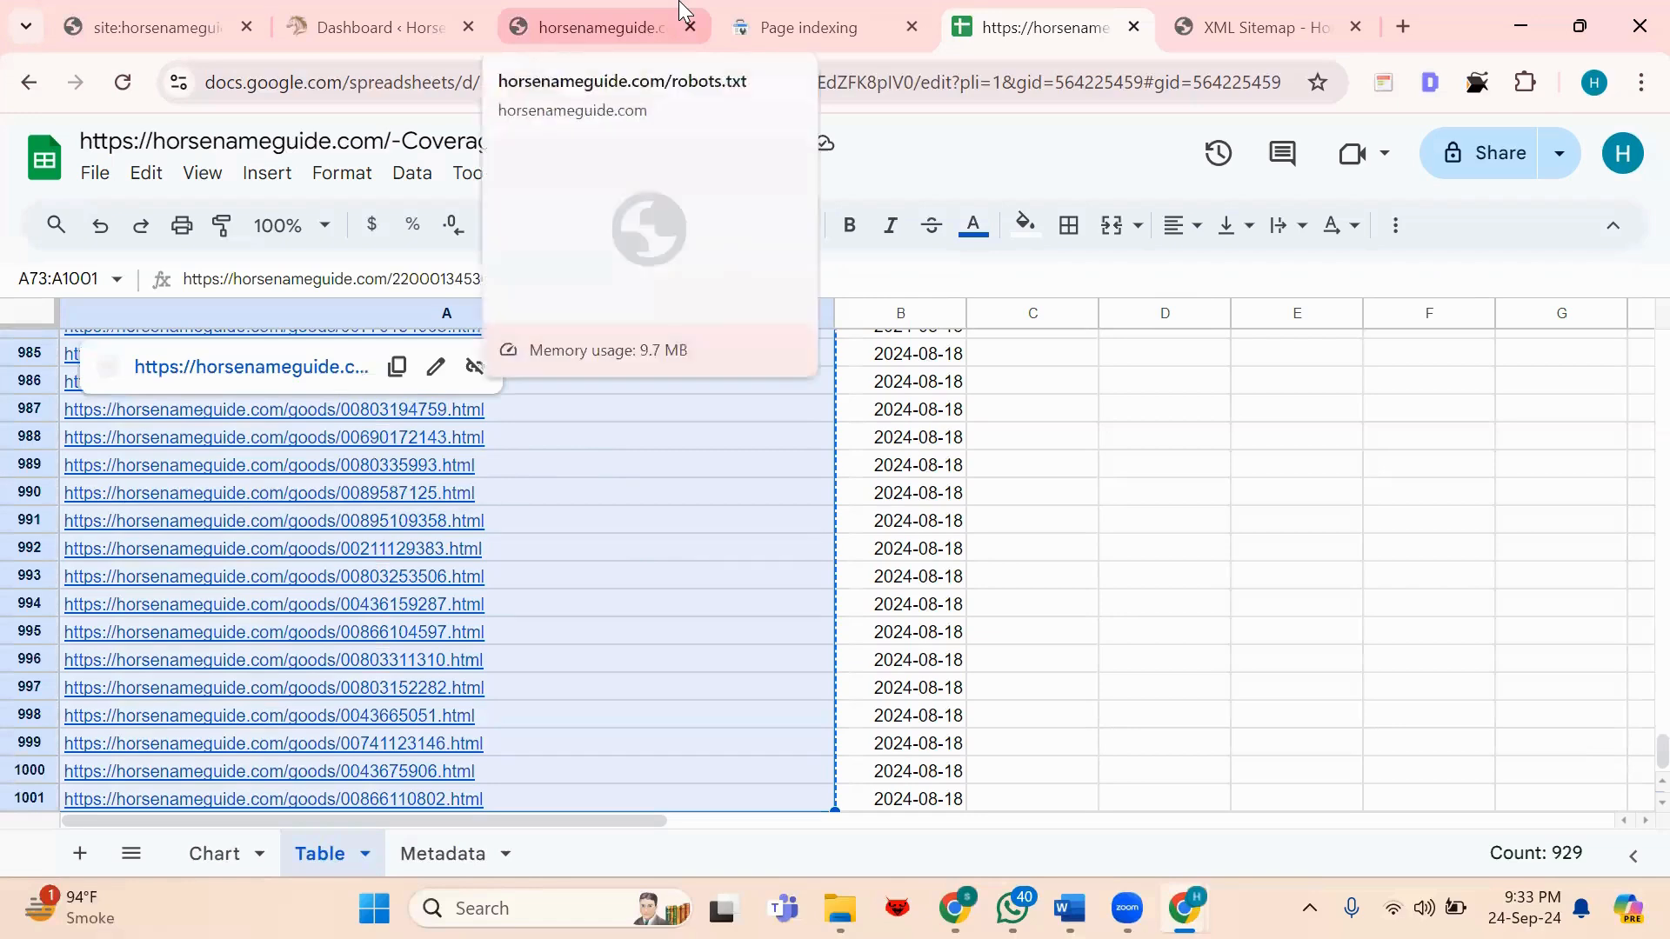
left_click(788, 24)
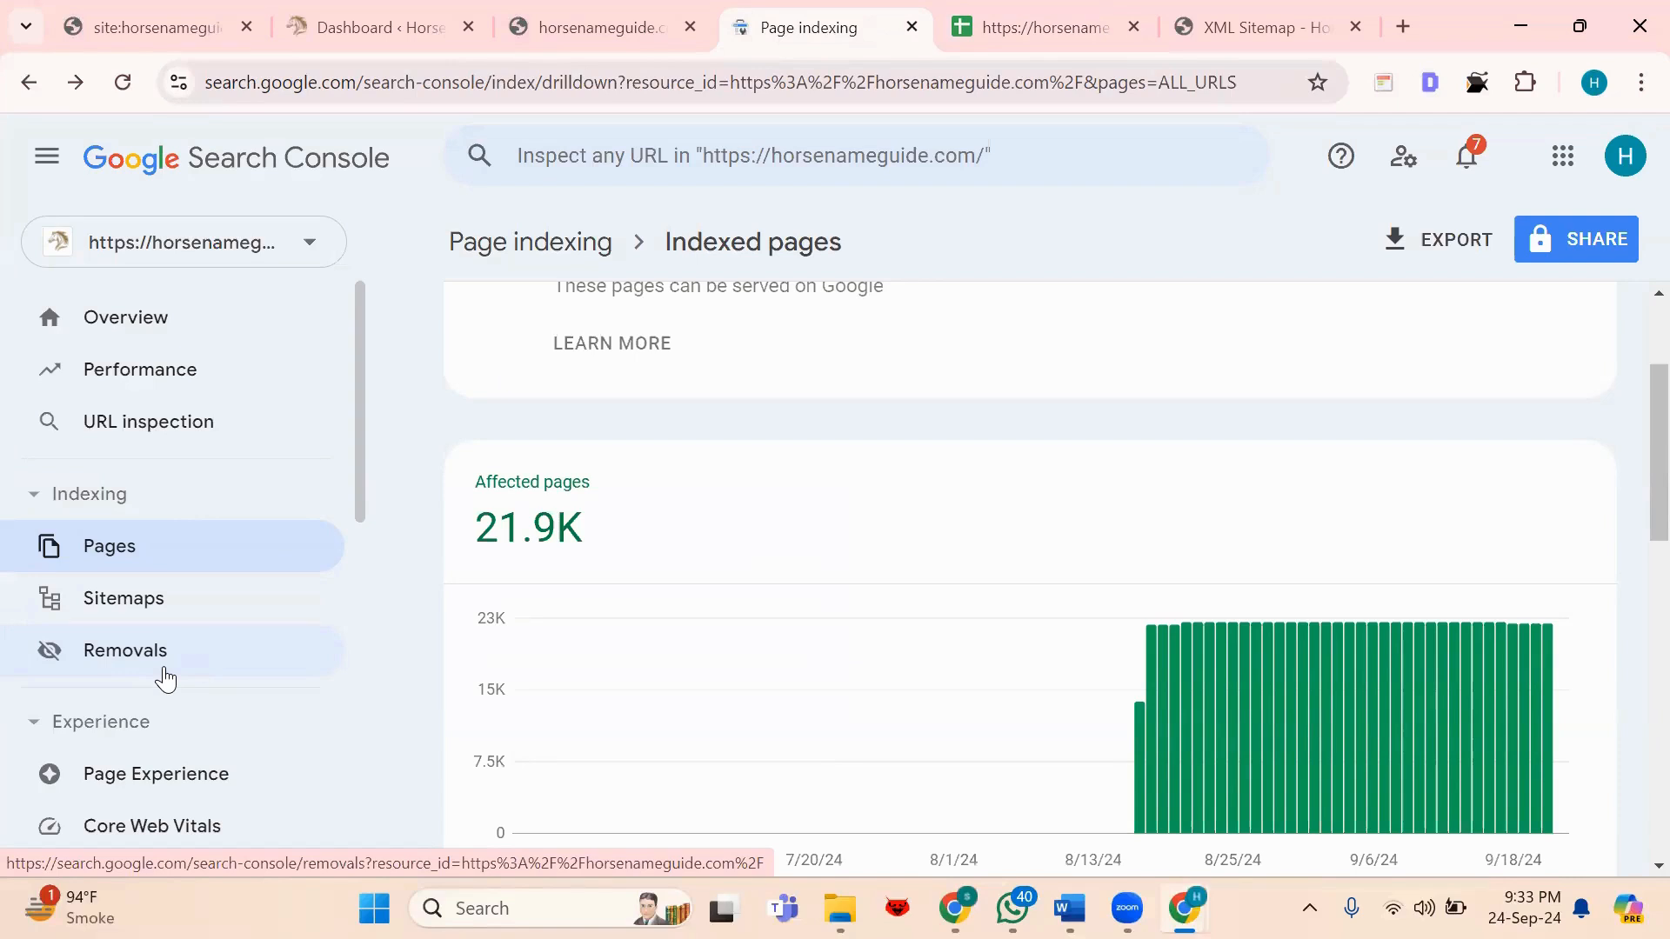
Step: Replace 404/ in the site address with the custom login slug to reach the login page
left_click(368, 18)
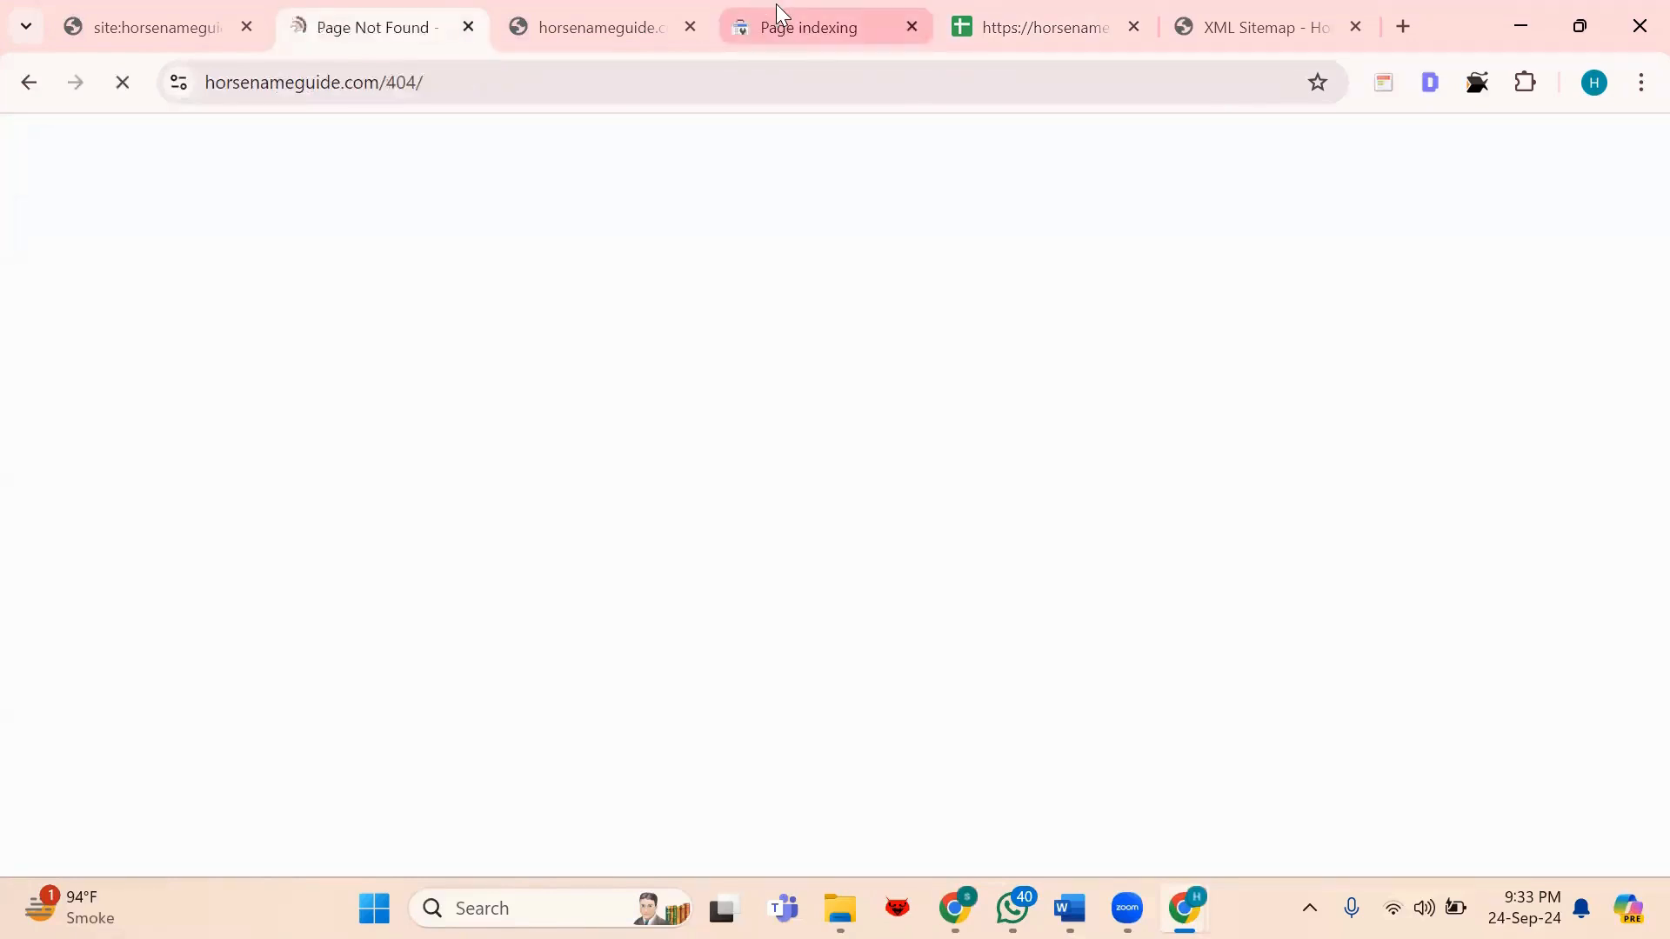
left_click(470, 87)
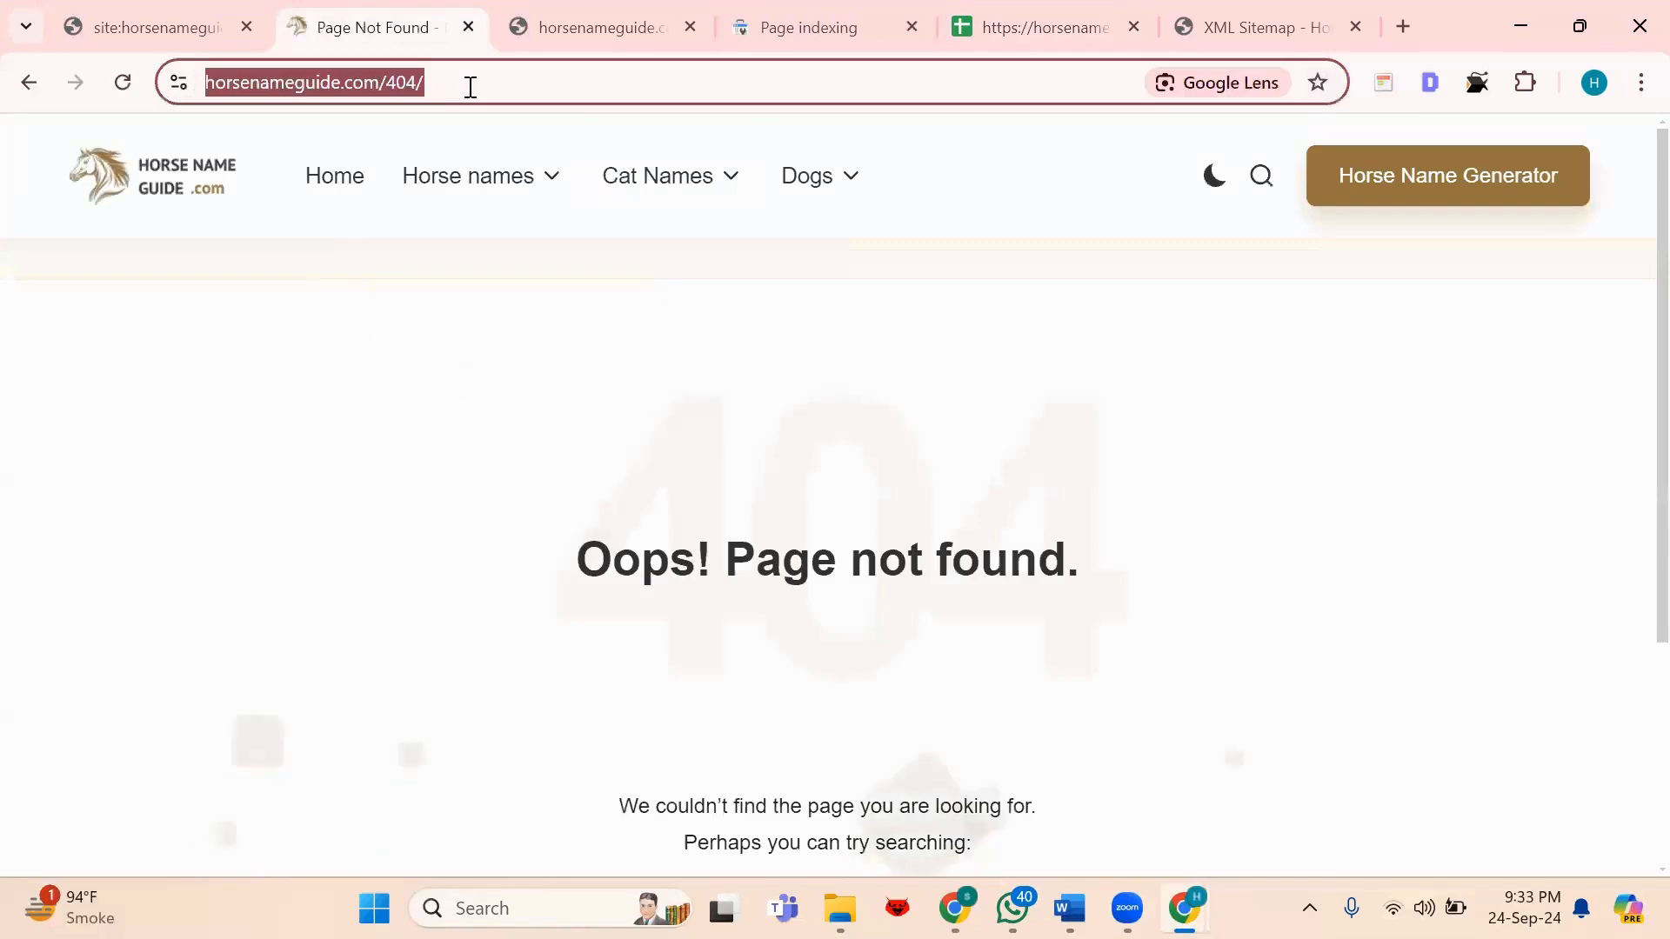
left_click(470, 87)
left_click_drag(511, 82, 448, 84)
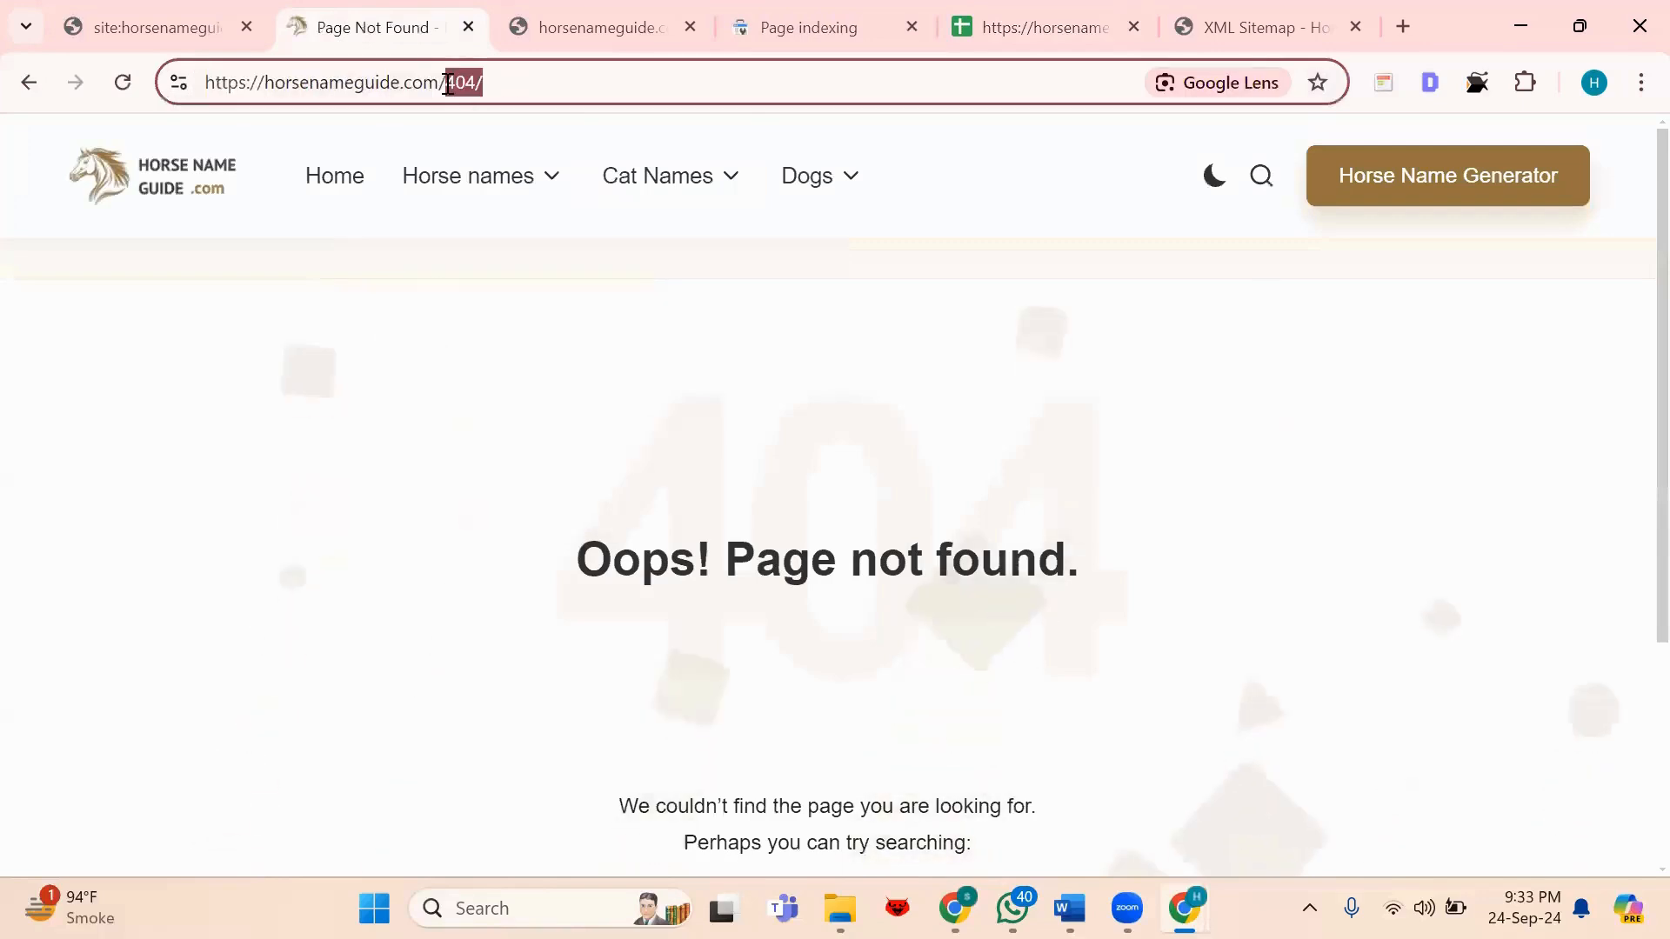
type("uzair")
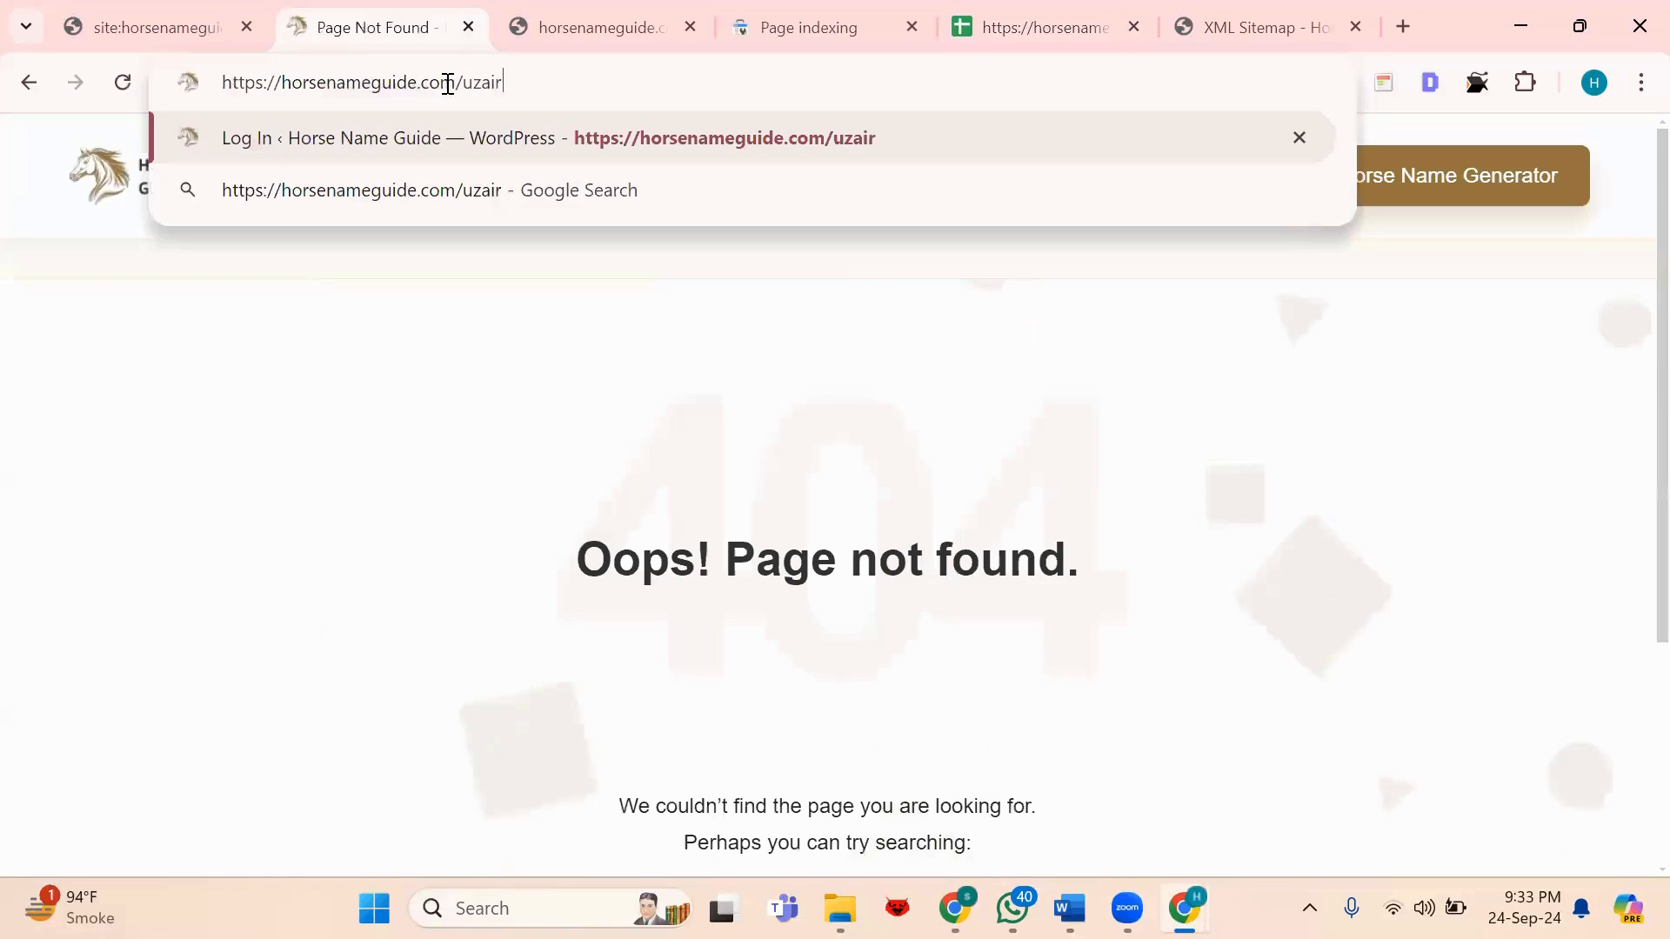
key("Return")
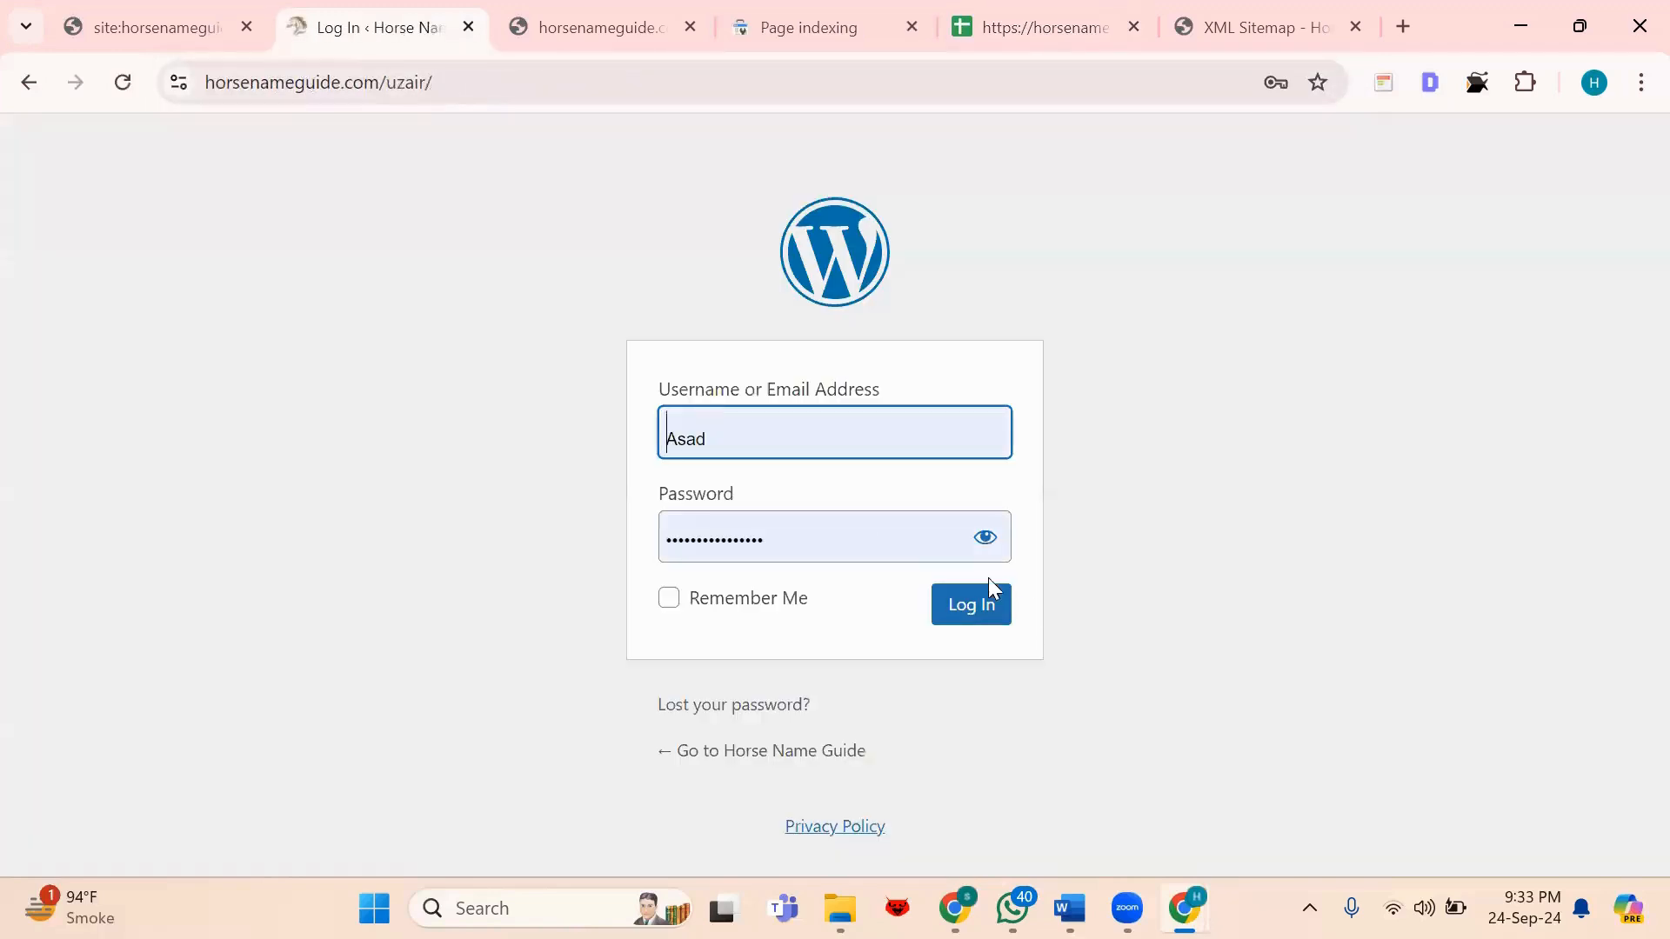
Step: Log in and enter the Wordfence 2FA code to reach the admin Dashboard
left_click(974, 603)
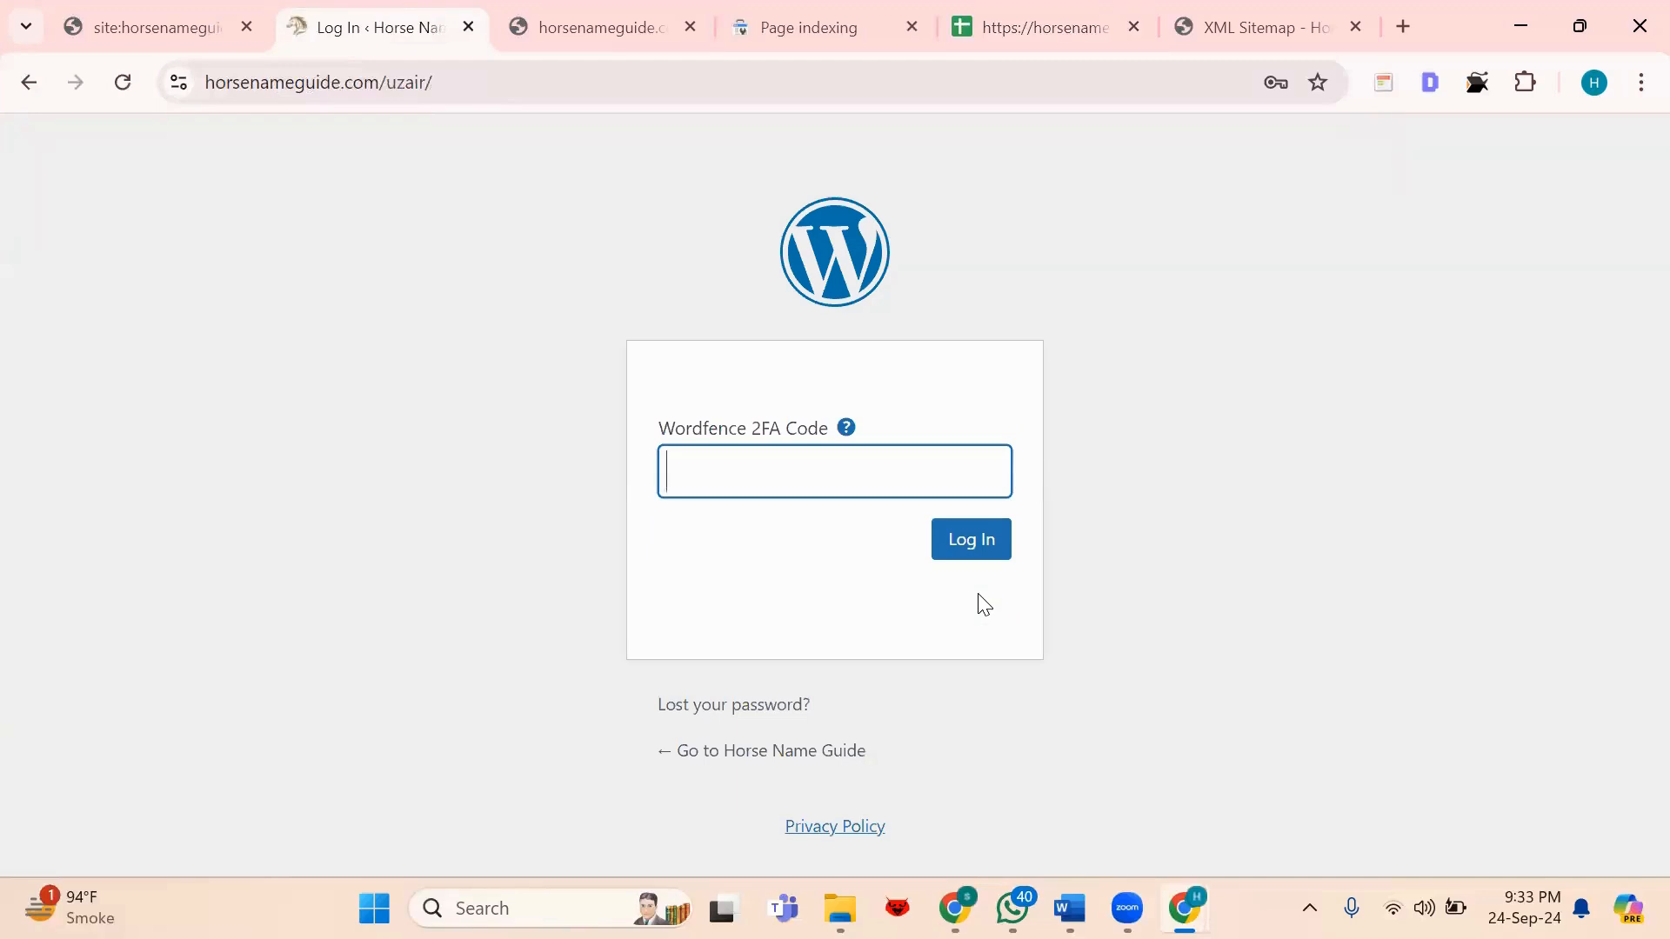
left_click(970, 539)
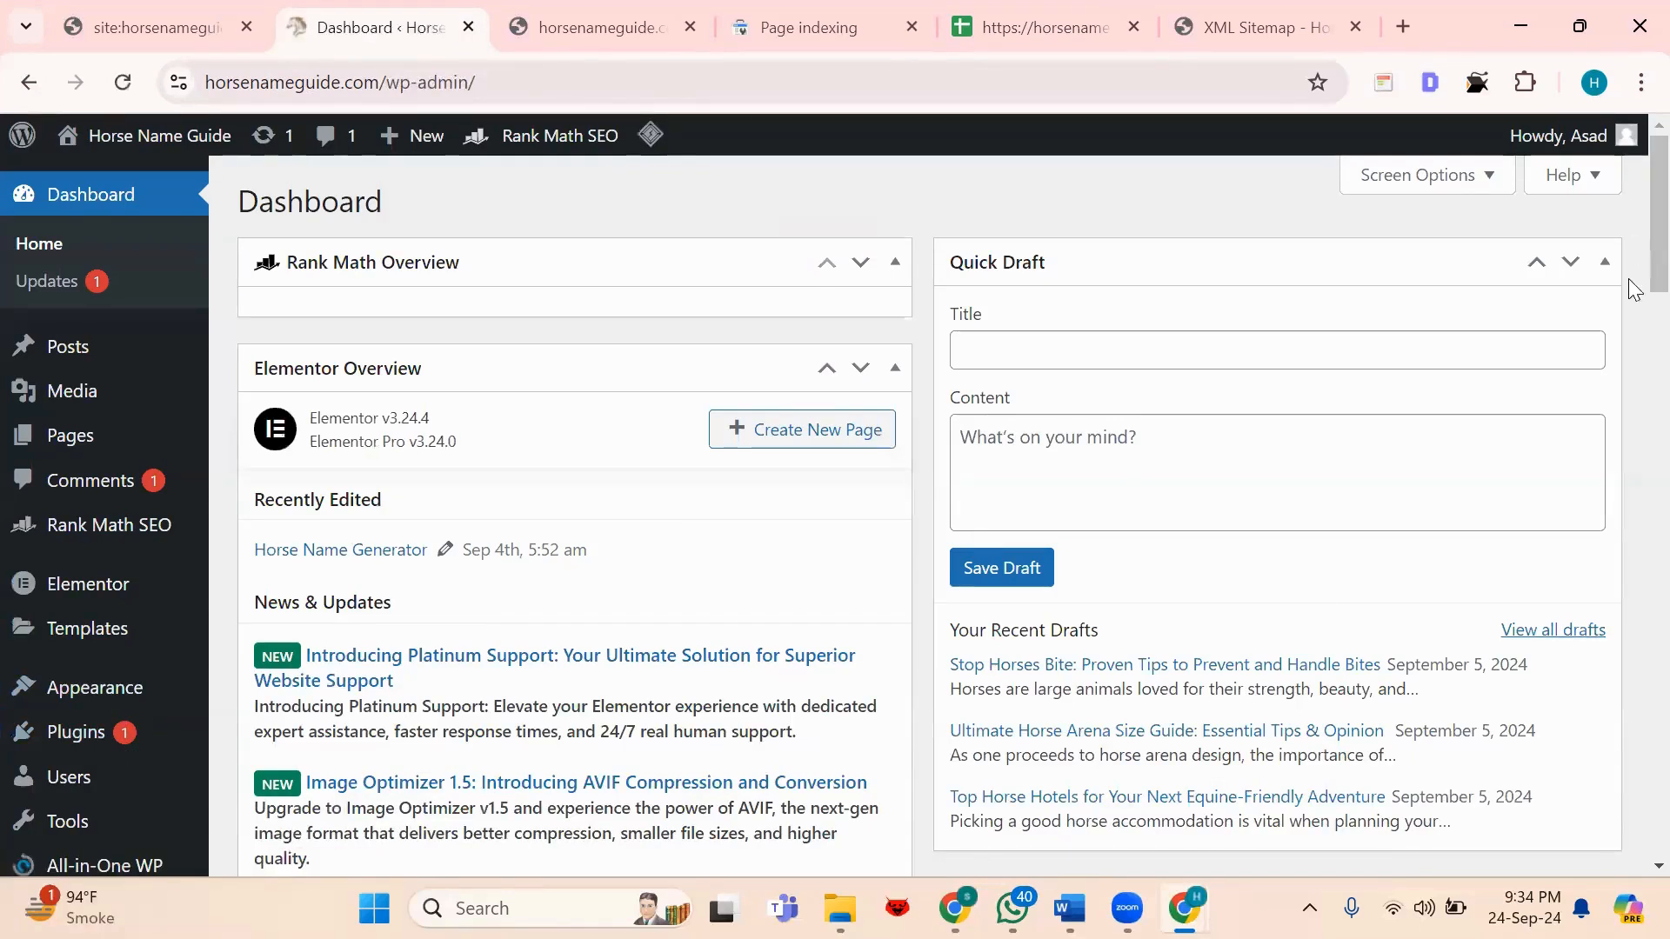
Step: Open WP File Manager from the admin sidebar to view the site's root files
scroll(1634, 296, "down", 2)
scroll(1634, 296, "down", 2)
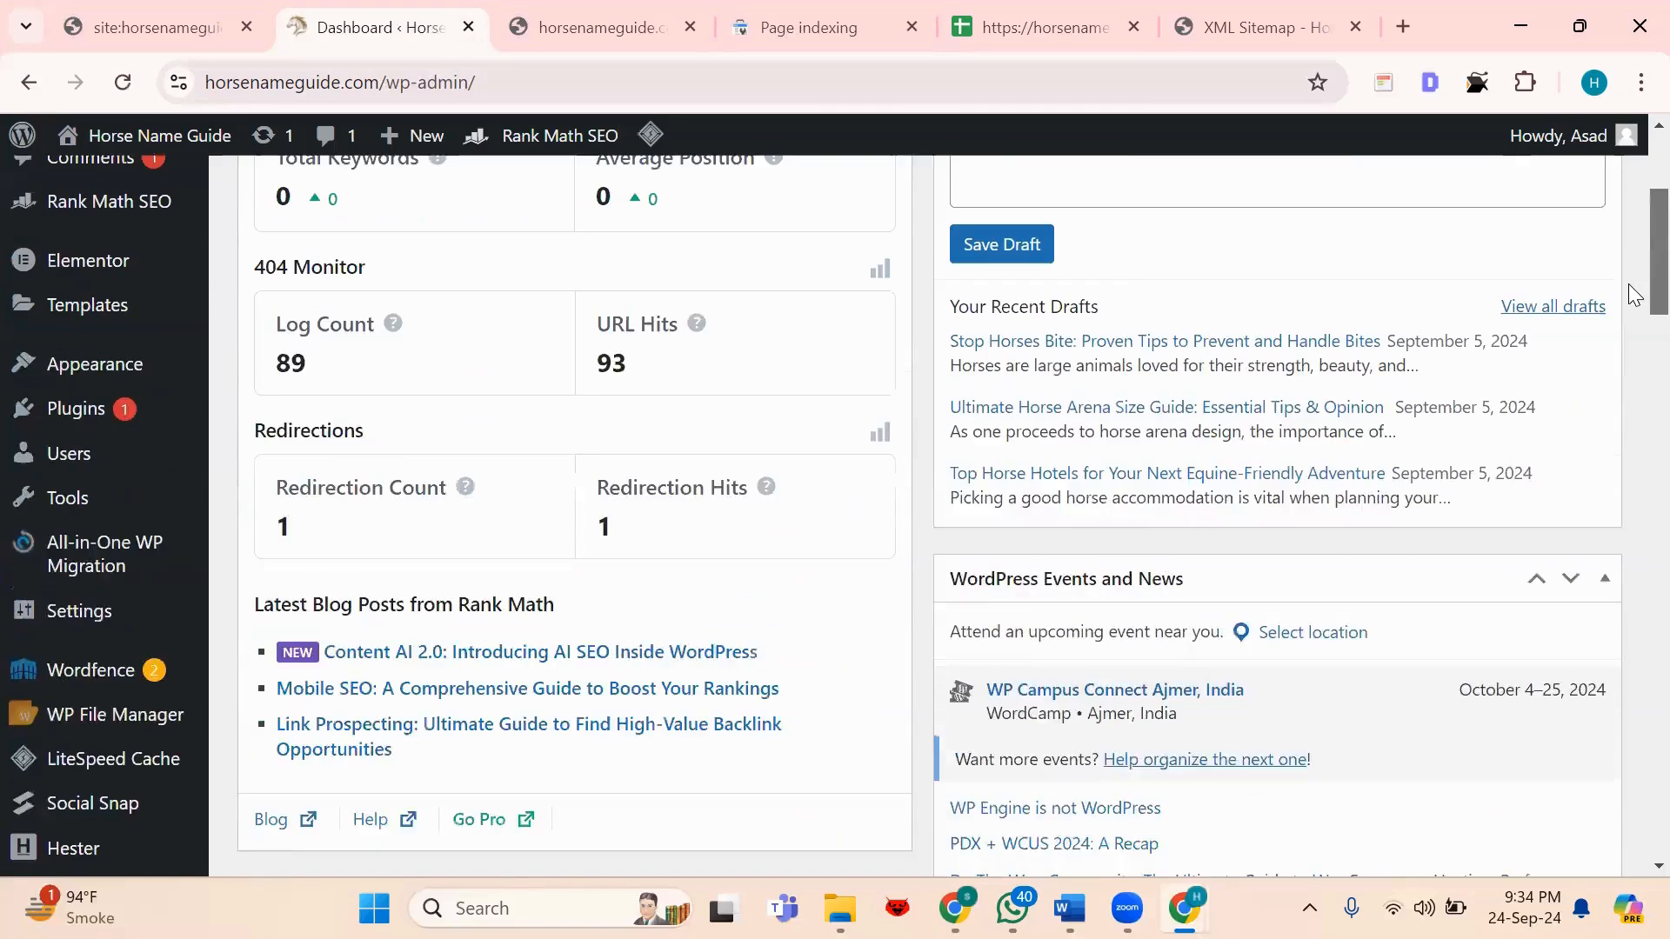
mouse_move(52, 759)
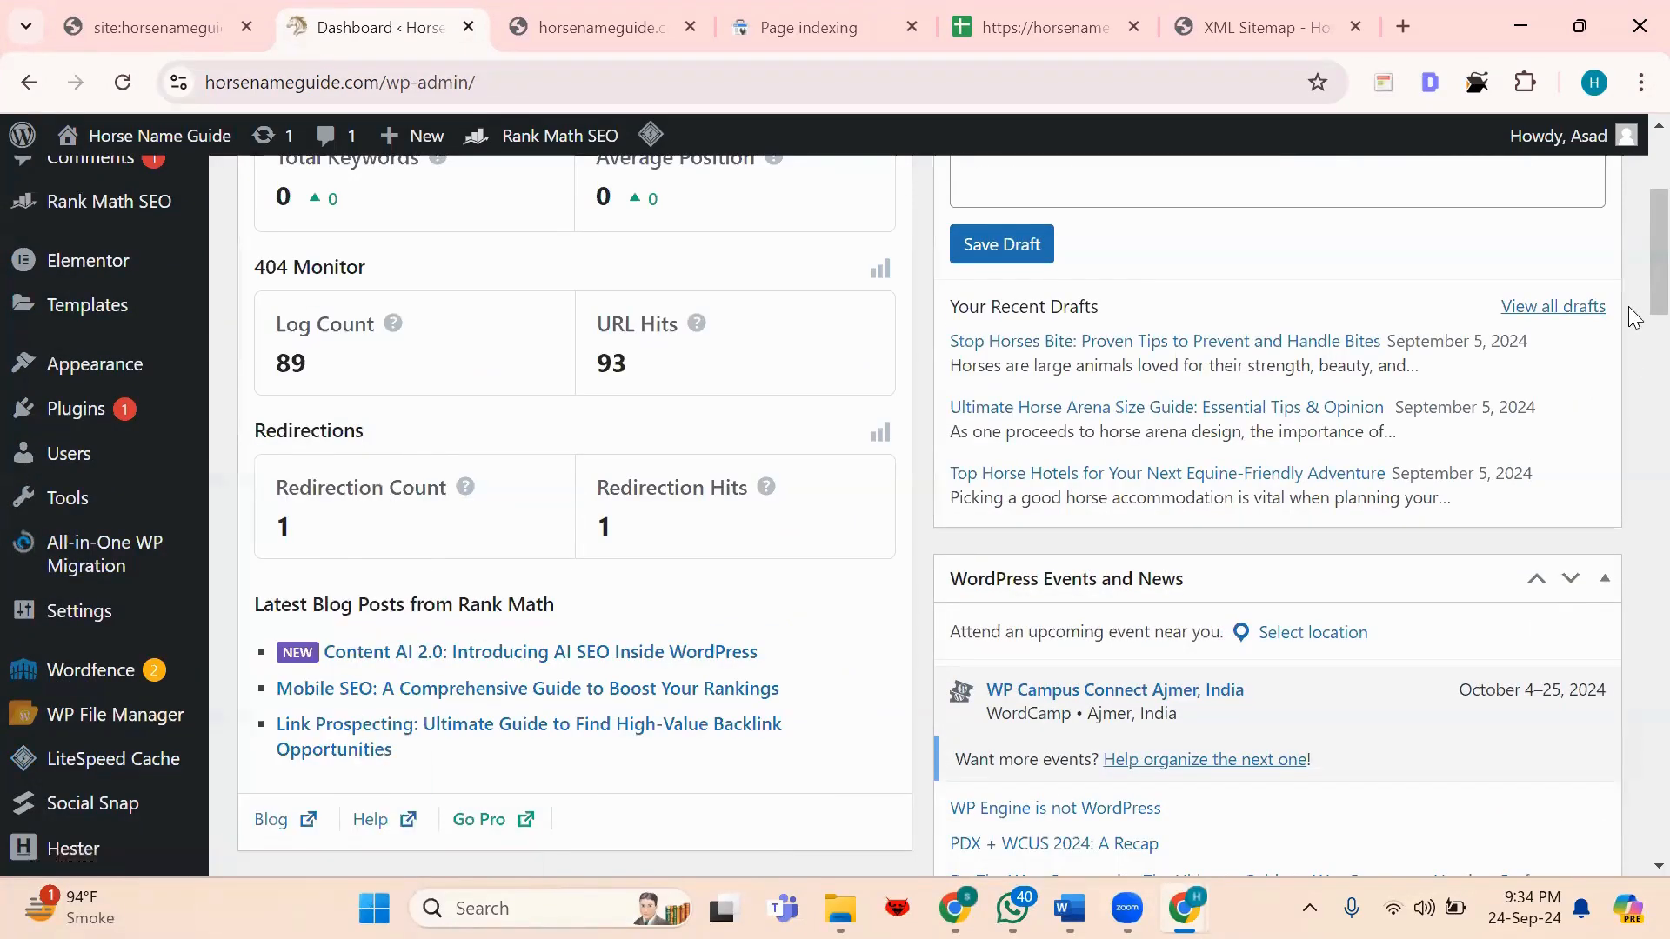
scroll(1633, 315, "down", 1)
scroll(1633, 314, "down", 1)
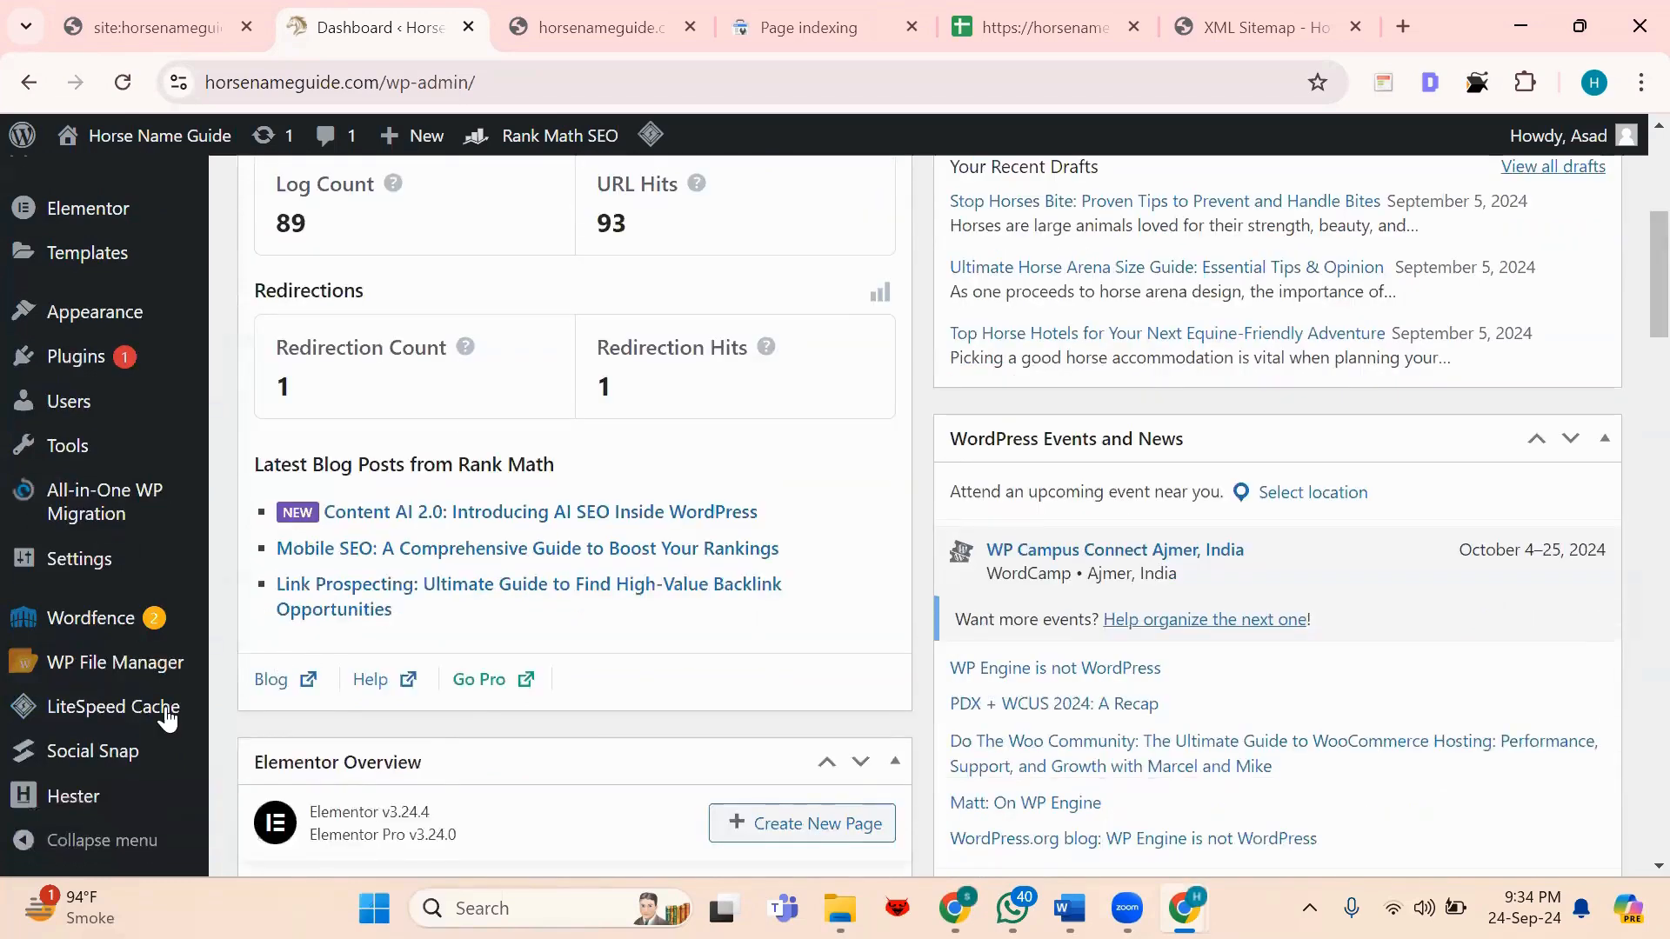
mouse_move(168, 718)
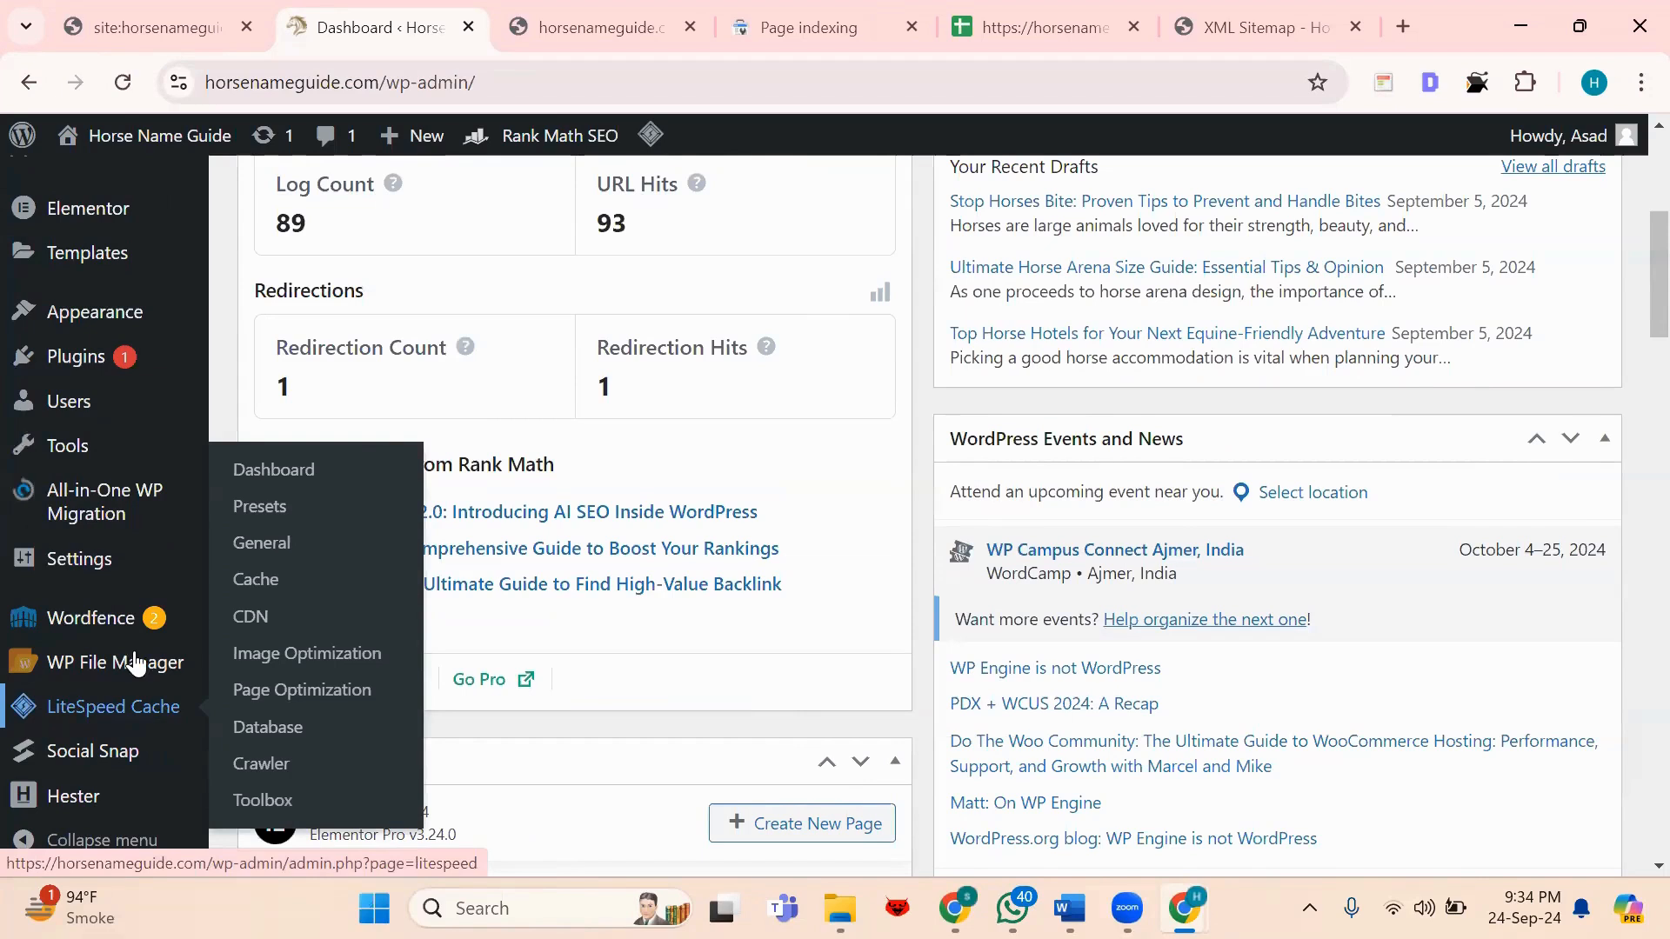
mouse_move(130, 666)
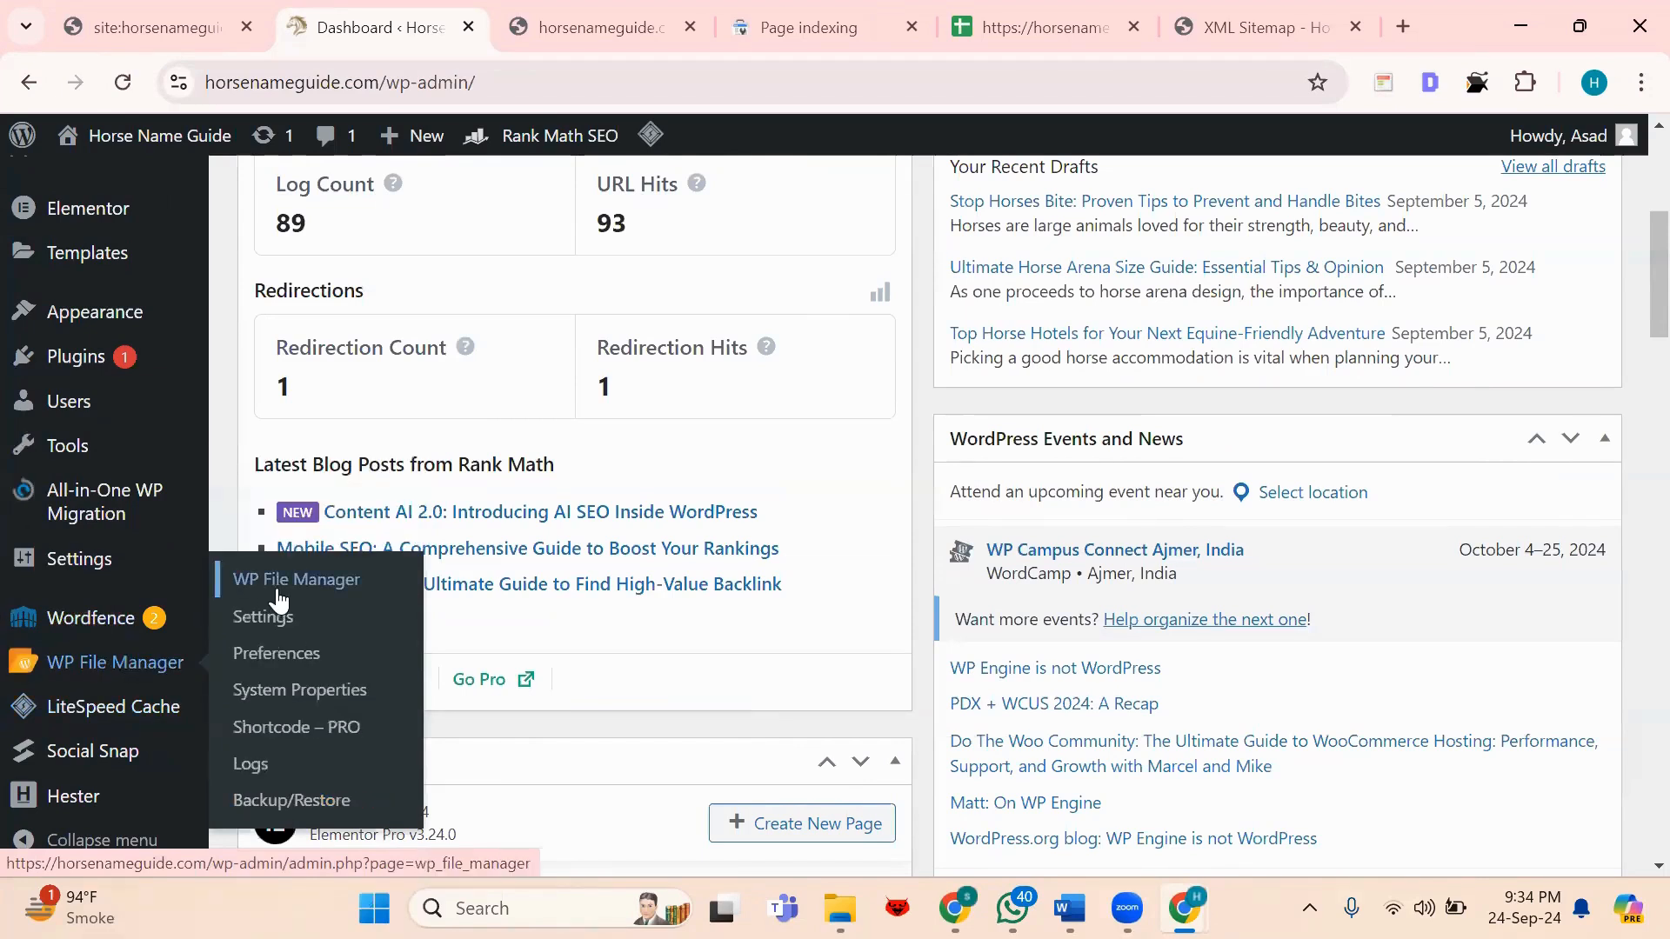
left_click(279, 599)
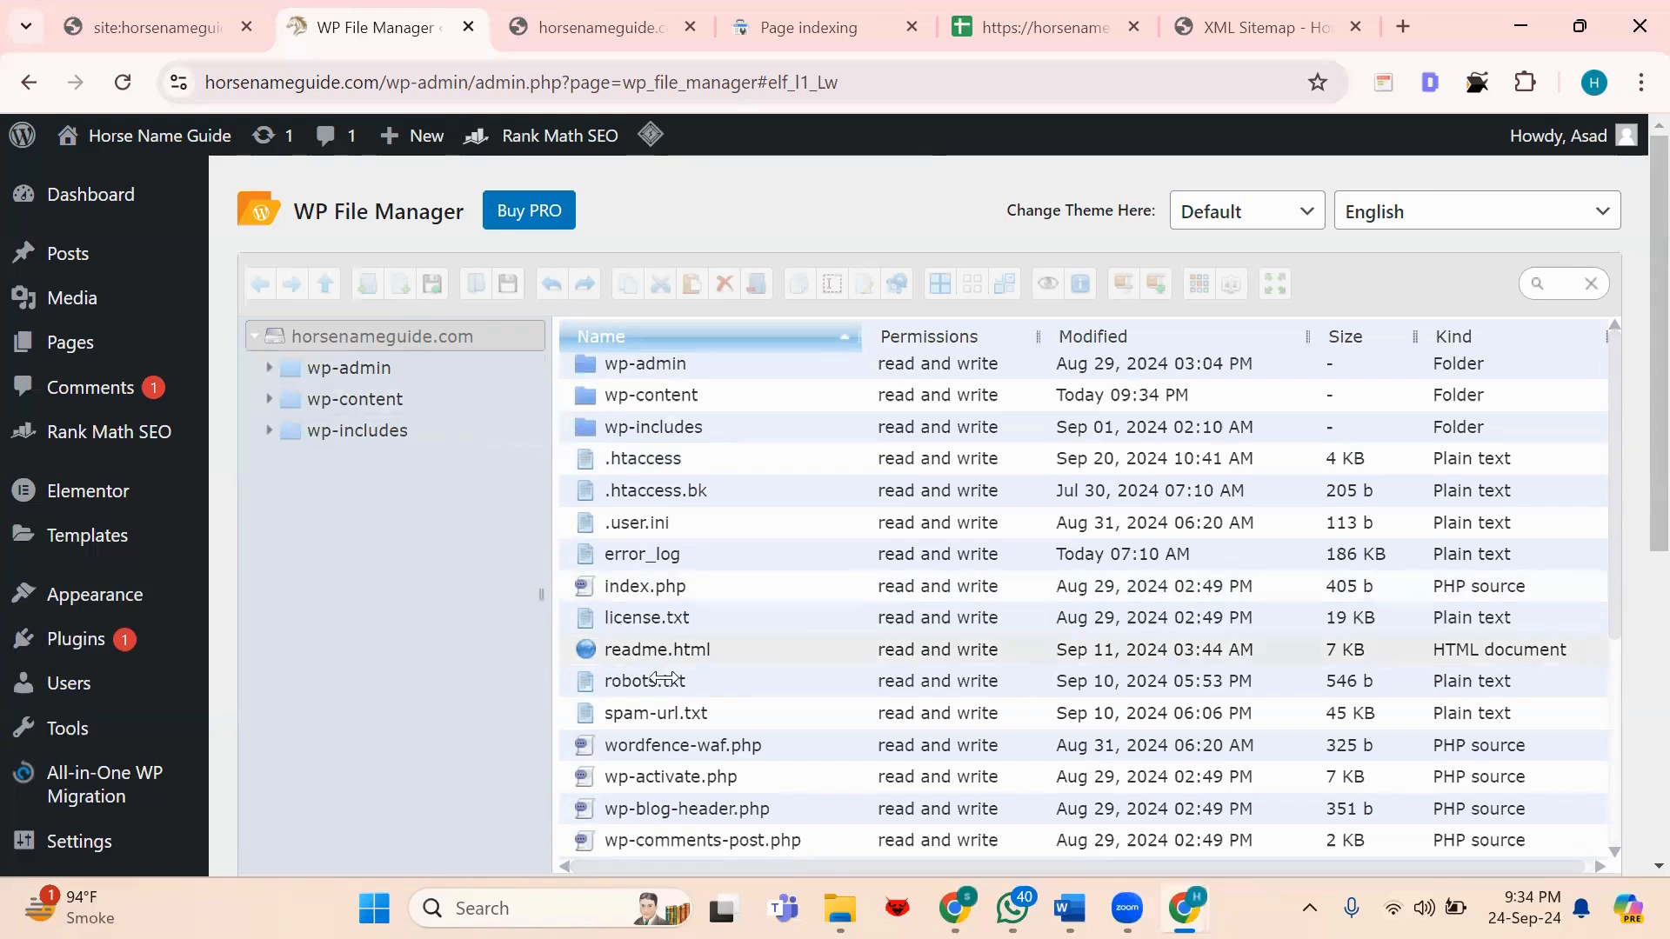
Step: Overwrite spam-url.txt in the code editor with the copied spam URL list and save it
left_click(727, 716)
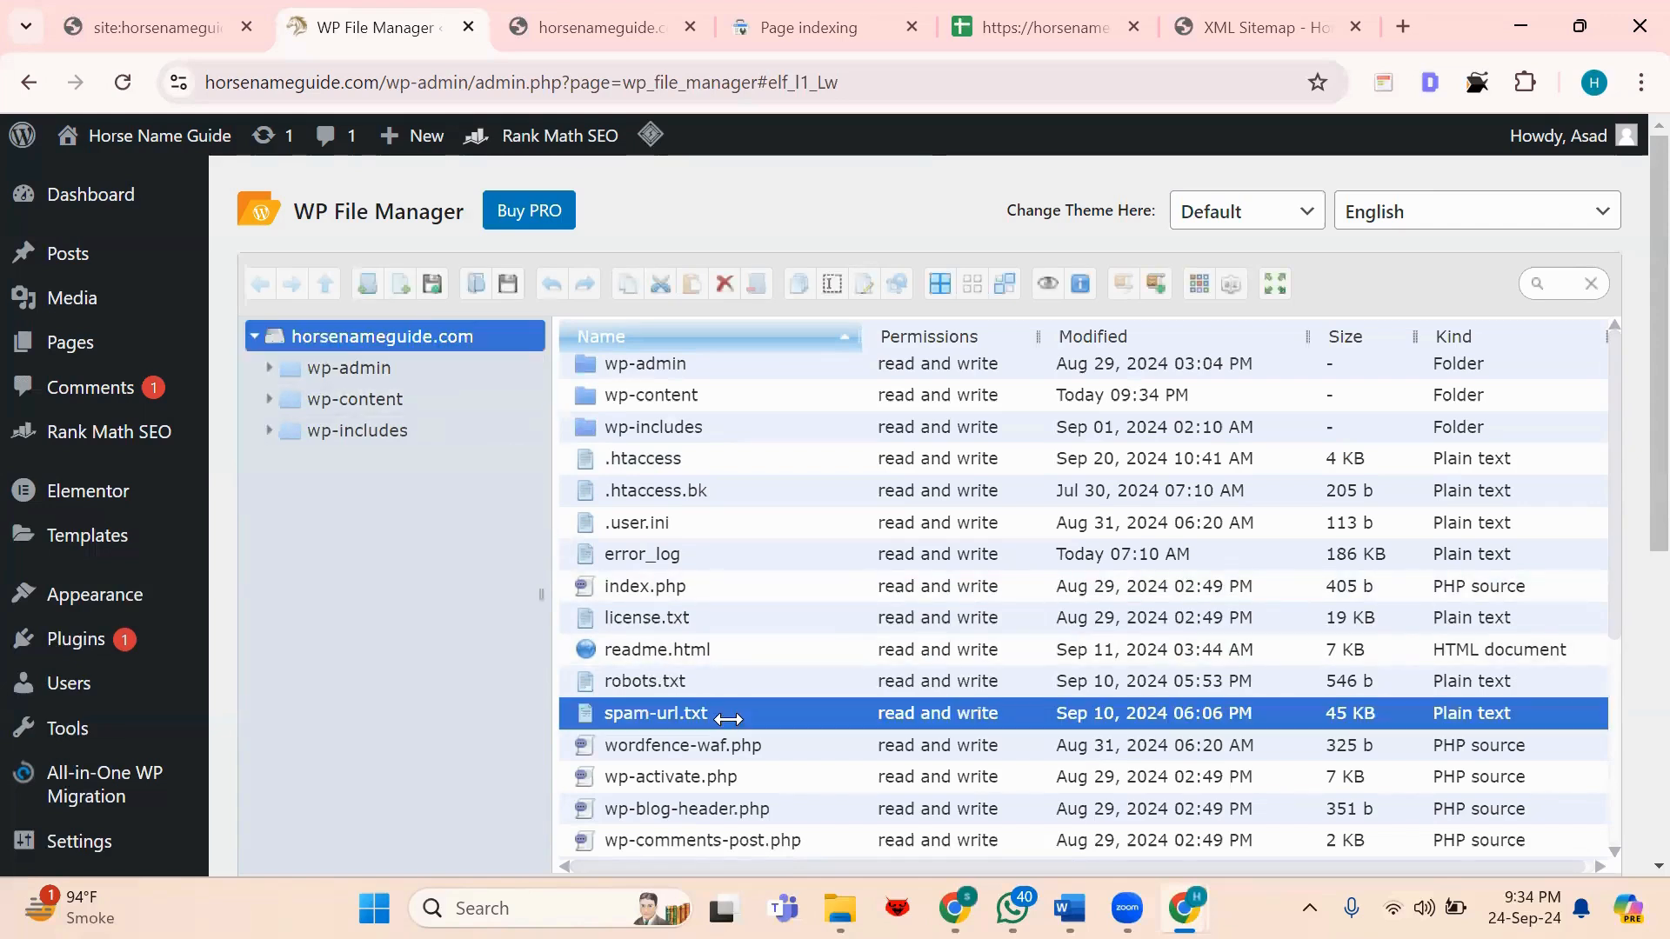
left_click(406, 288)
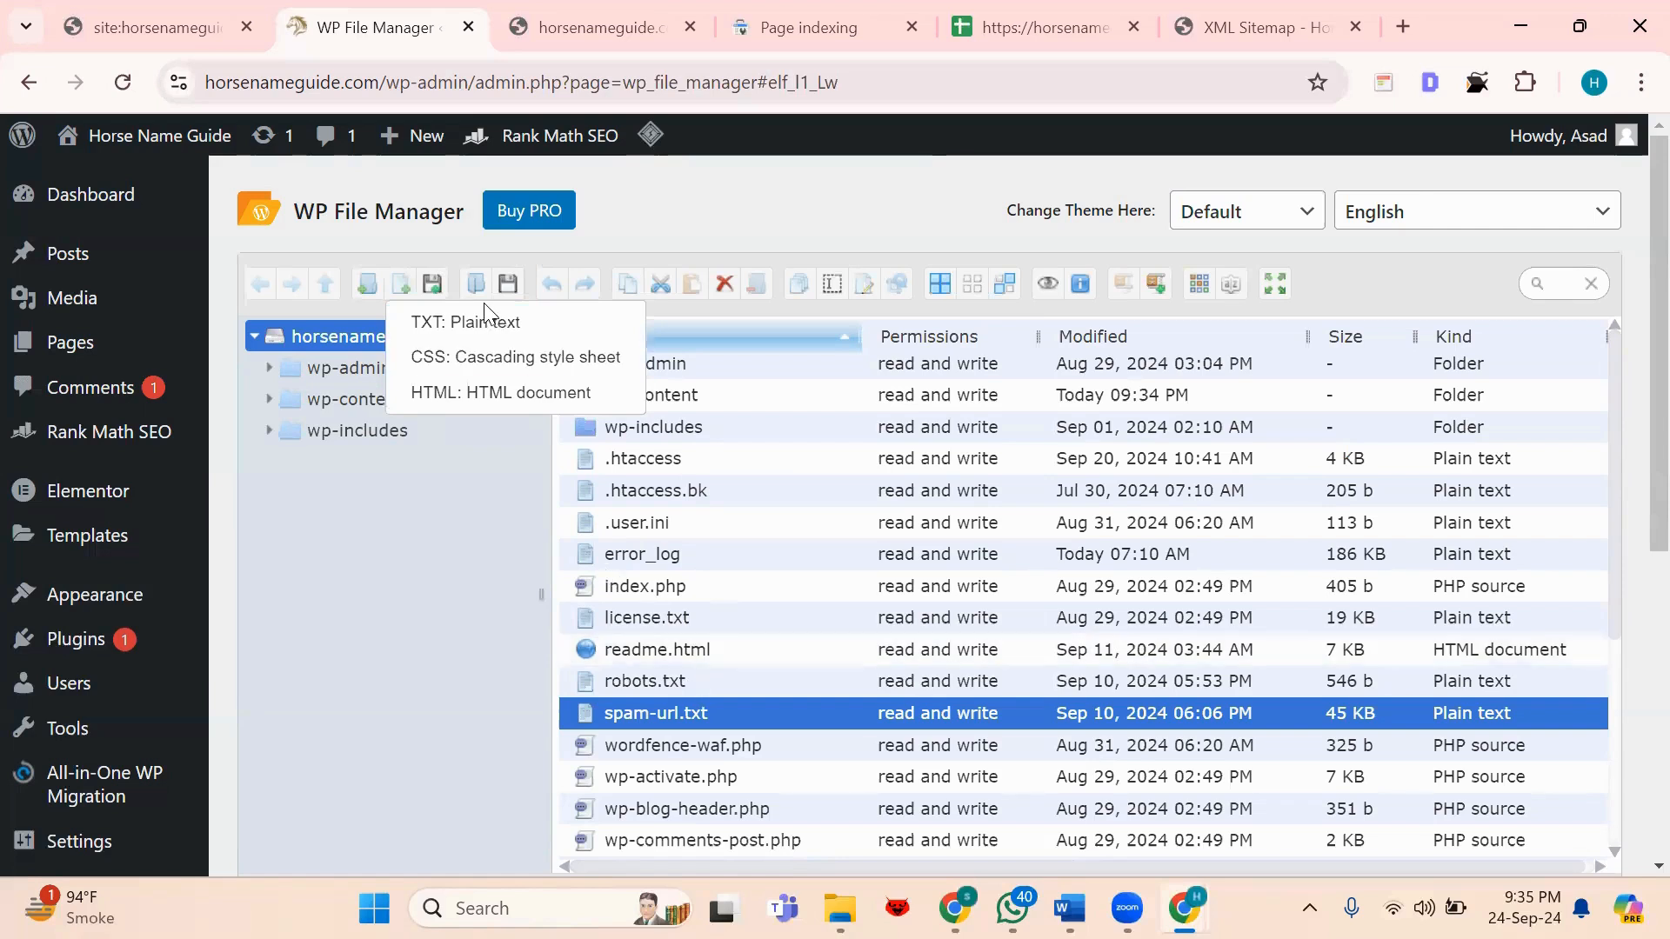
right_click(744, 716)
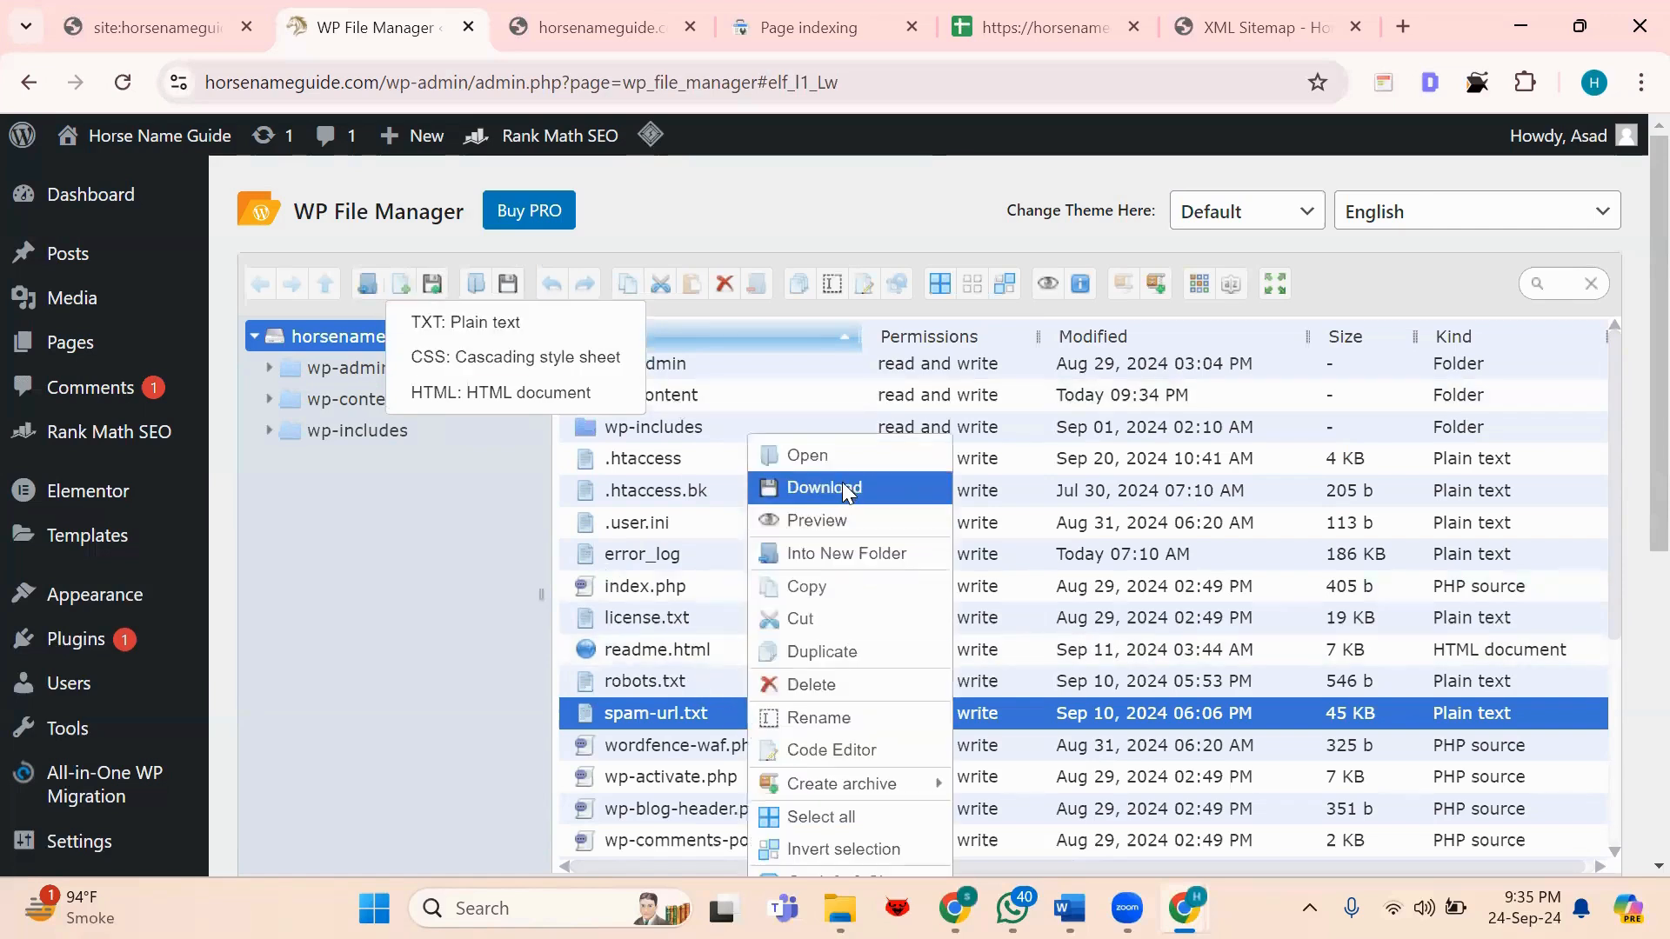
left_click(834, 748)
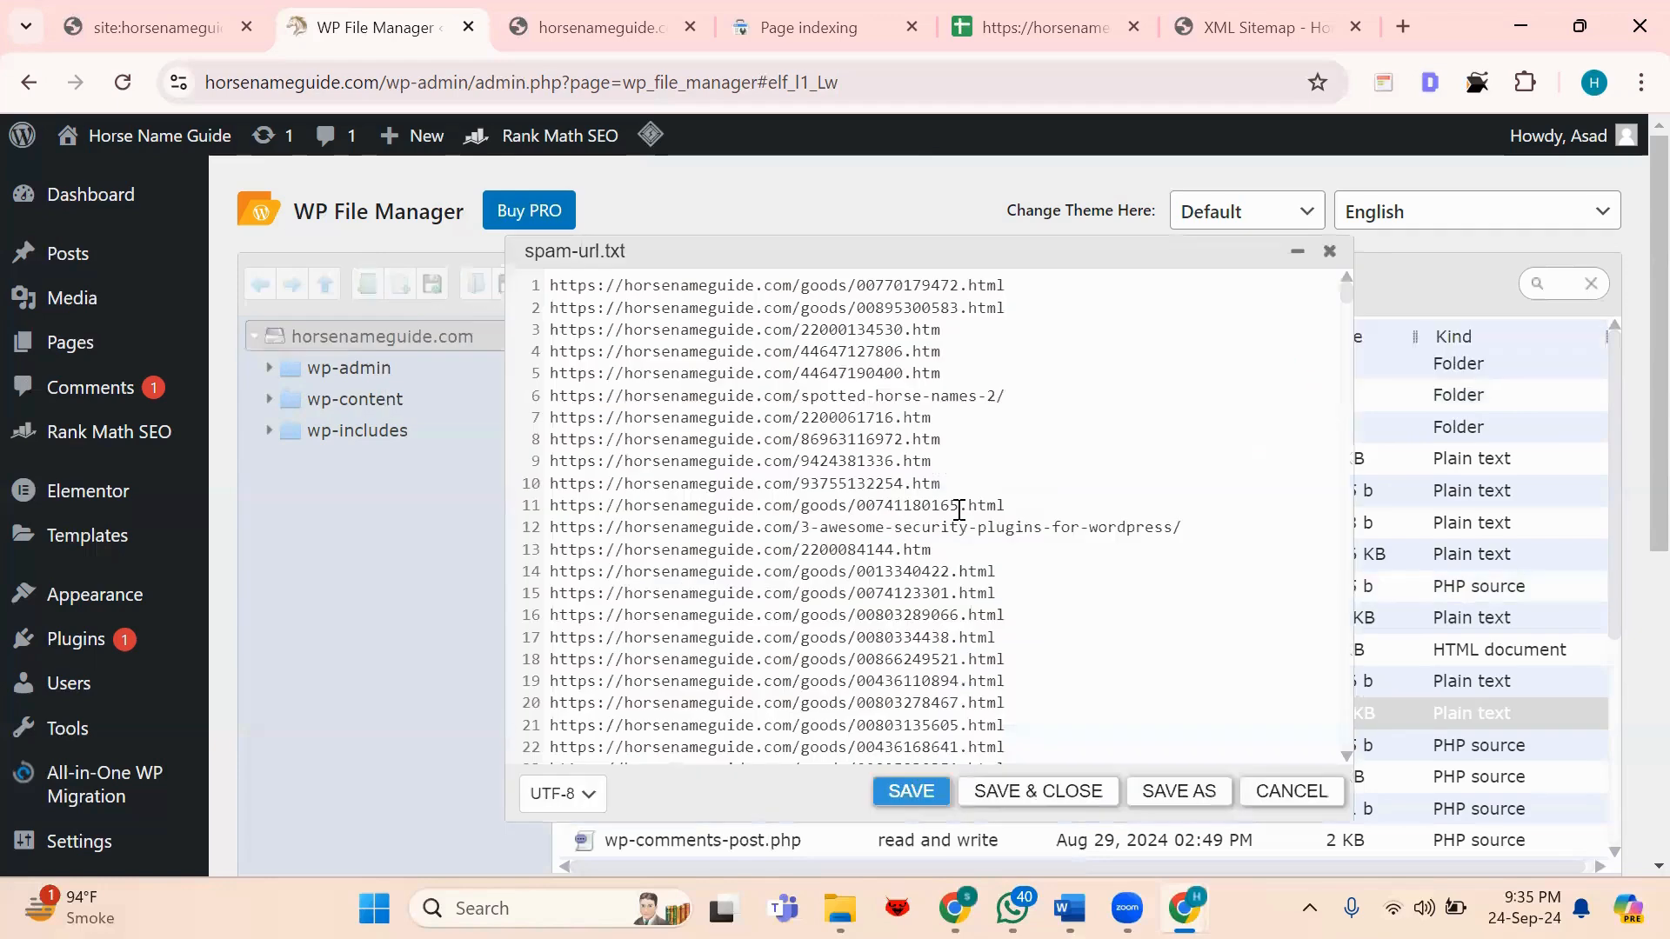
key("ctrl+a")
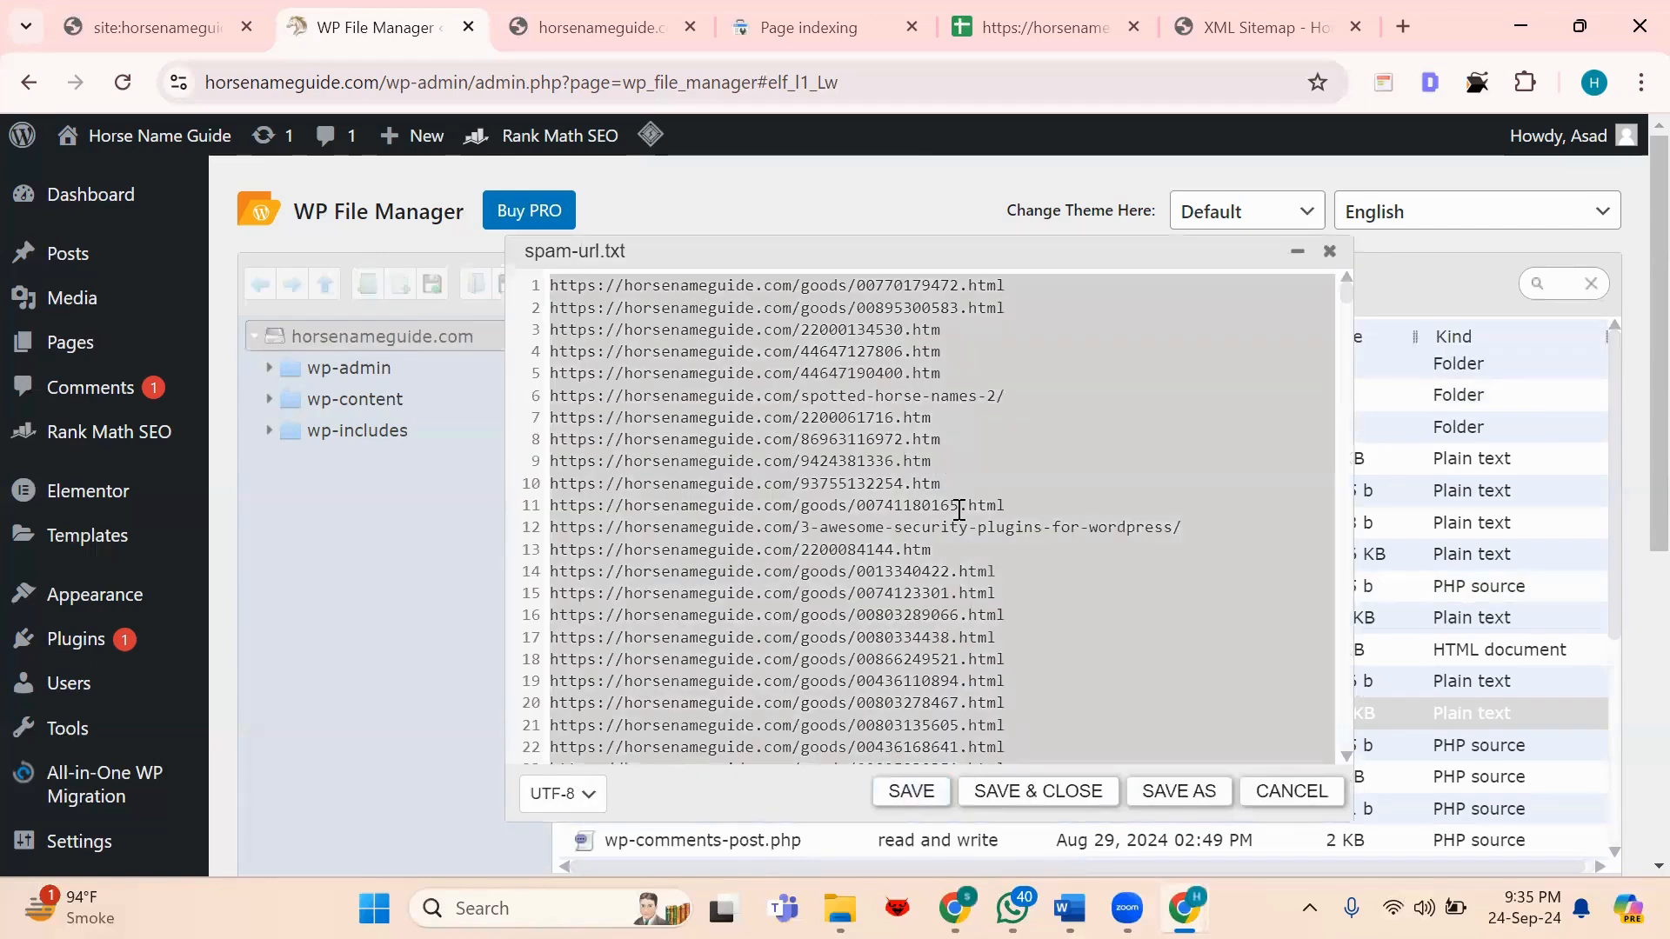
key("ctrl+v")
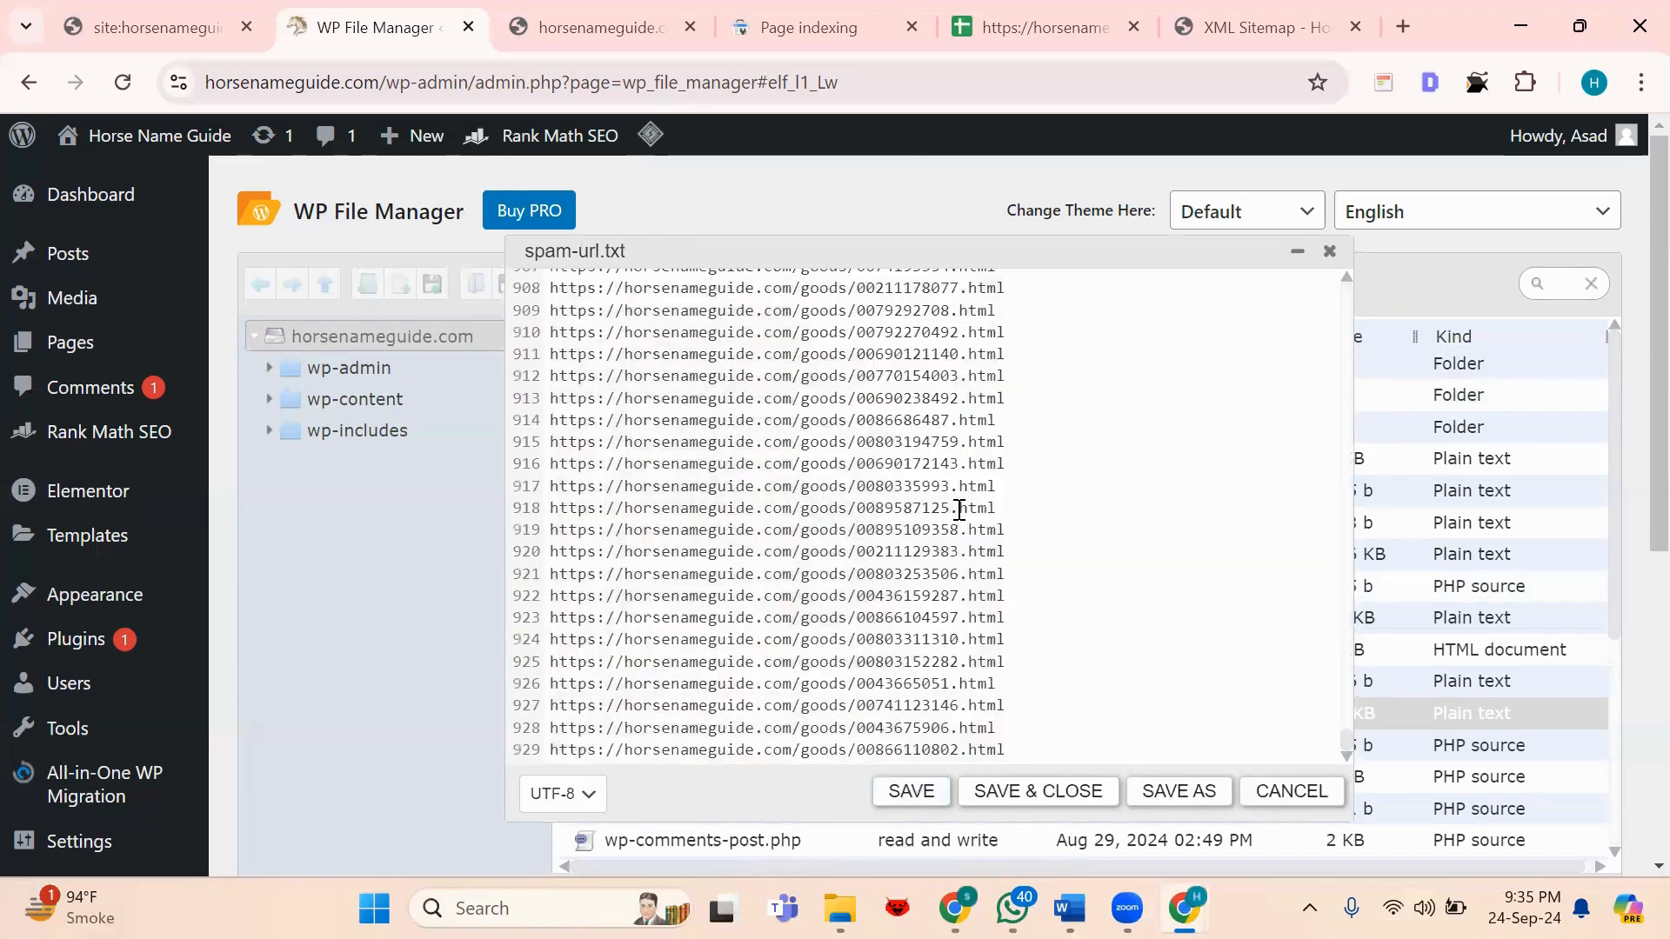
left_click(1056, 807)
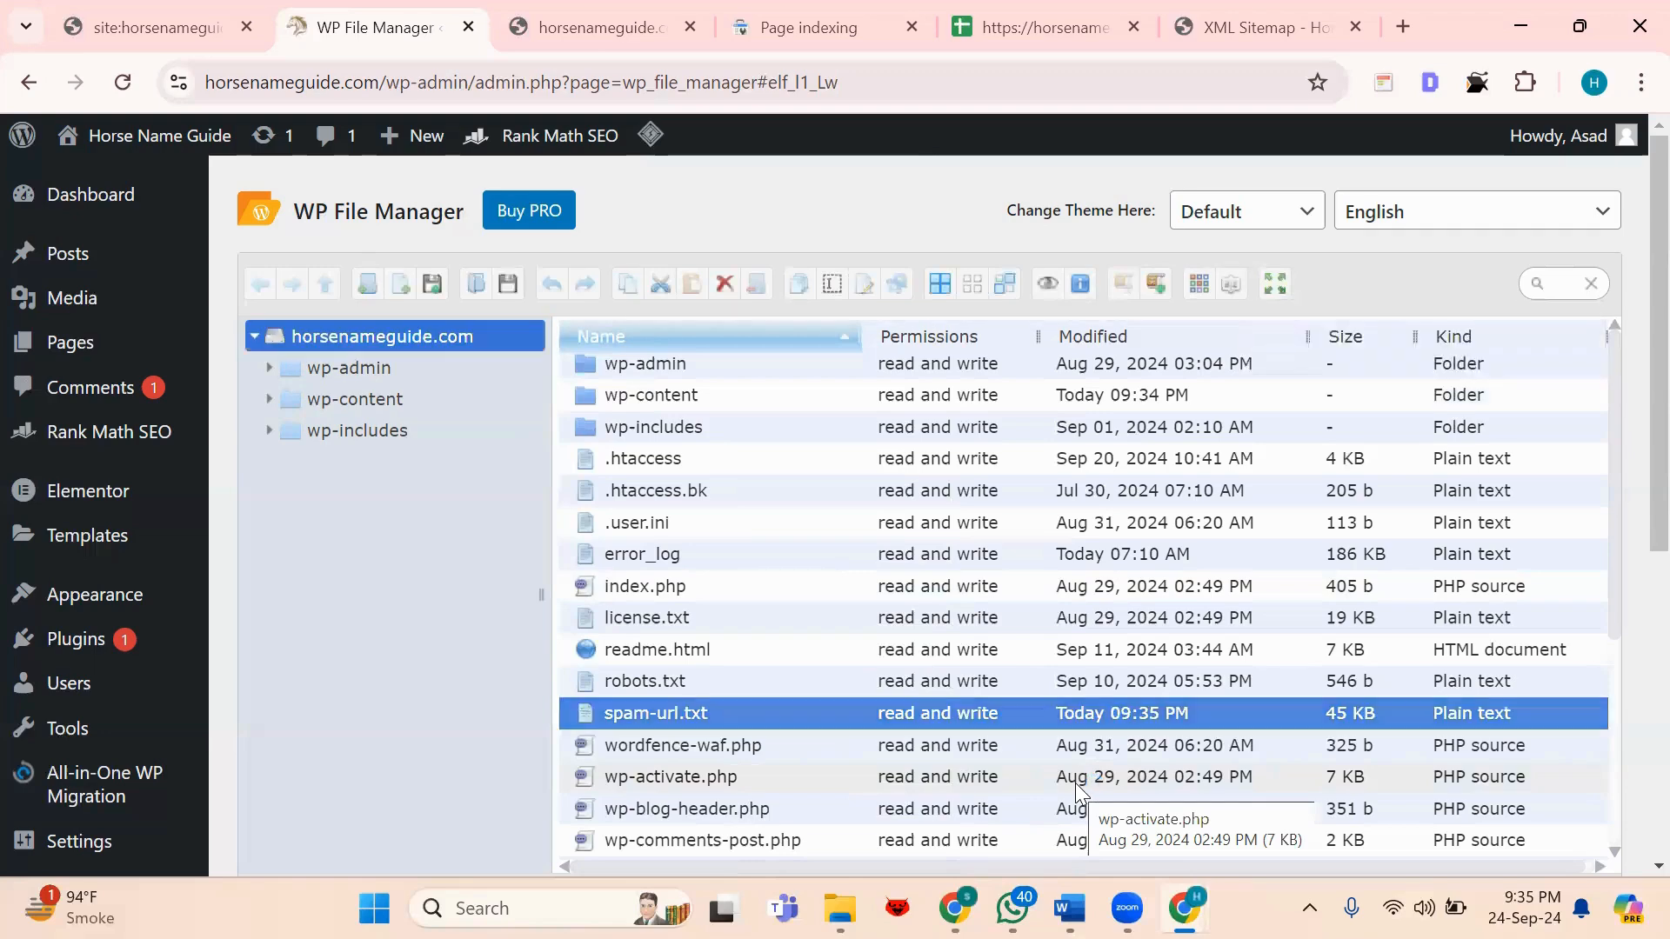
Step: Submit spam-url.txt under Sitemaps, dismiss the confirmation and open its details
left_click(812, 7)
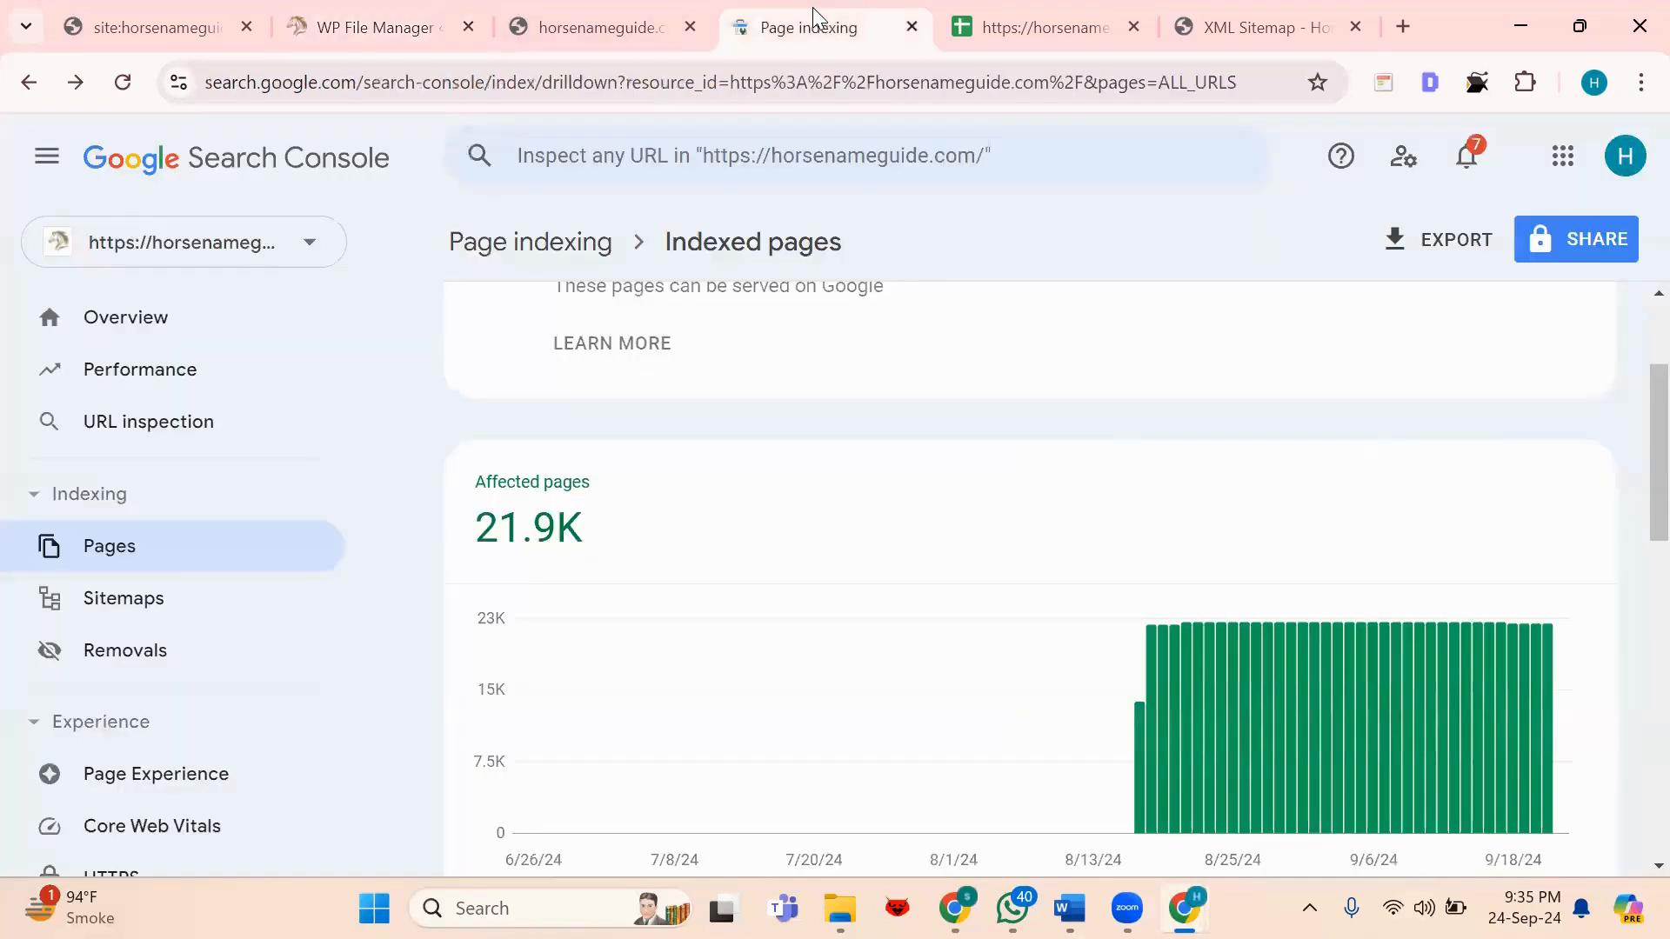
left_click(125, 621)
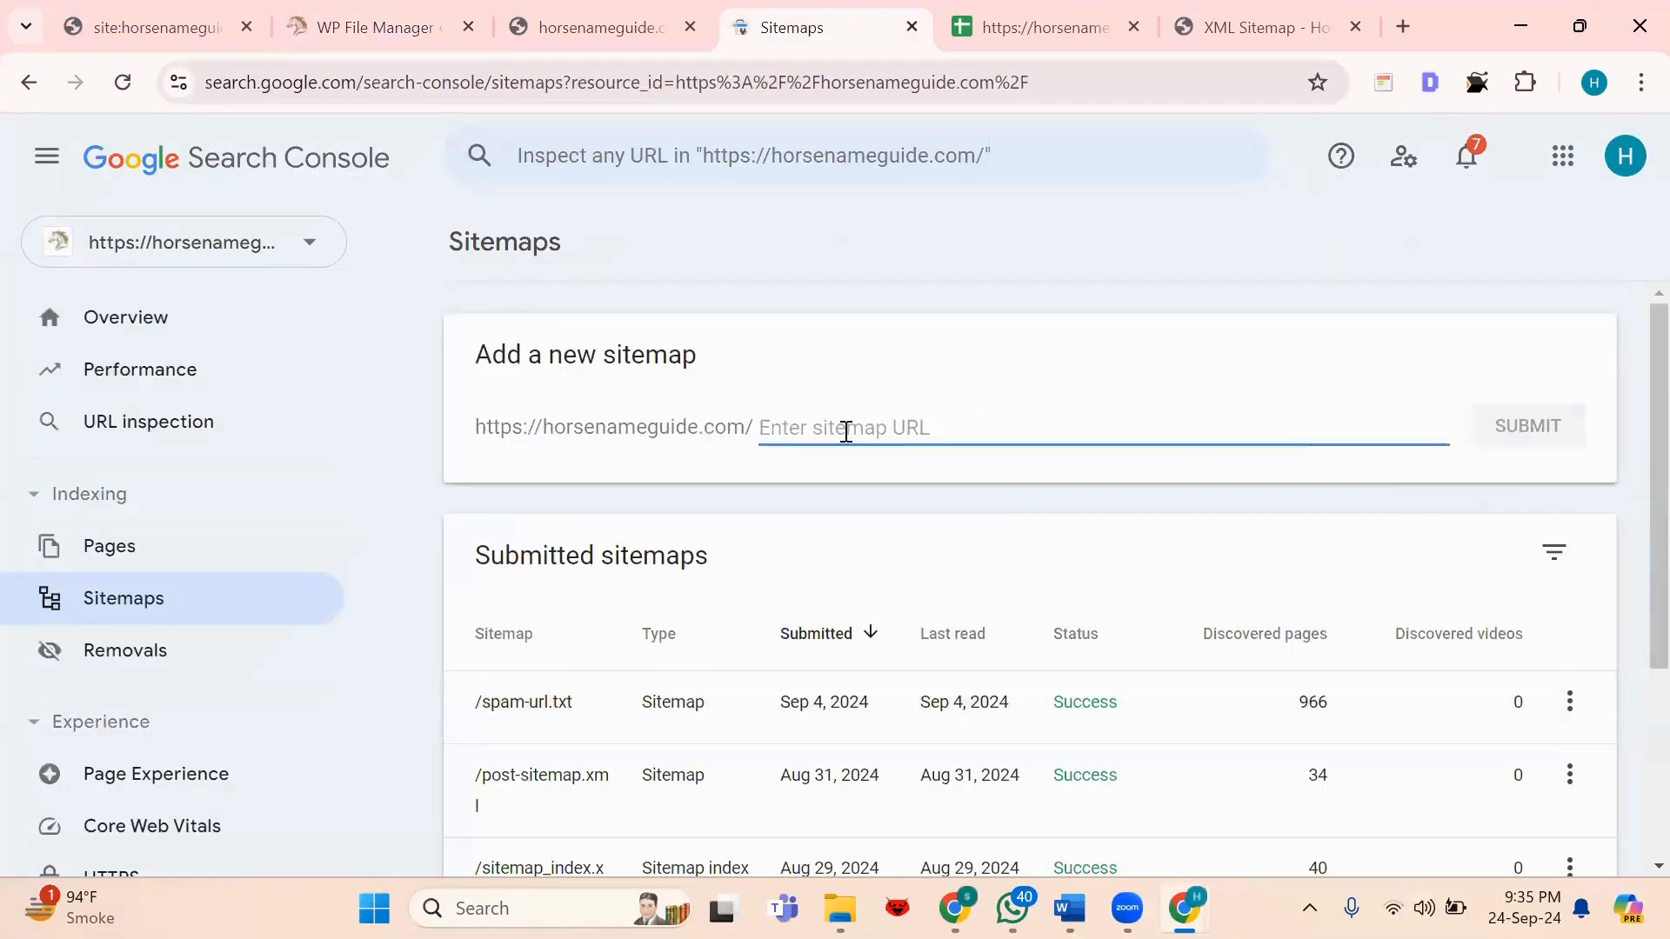
type("spa")
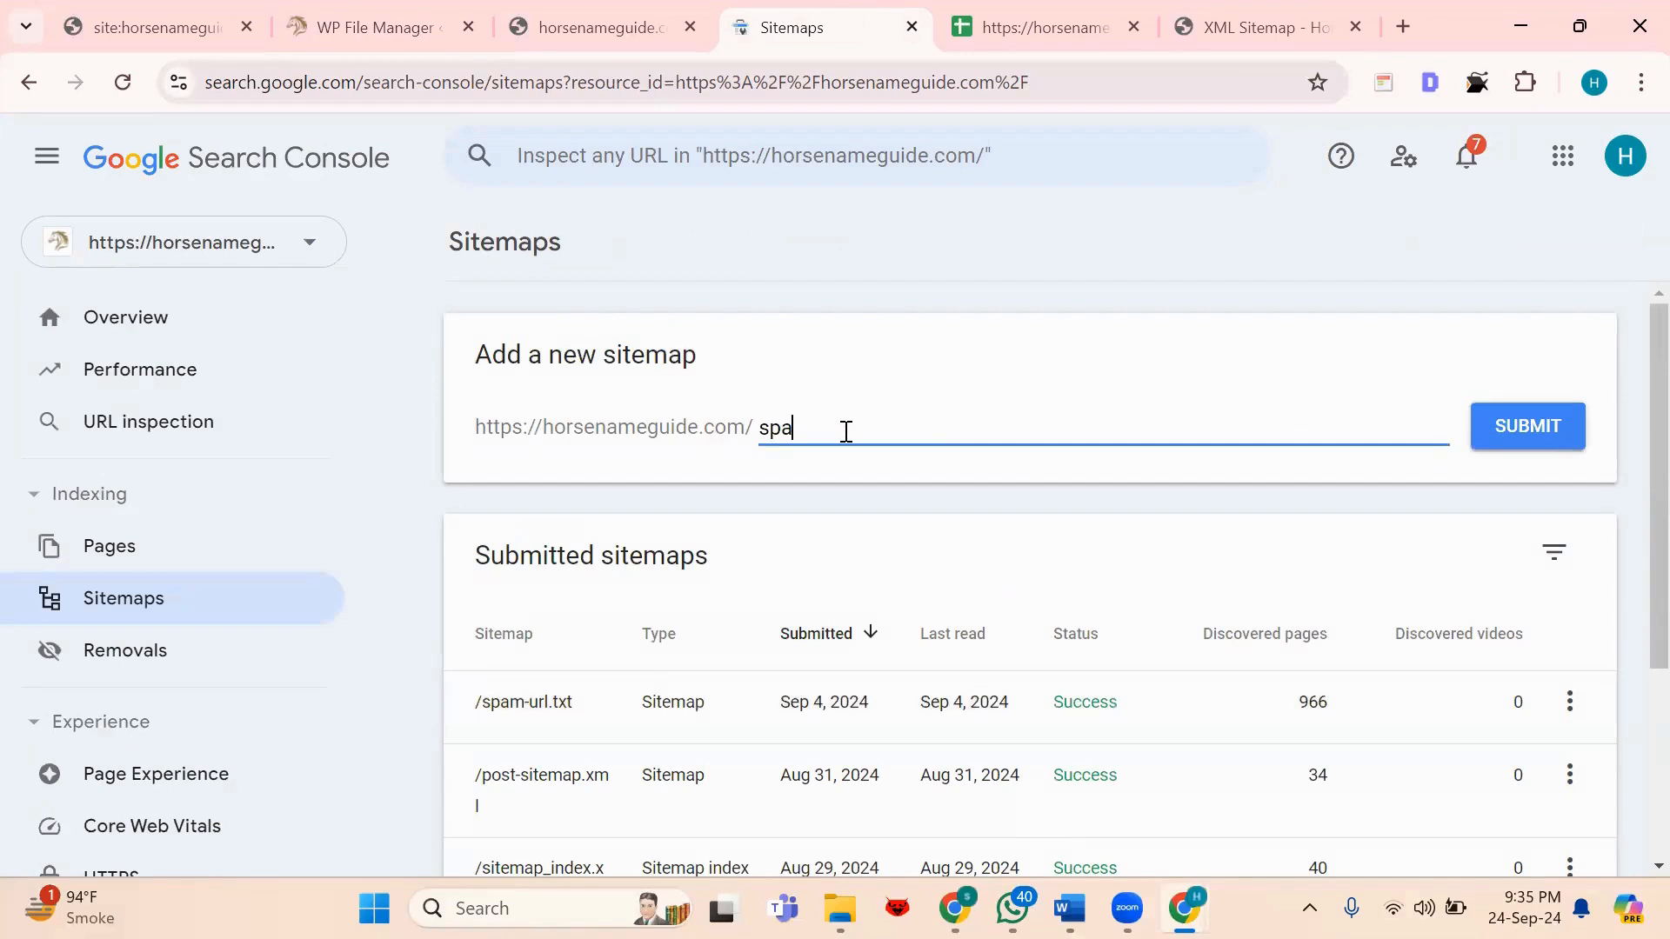
type("m-url.txt")
left_click(1543, 431)
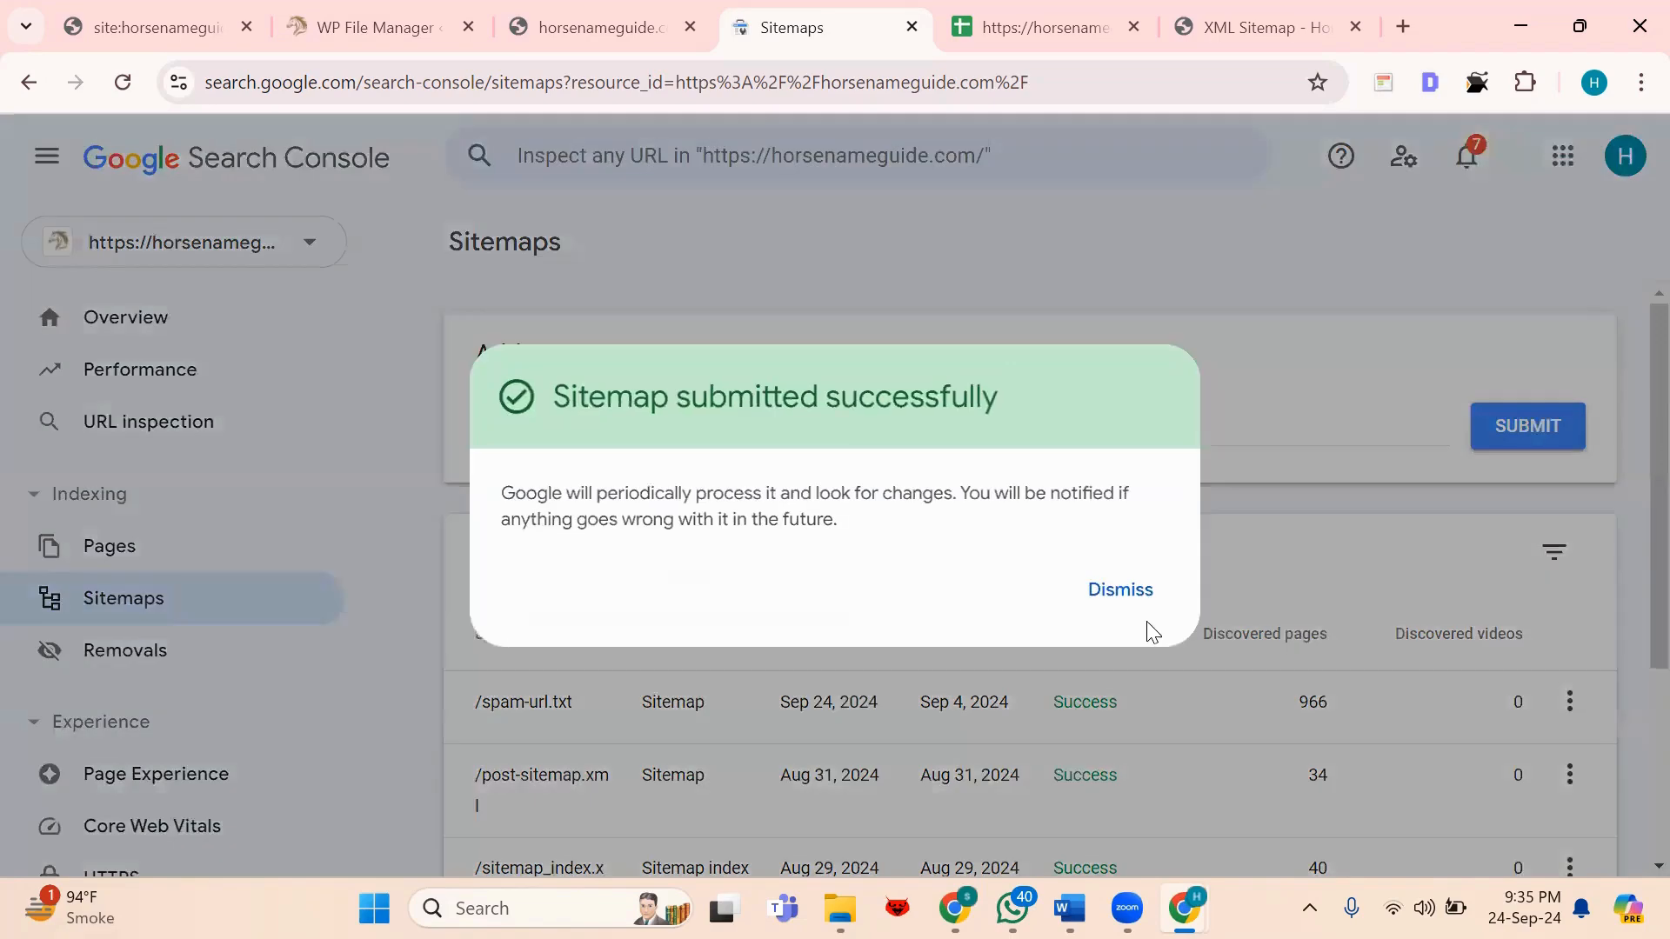
left_click(1128, 610)
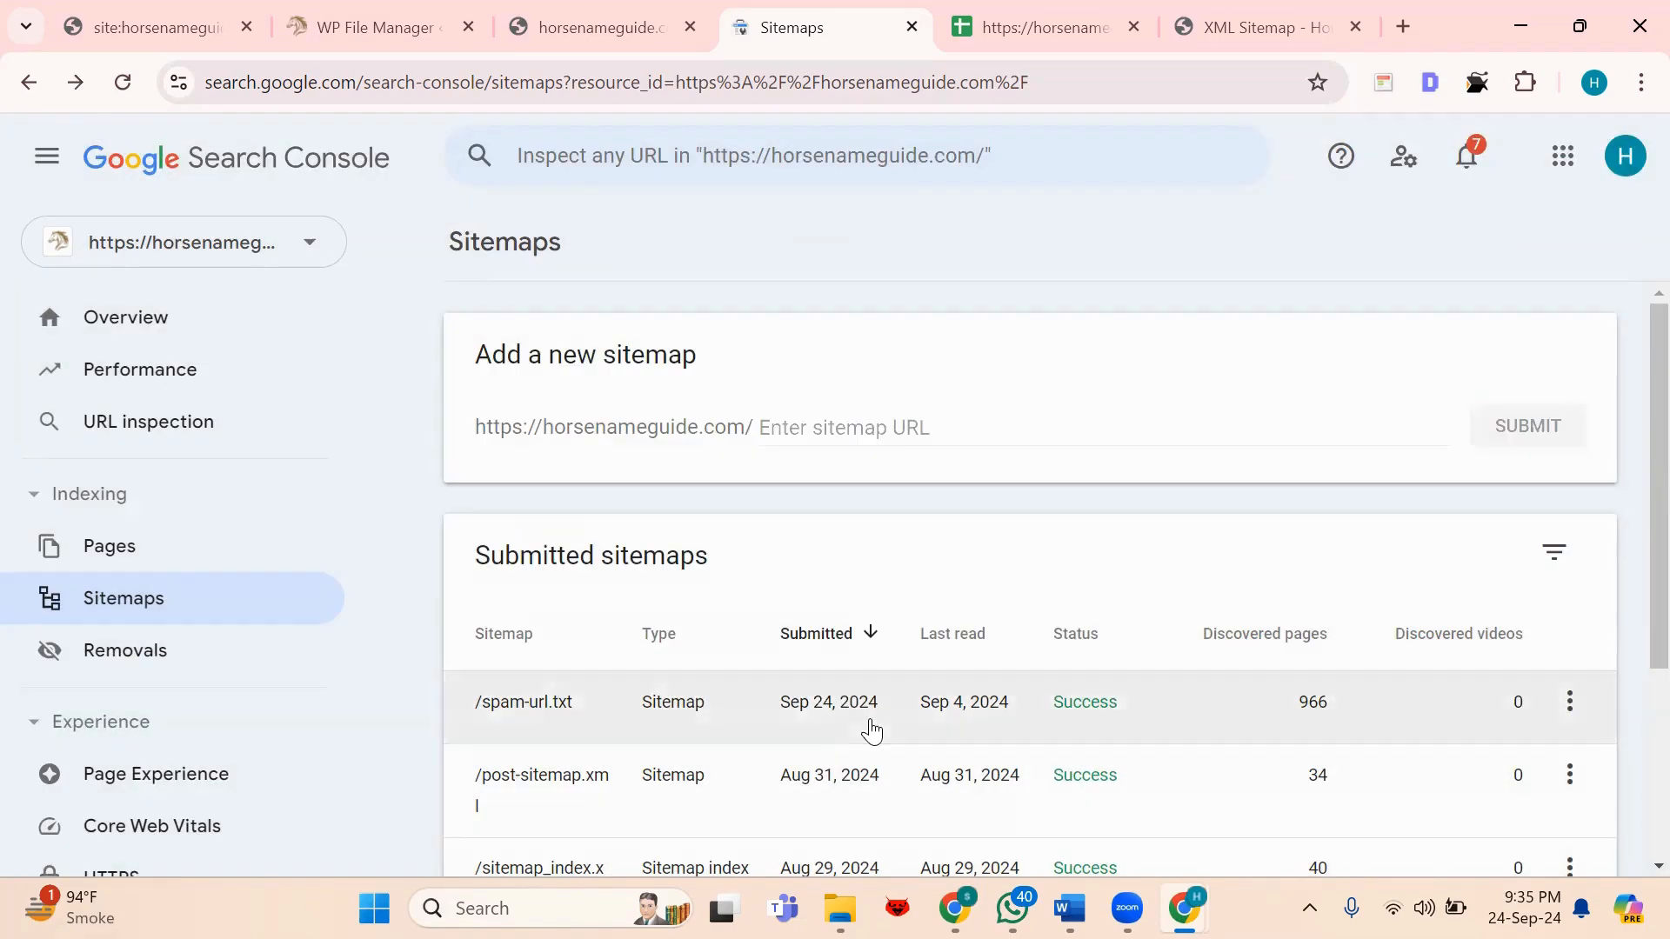
left_click(870, 722)
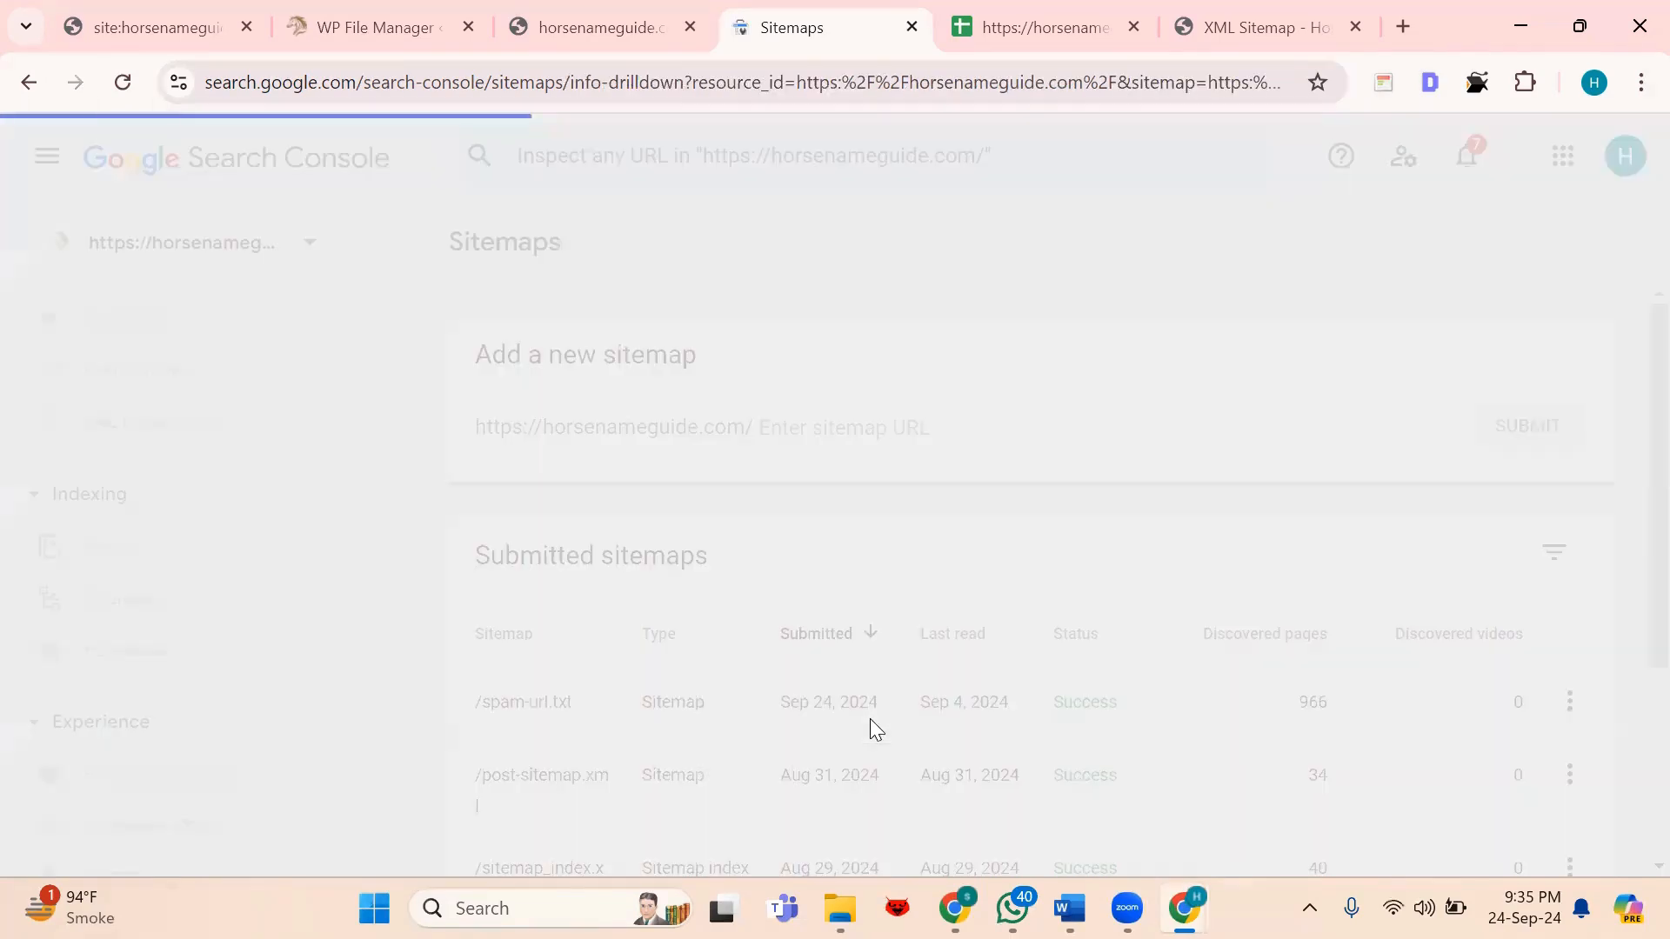
Step: Resubmit the copied sitemap name as spam-url.txt without the leading slash and reopen its details
left_click_drag(602, 233, 766, 268)
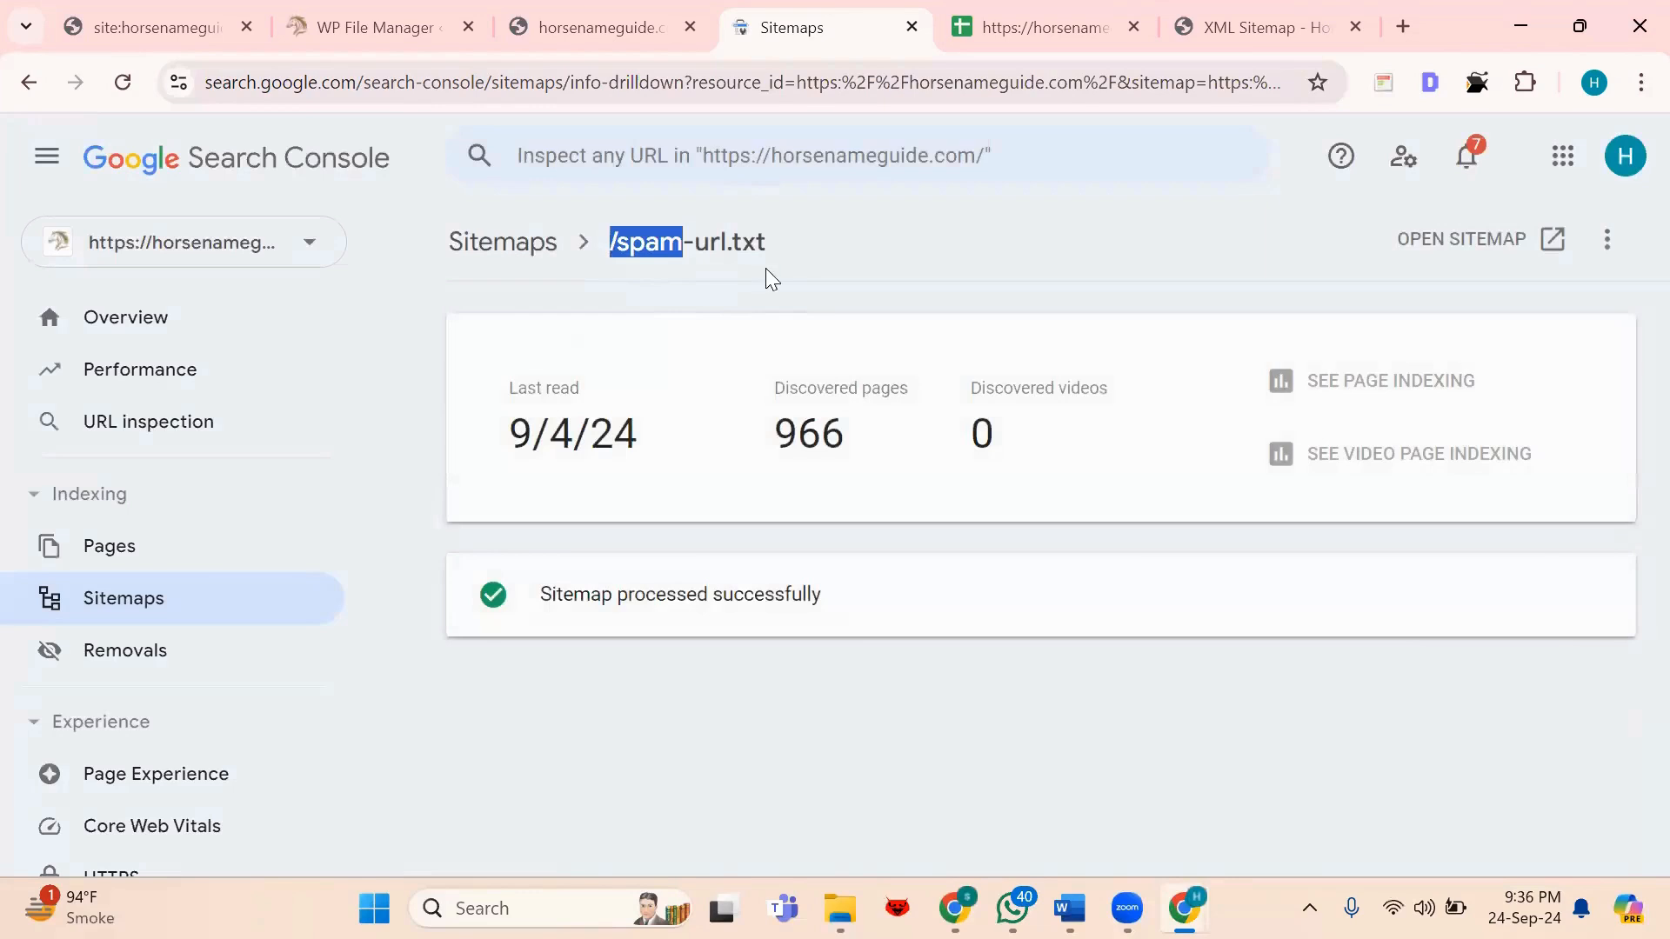
left_click(772, 268)
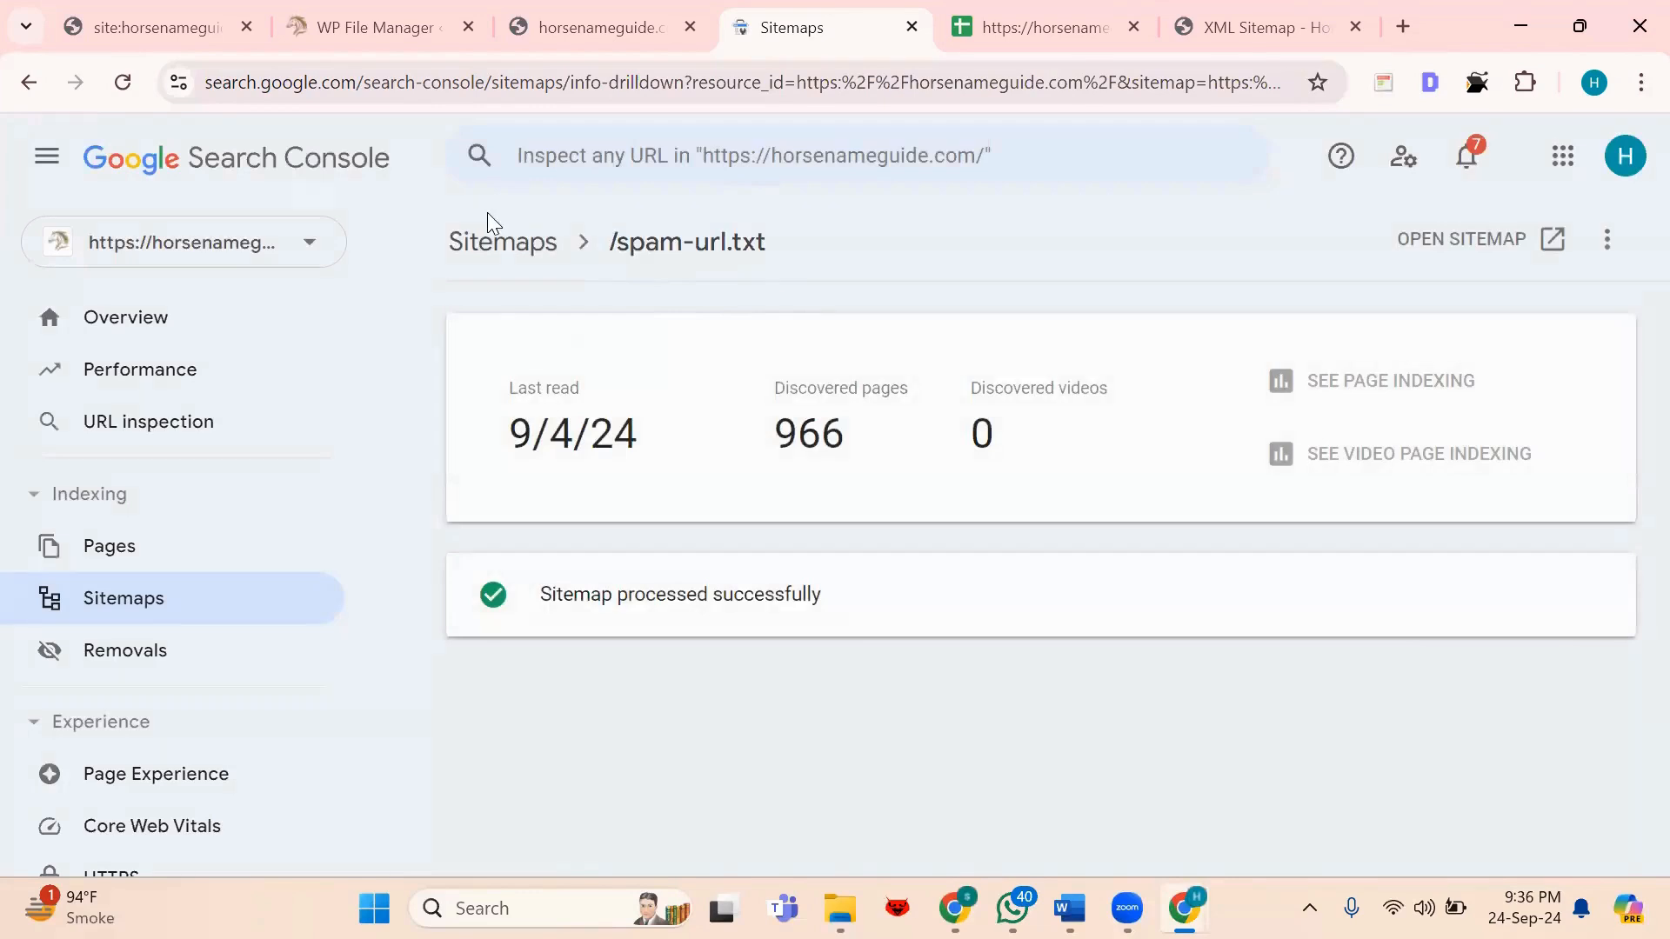
left_click_drag(608, 240, 798, 257)
key("ctrl+c")
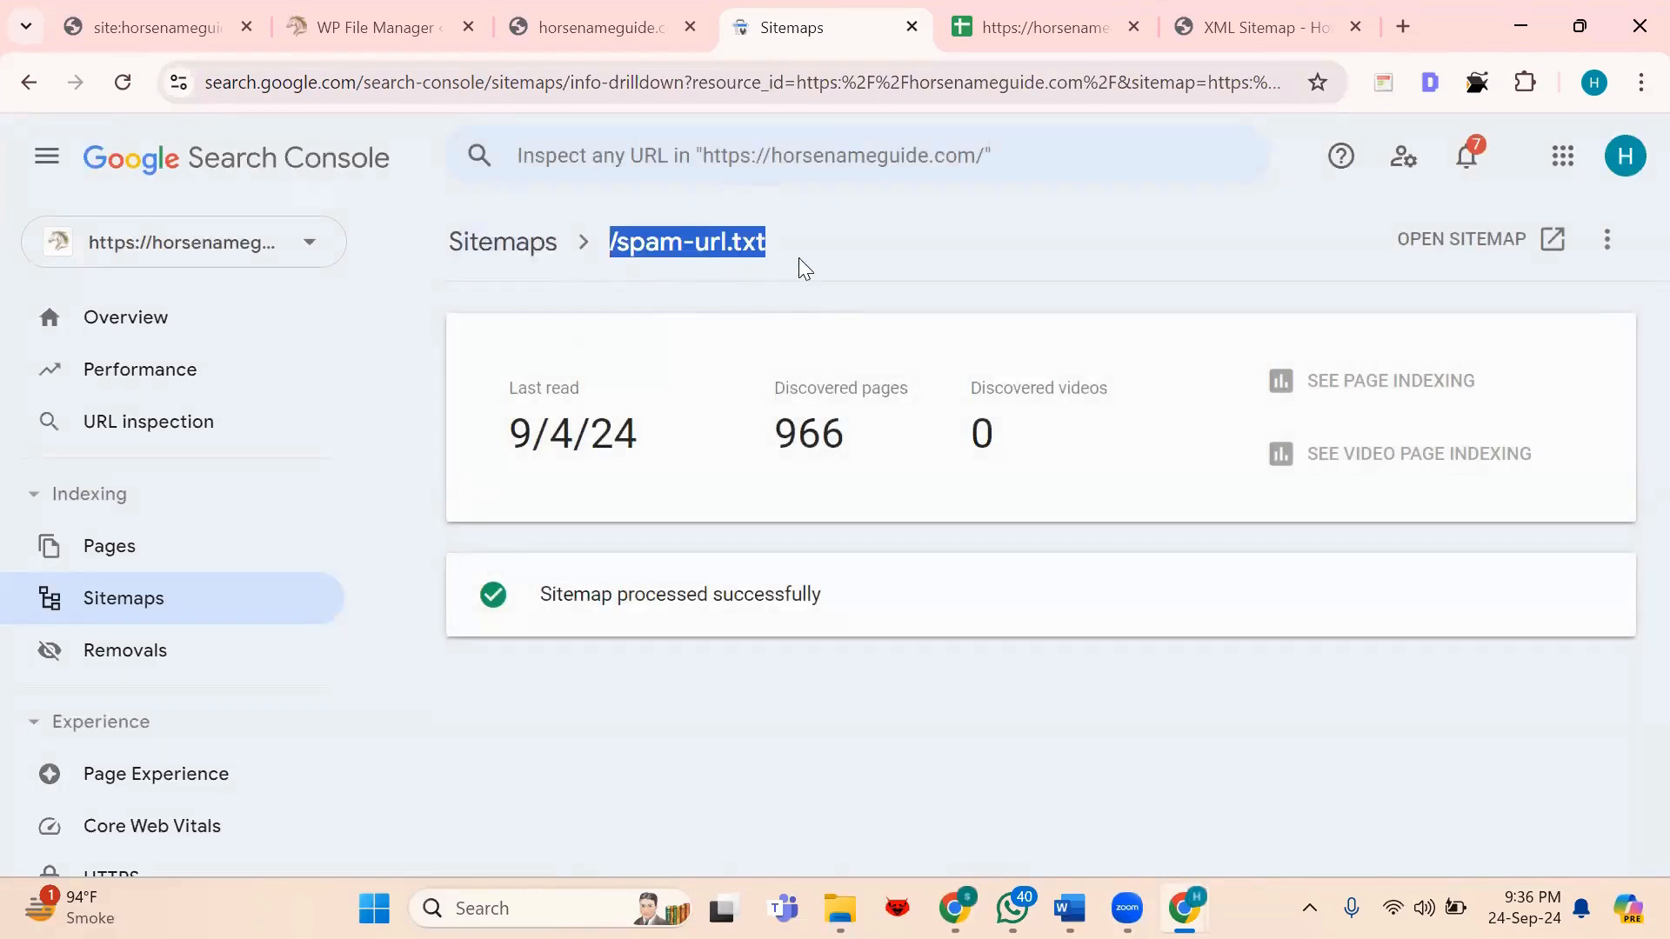
left_click(508, 236)
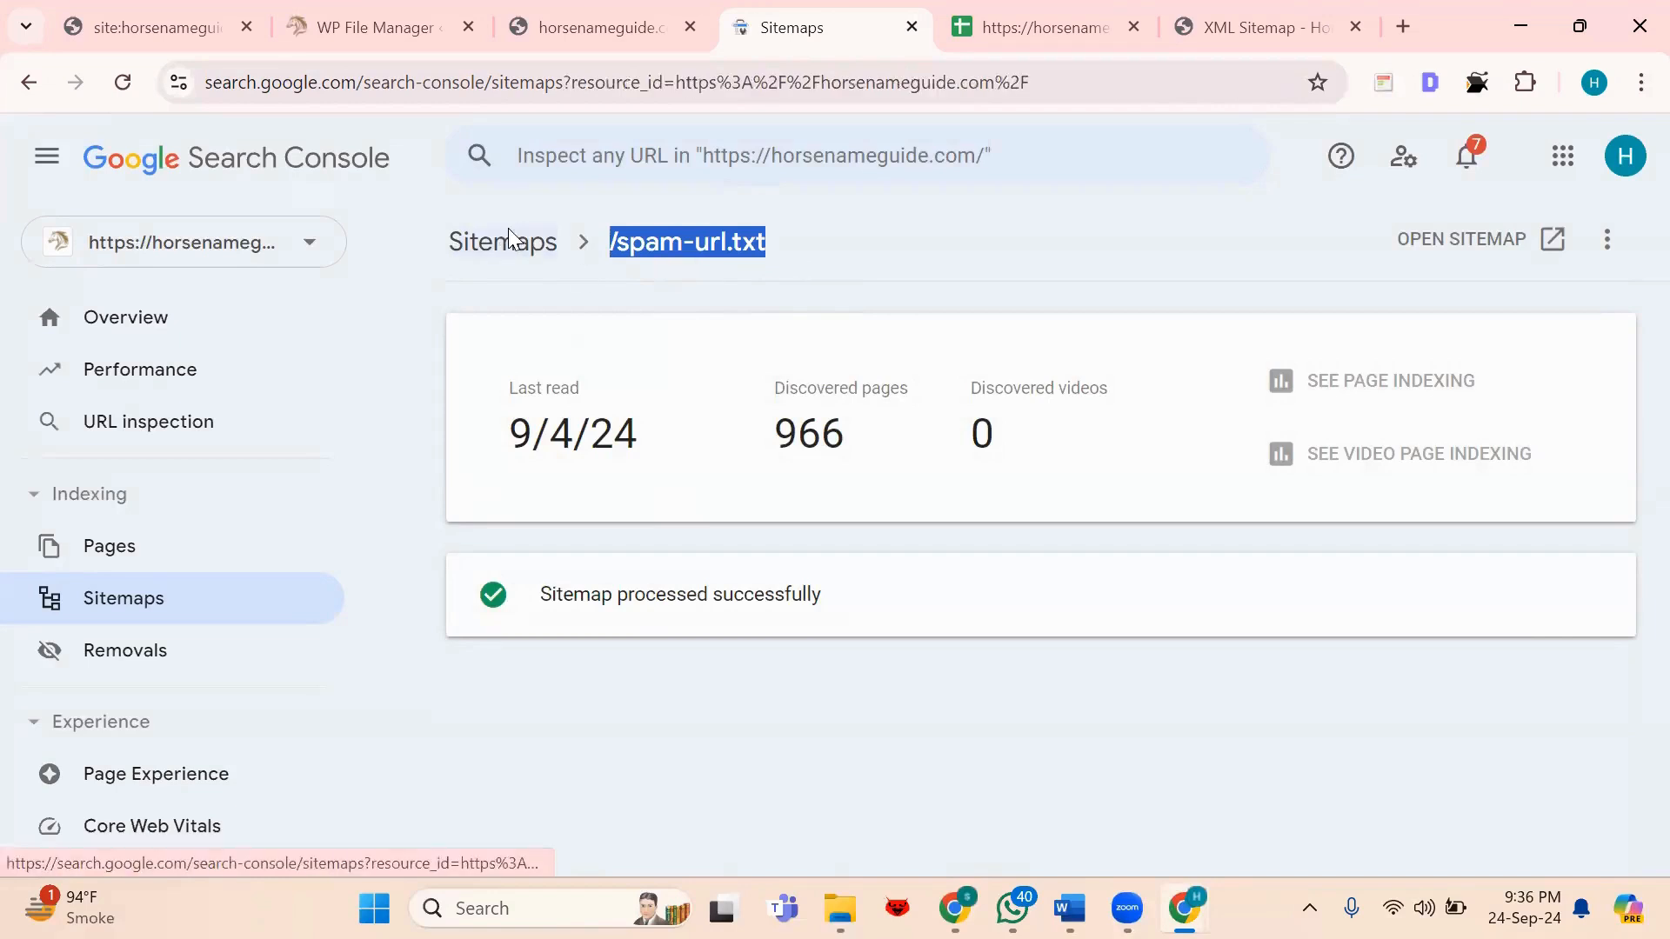
left_click(864, 424)
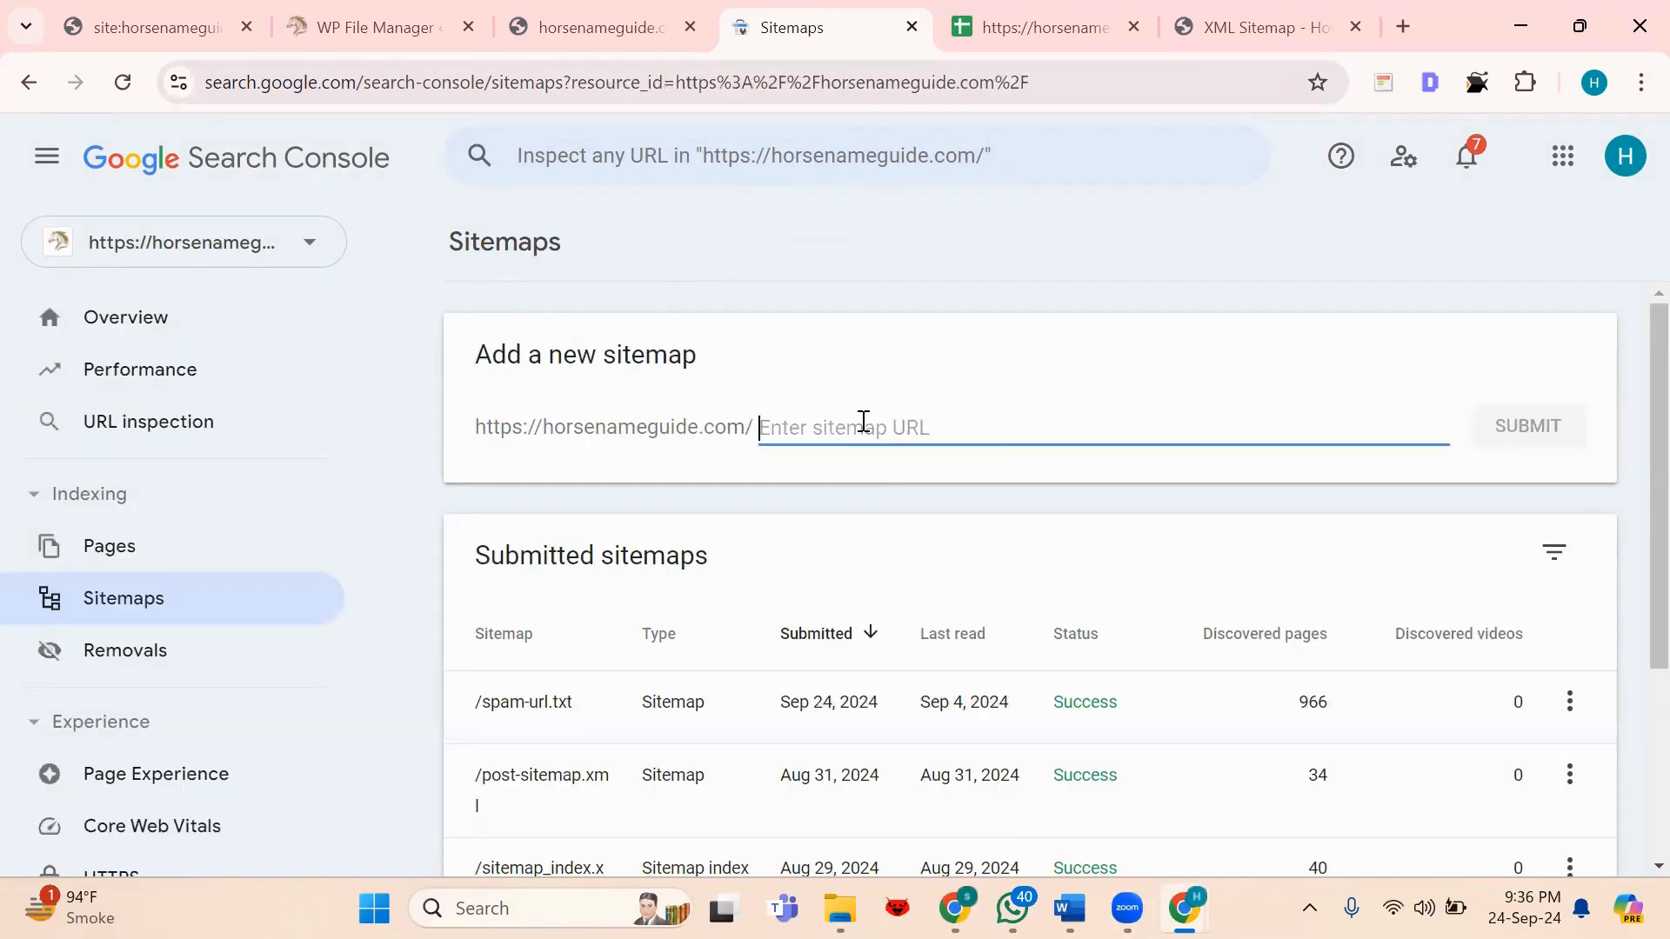
key("ctrl+v")
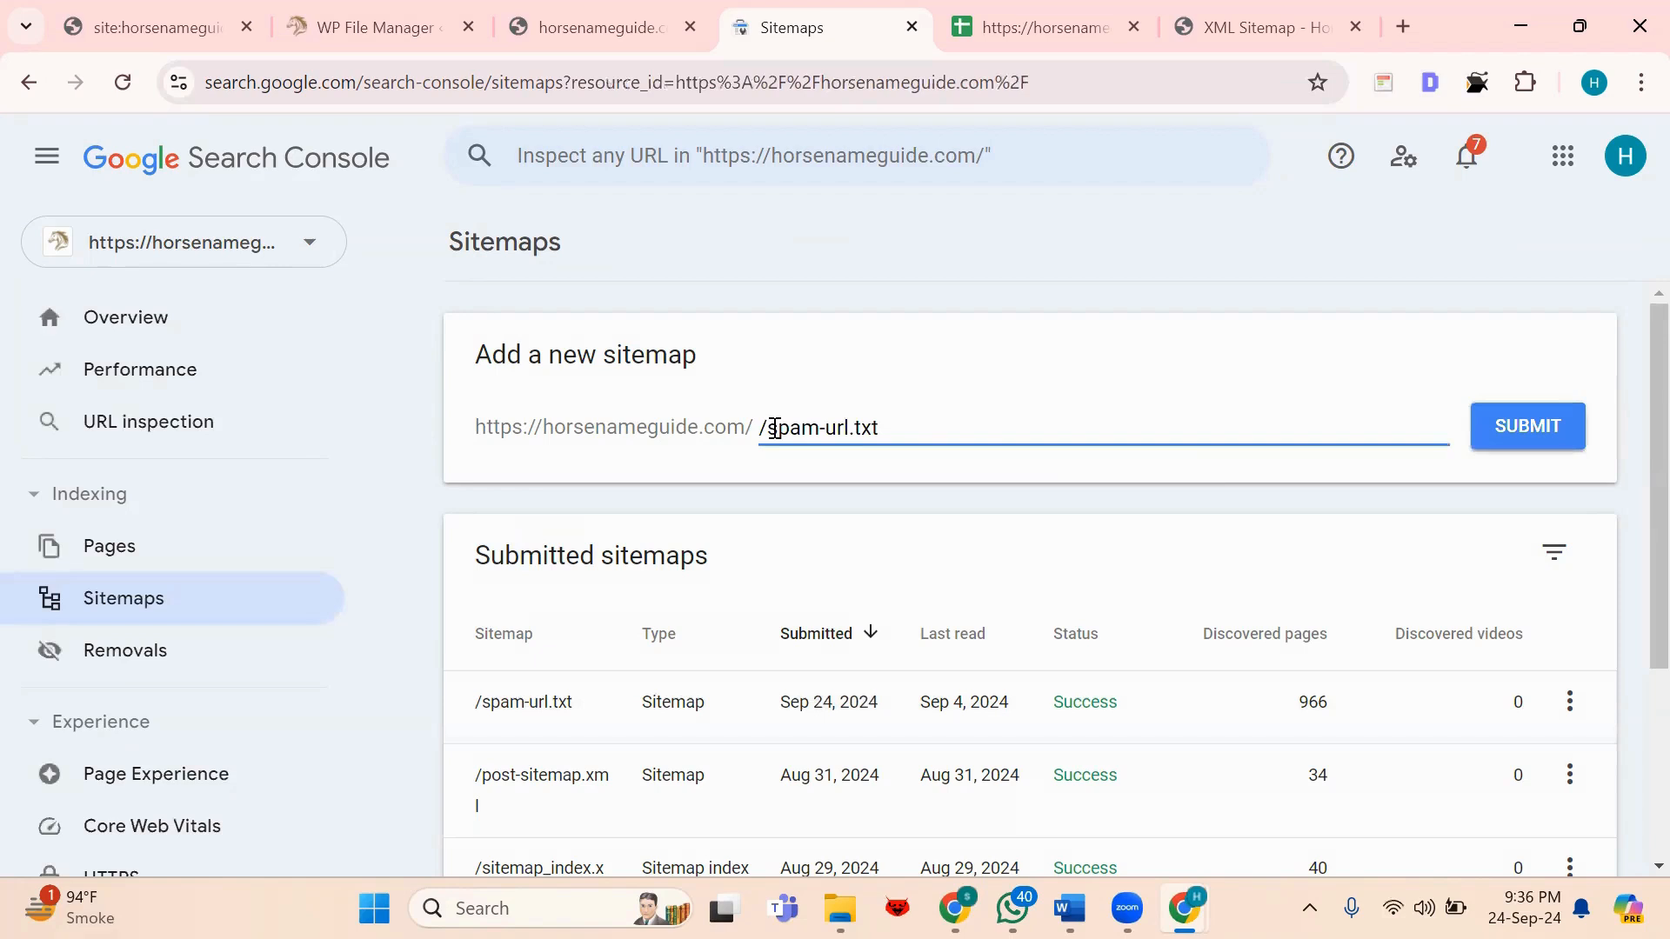
left_click(773, 430)
key("BackSpace")
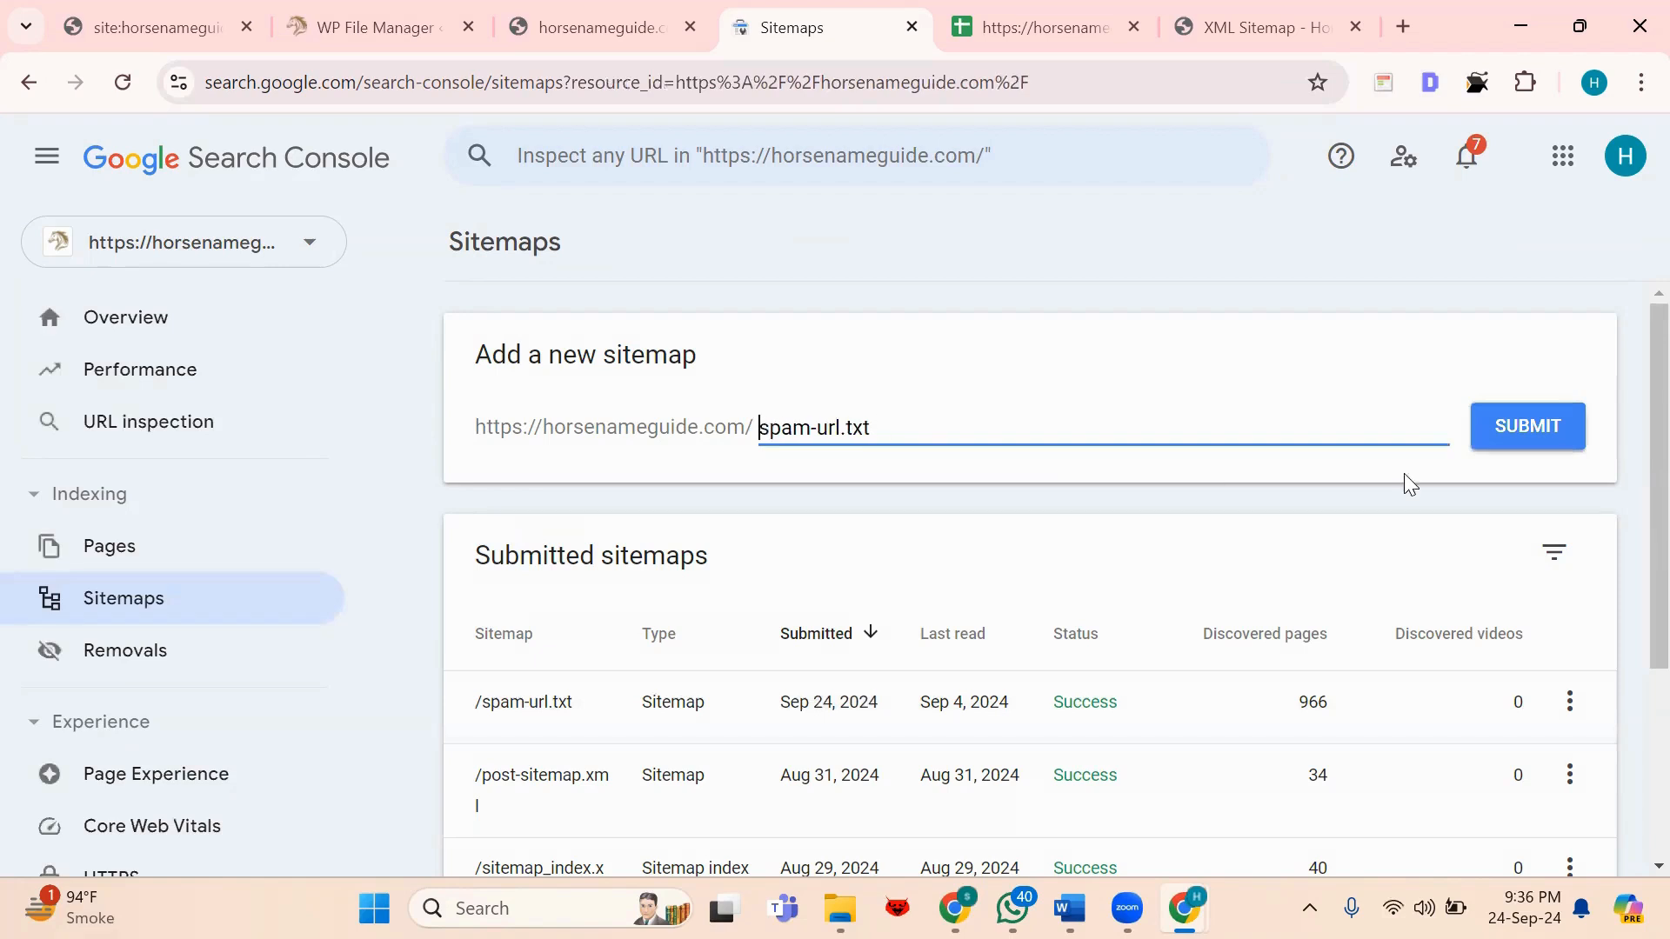
left_click(1522, 438)
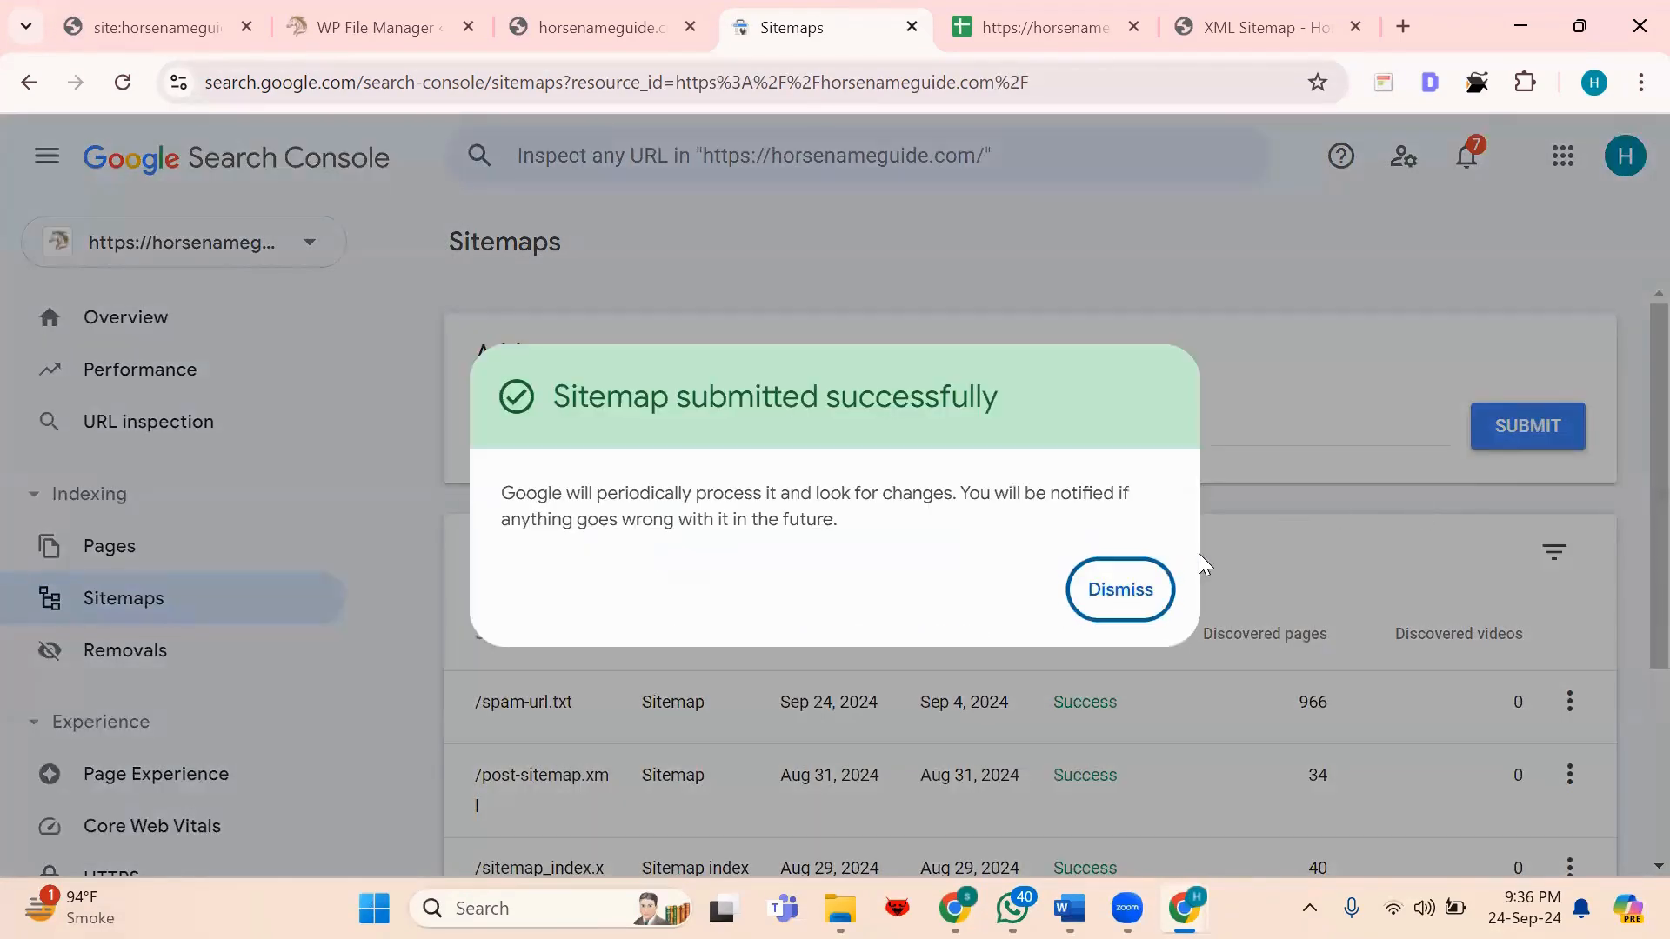
left_click(1119, 593)
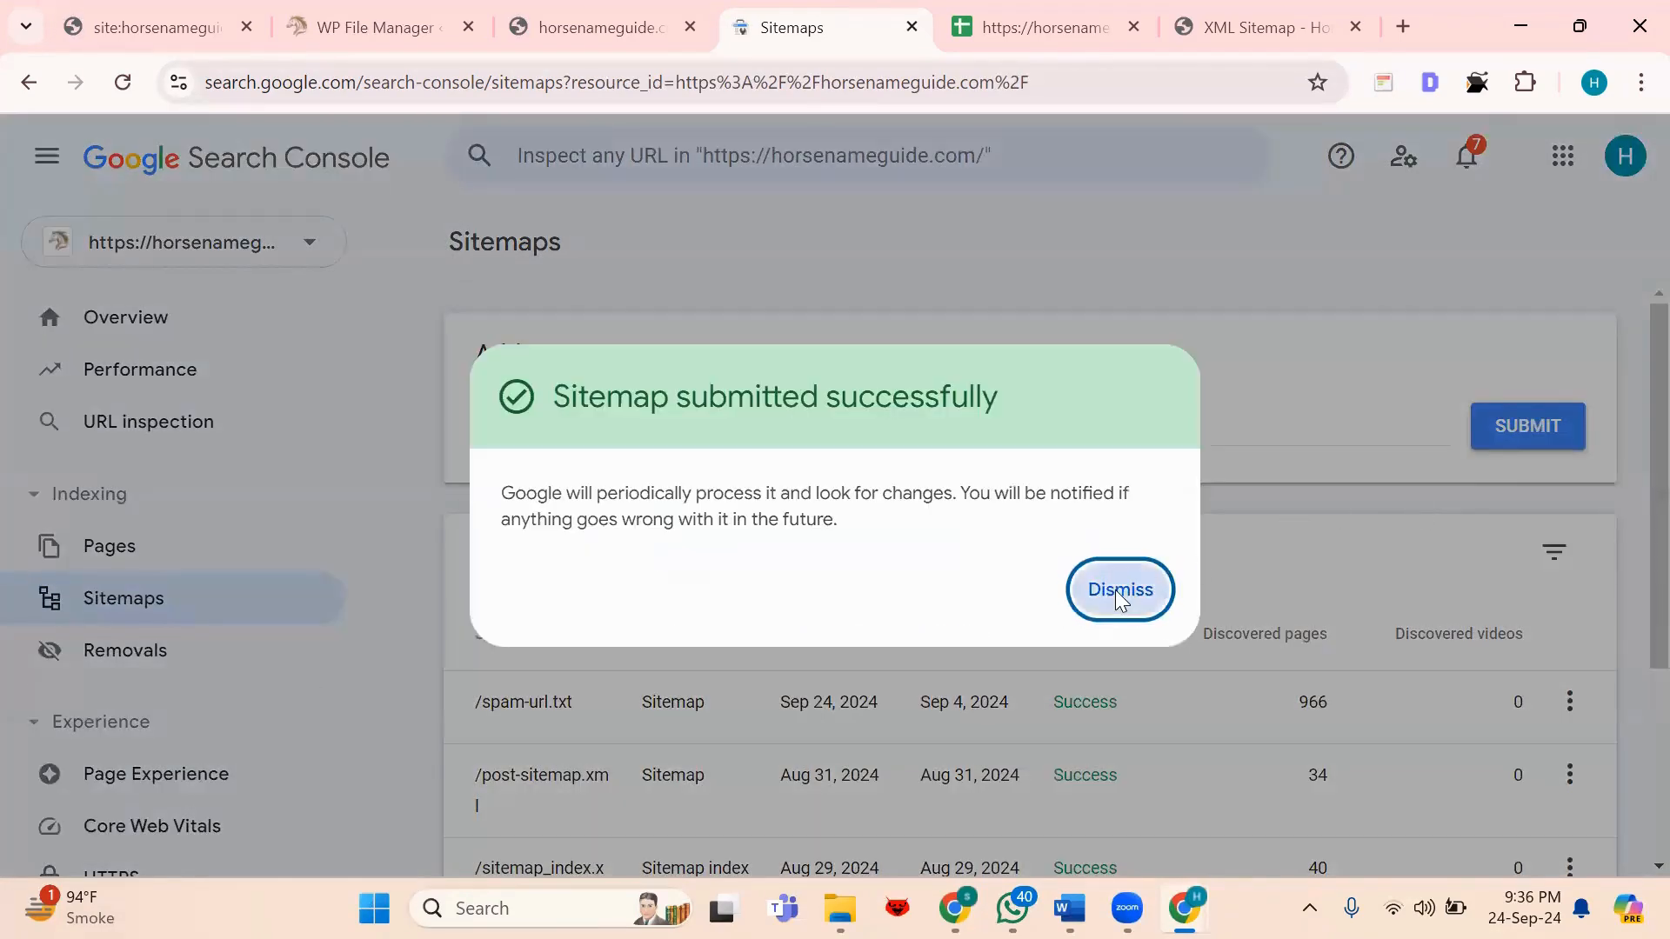
left_click(822, 706)
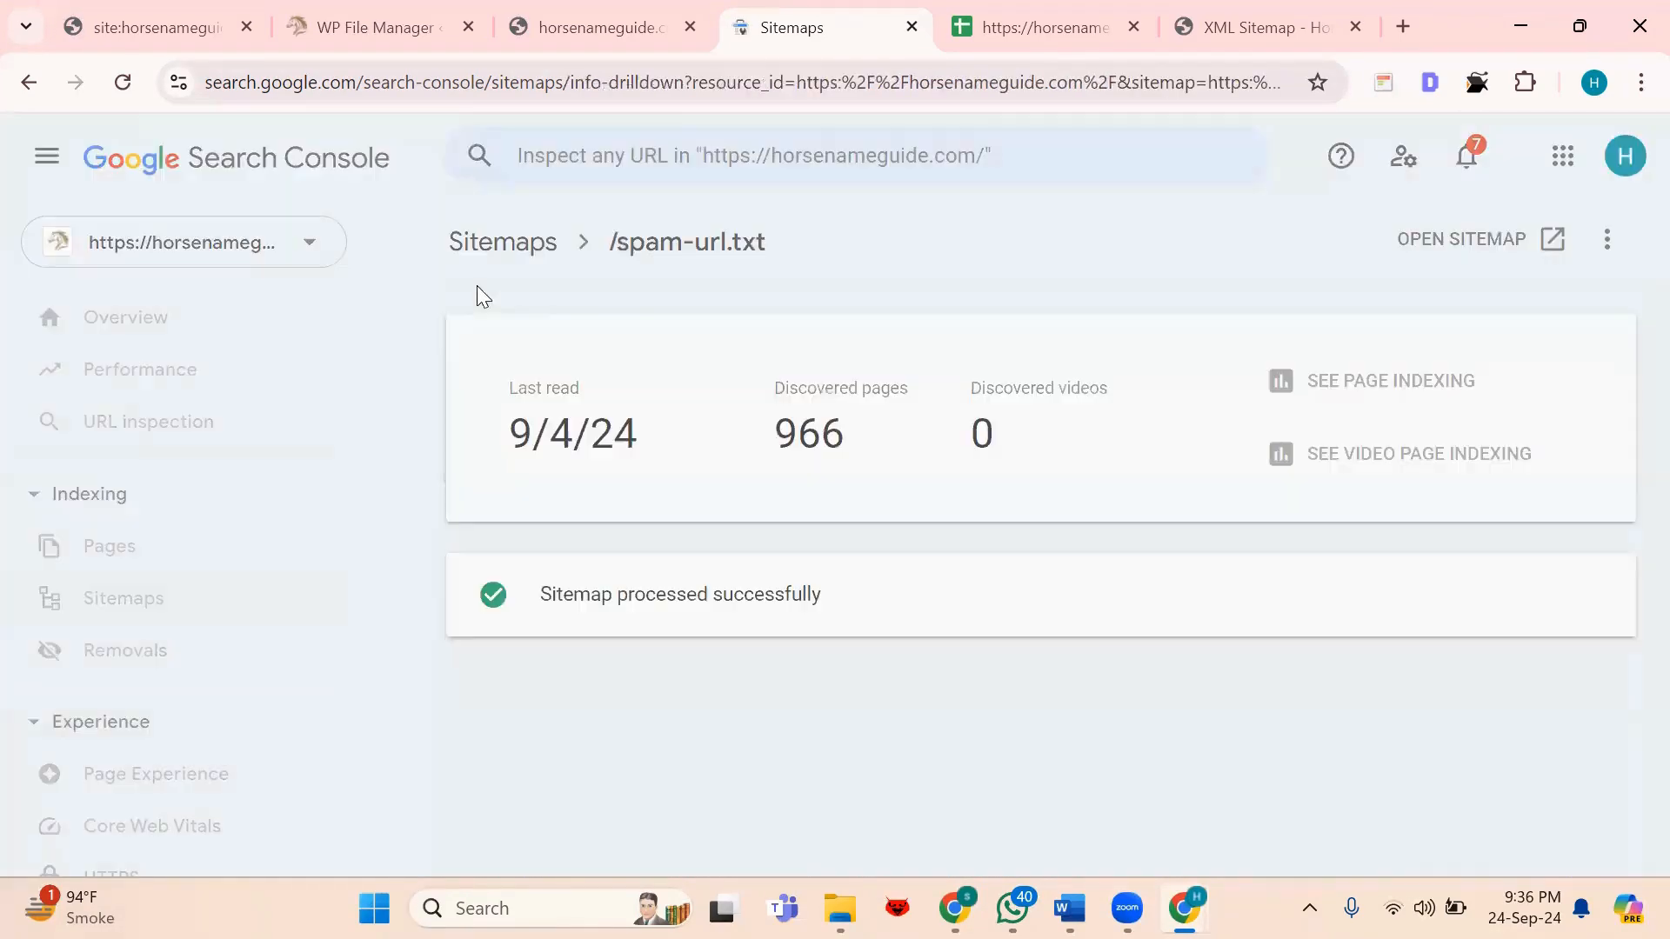
Step: Reload the sitemap details and open the live spam-url.txt file in a new tab
left_click(124, 91)
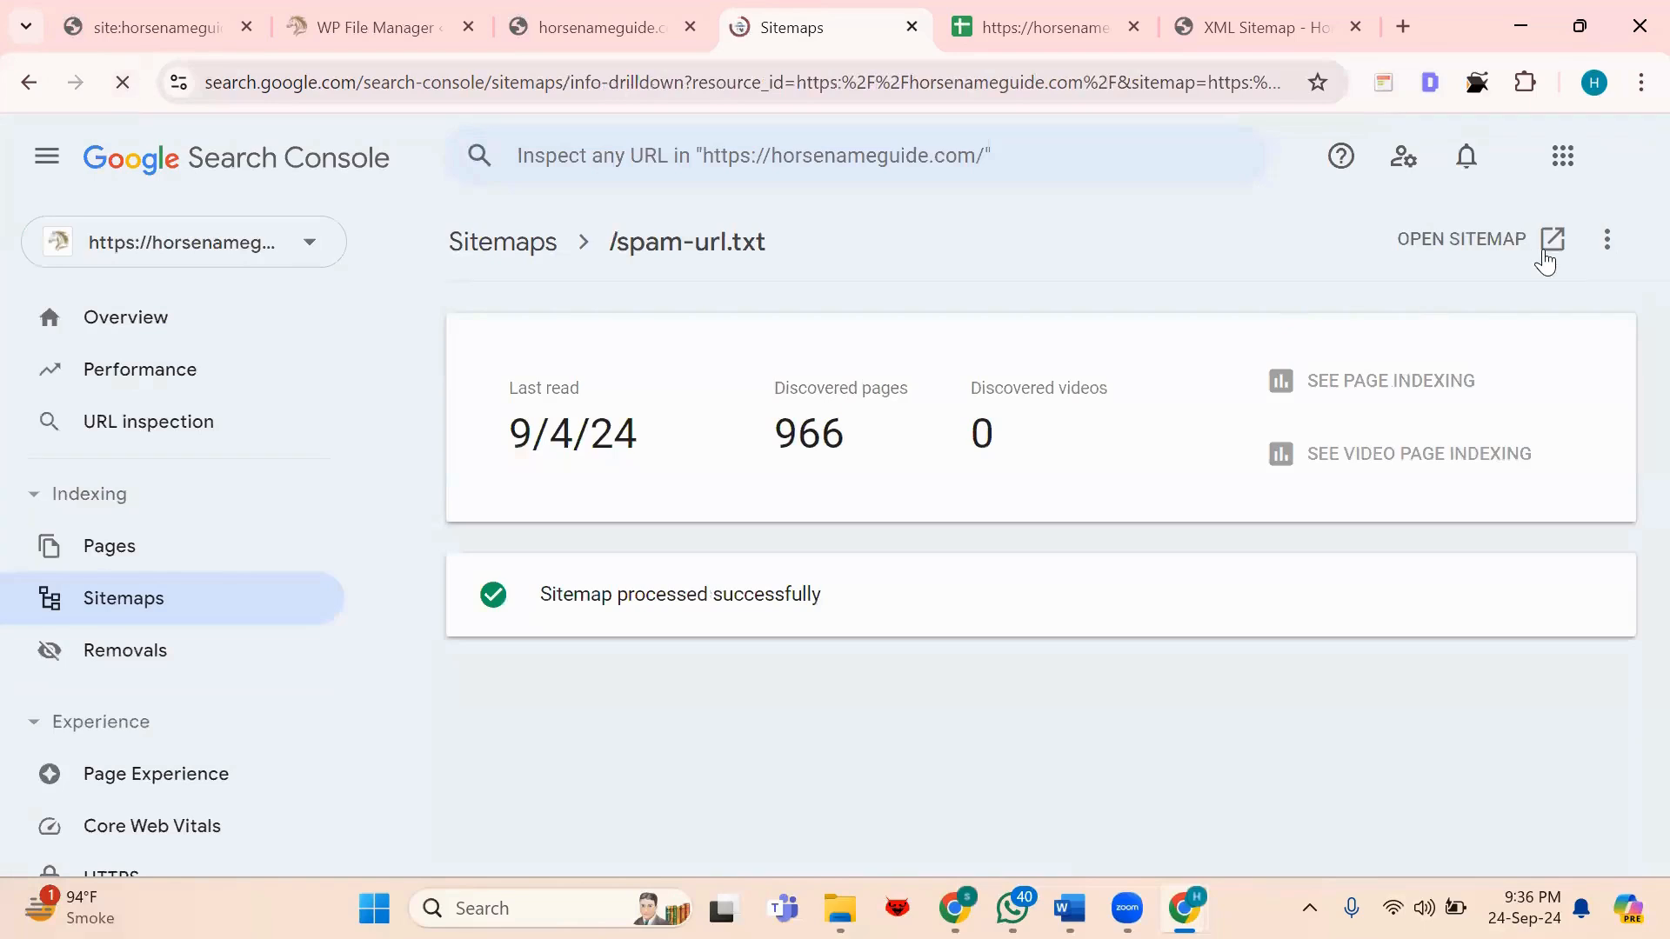
left_click(1548, 252)
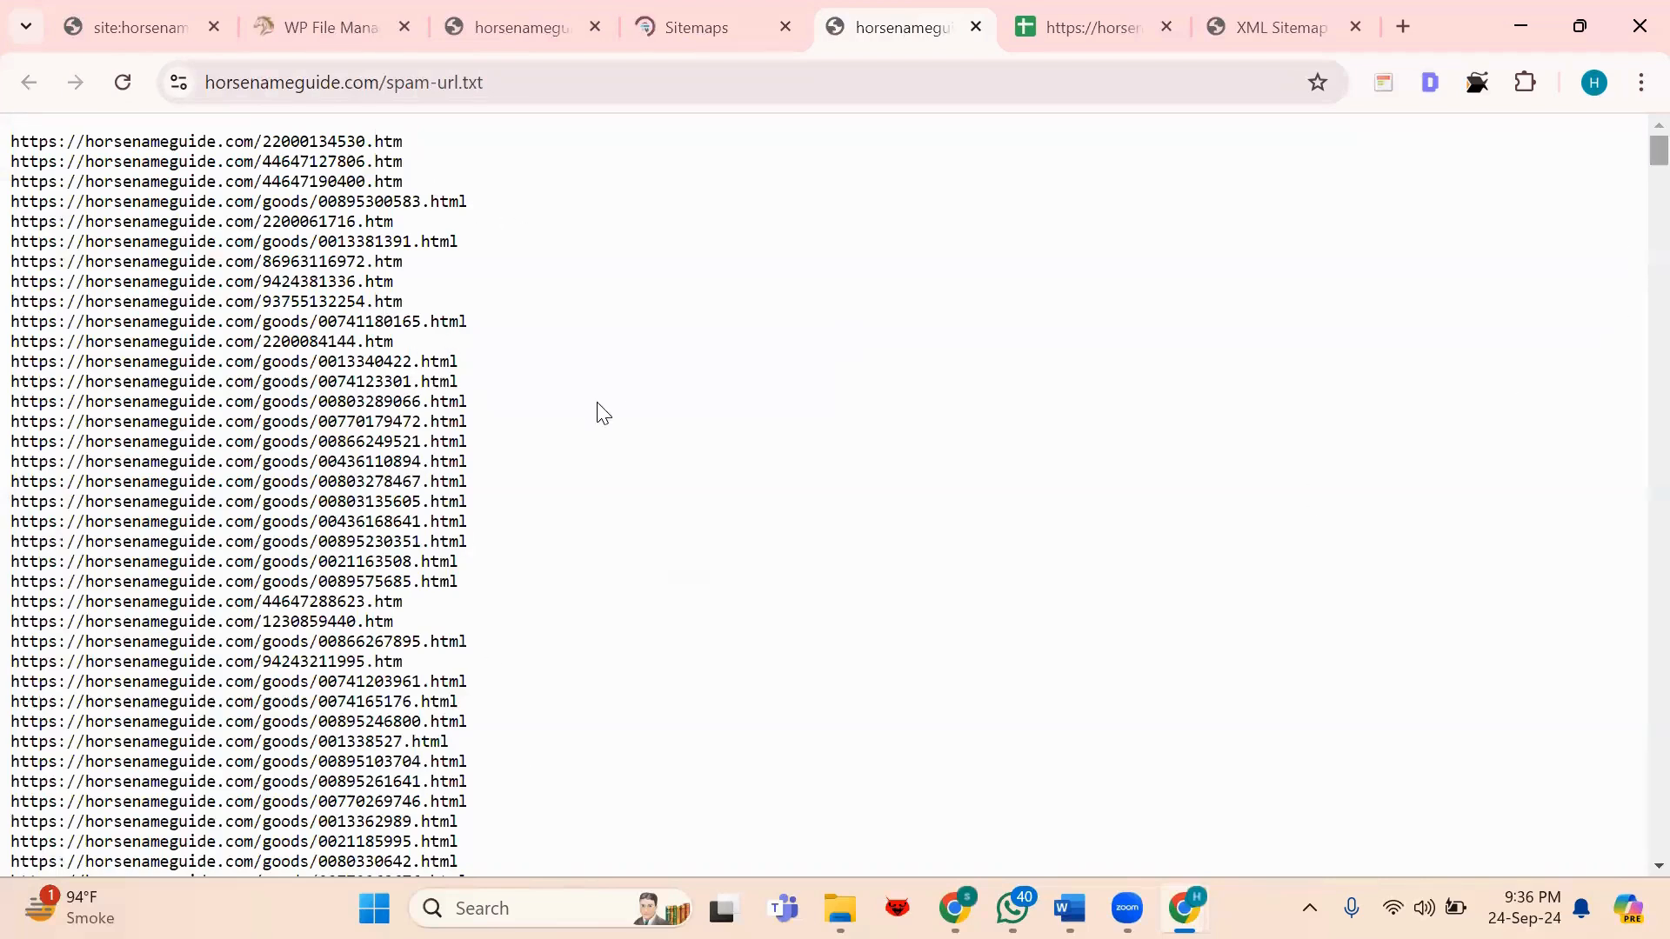
left_click_drag(409, 603, 374, 602)
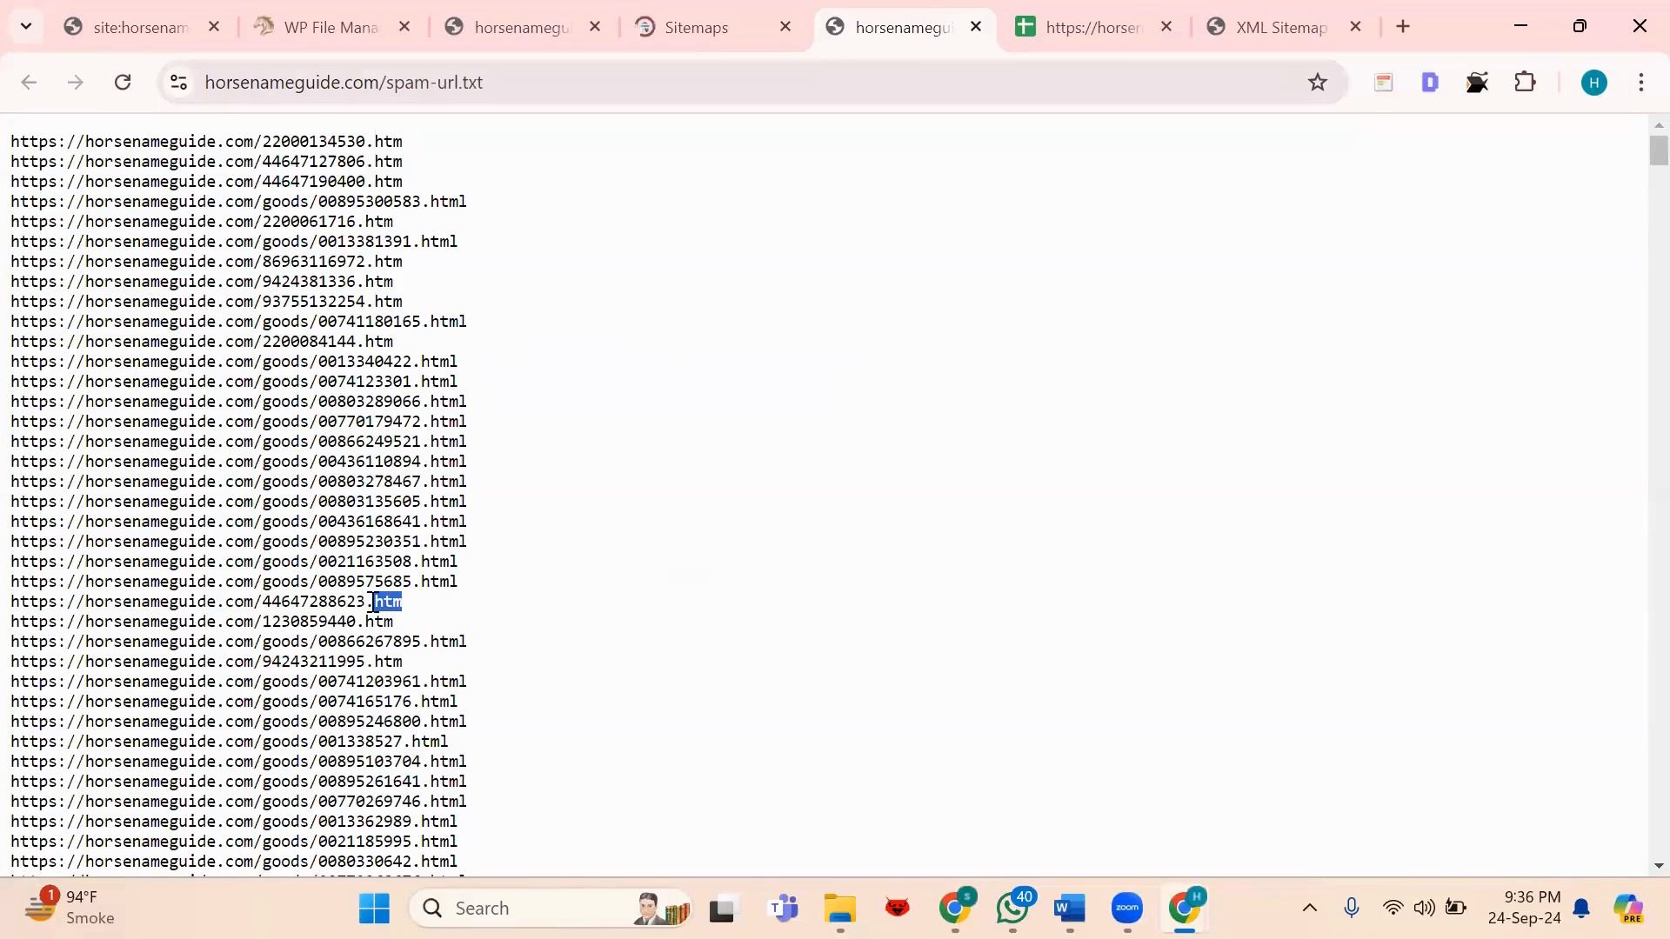
Step: Compare robots.txt, the file manager and the post sitemap with the spam URL list
left_click(549, 26)
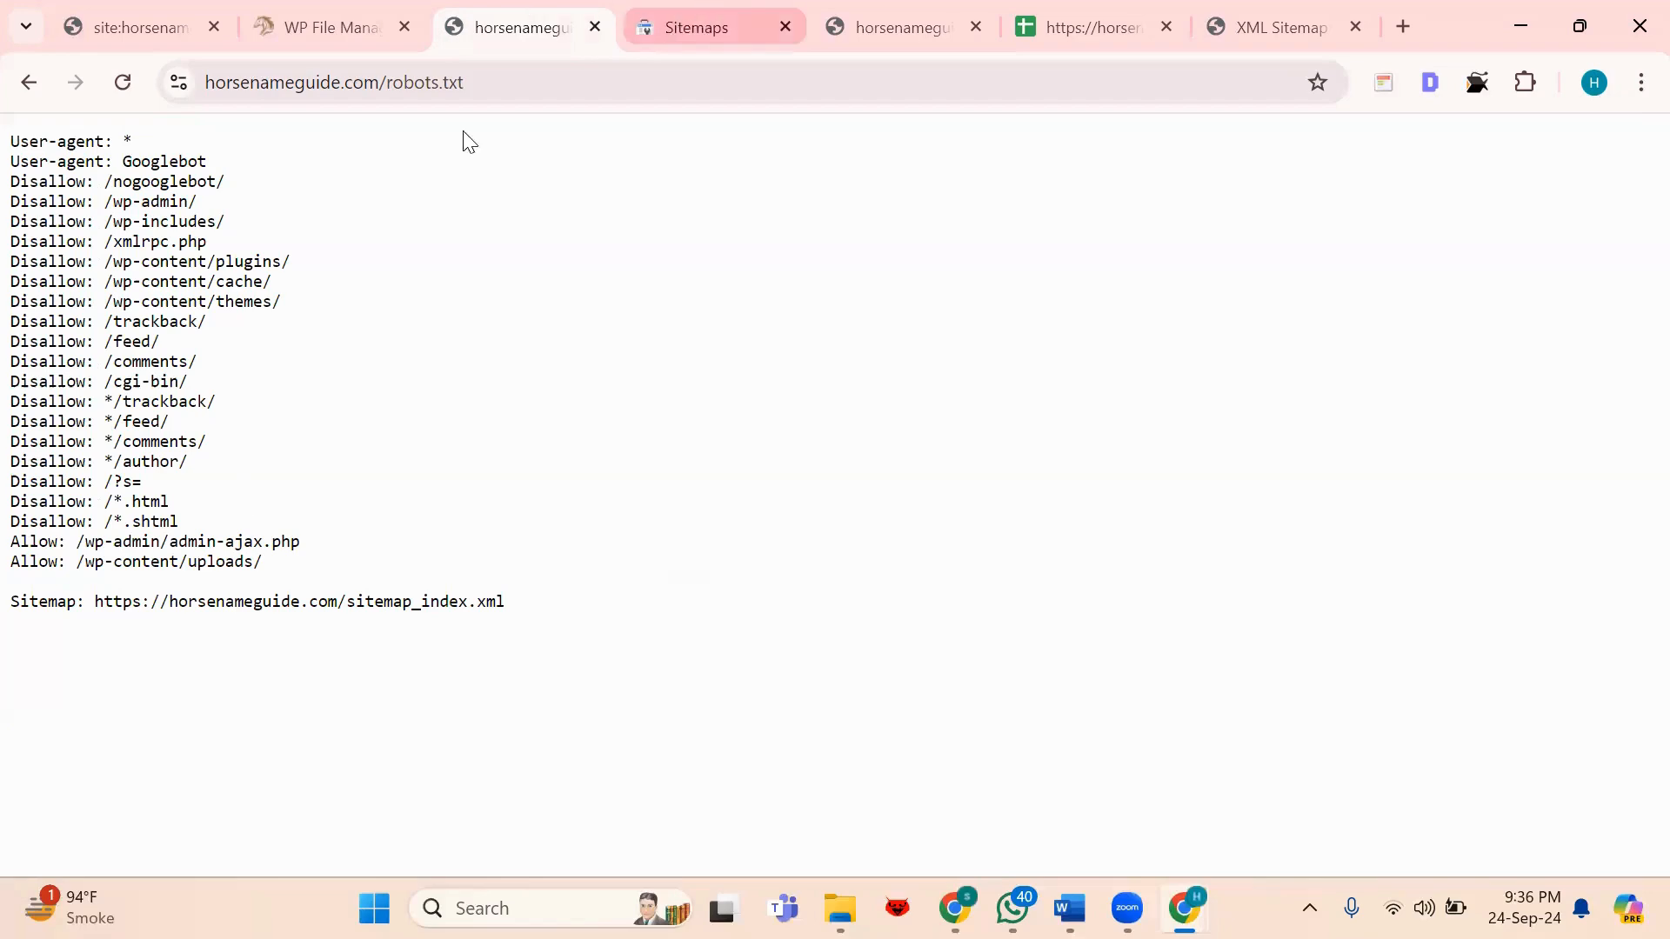
left_click(680, 23)
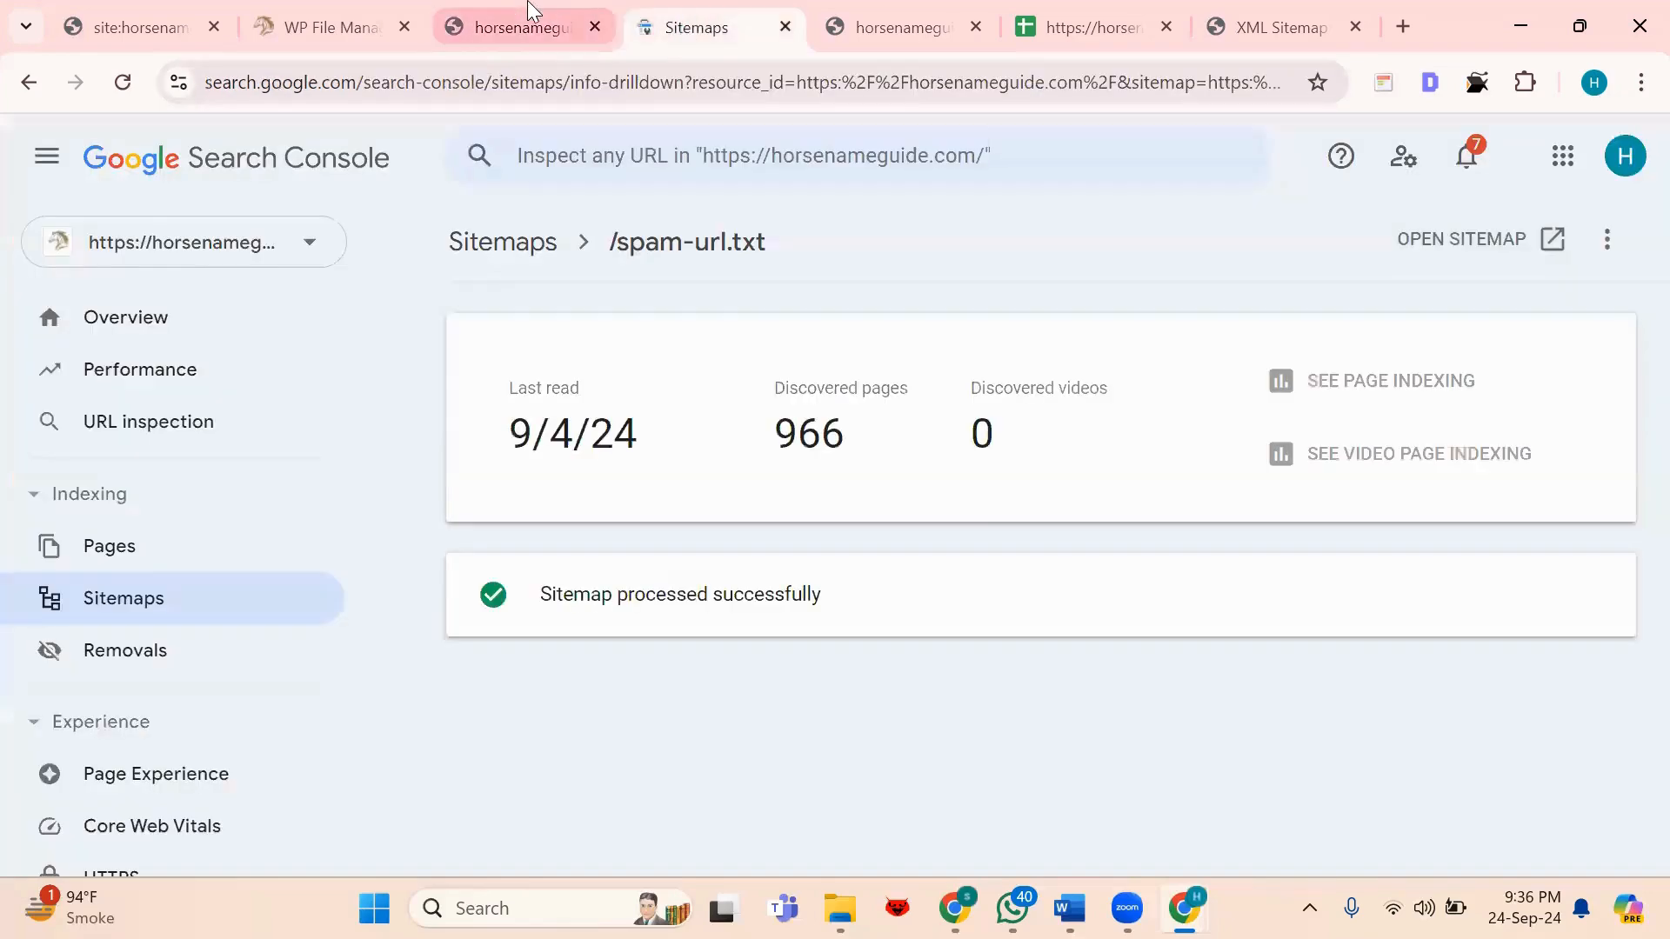
left_click(539, 13)
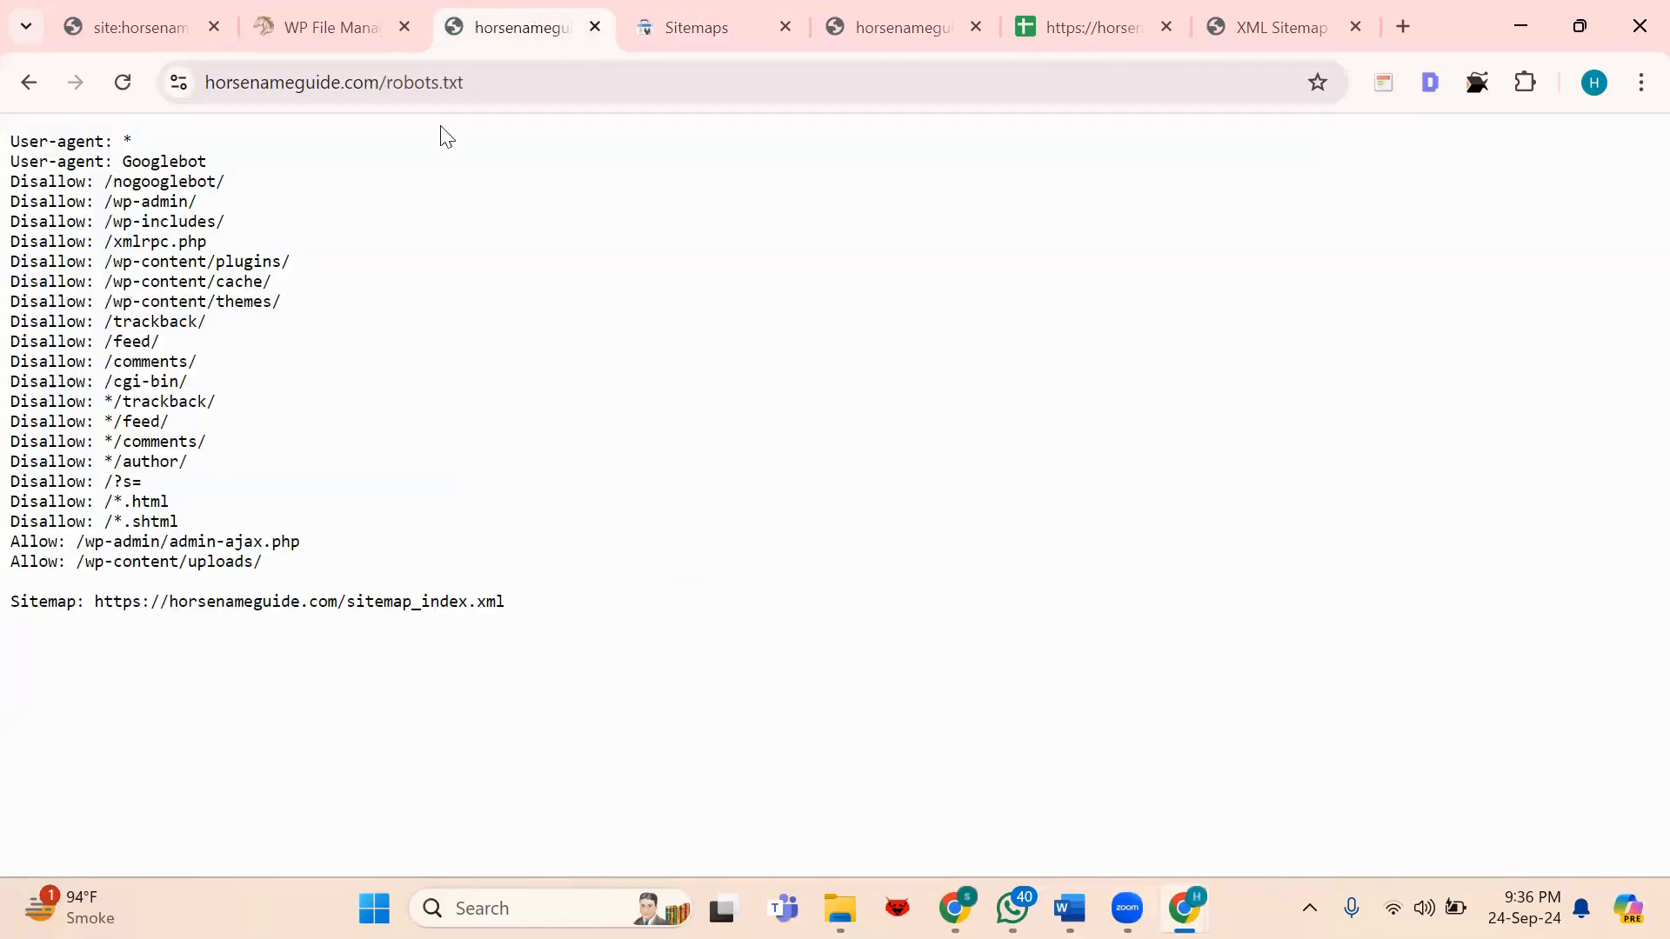
left_click(329, 26)
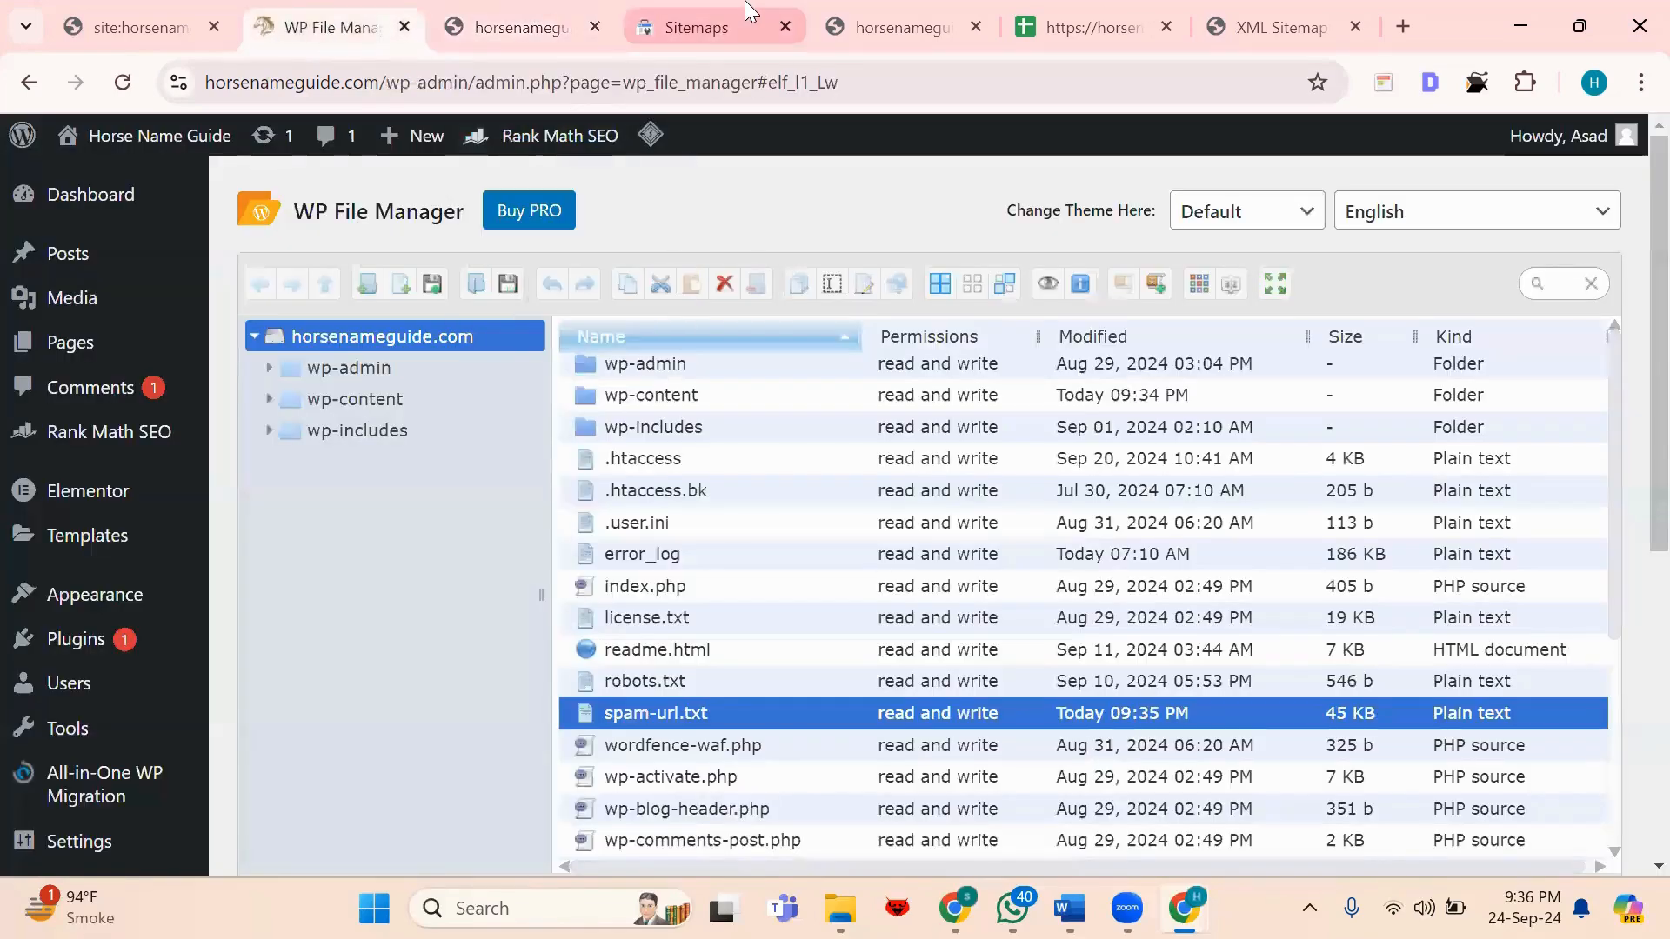
left_click(466, 17)
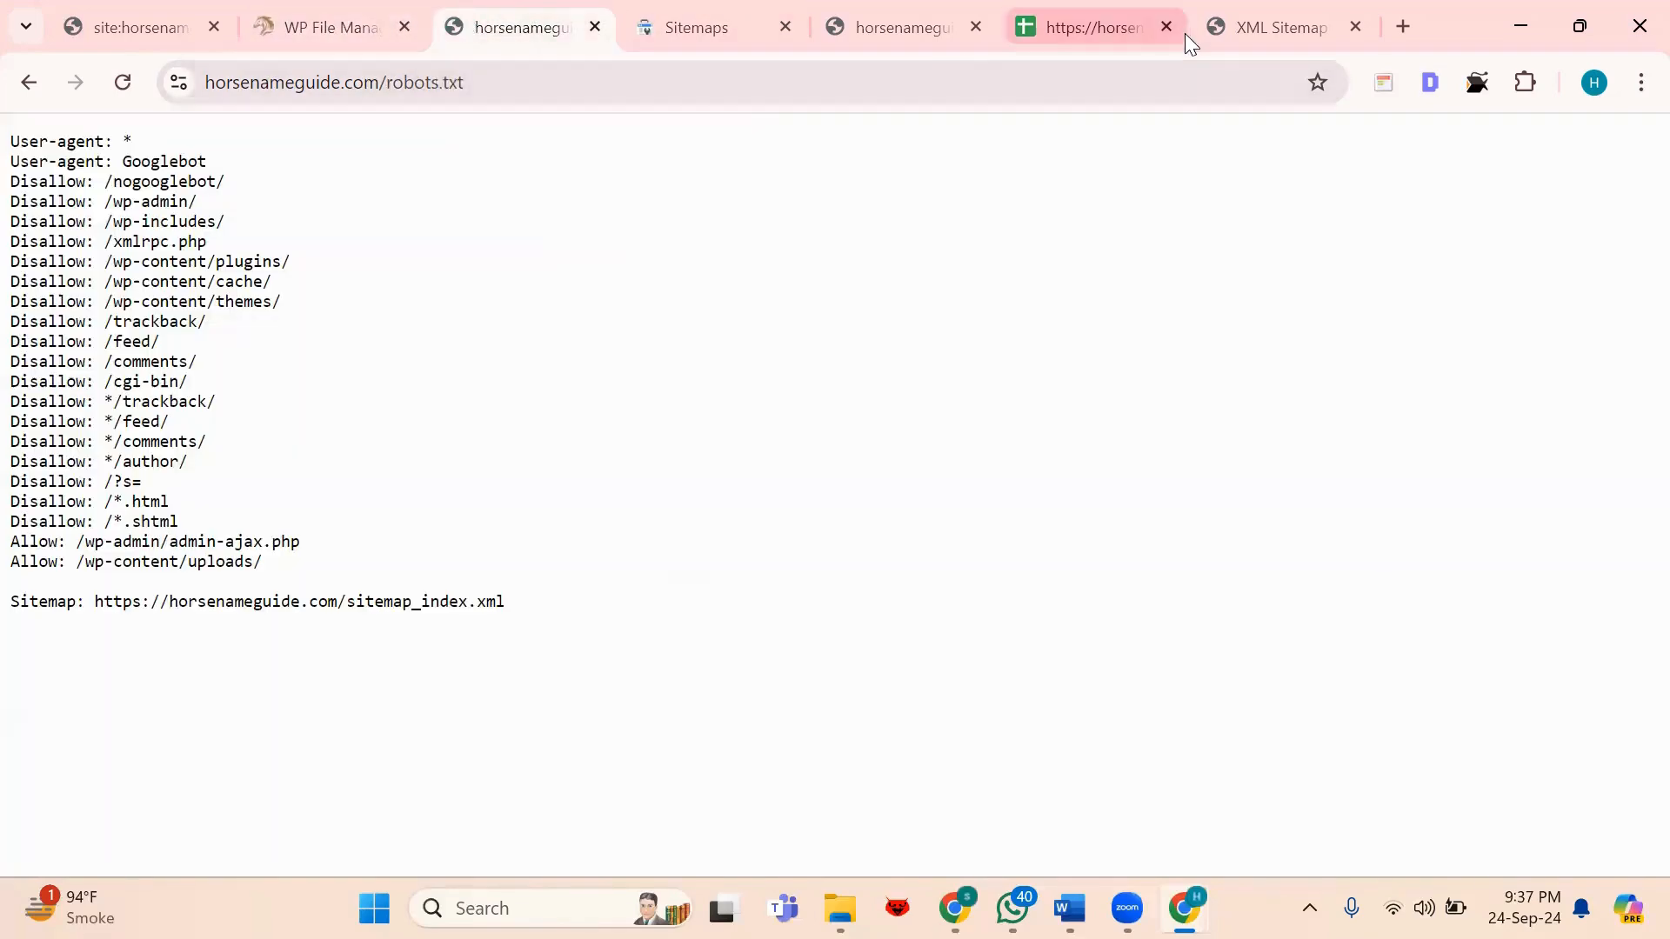
left_click(1302, 15)
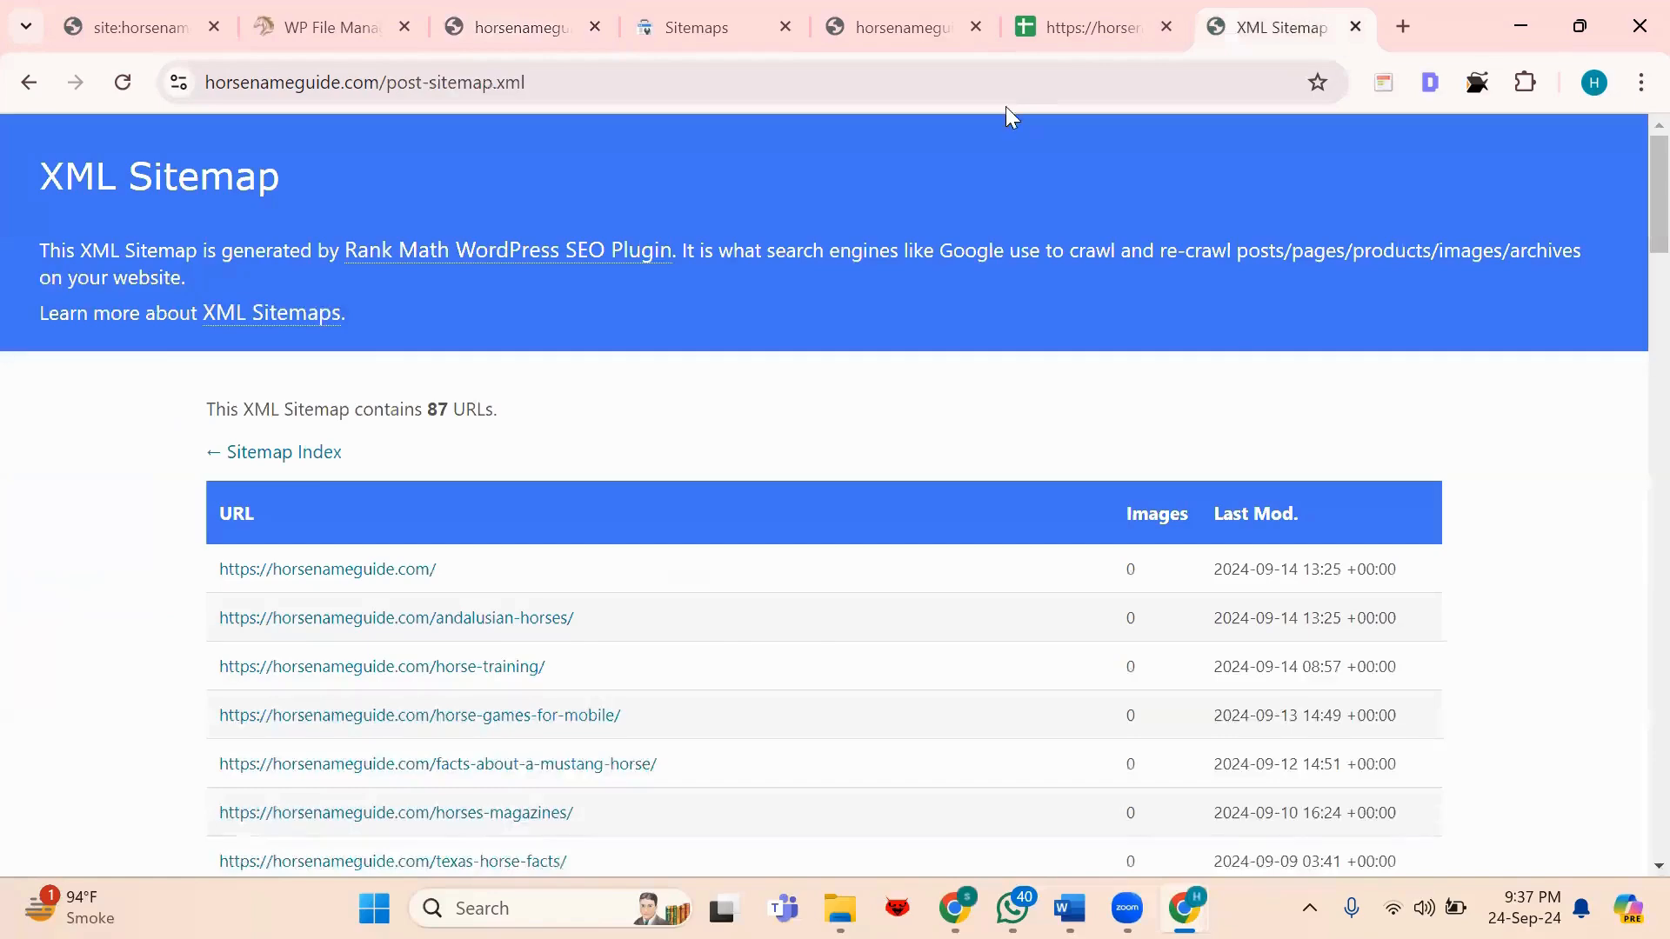
left_click(909, 22)
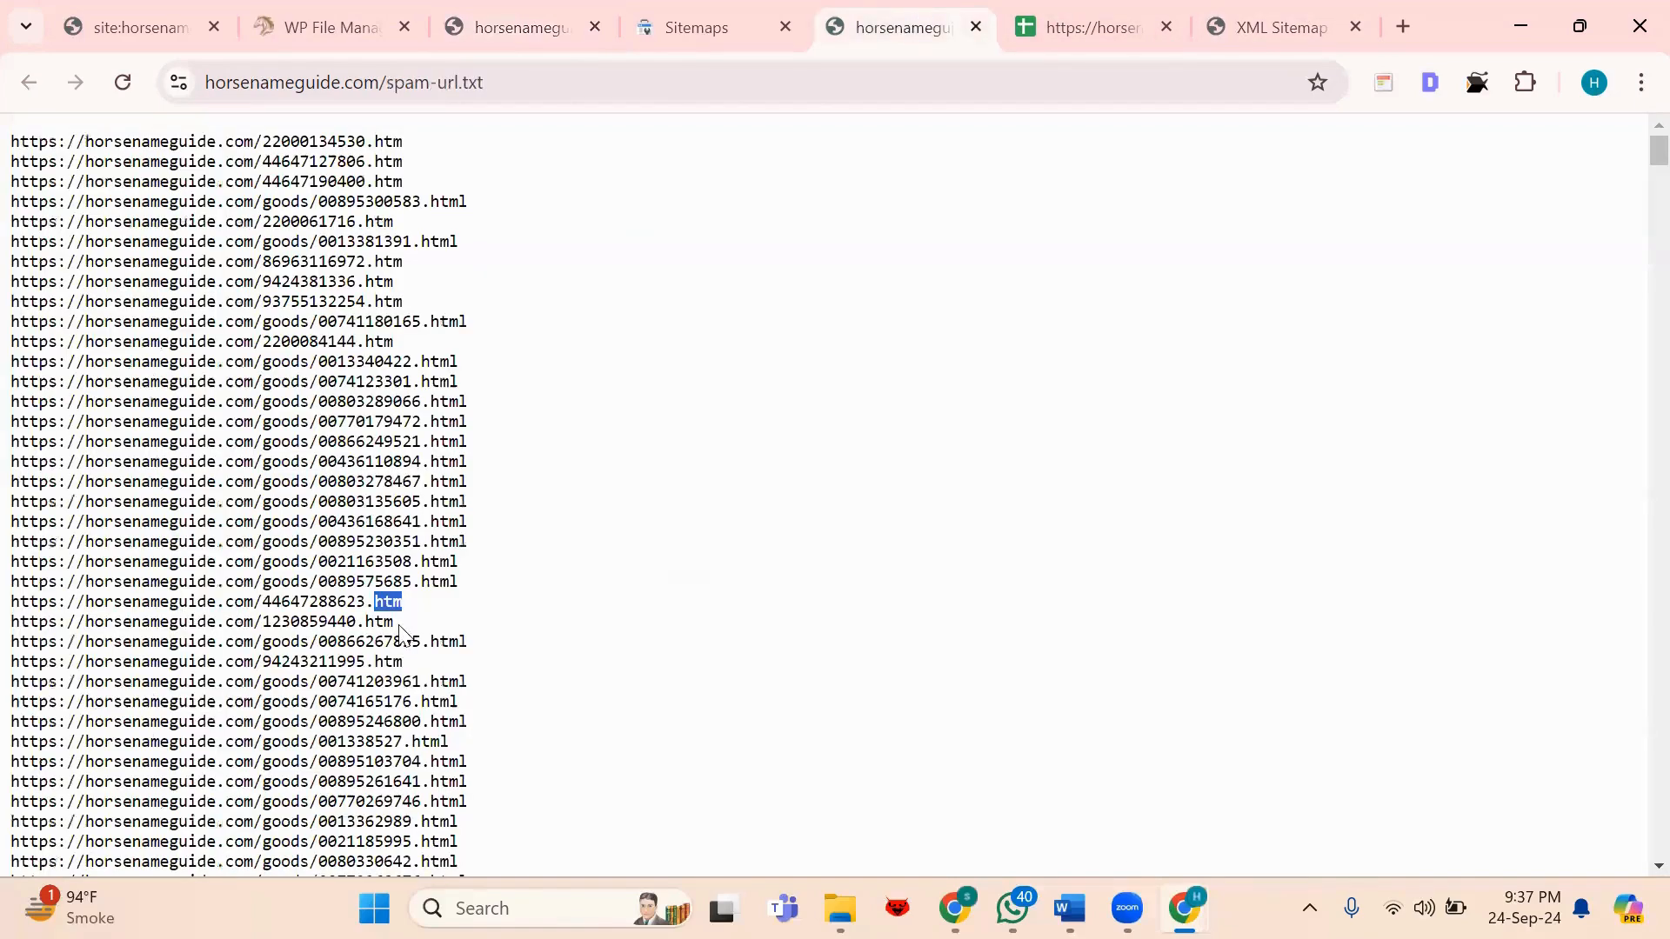
Step: Confirm the spam URLs end in .htm and .html by scrolling through the list
double_click(370, 625)
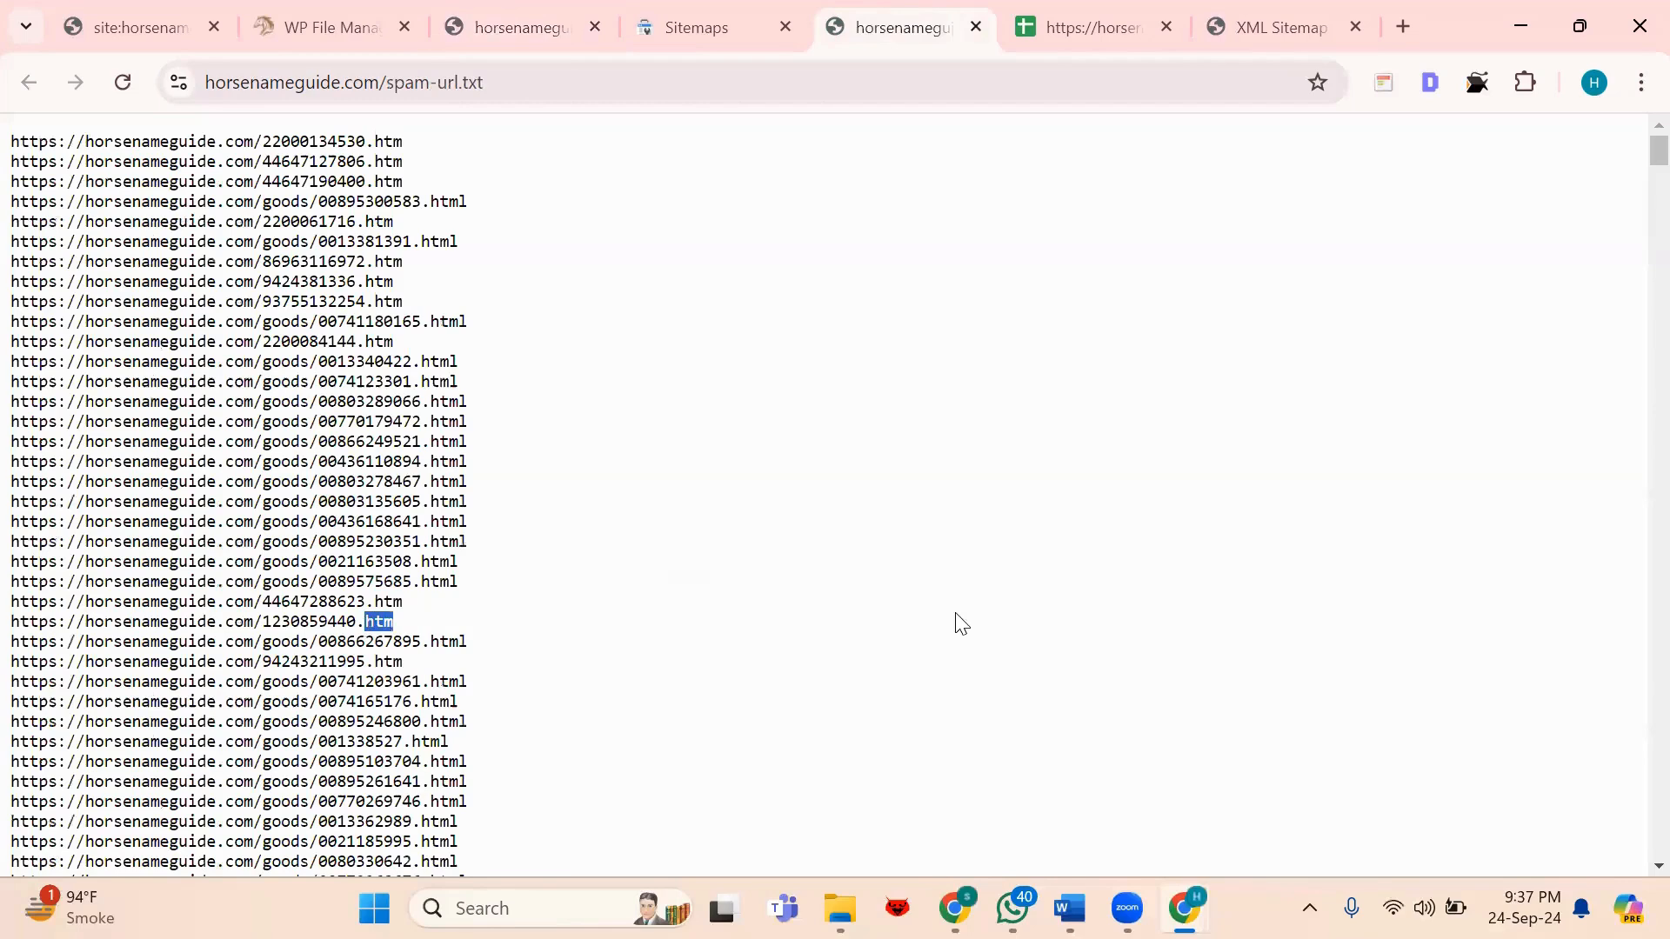
scroll(1634, 162, "down", 20)
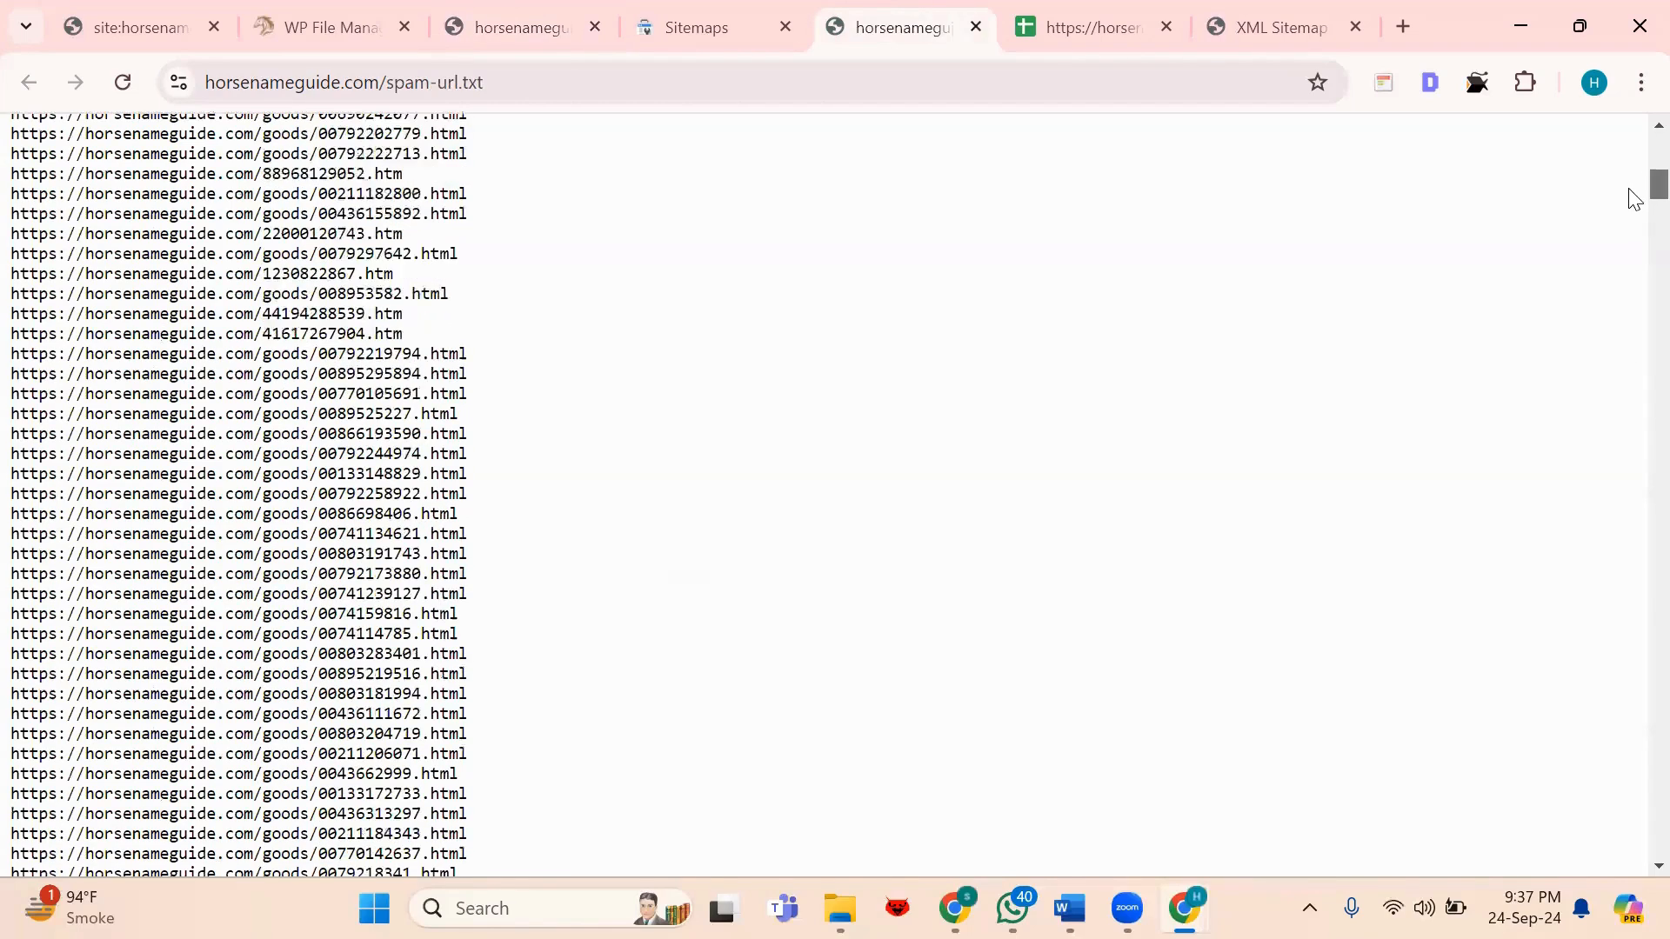
scroll(1632, 290, "down", 10)
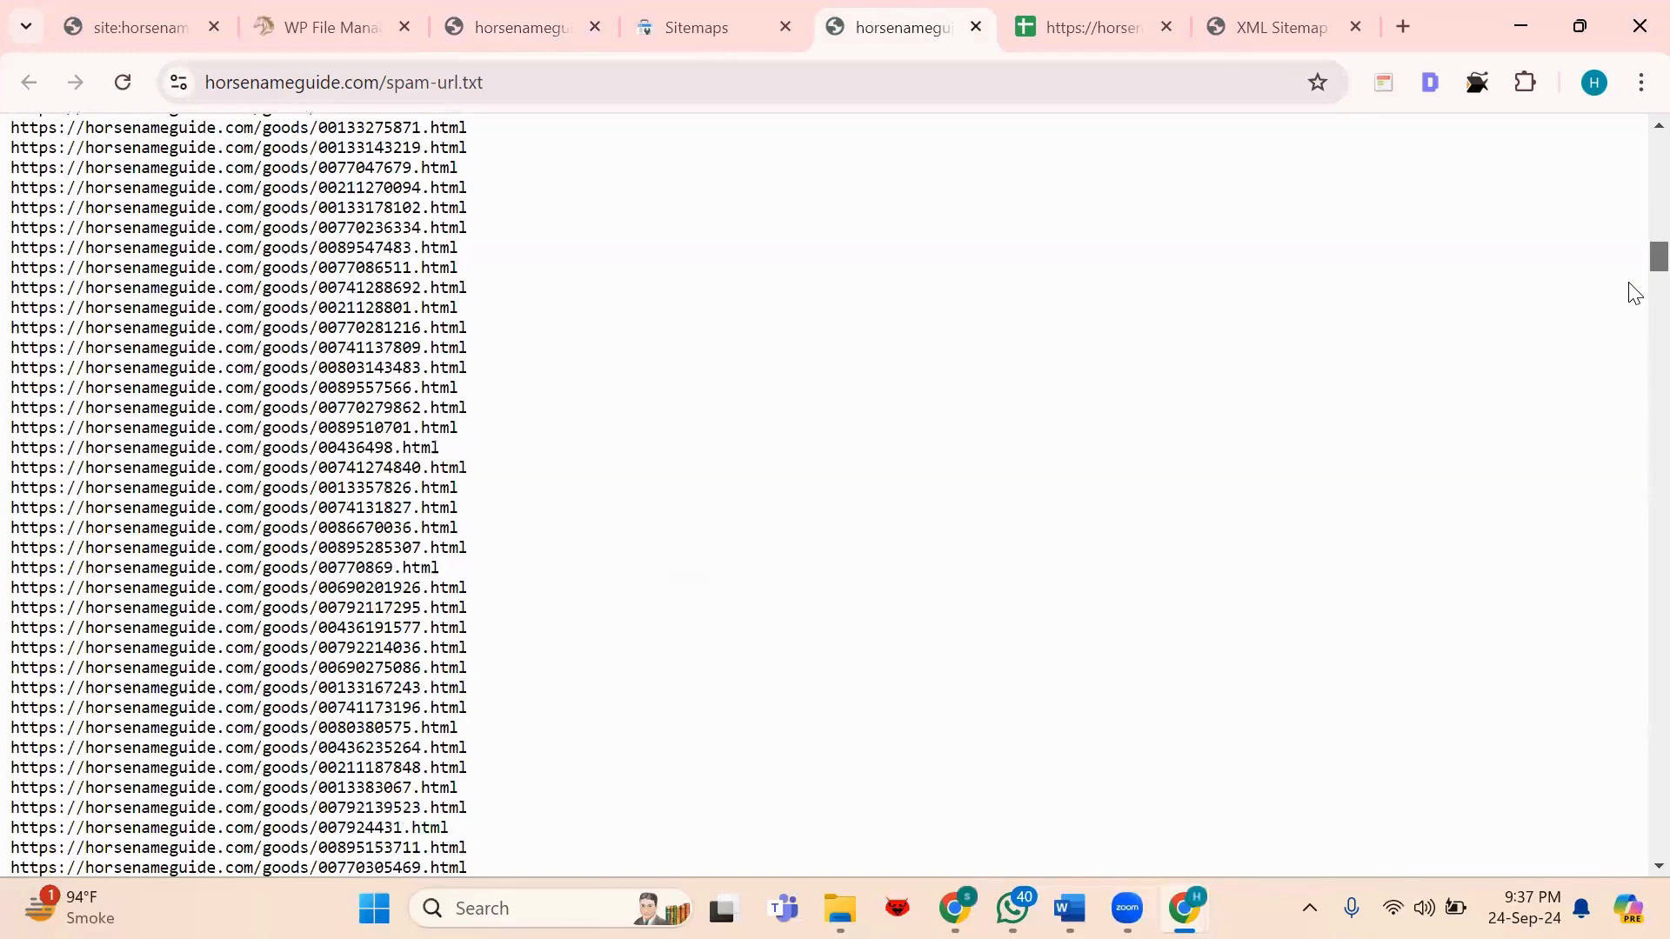
scroll(1634, 291, "up", 20)
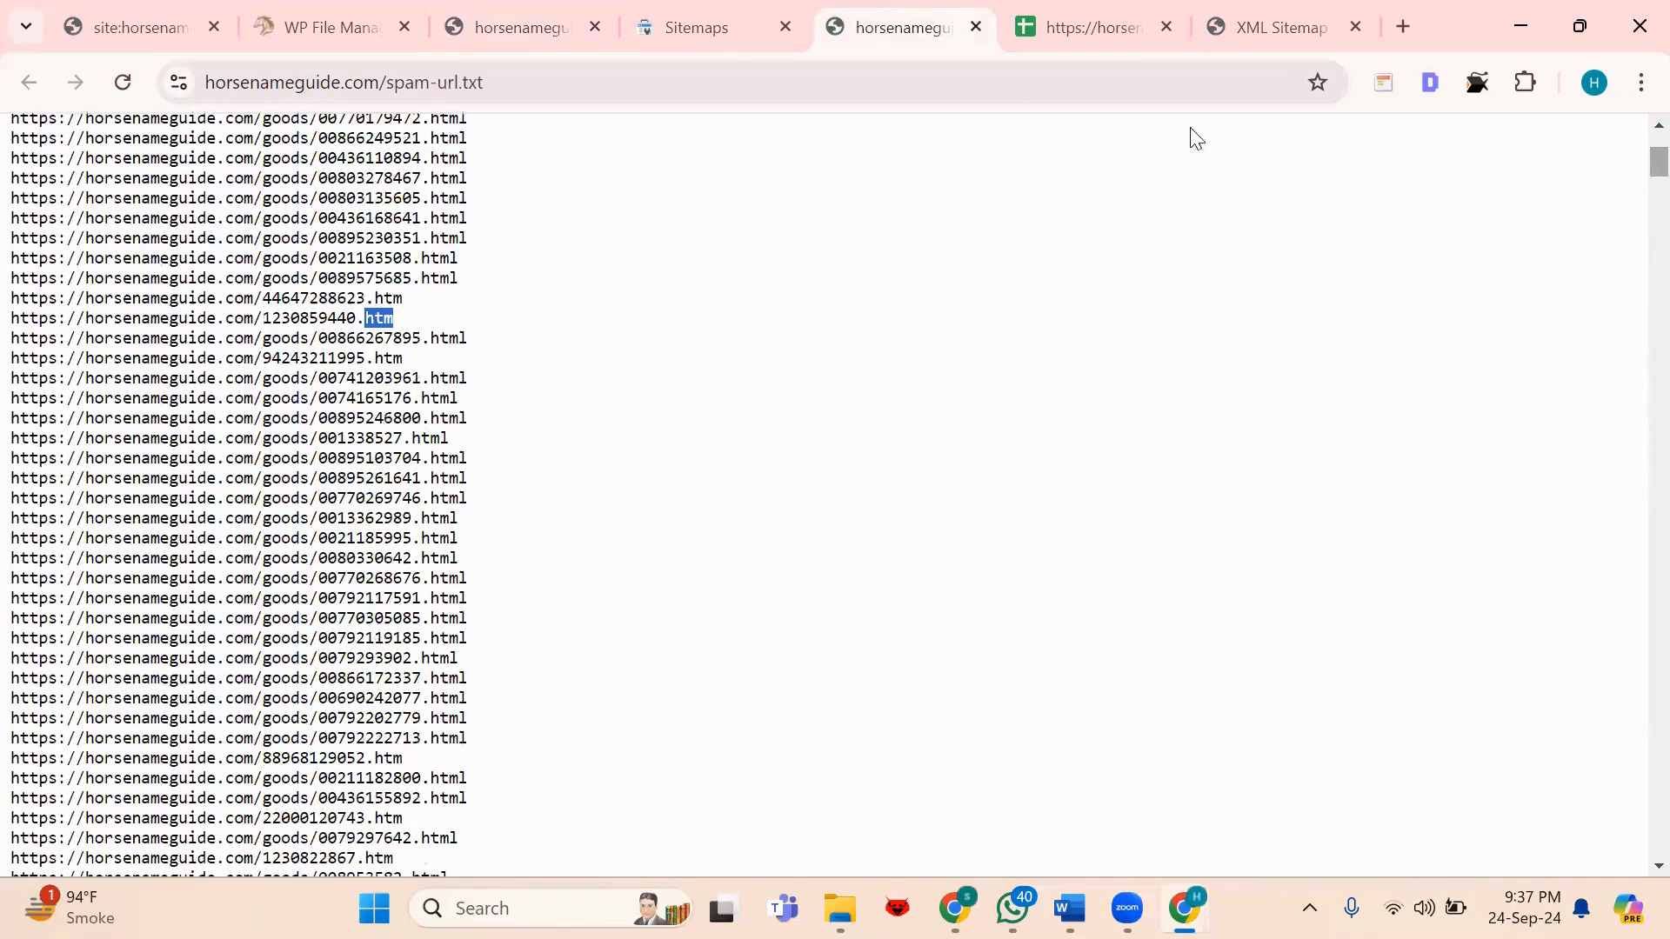
Step: In the robots.txt Code Editor, paste 'Disallow: /*.htm' on a new line after line 19, then save
left_click(270, 13)
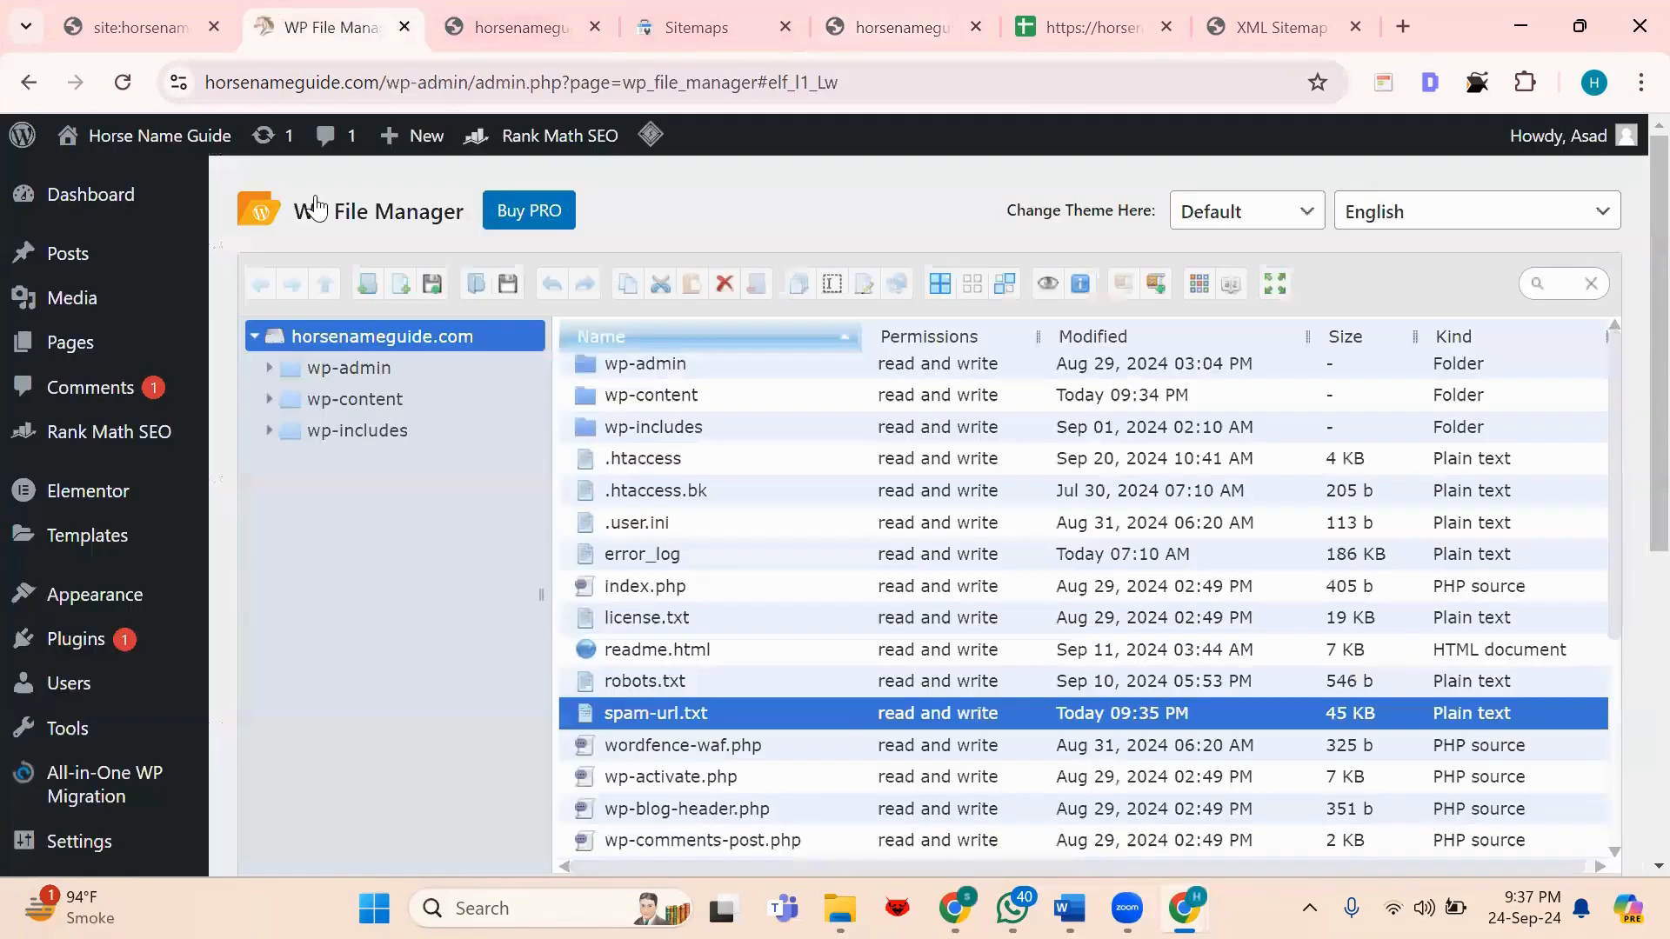
scroll(1634, 548, "down", 1)
scroll(1634, 548, "down", 3)
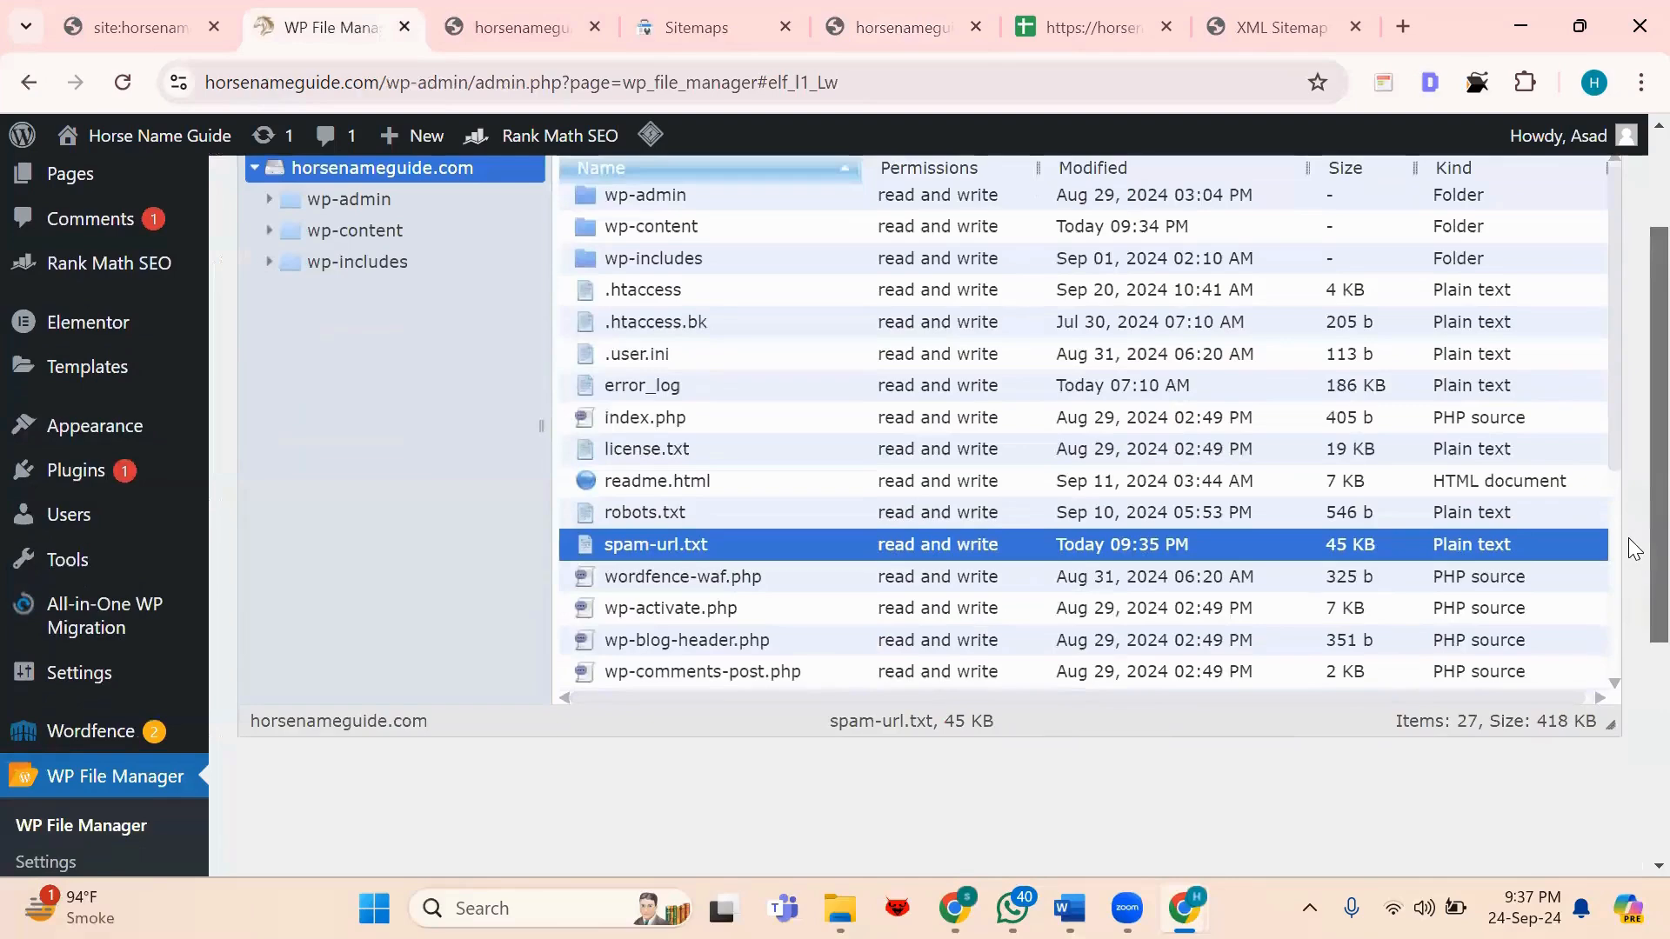
scroll(1633, 548, "up", 3)
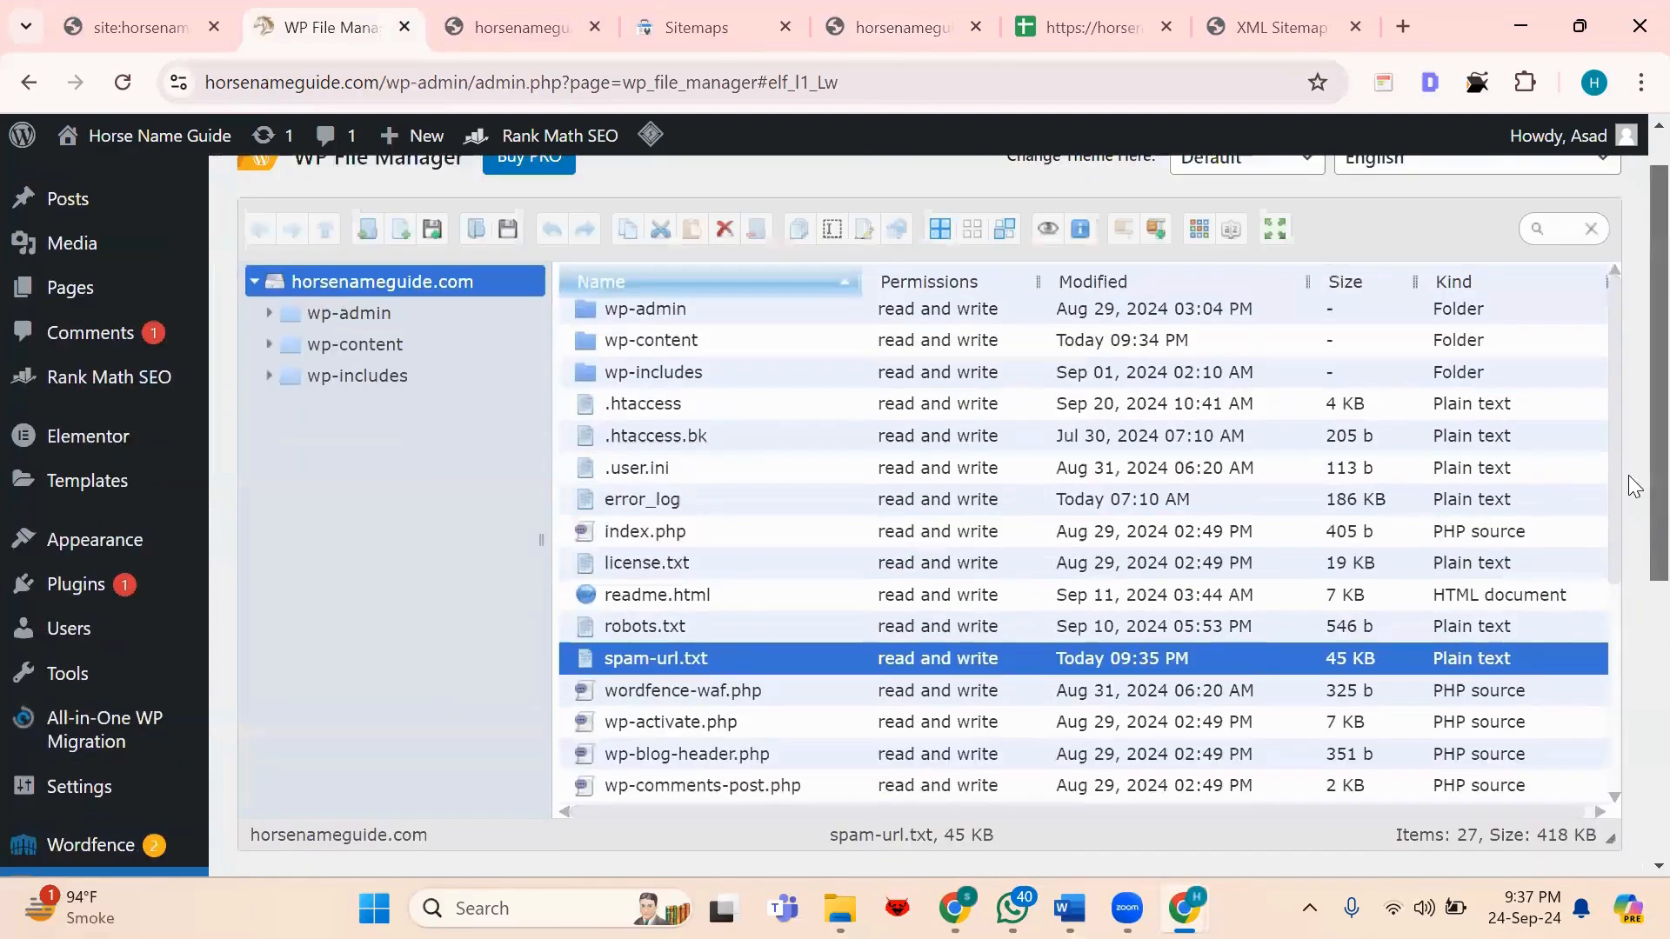
right_click(743, 627)
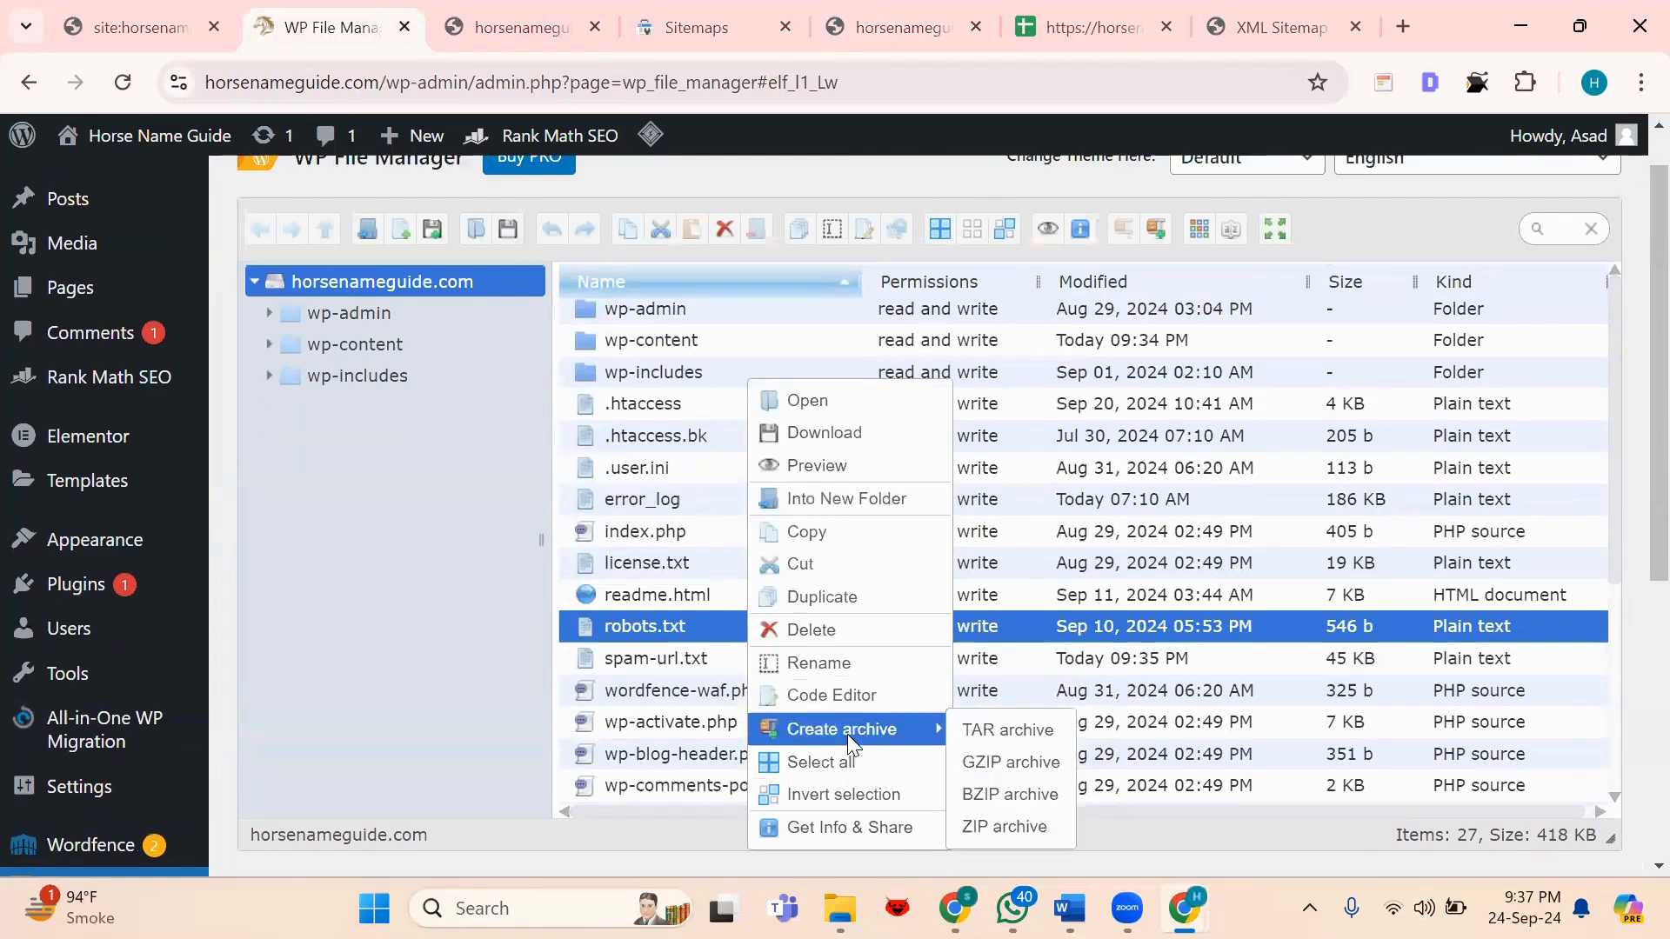
left_click(834, 699)
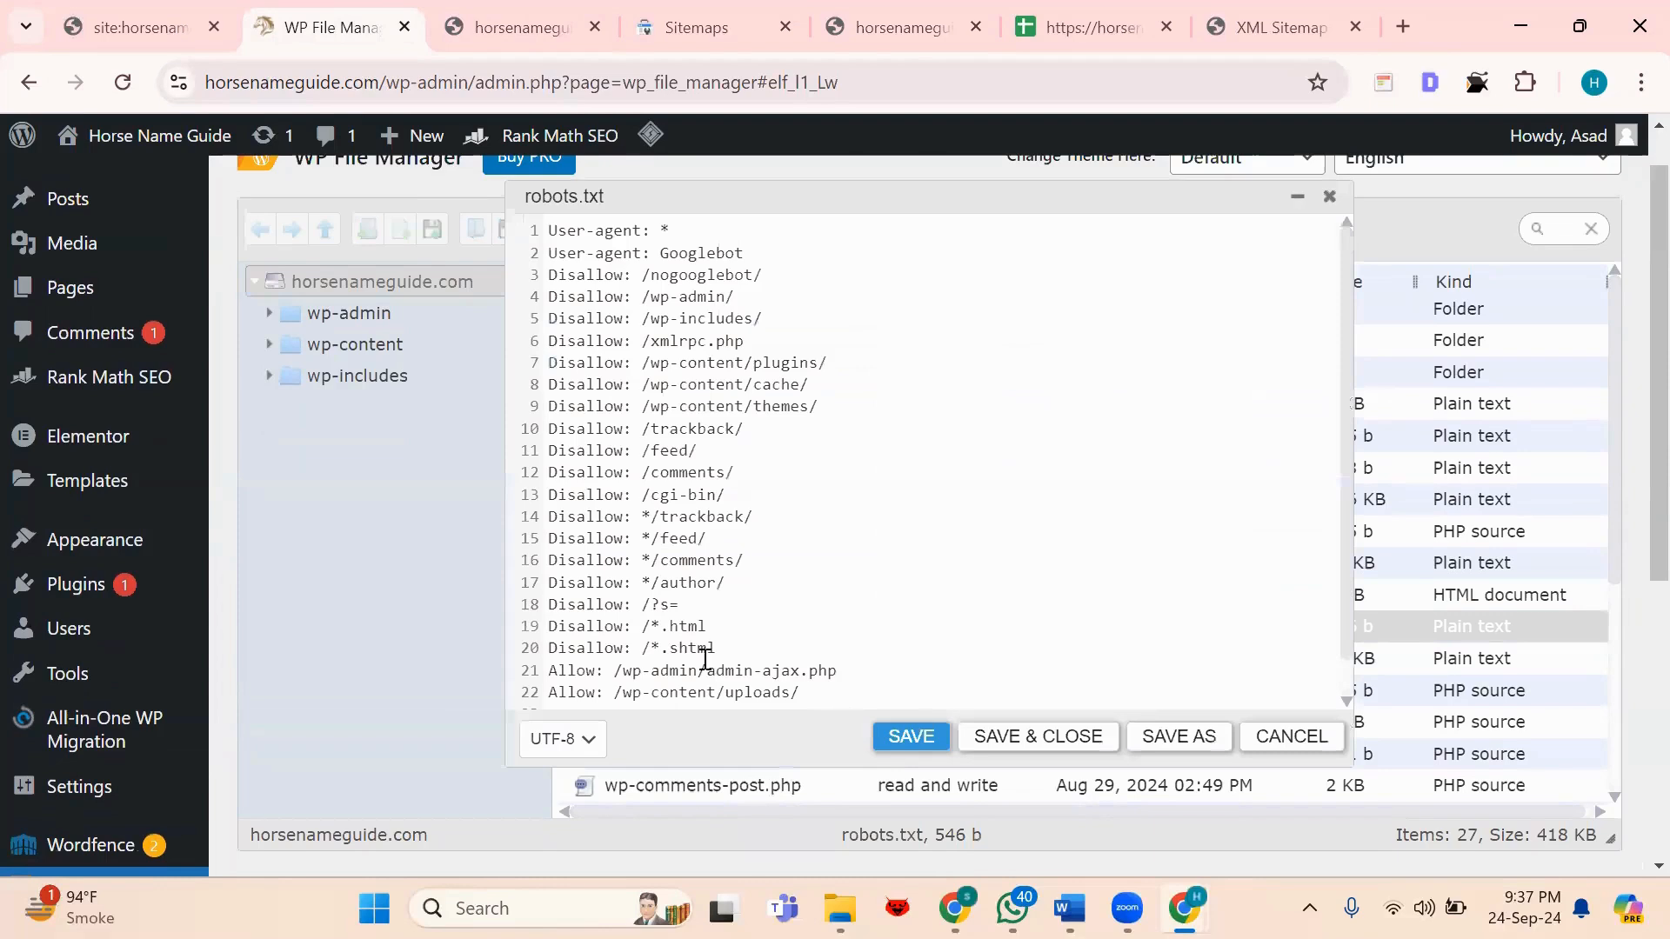
left_click_drag(711, 628, 540, 634)
key("ctrl+c")
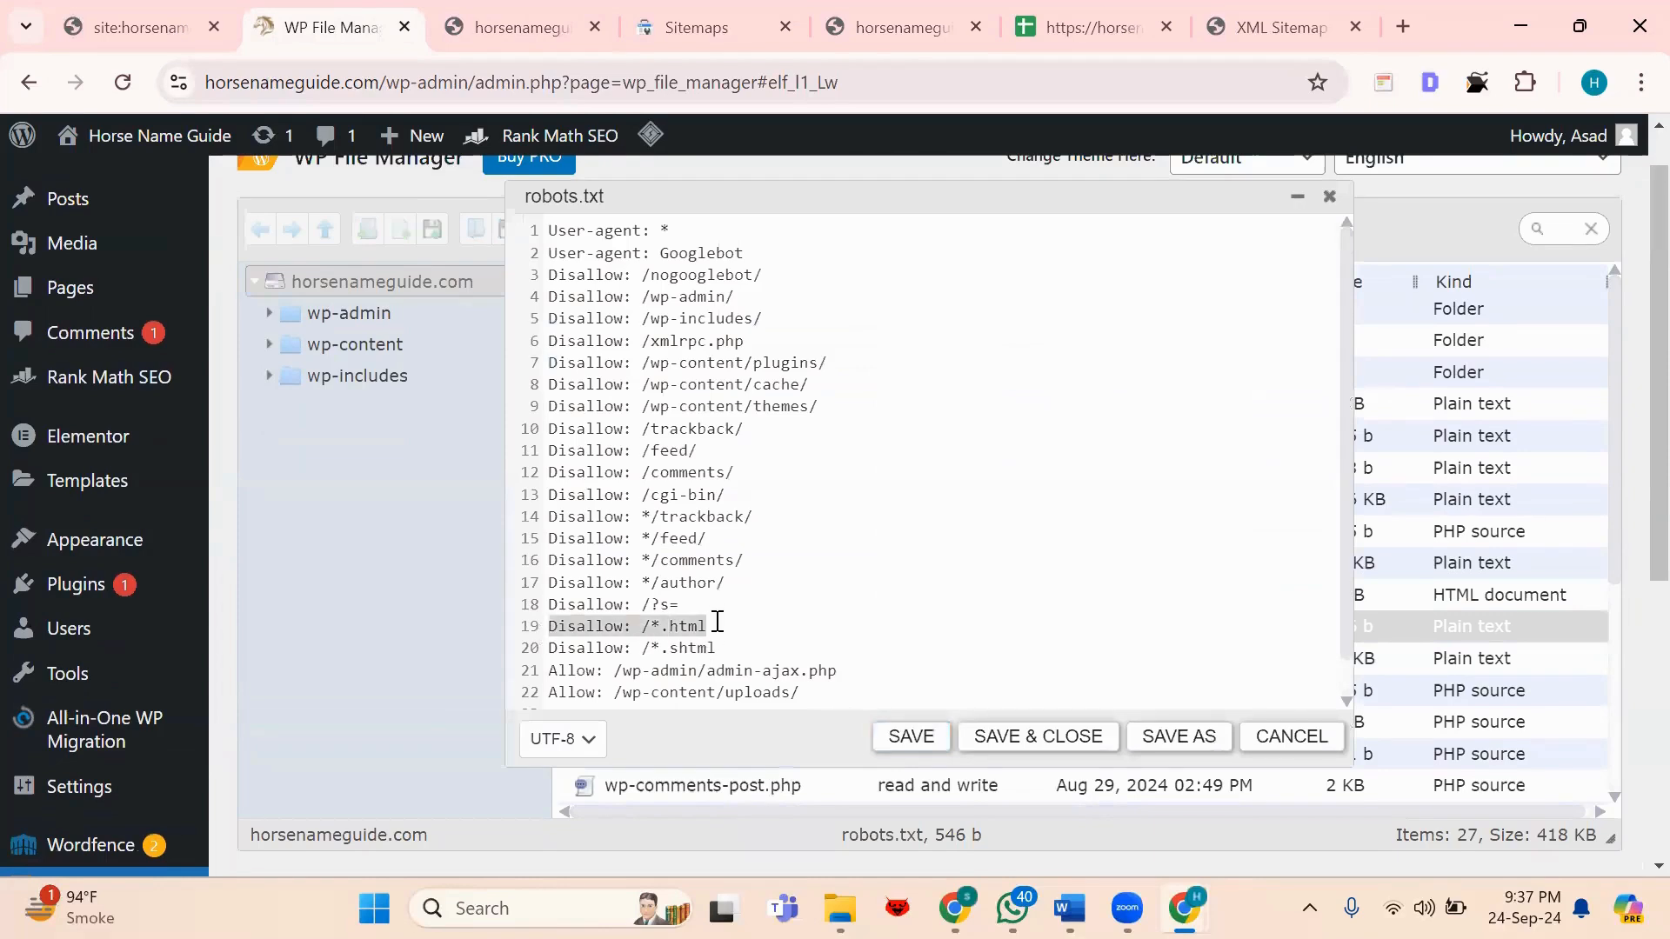
left_click(716, 623)
key("Return")
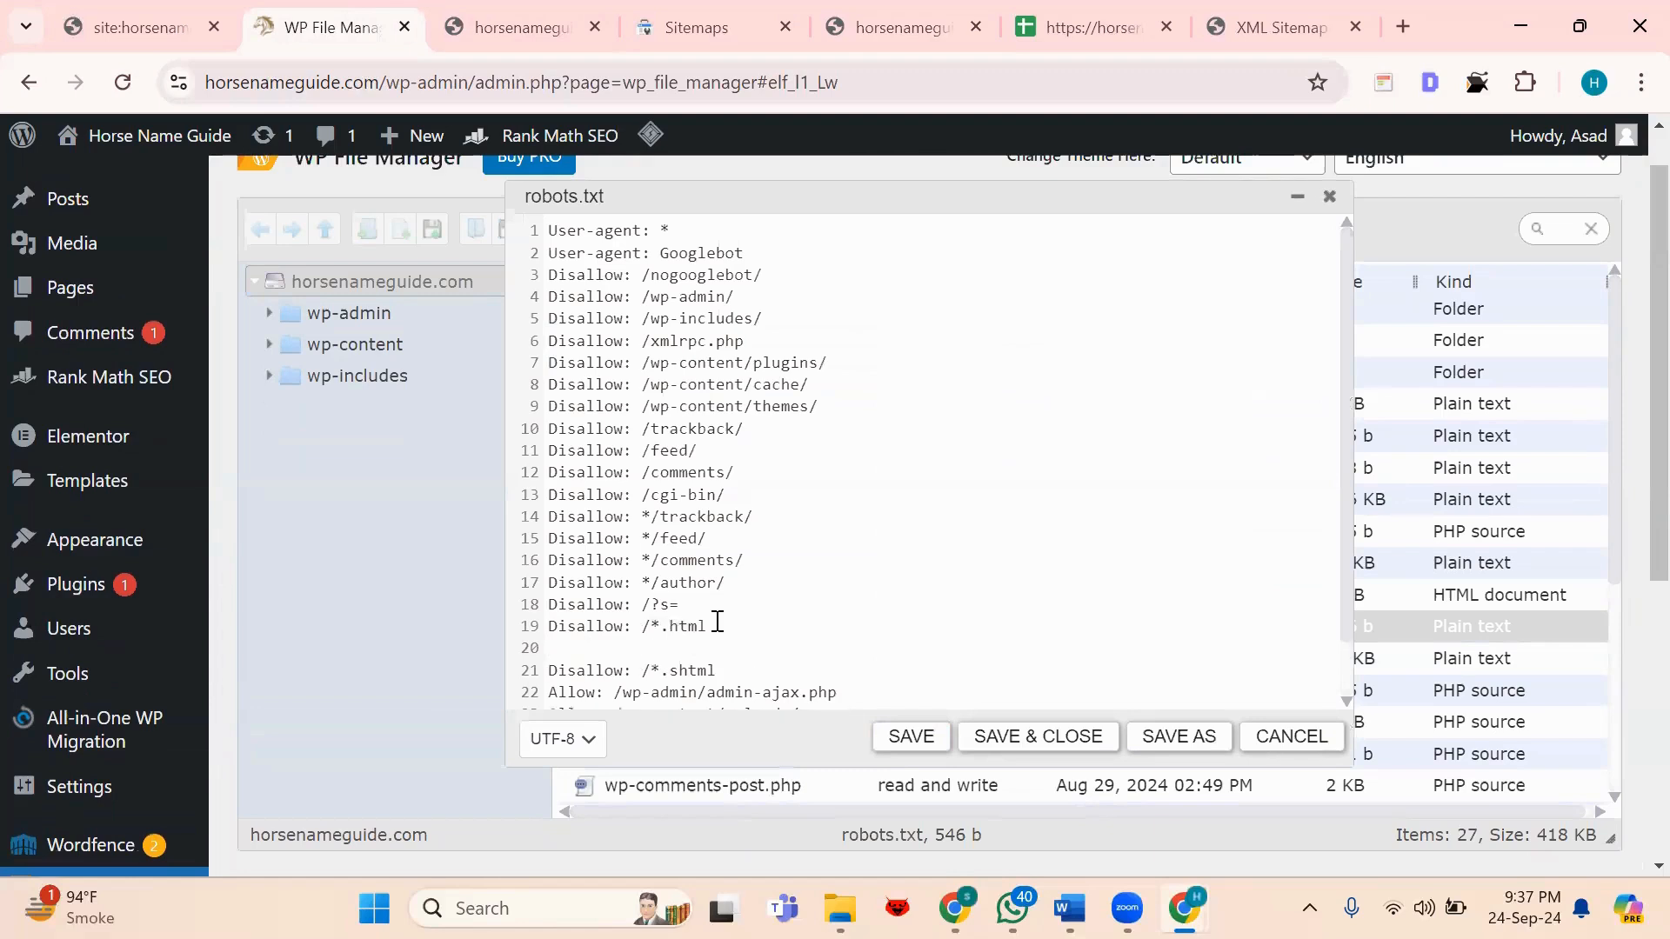
key("ctrl+v")
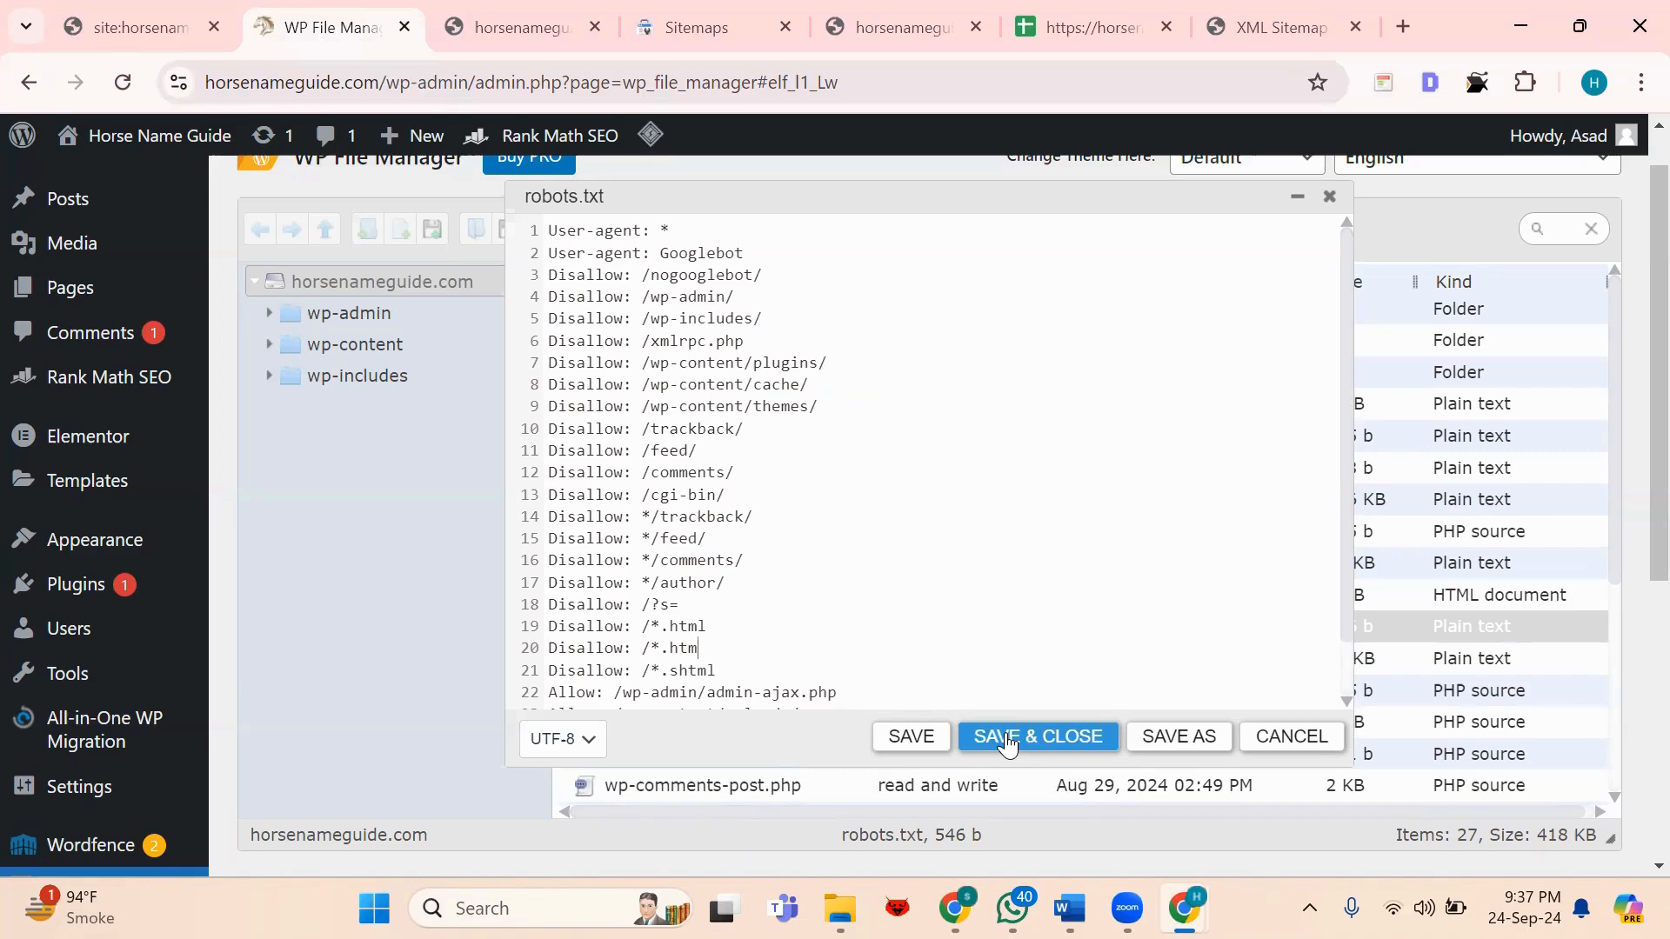
left_click(1007, 742)
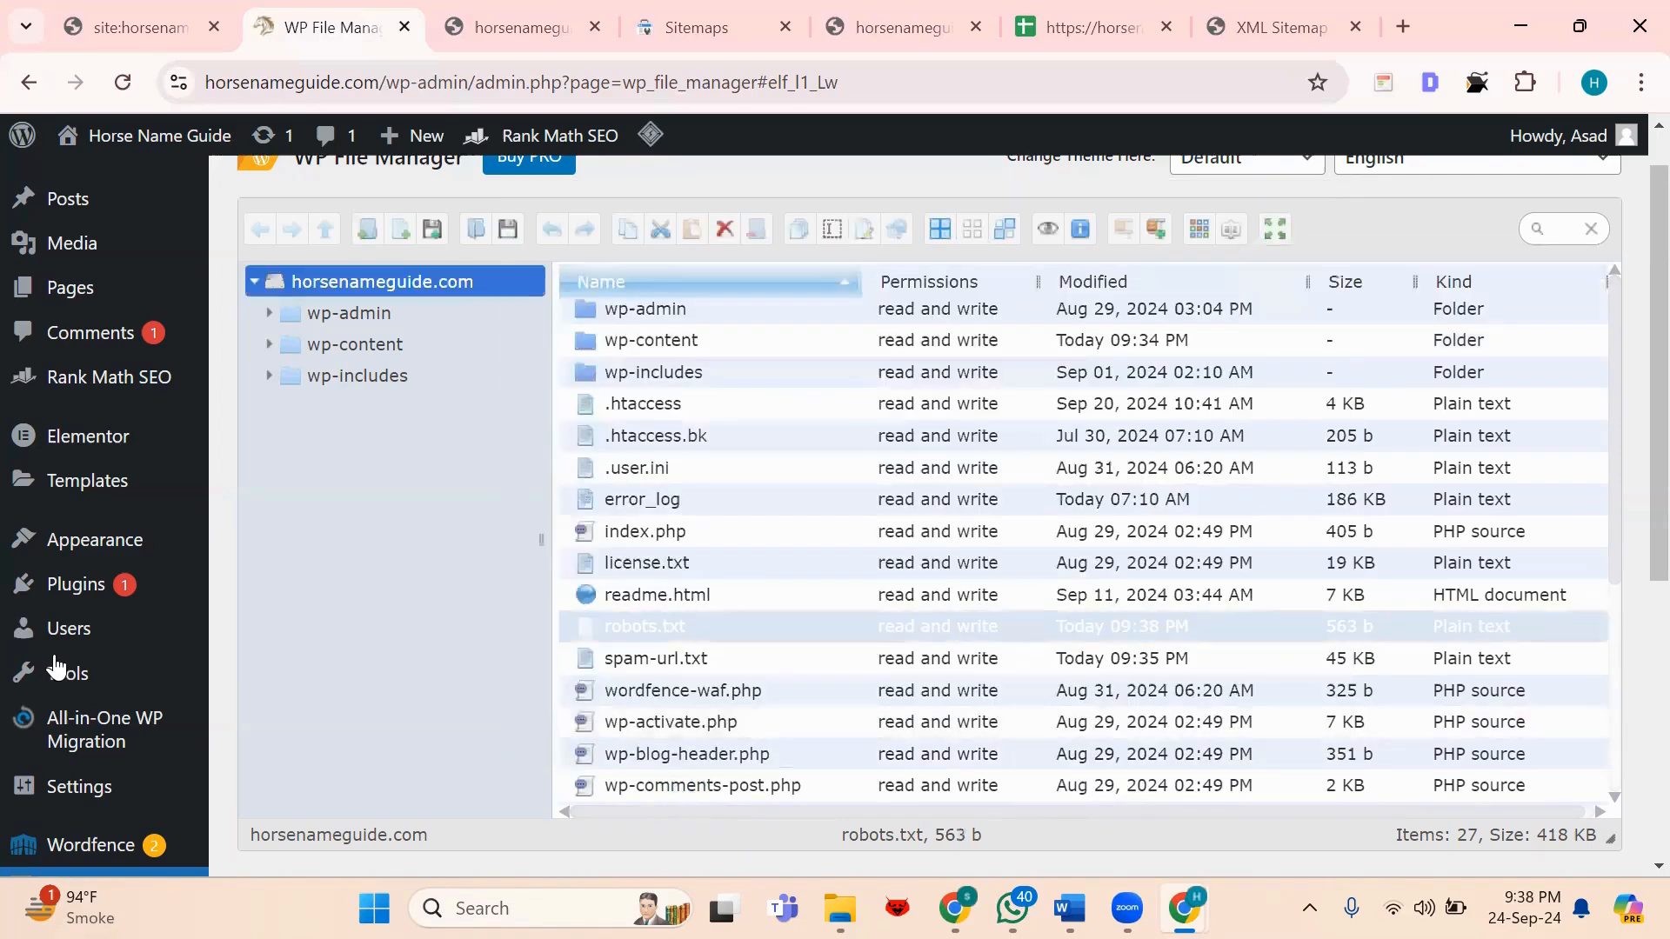
Step: Show the Bloglo theme's modified header.php scan result in Wordfence's File Viewer
scroll(414, 418, "down", 5)
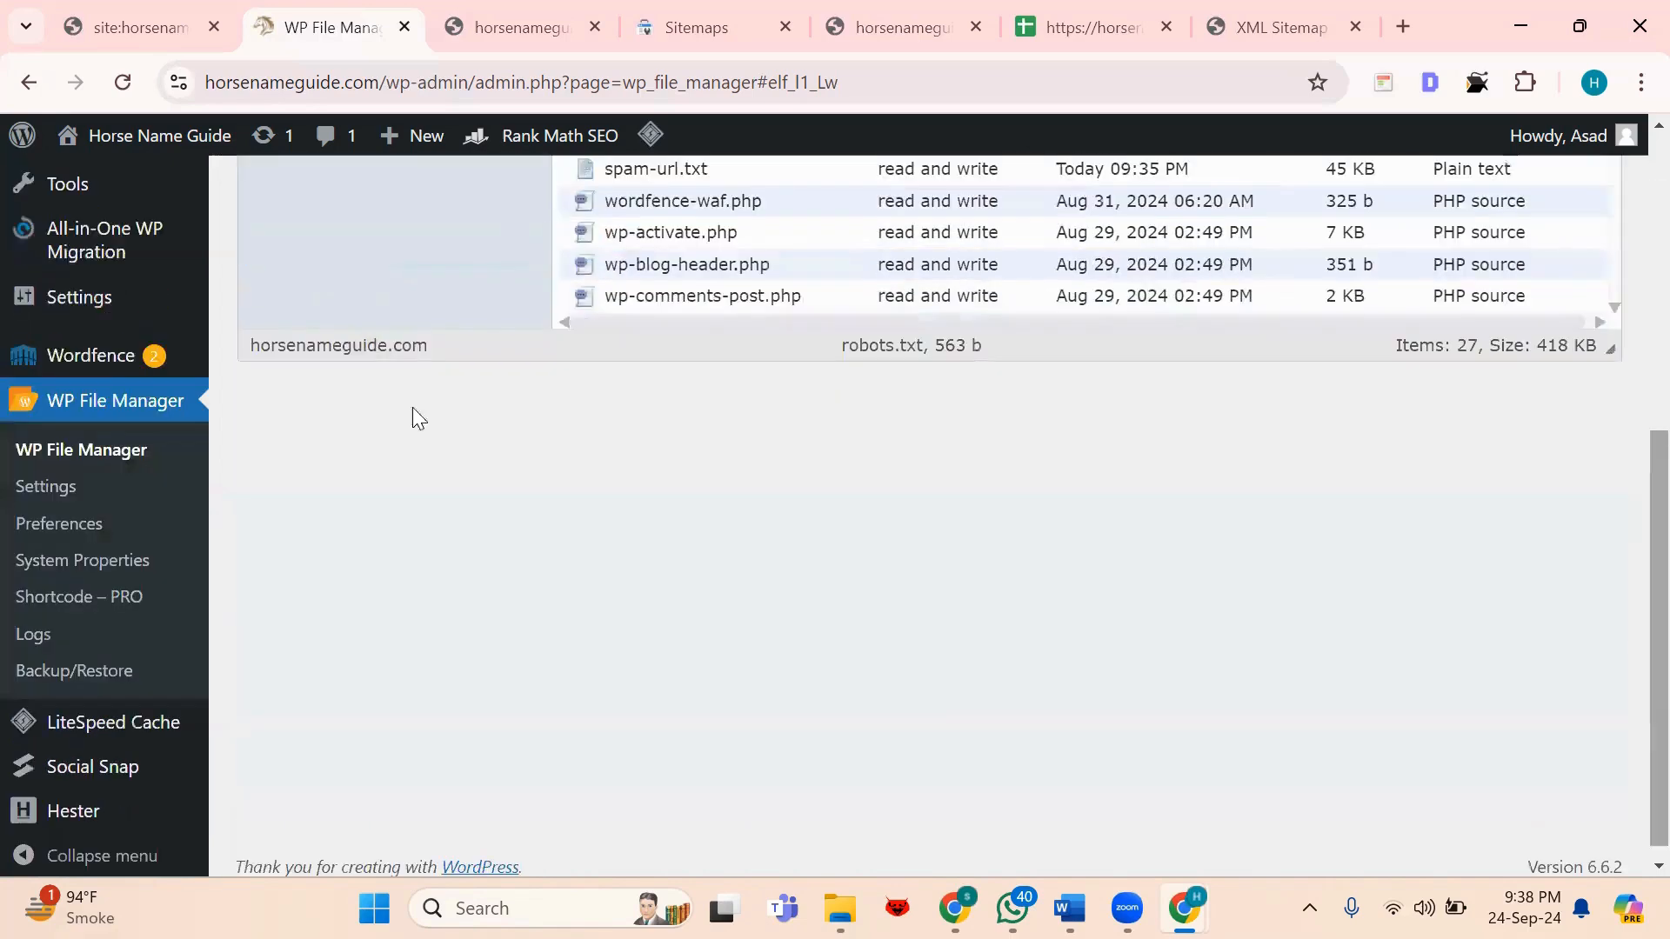
mouse_move(178, 374)
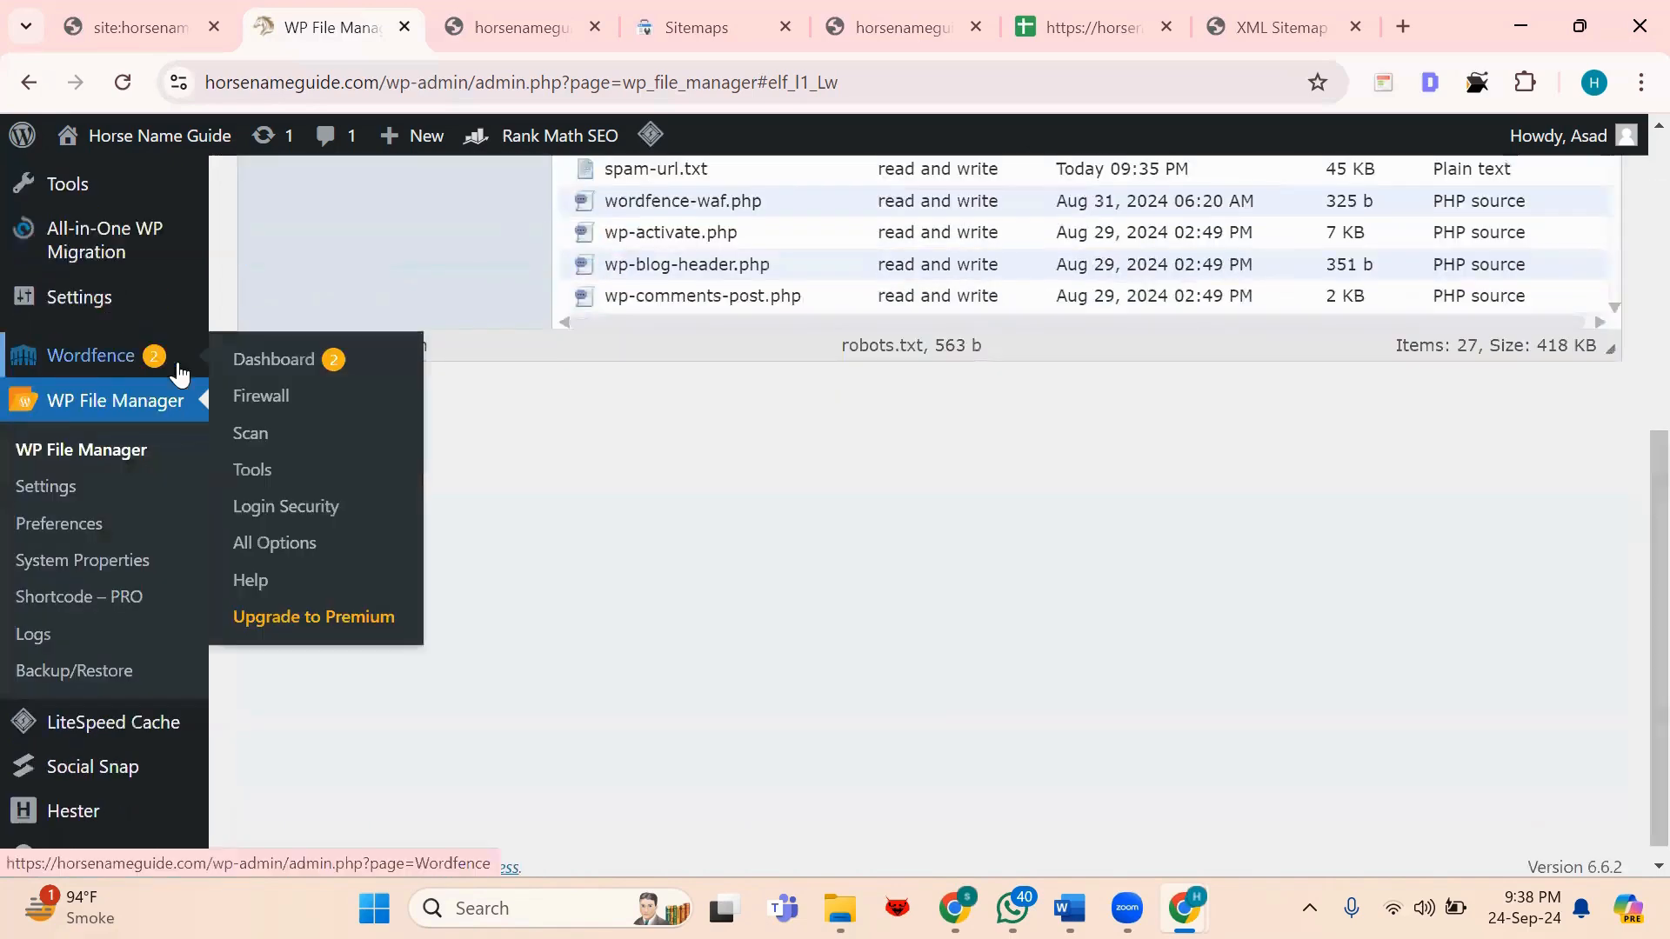
left_click(285, 443)
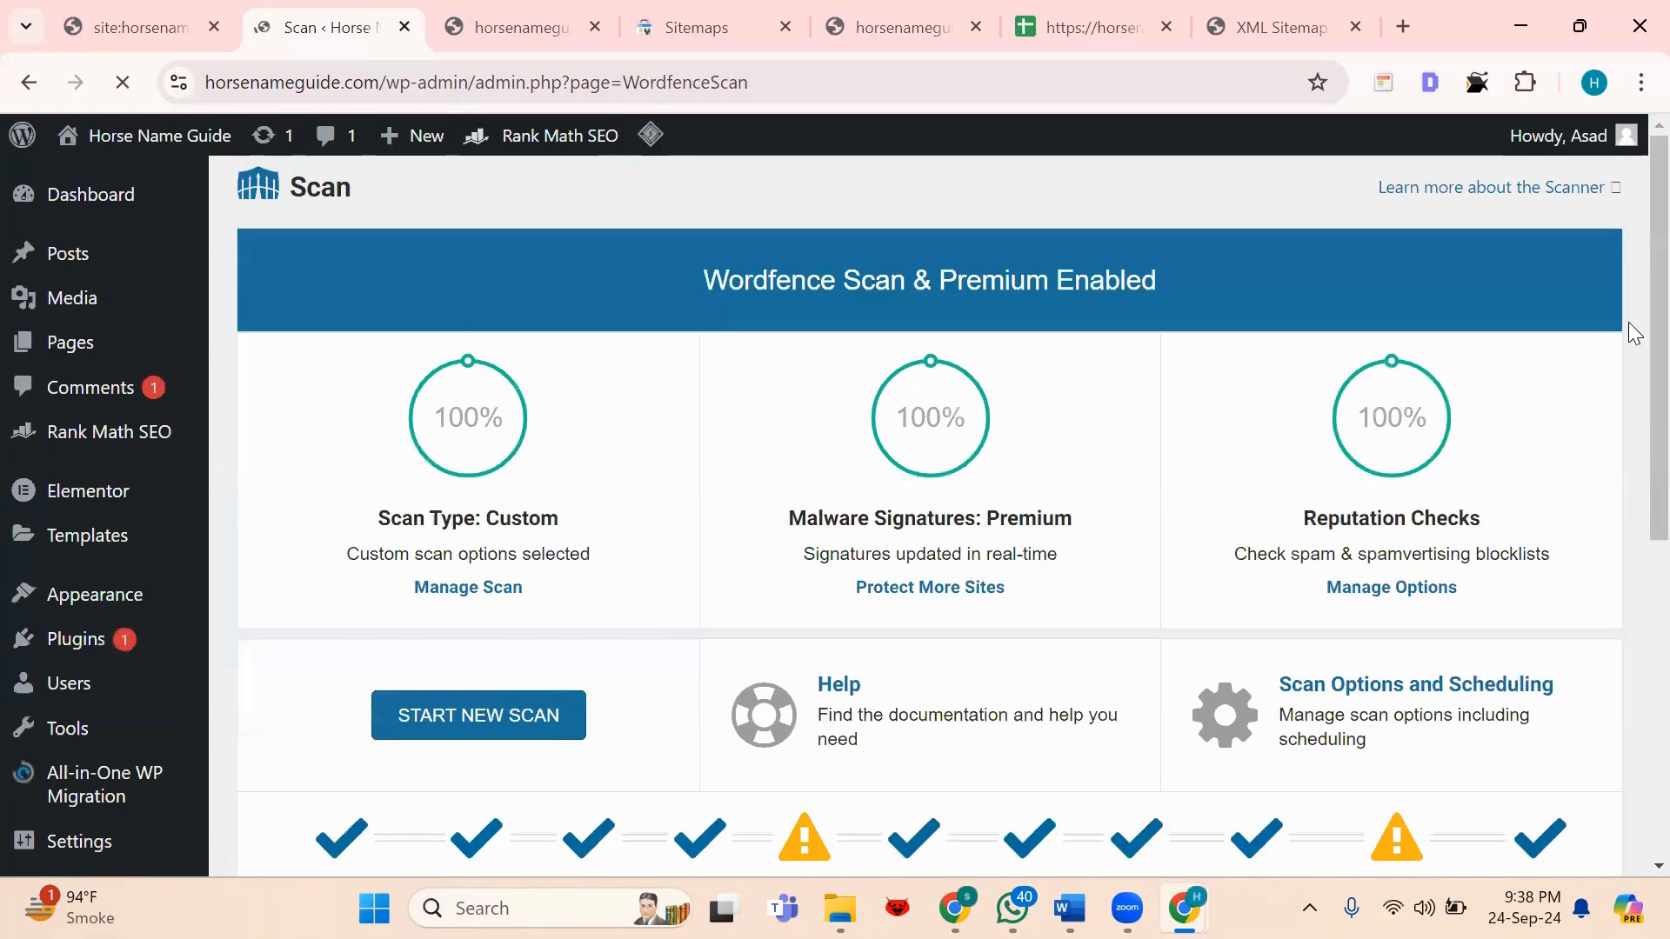
scroll(1629, 435, "down", 3)
scroll(1632, 522, "down", 2)
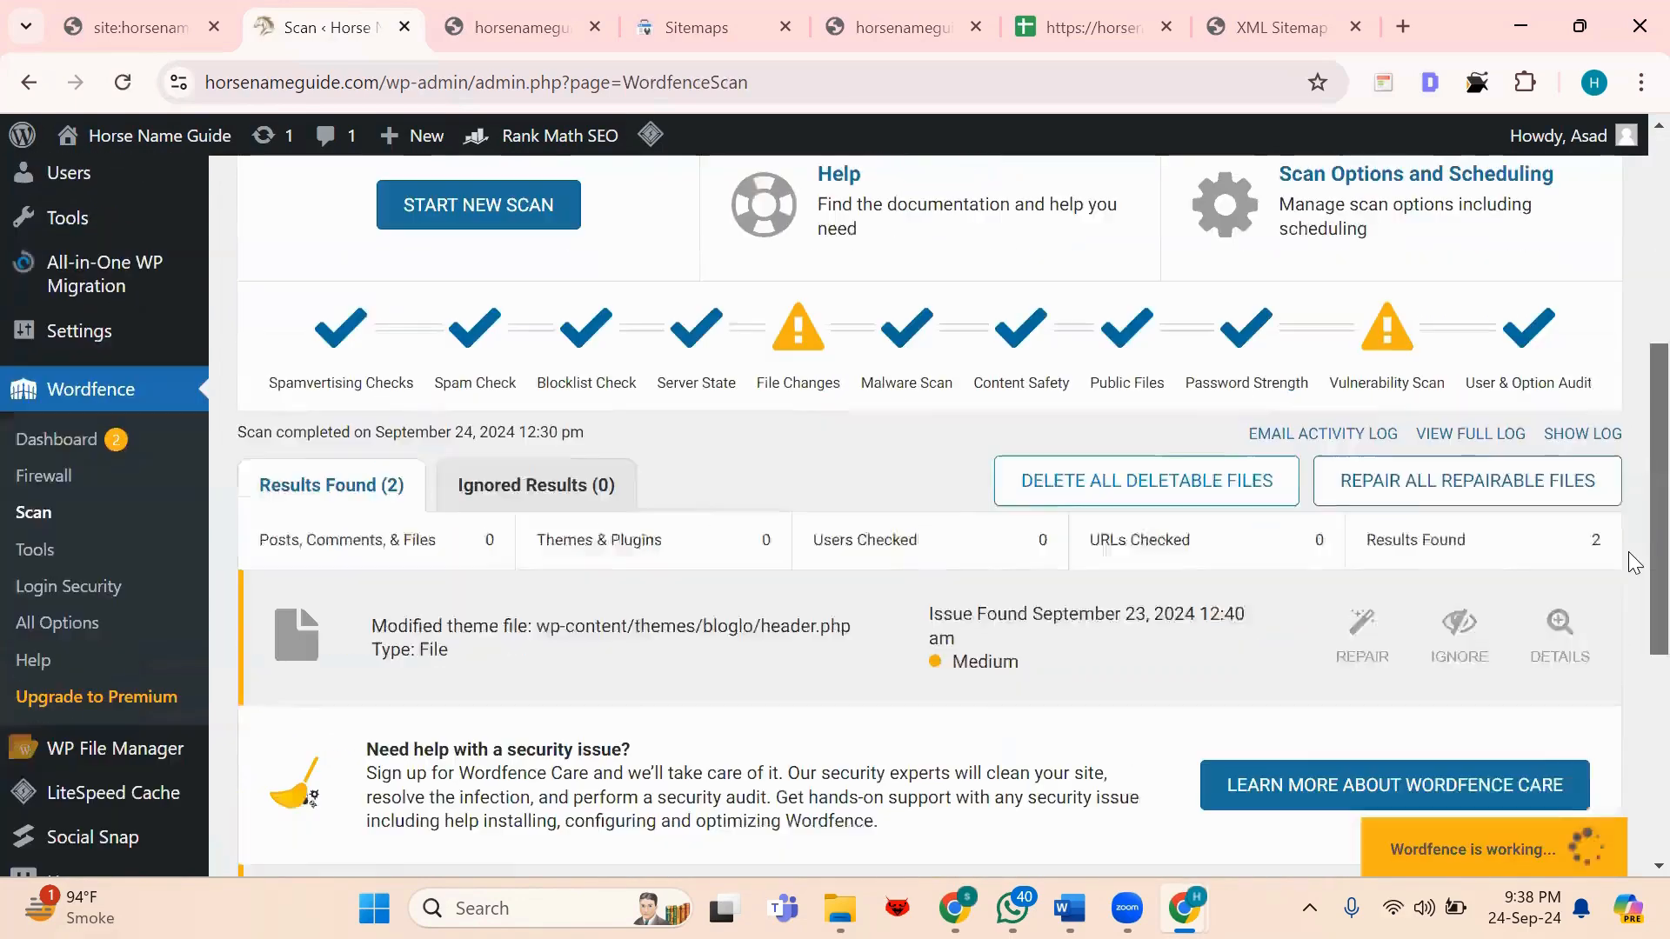
scroll(1634, 564, "up", 2)
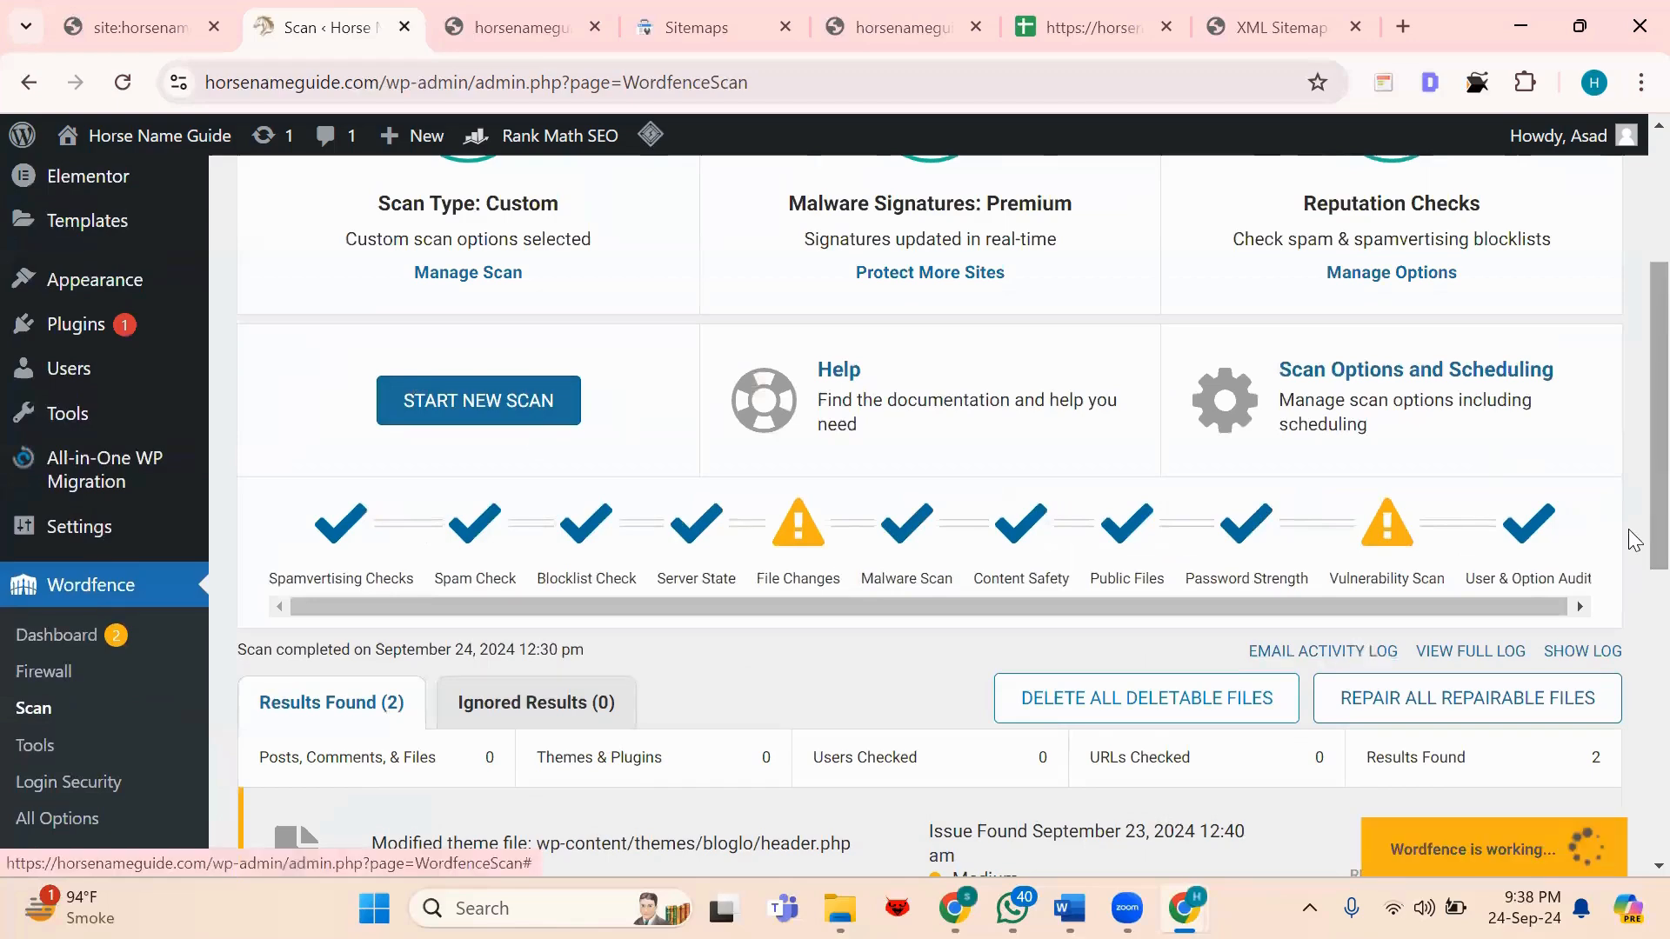
scroll(853, 696, "down", 2)
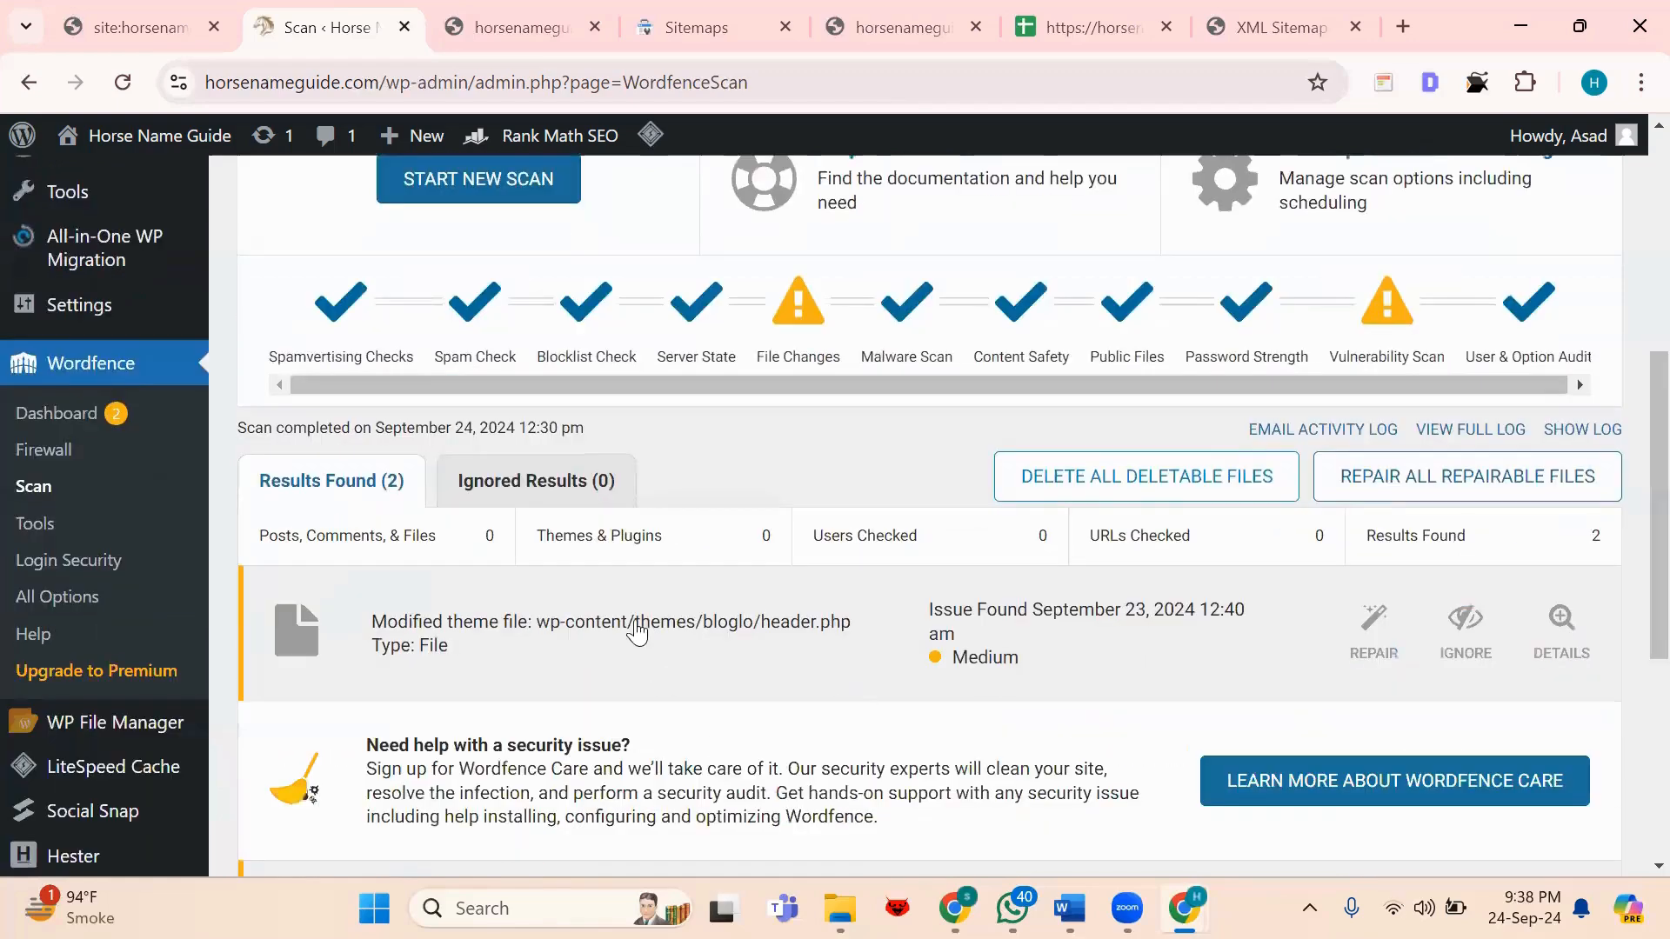
left_click(709, 635)
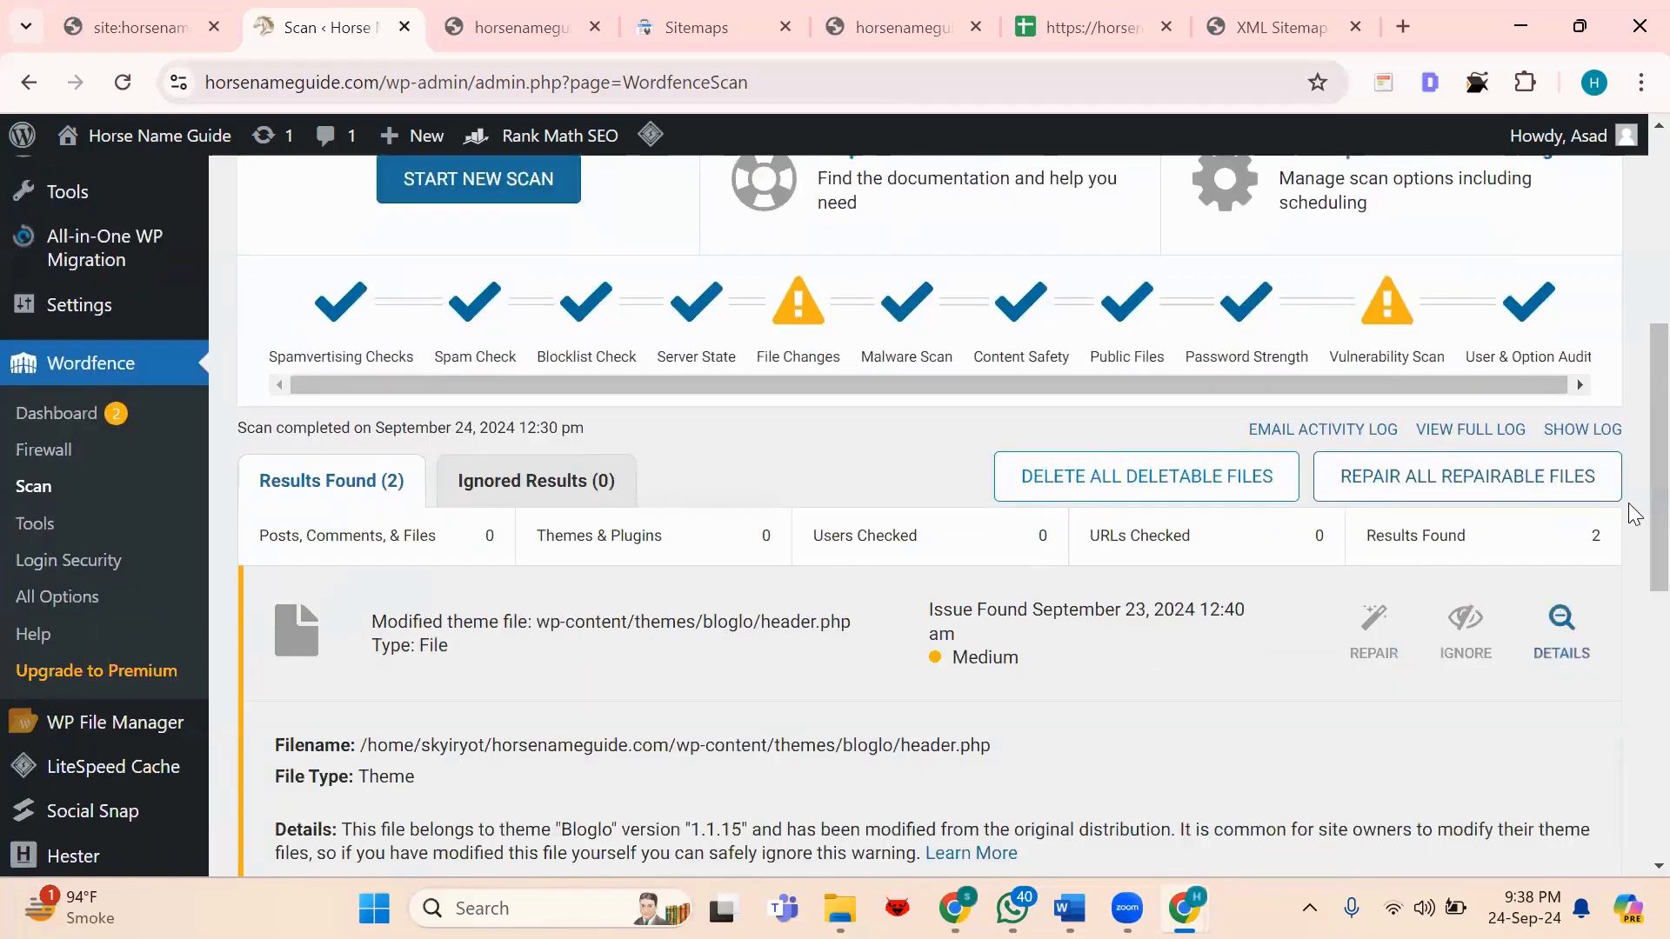
left_click_drag(1655, 485, 1630, 603)
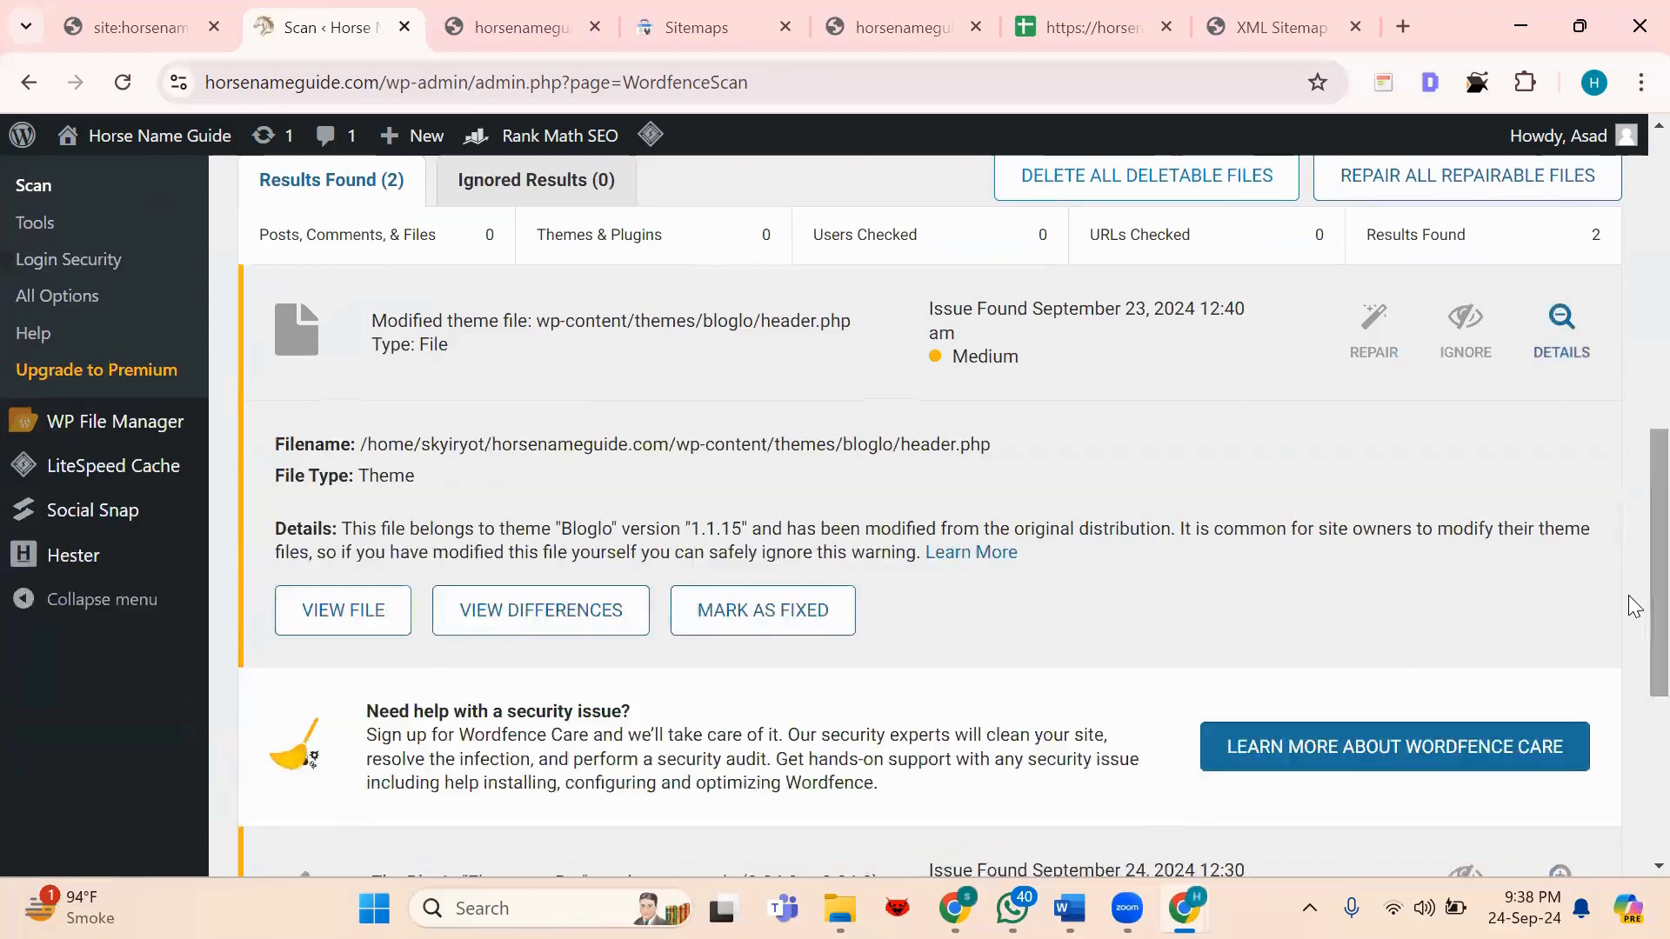
left_click(362, 616)
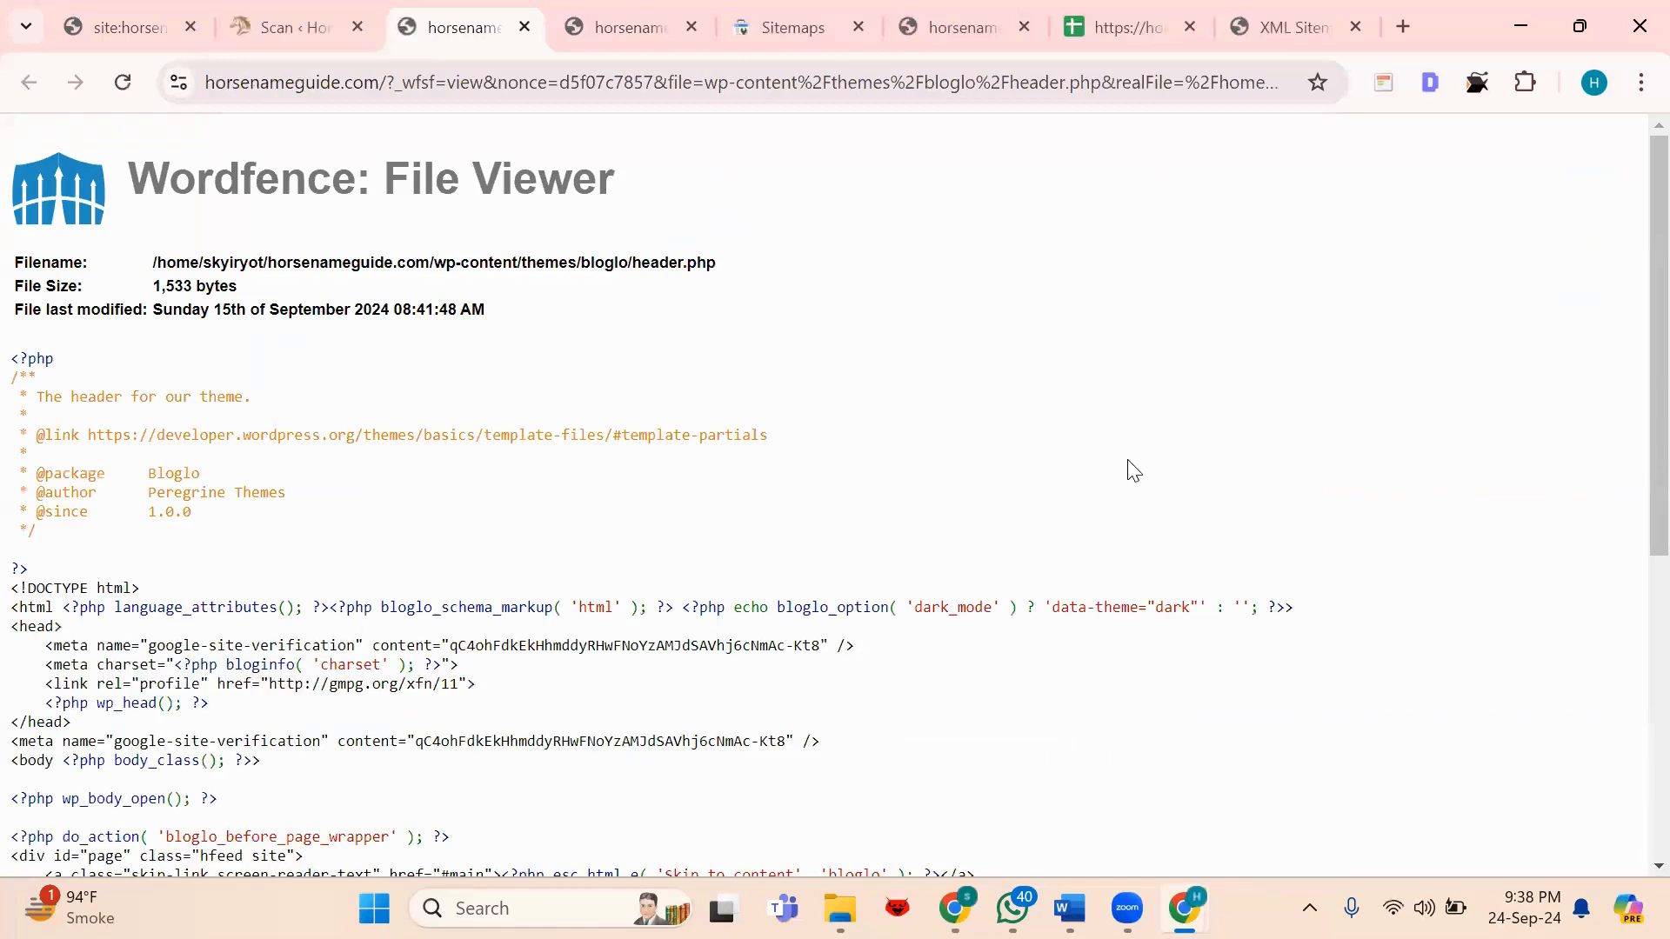
Step: Close the header.php viewer and launch a fresh Wordfence scan
triple_click(166, 742)
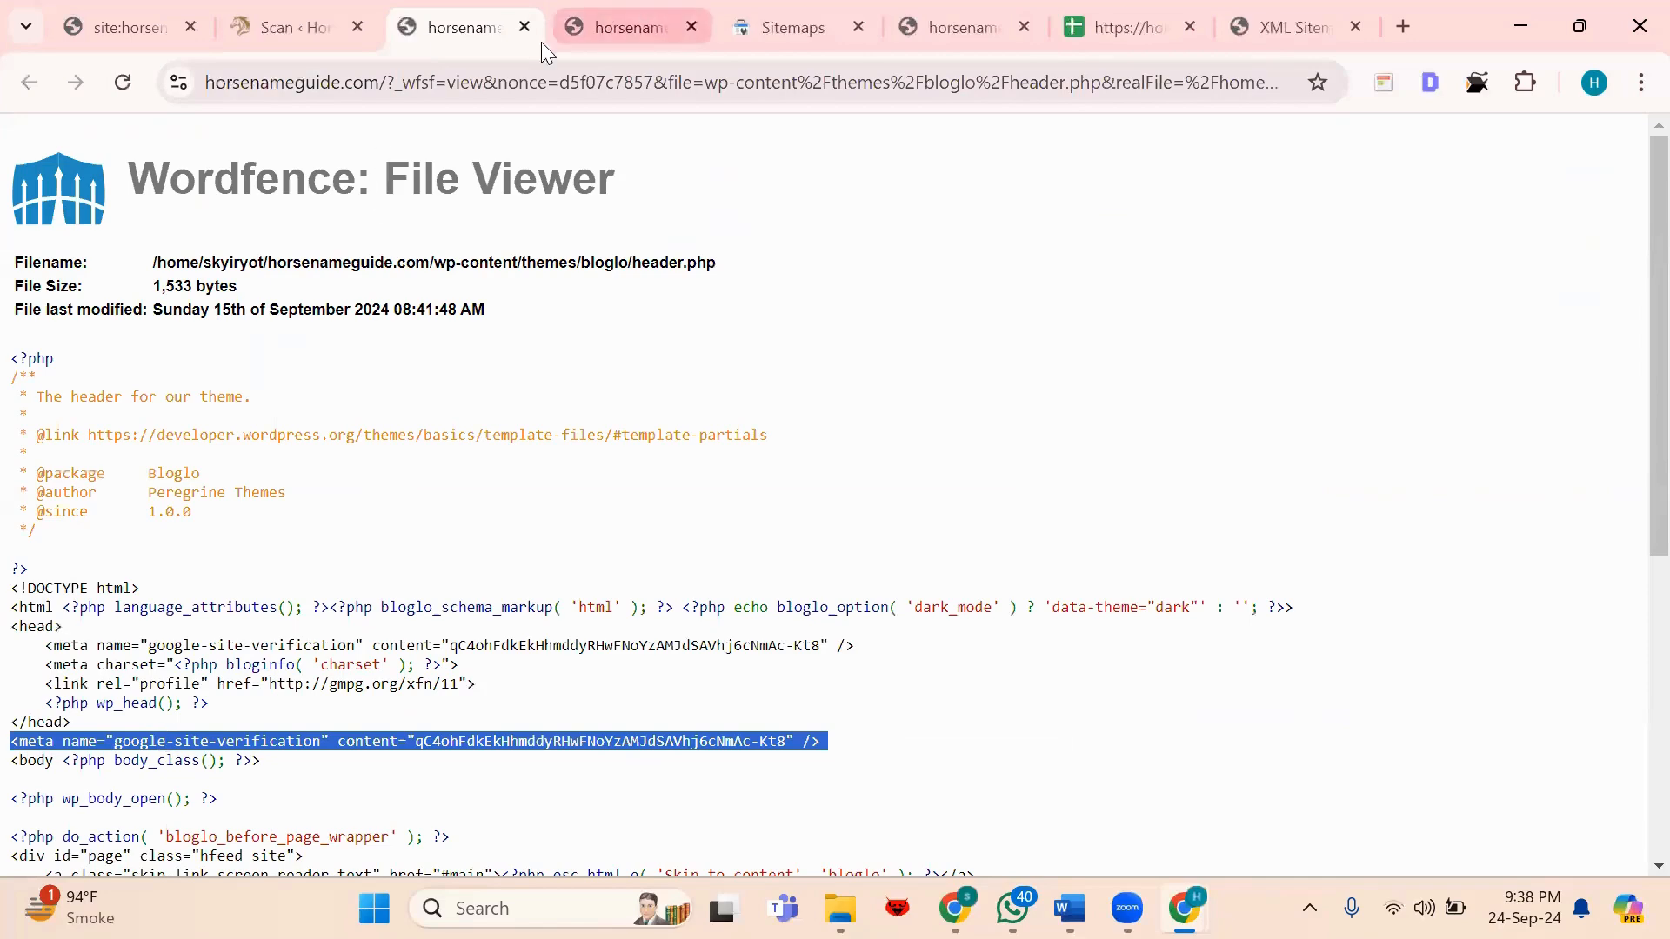
key("ctrl+w")
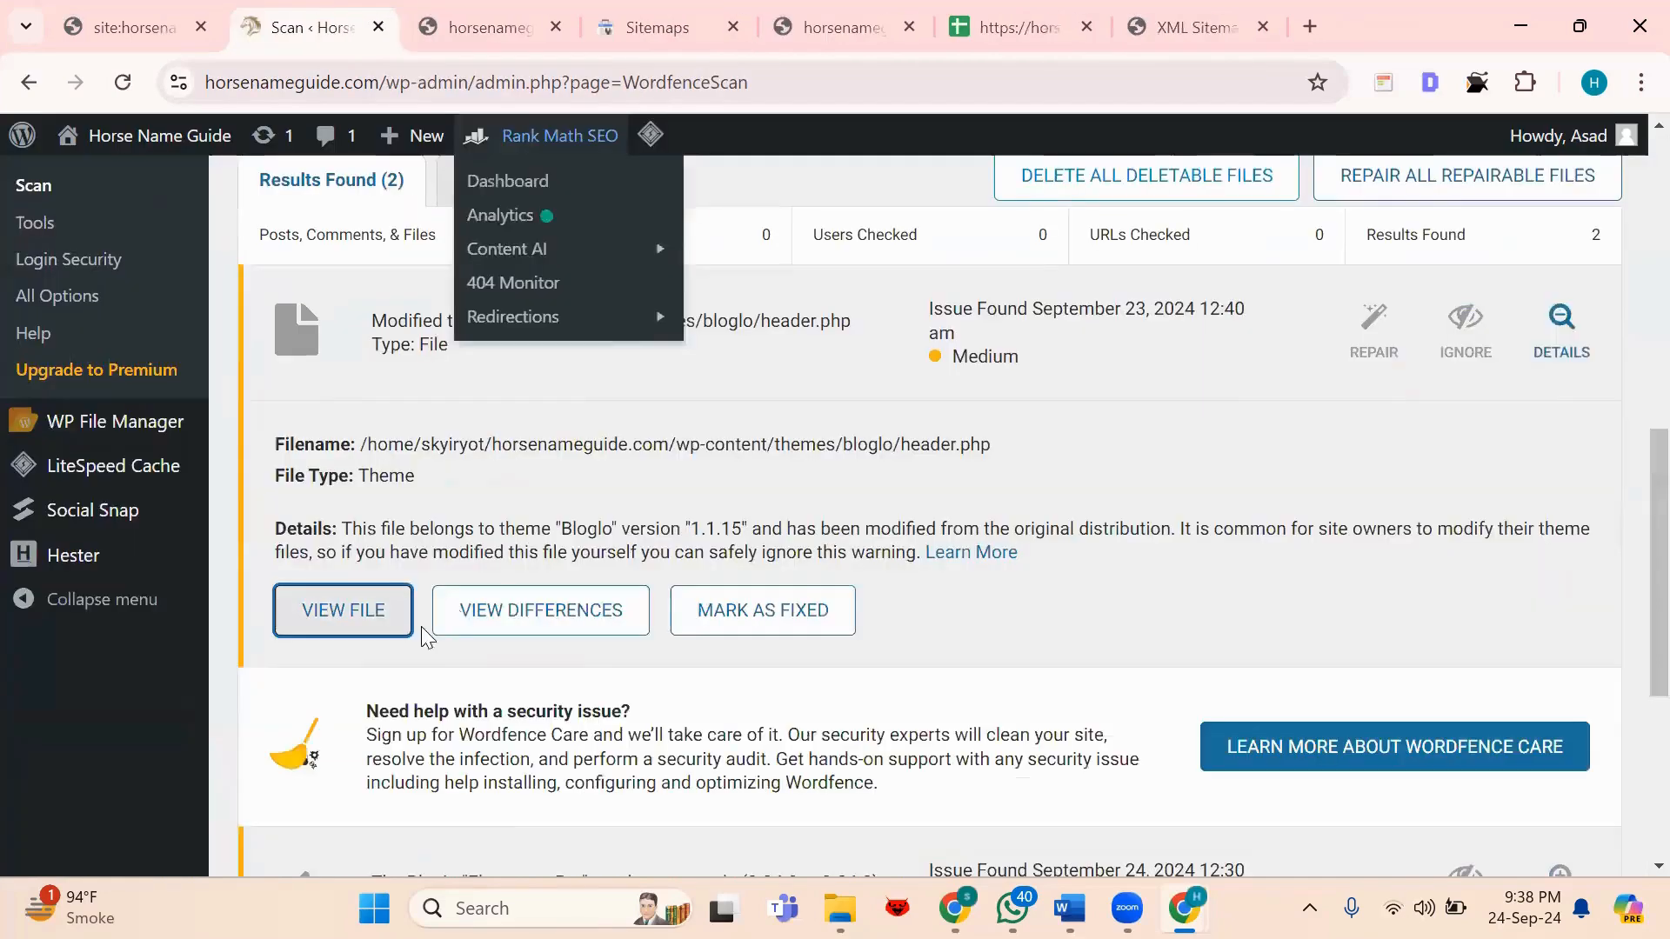
scroll(1633, 585, "up", 7)
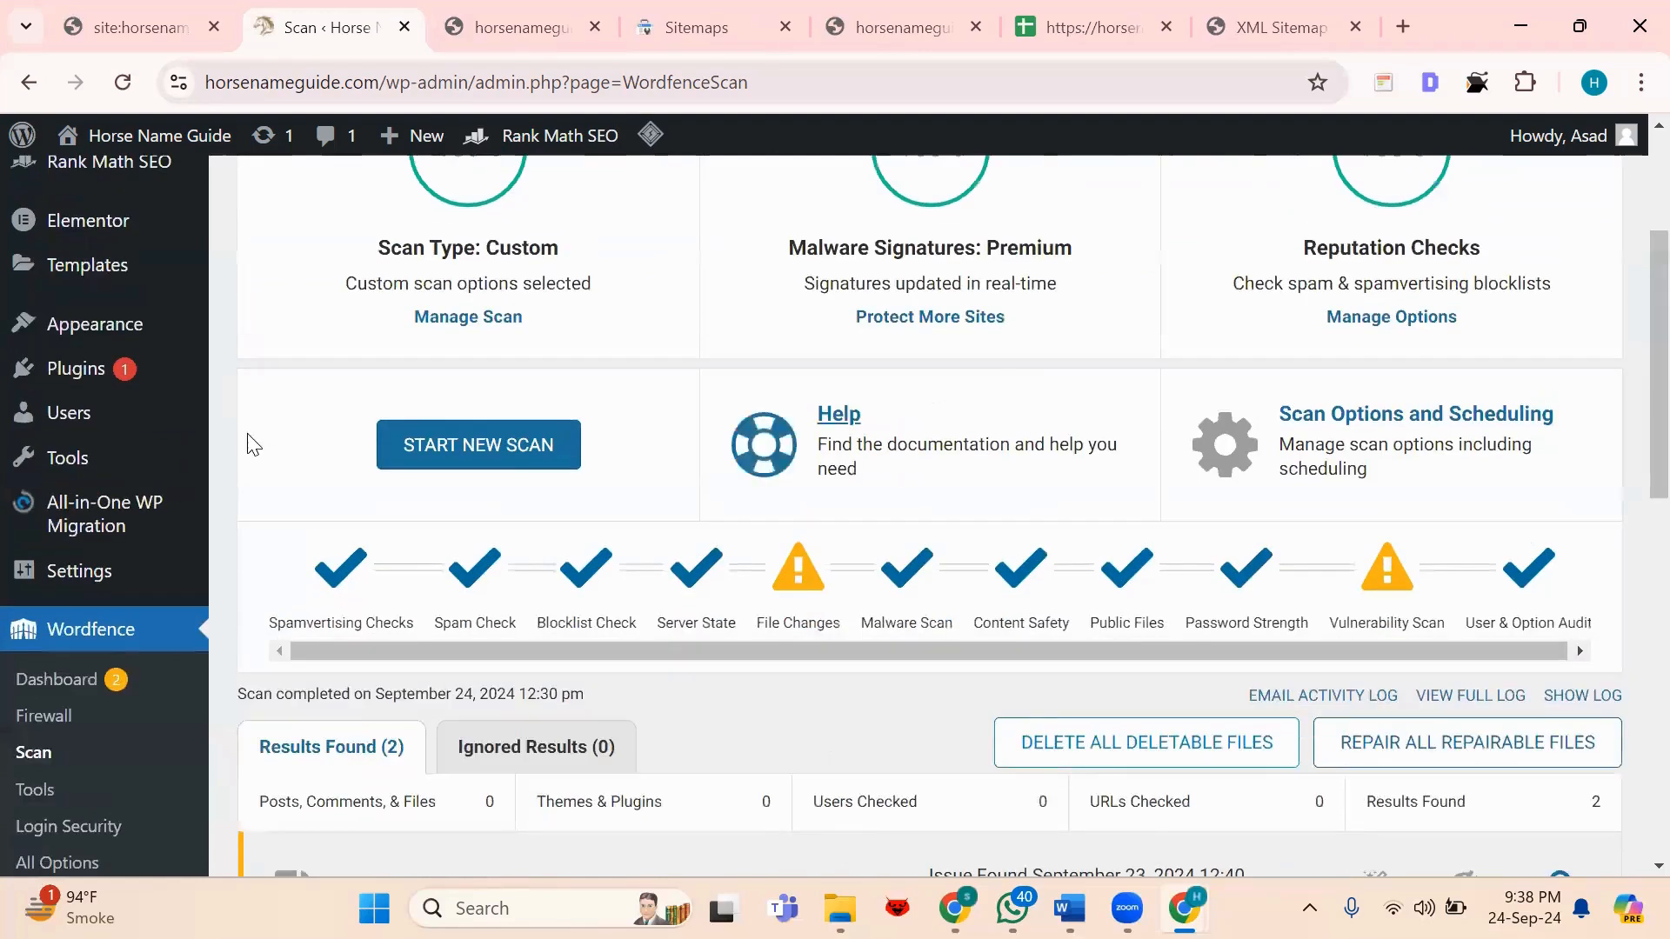
left_click(509, 449)
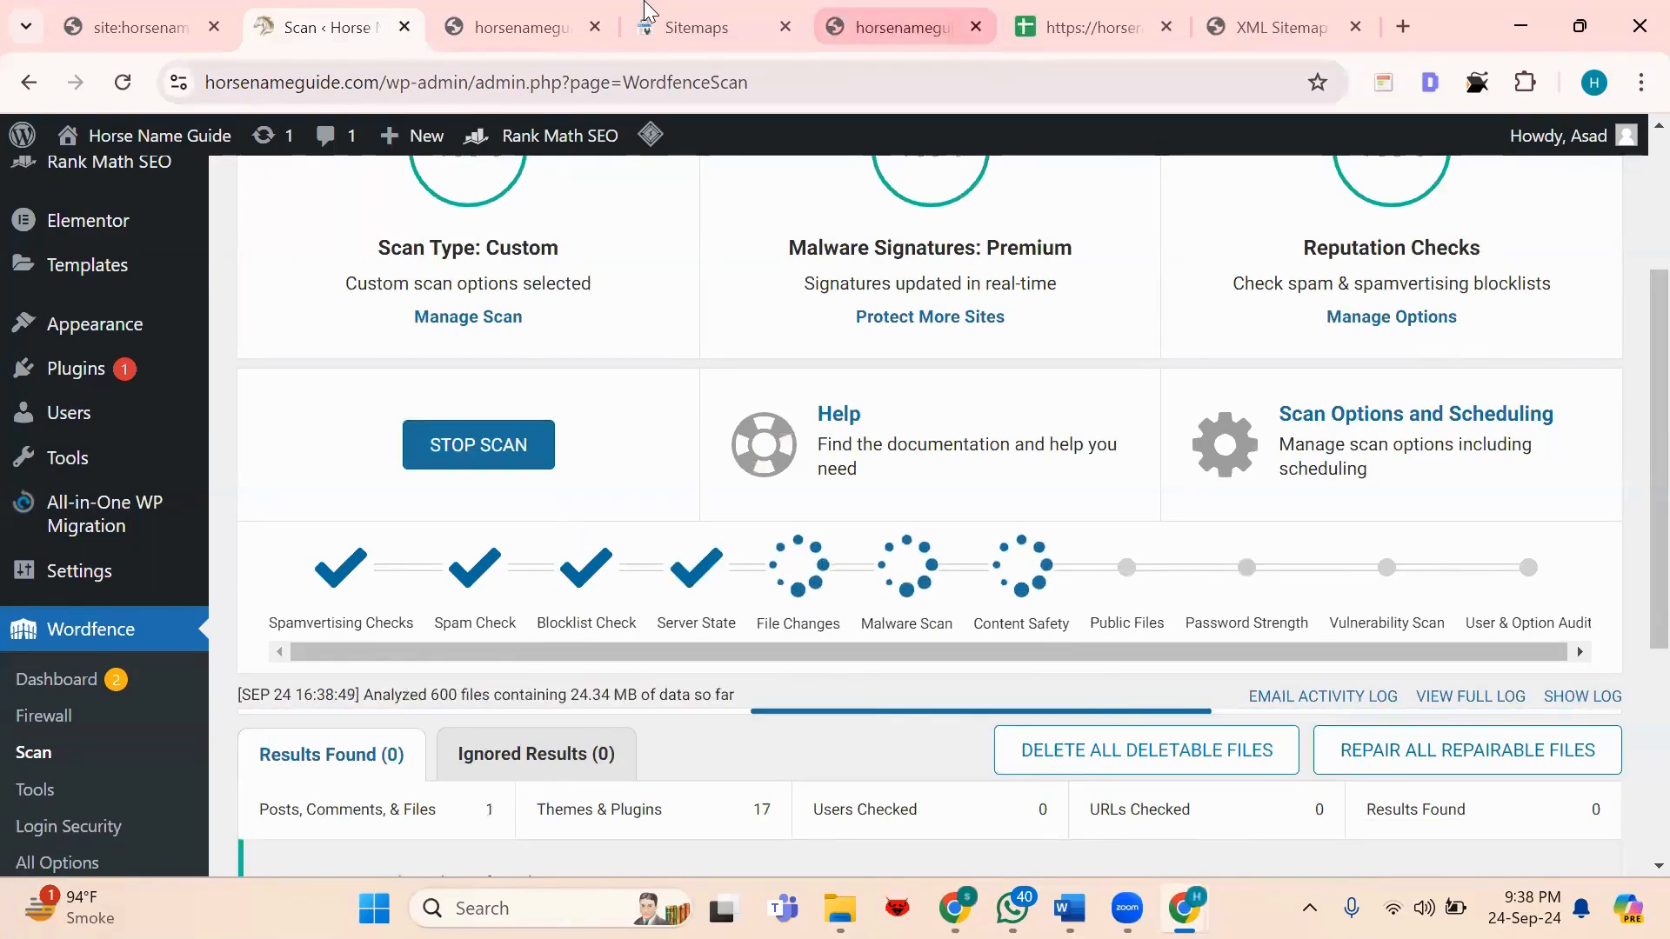
Step: Return from the spam-url.txt details to the Sitemaps list, then go to Page indexing
left_click(687, 27)
left_click(491, 244)
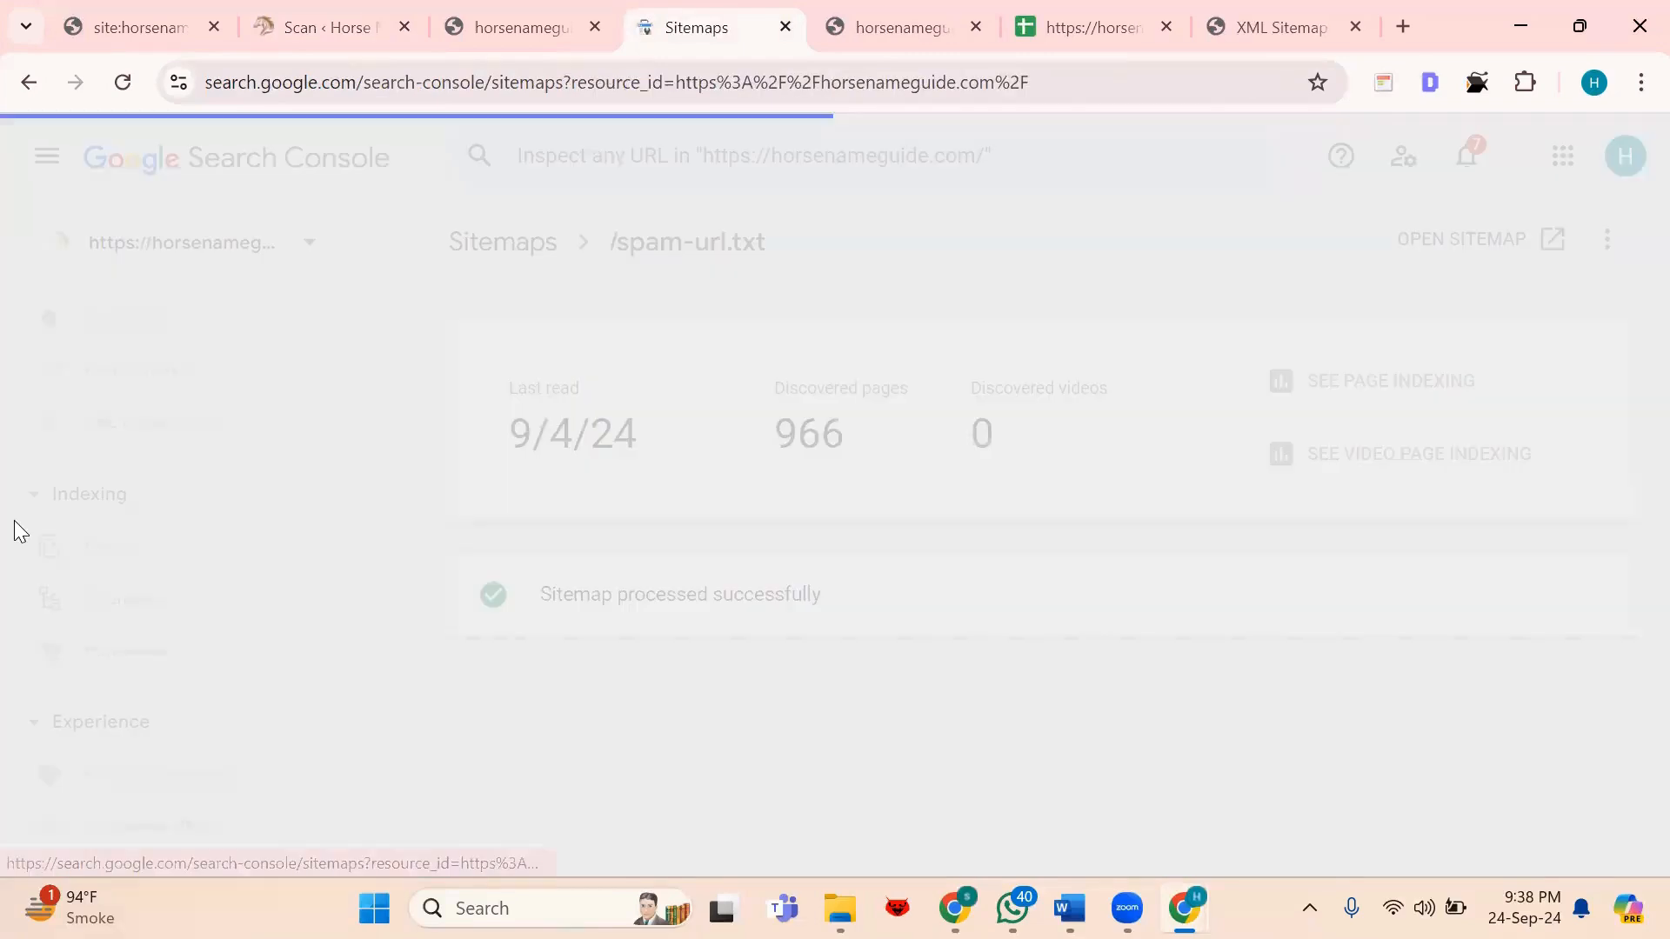
left_click(107, 545)
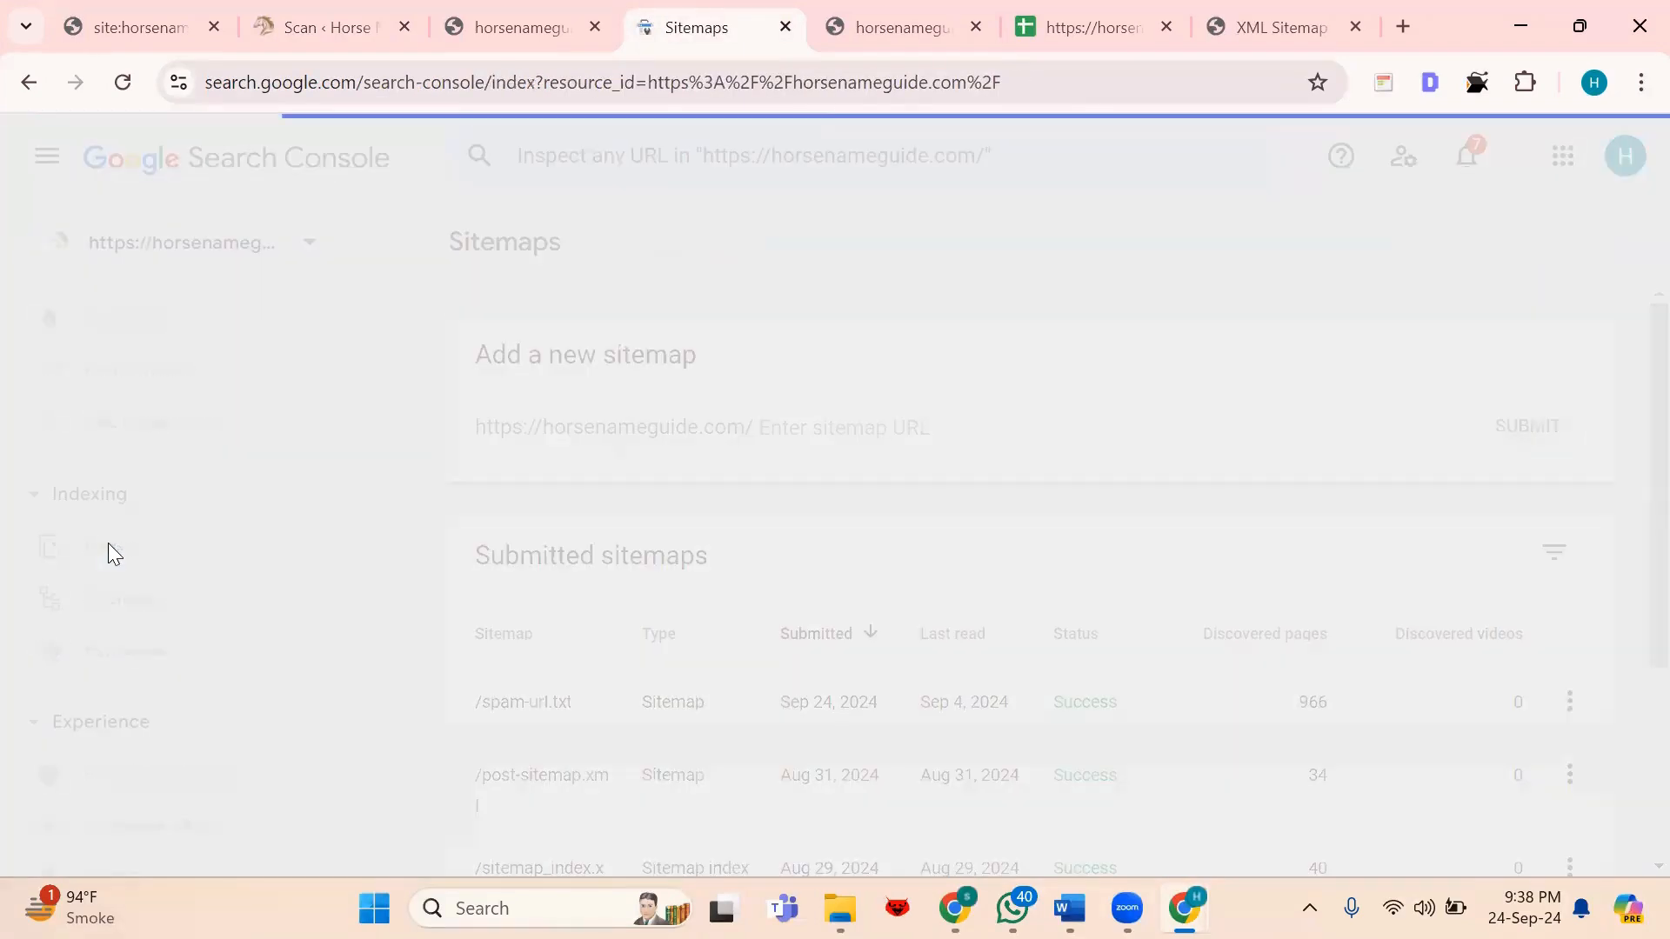